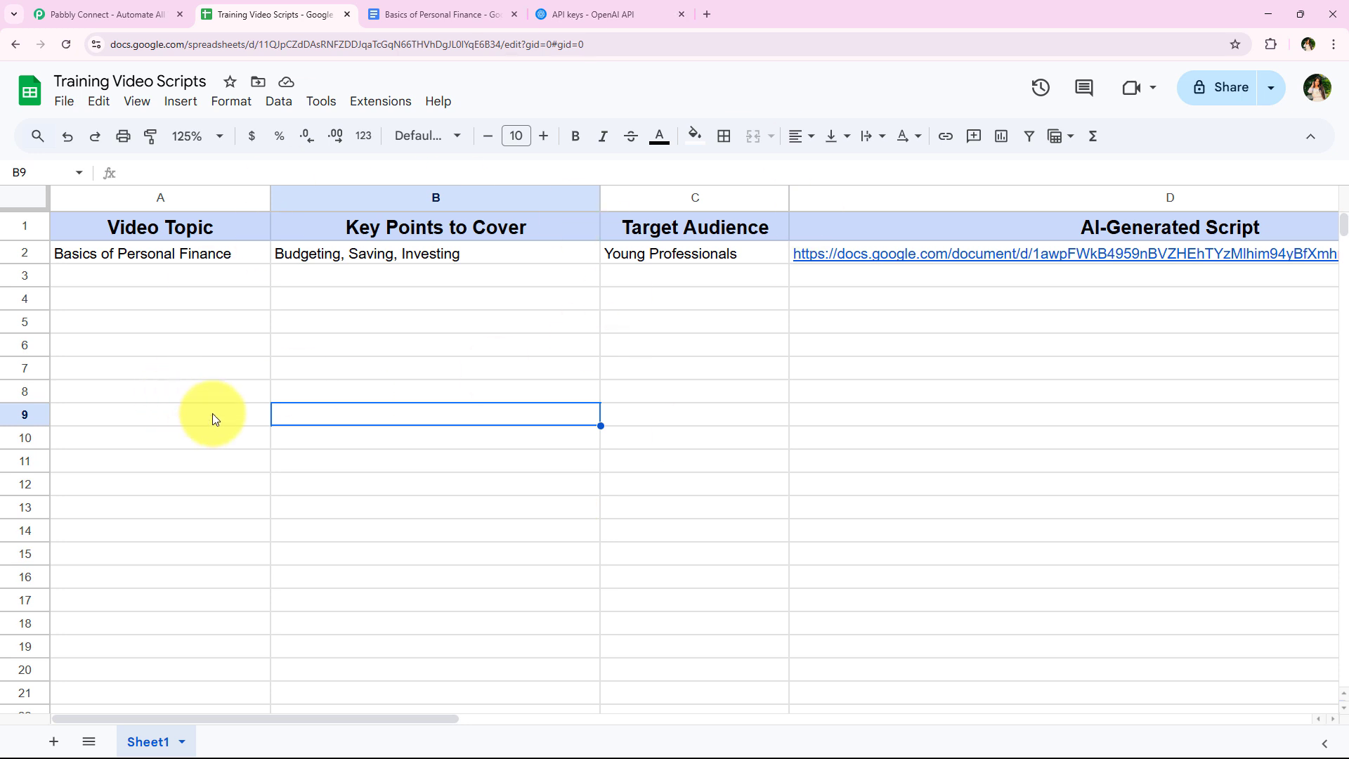
{"action": "left_click", "coordinate": [247, 322]}
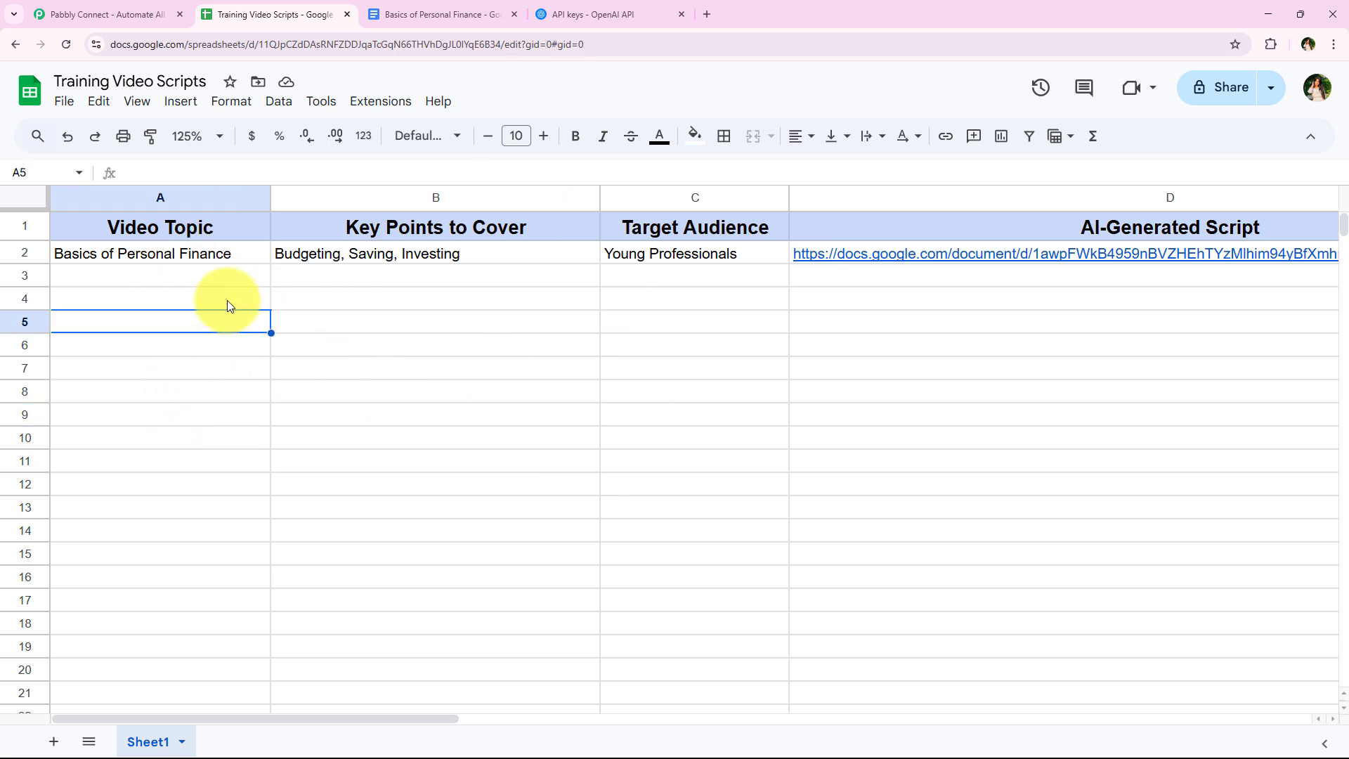
{"action": "left_click", "coordinate": [226, 301]}
{"action": "left_click", "coordinate": [263, 406]}
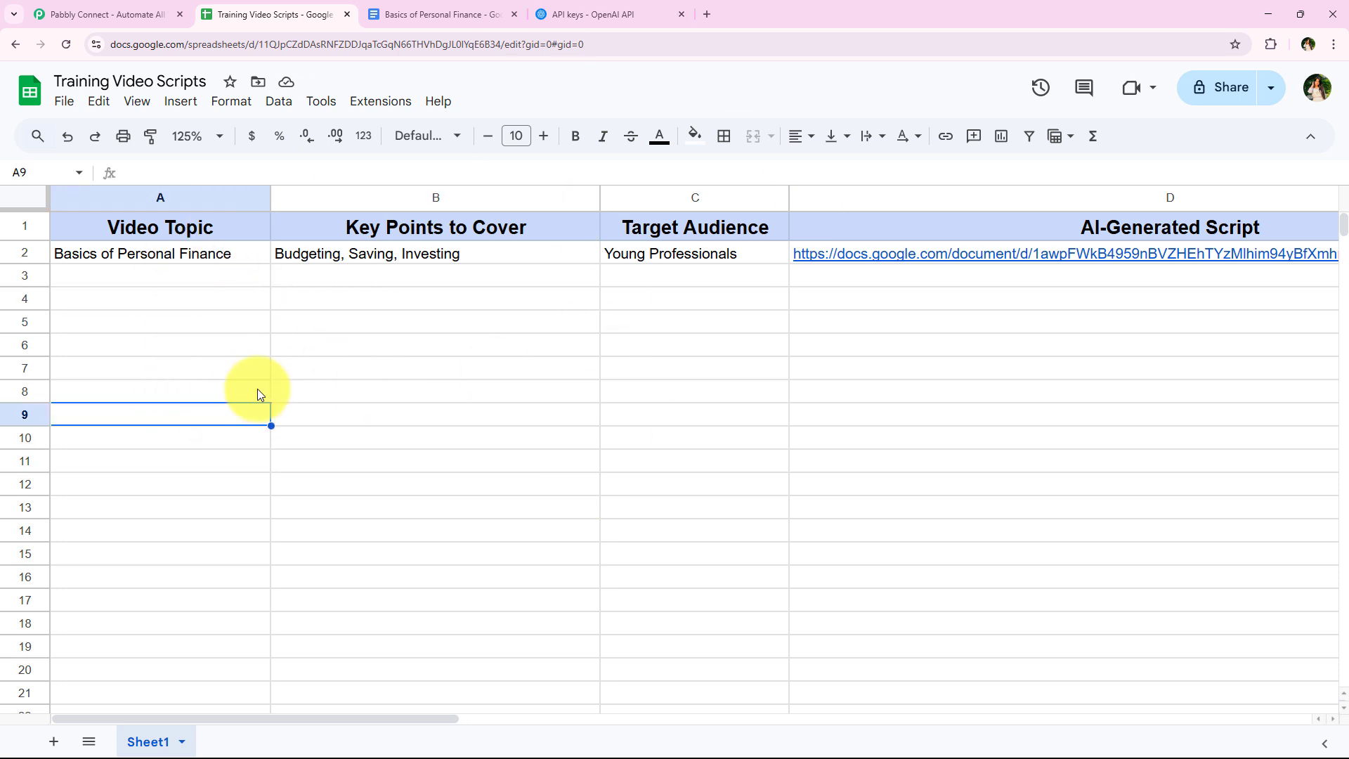
- Fill row 3 with topic Introduction to Digital Marketing, key points SEO, PPC, Social Media, Content Marketing, and target audience Marketing Beginners
{"action": "left_click", "coordinate": [221, 281]}
{"action": "left_click", "coordinate": [437, 272]}
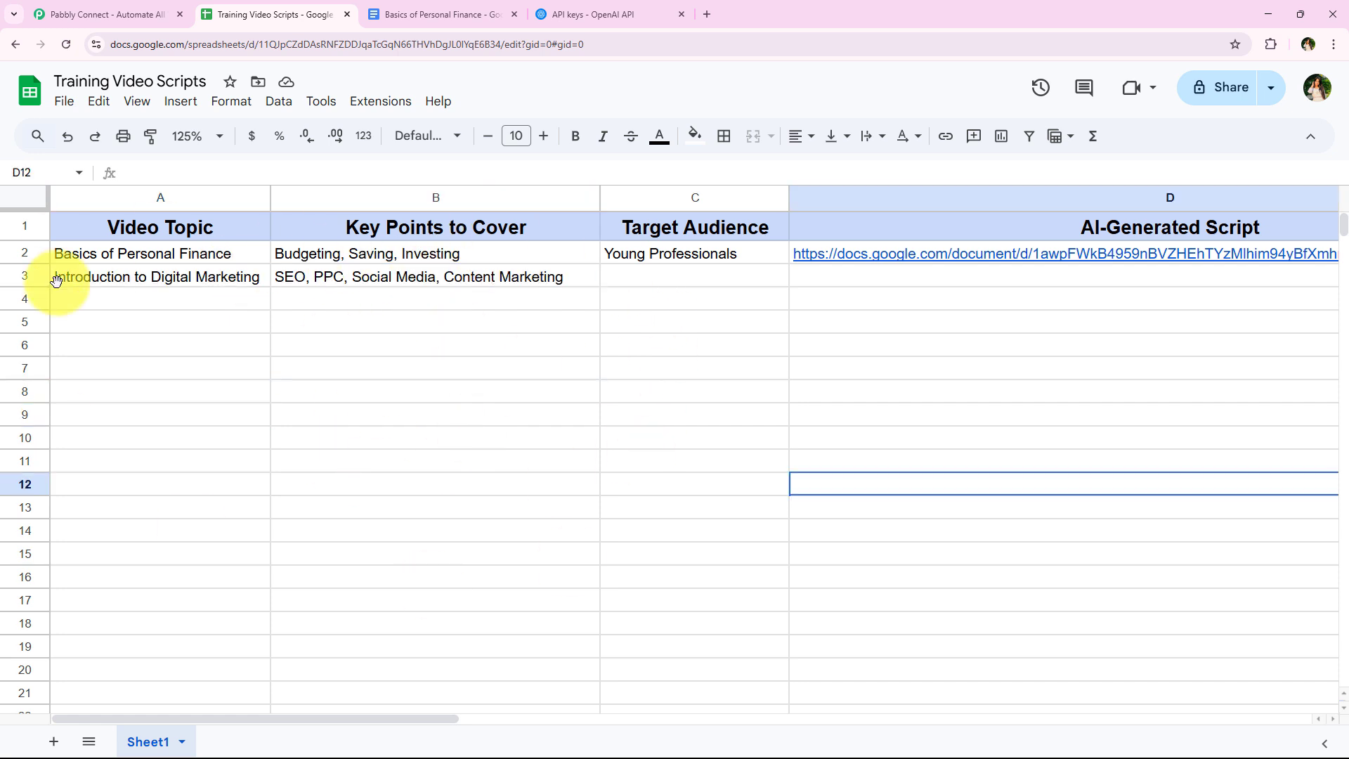
{"action": "left_click", "coordinate": [634, 281]}
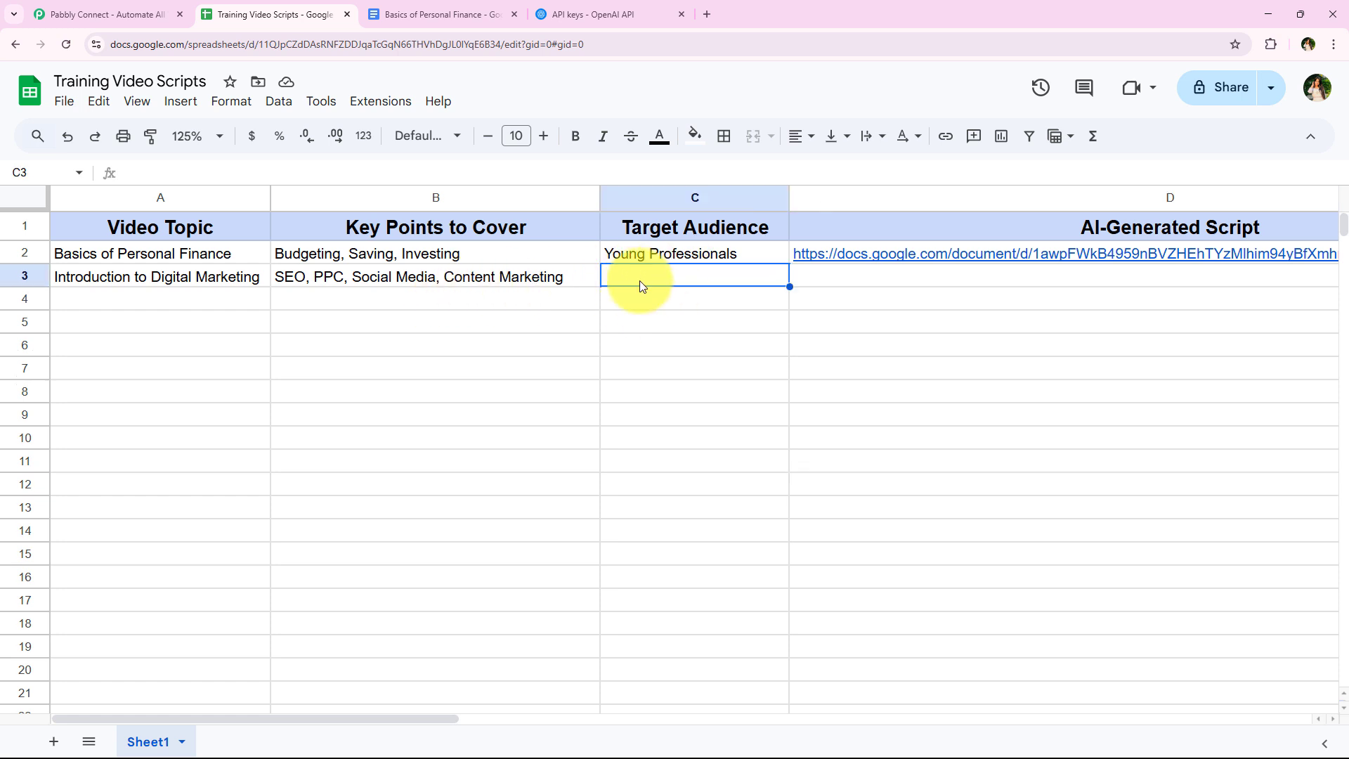
{"action": "left_click", "coordinate": [443, 176]}
{"action": "type", "text": "Marketing Beginners"}
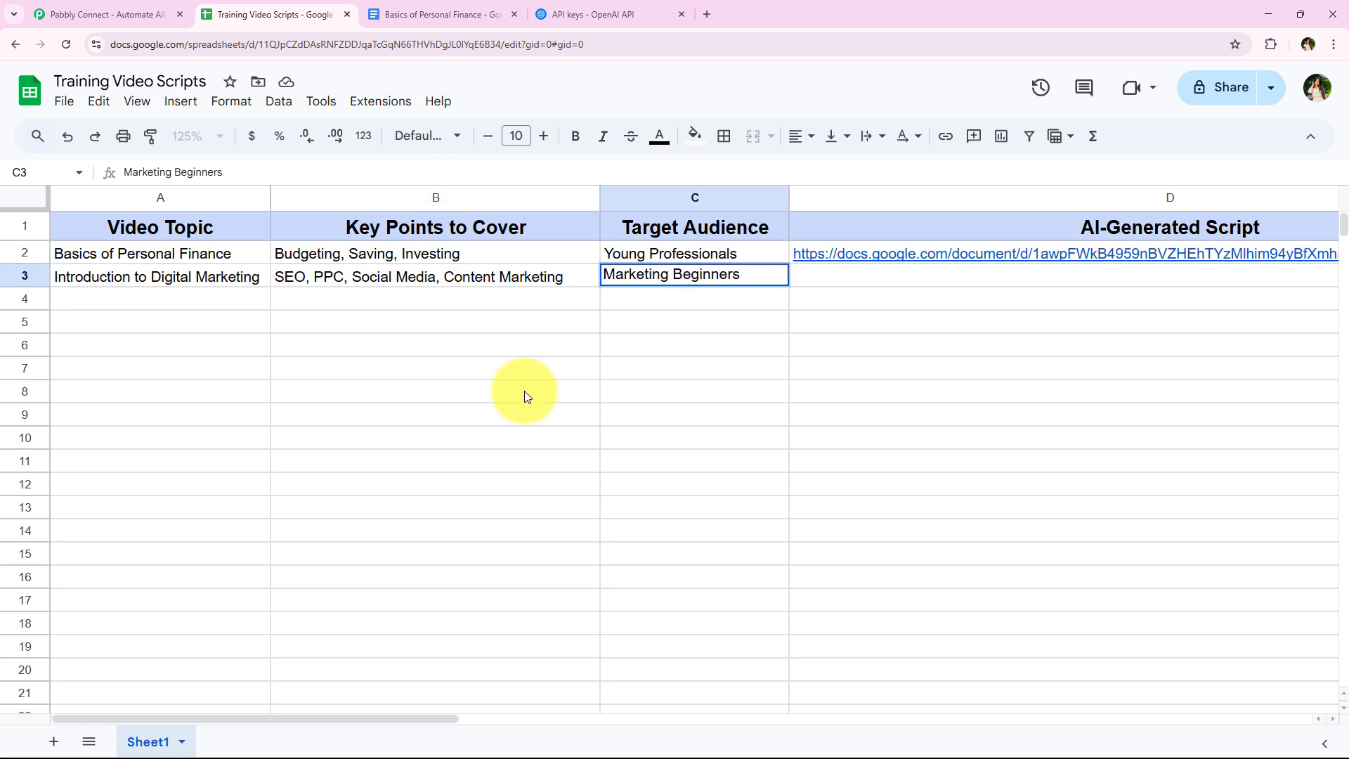
{"action": "left_click", "coordinate": [524, 393]}
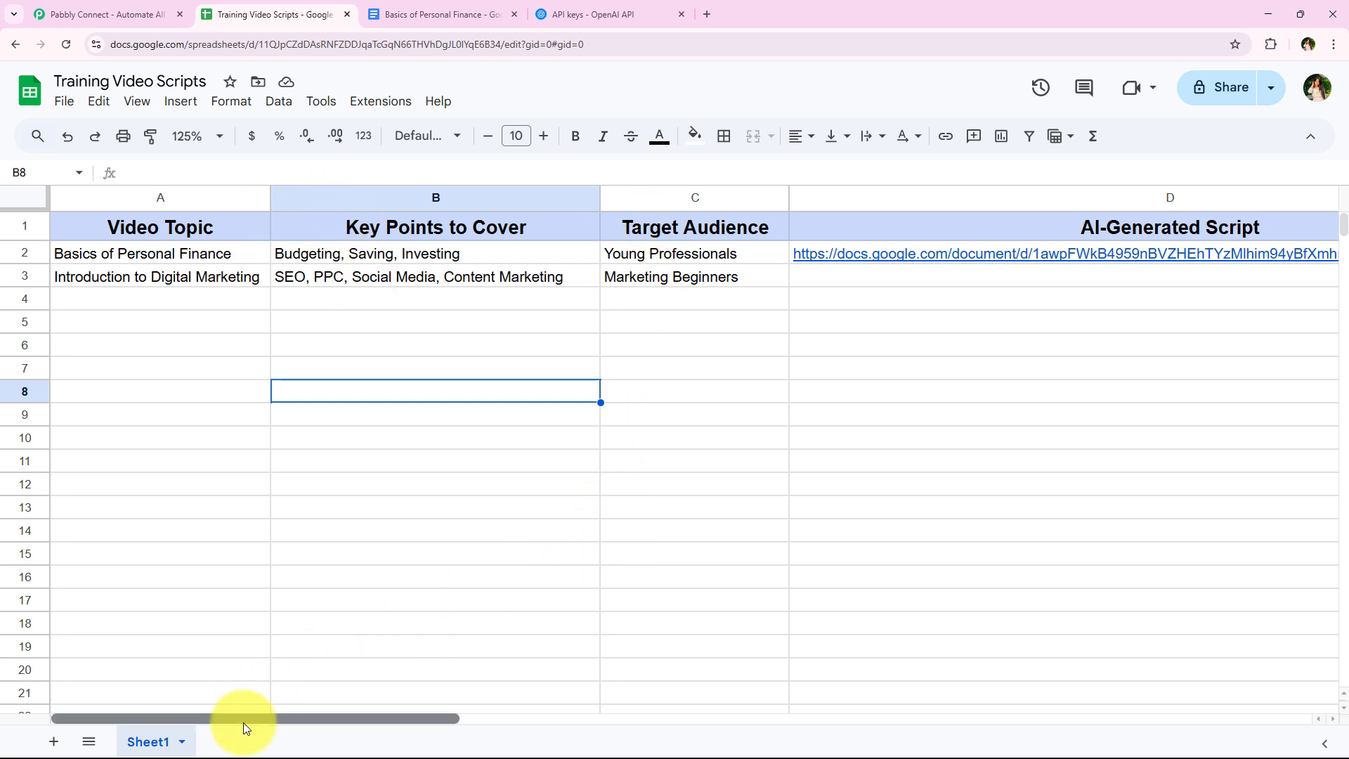
- Open the script document linked in row 3 of the AI-Generated Script column
{"action": "left_click_drag", "start_coordinate": [243, 720], "coordinate": [381, 718]}
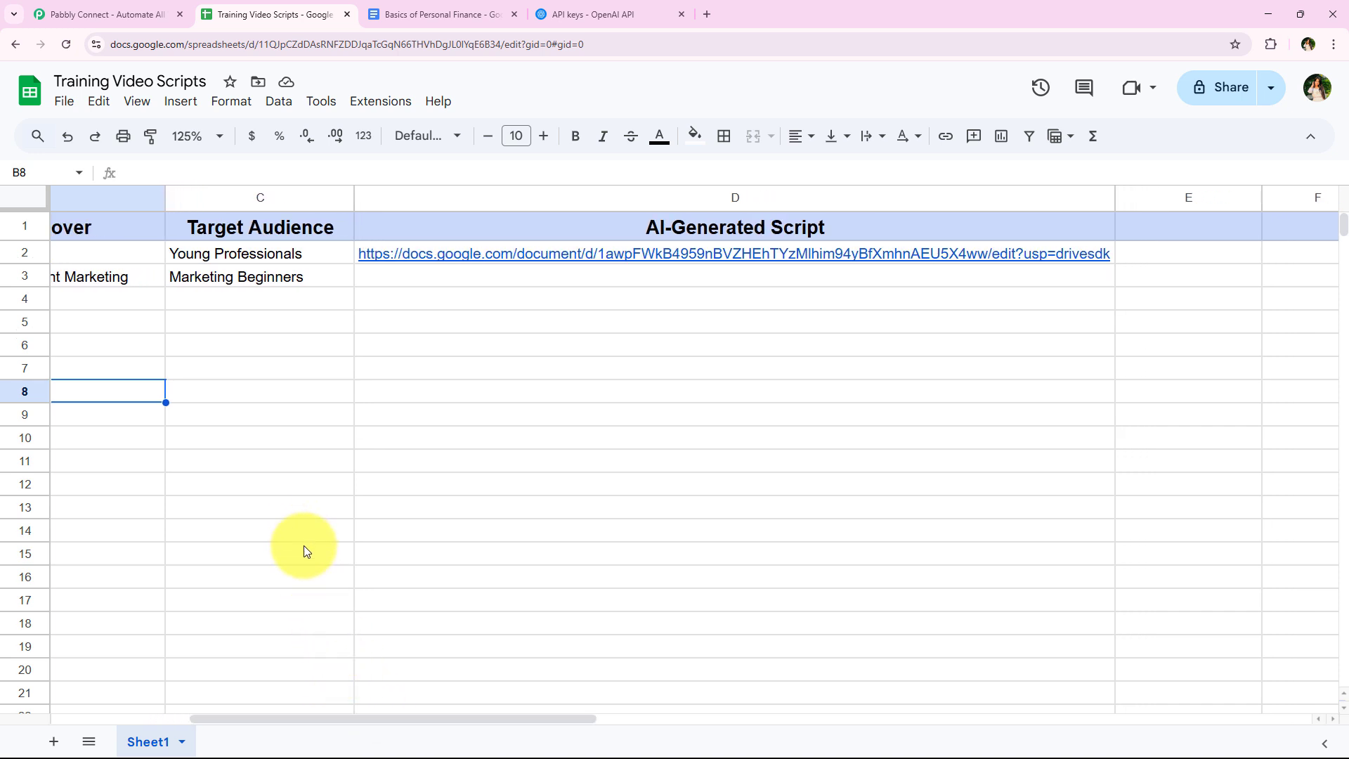
{"action": "left_click", "coordinate": [391, 277]}
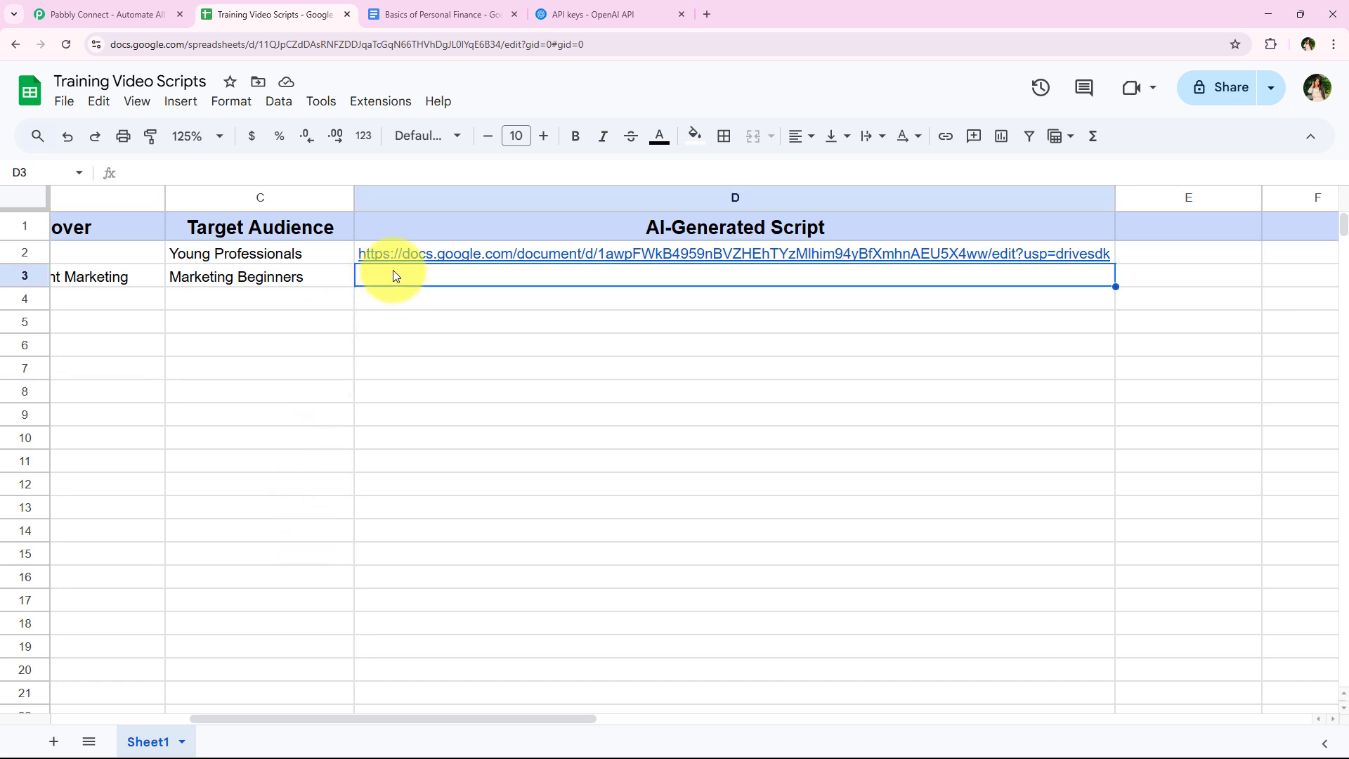
{"action": "left_click", "coordinate": [322, 298]}
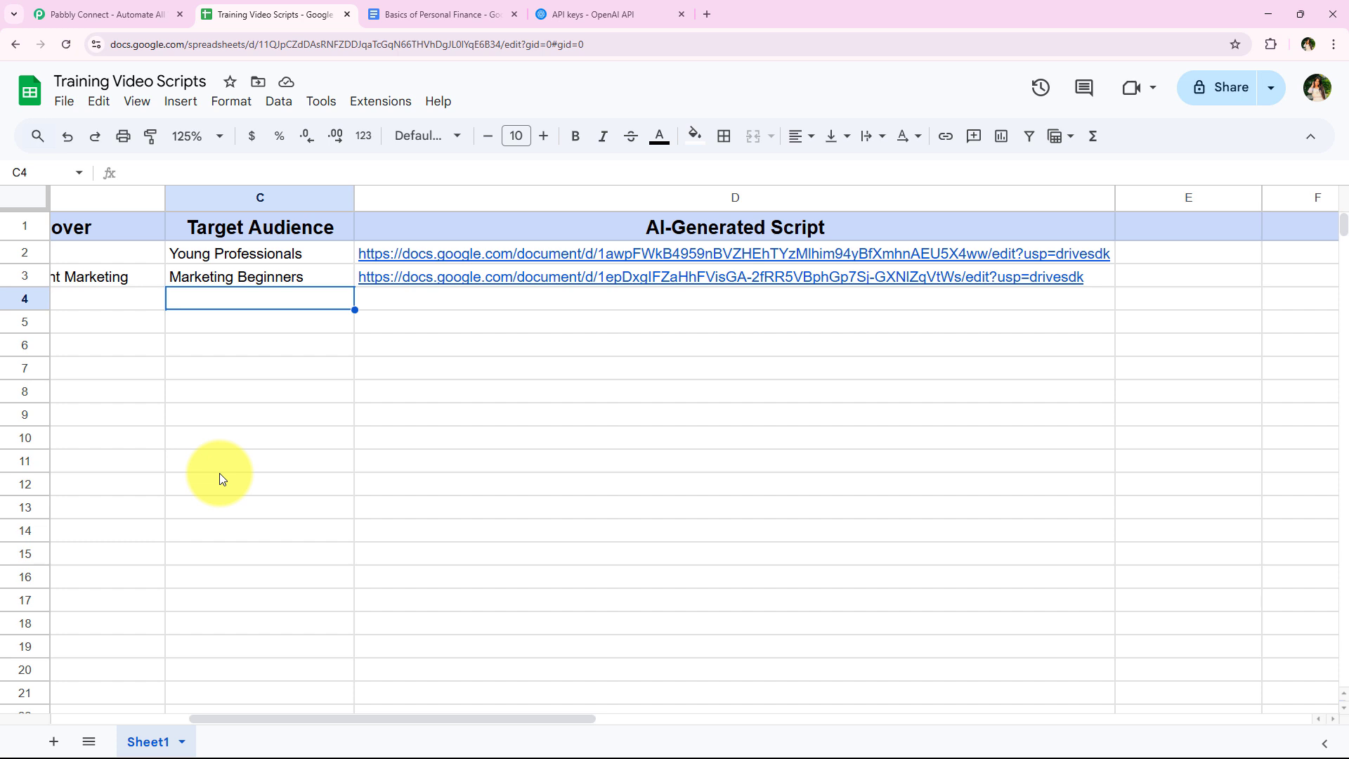
{"action": "left_click", "coordinate": [543, 278]}
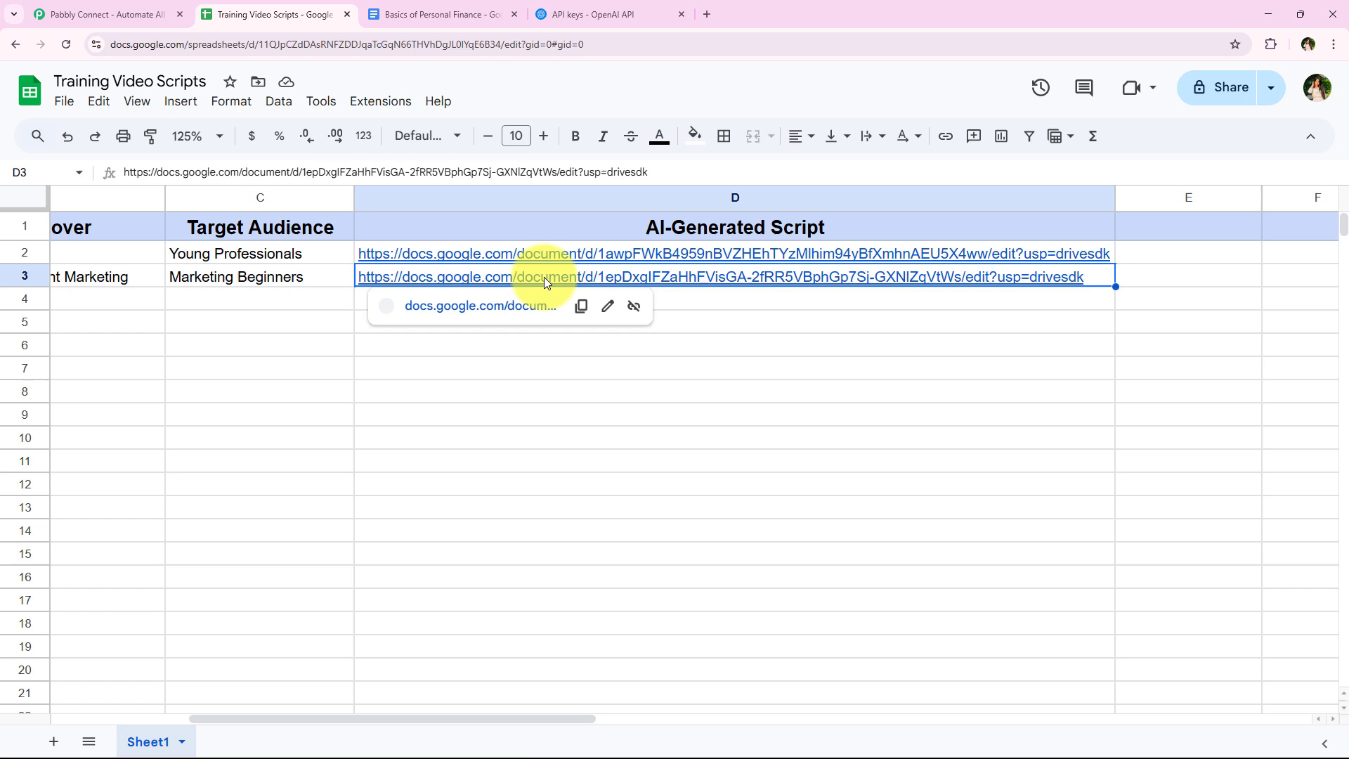
{"action": "left_click", "coordinate": [490, 312]}
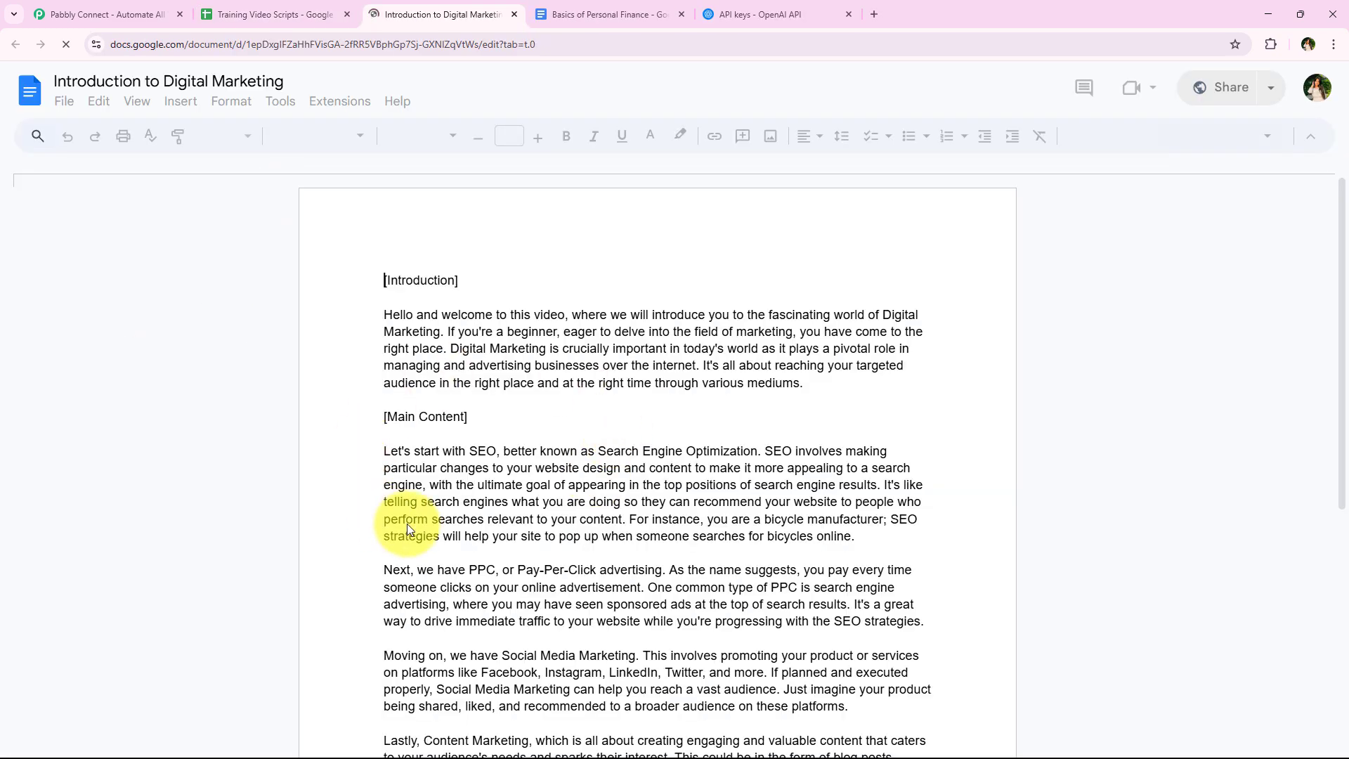
- Read through the Introduction to Digital Marketing script from its introduction to its conclusion
{"action": "scroll", "coordinate": [407, 503], "scroll_direction": "down", "scroll_amount": 6}
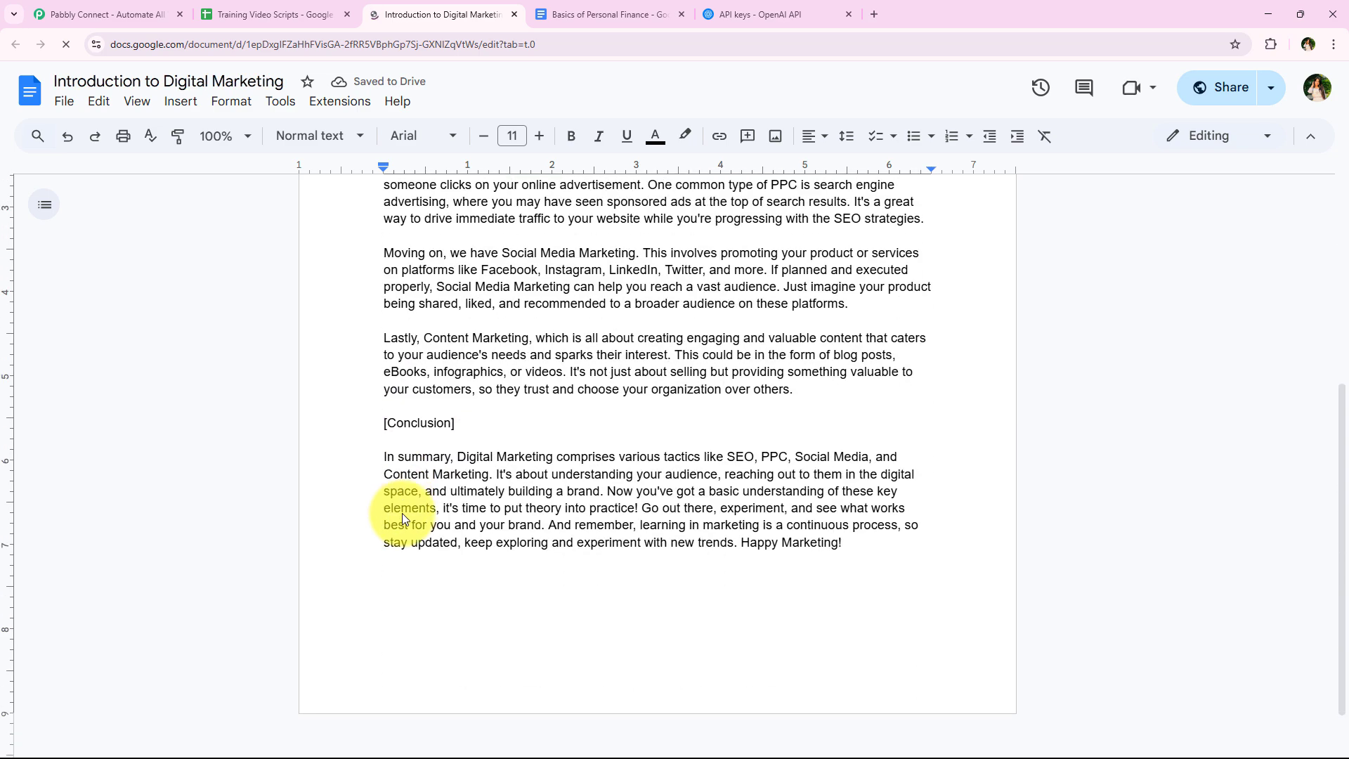
{"action": "scroll", "coordinate": [402, 520], "scroll_direction": "up", "scroll_amount": 6}
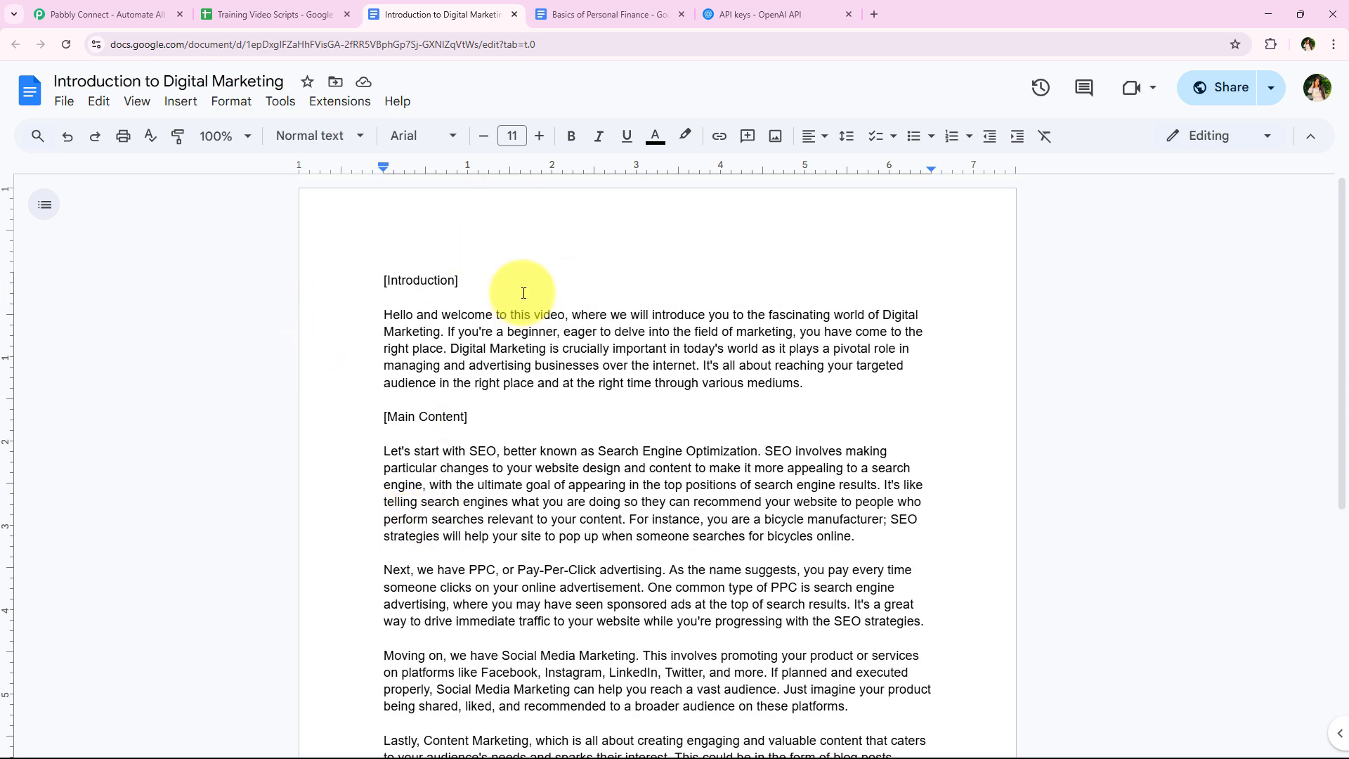
{"action": "scroll", "coordinate": [523, 293], "scroll_direction": "down", "scroll_amount": 6}
{"action": "scroll", "coordinate": [457, 431], "scroll_direction": "up", "scroll_amount": 2}
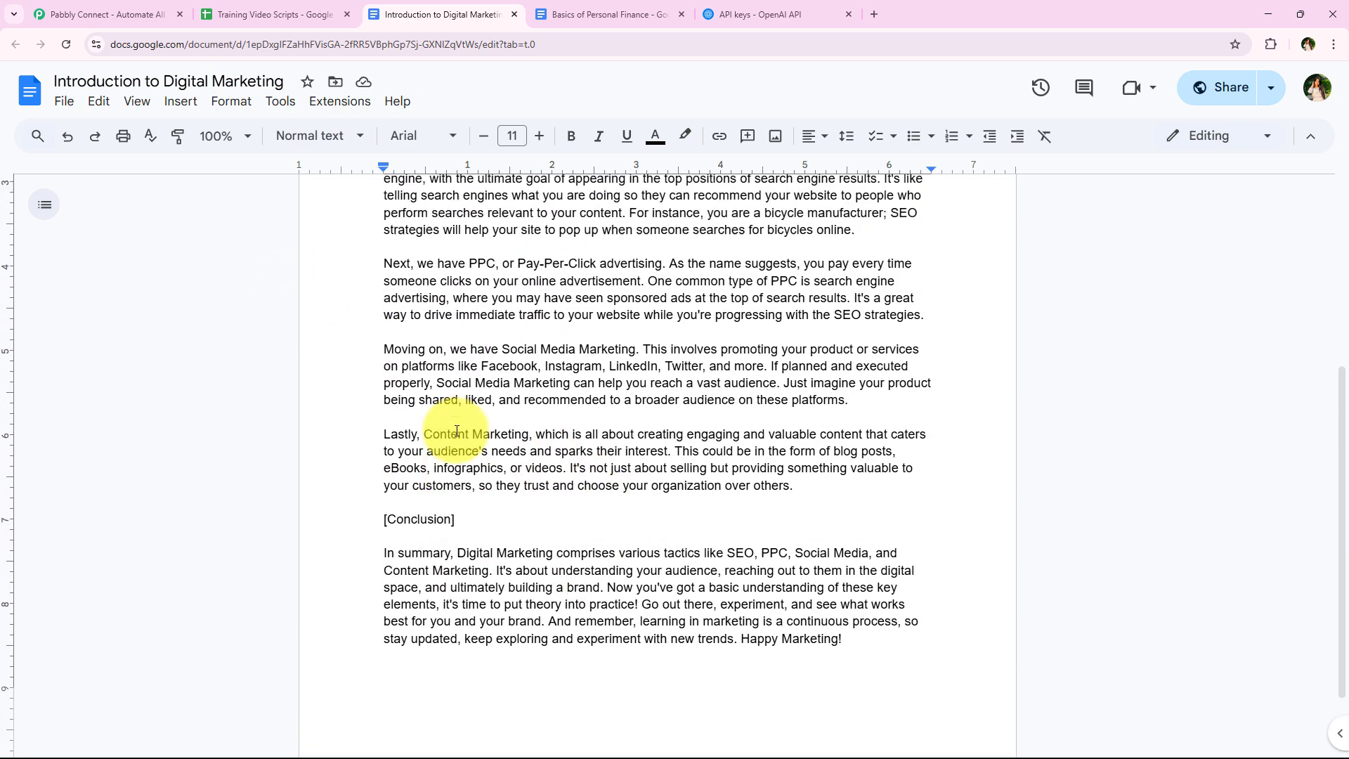
{"action": "scroll", "coordinate": [453, 433], "scroll_direction": "up", "scroll_amount": 3}
{"action": "scroll", "coordinate": [520, 422], "scroll_direction": "up", "scroll_amount": 1}
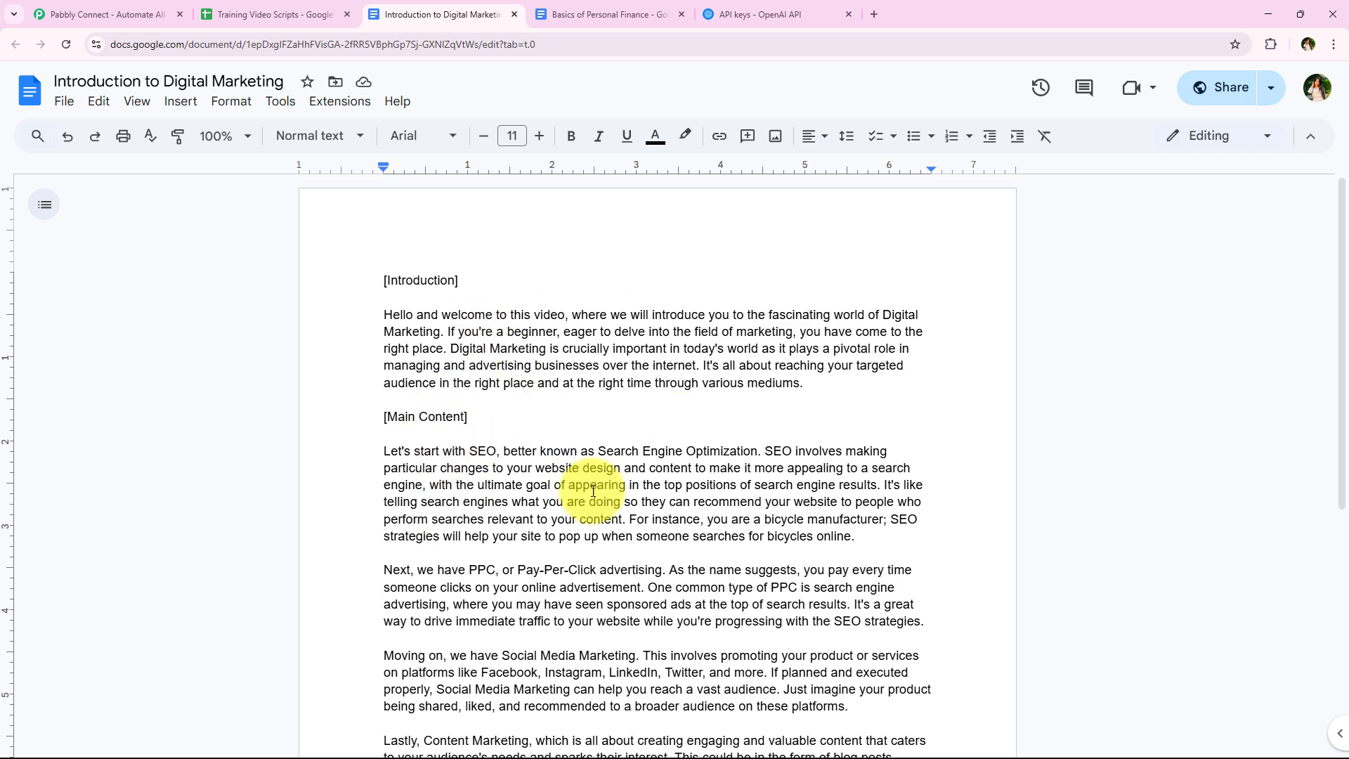
{"action": "scroll", "coordinate": [560, 340], "scroll_direction": "down", "scroll_amount": 1}
{"action": "scroll", "coordinate": [529, 355], "scroll_direction": "up", "scroll_amount": 1}
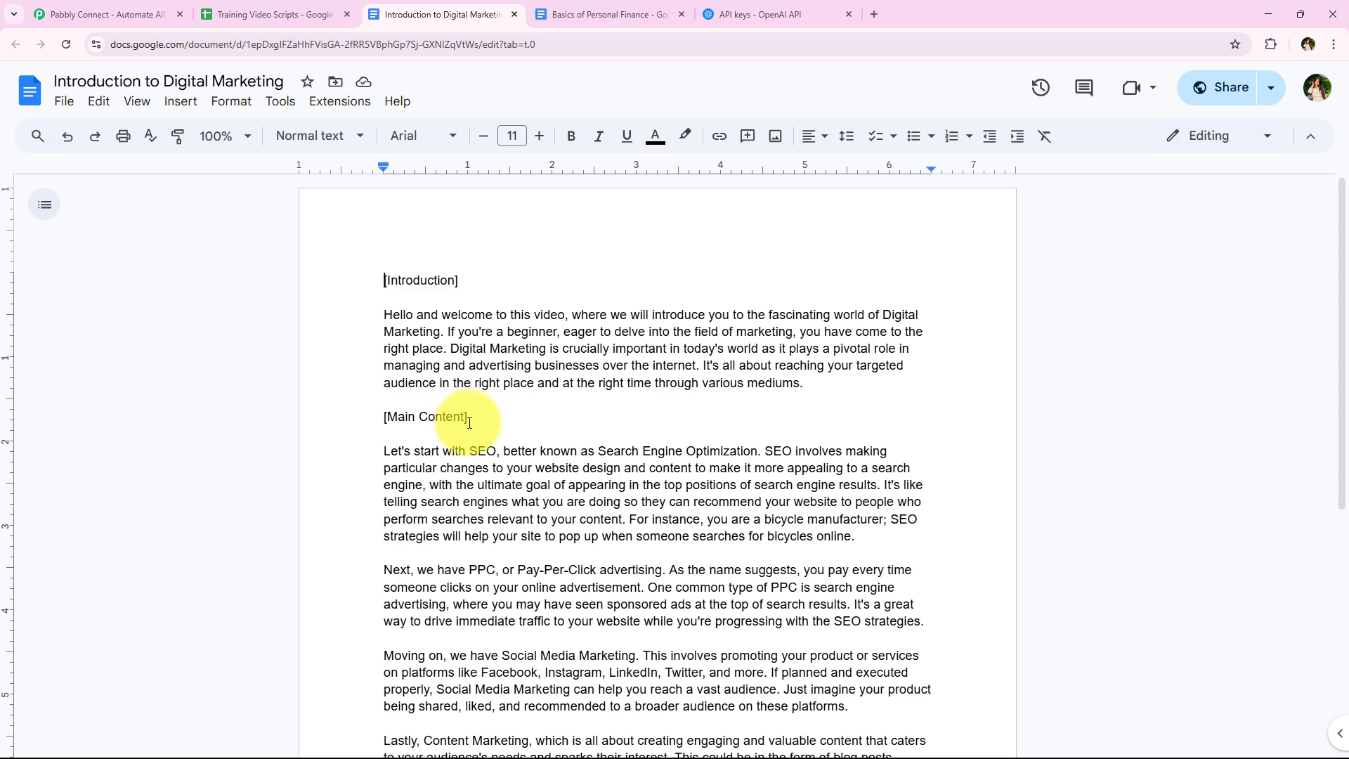
- Close the Introduction to Digital Marketing and Basics of Personal Finance documents and return to the first columns of the Training Video Scripts sheet
{"action": "left_click", "coordinate": [514, 15]}
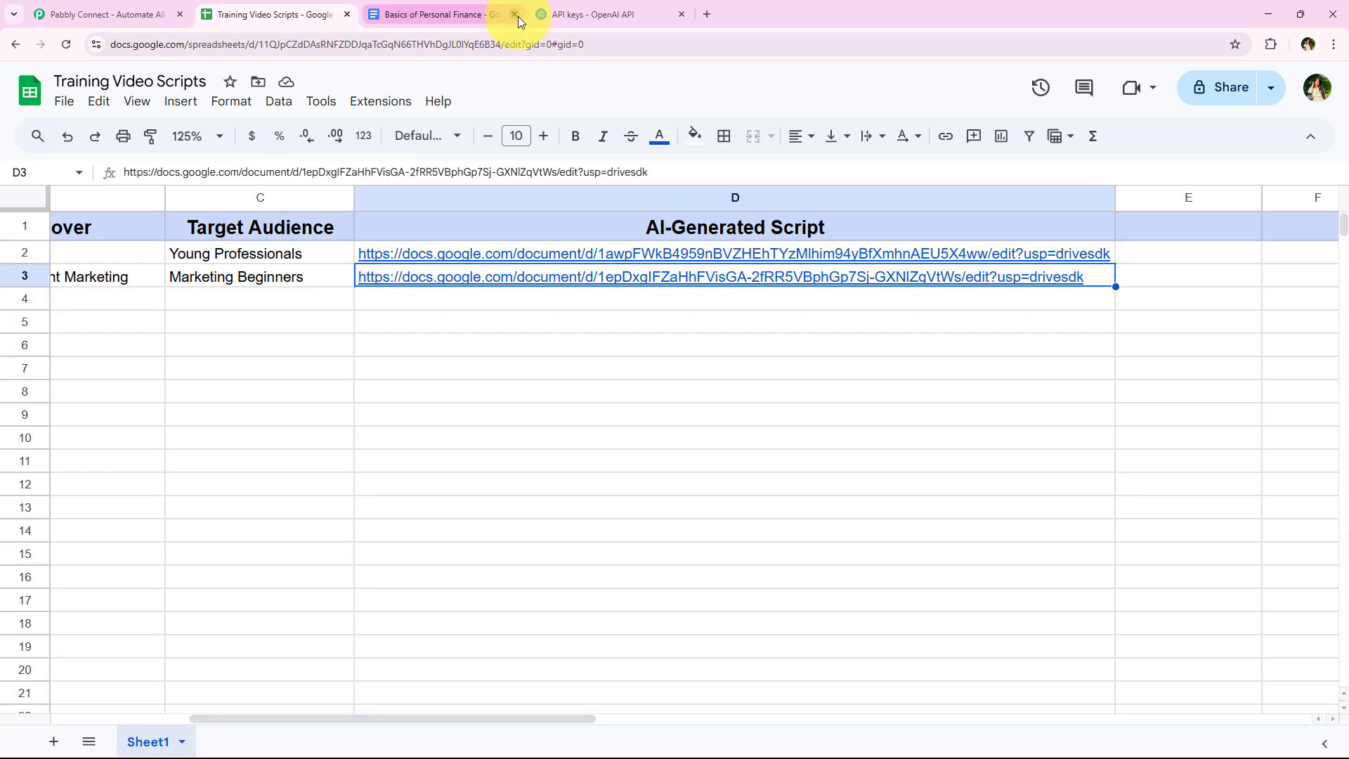
{"action": "left_click", "coordinate": [515, 15]}
{"action": "left_click", "coordinate": [398, 503]}
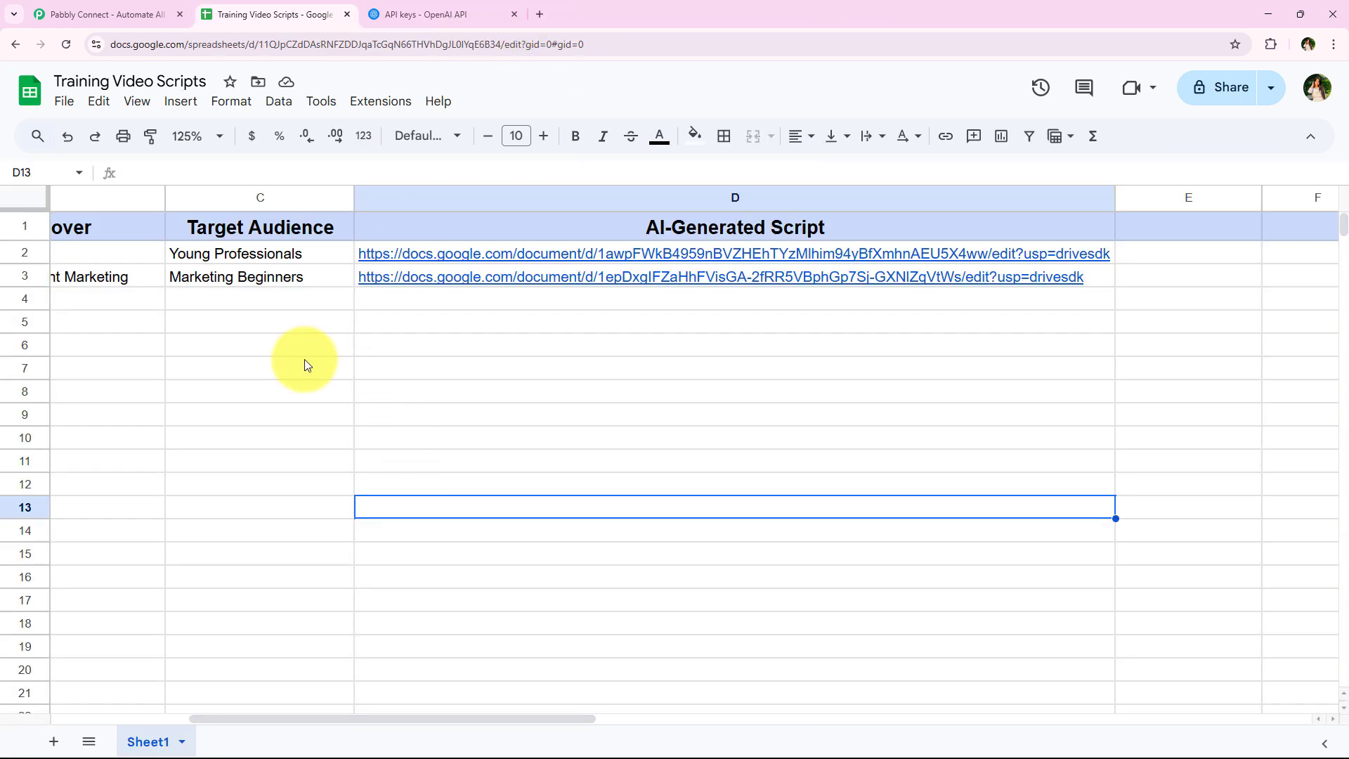
{"action": "left_click_drag", "start_coordinate": [260, 717], "coordinate": [102, 701]}
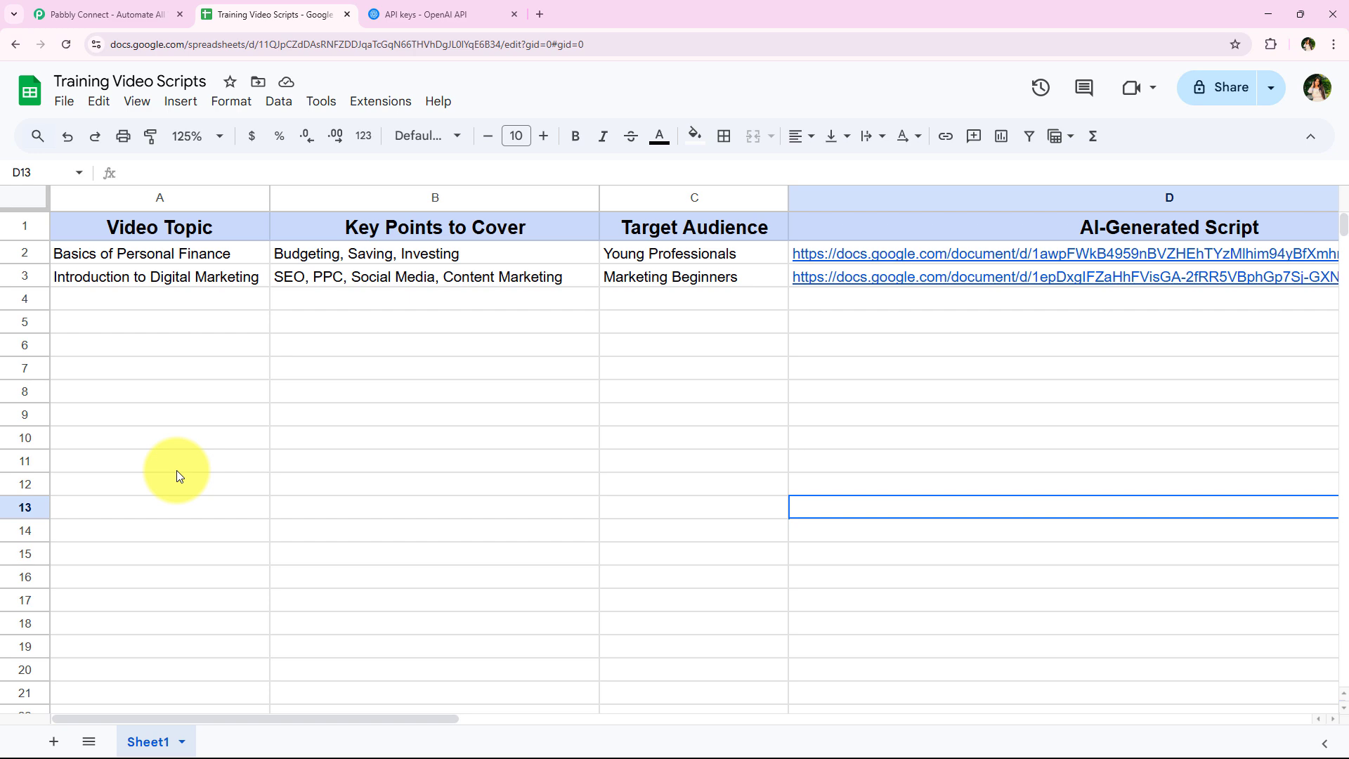
- Switch to the Pabbly Connect website and sign in to the account
{"action": "left_click", "coordinate": [130, 13]}
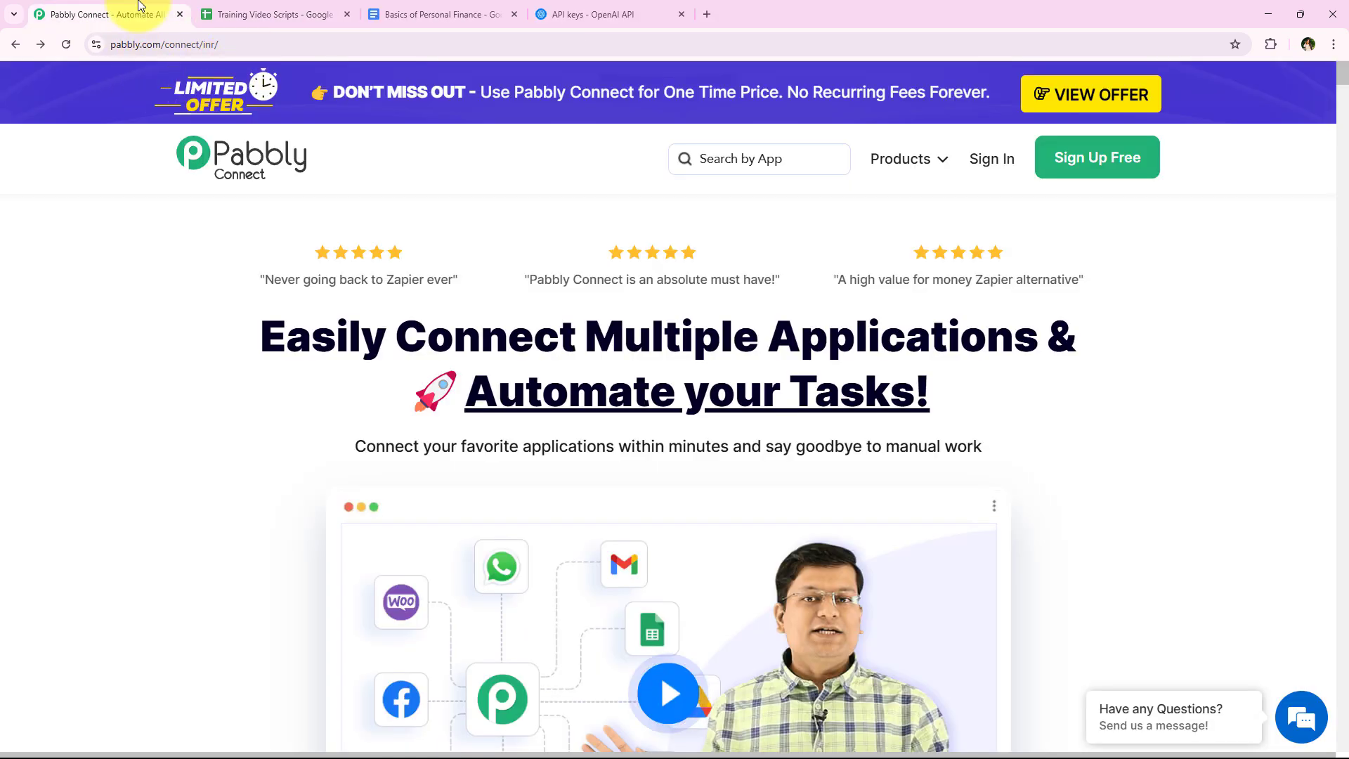
{"action": "left_click", "coordinate": [239, 43]}
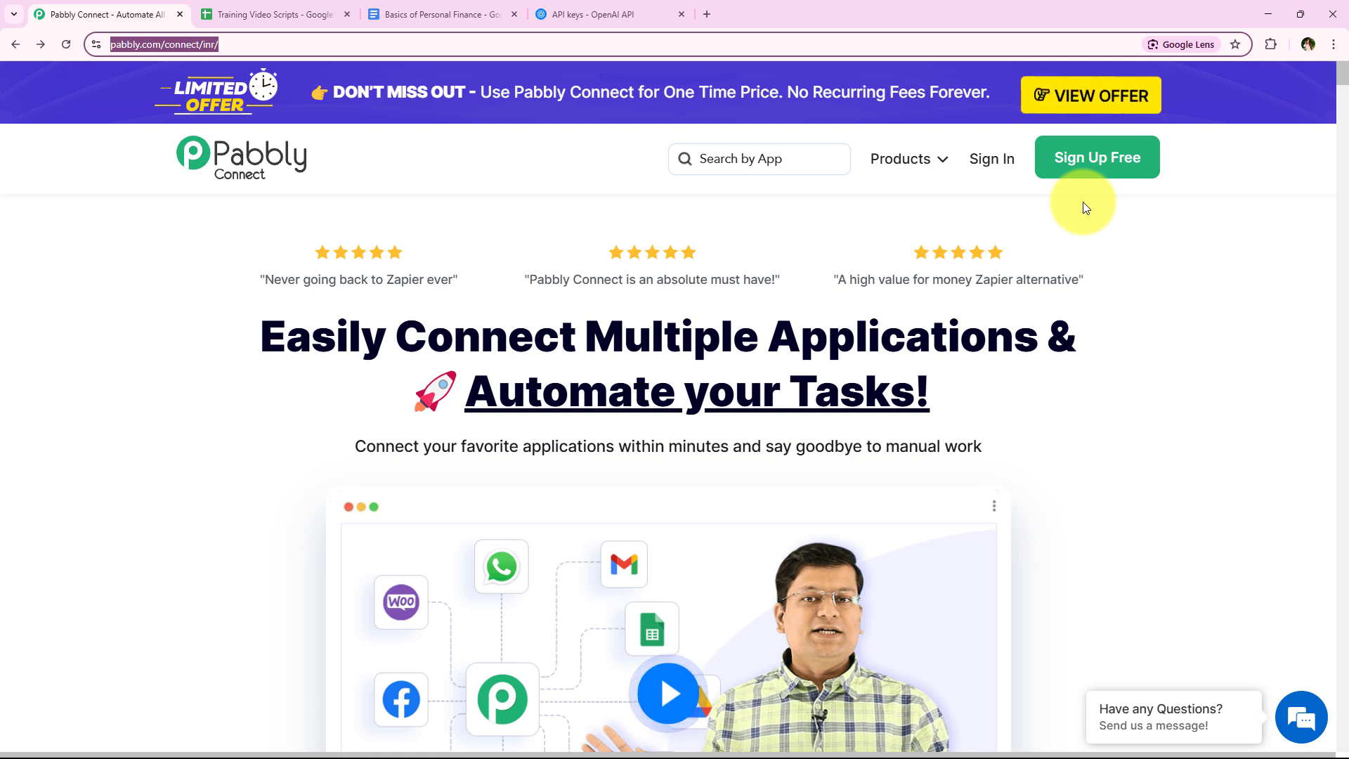
{"action": "left_click", "coordinate": [1009, 157]}
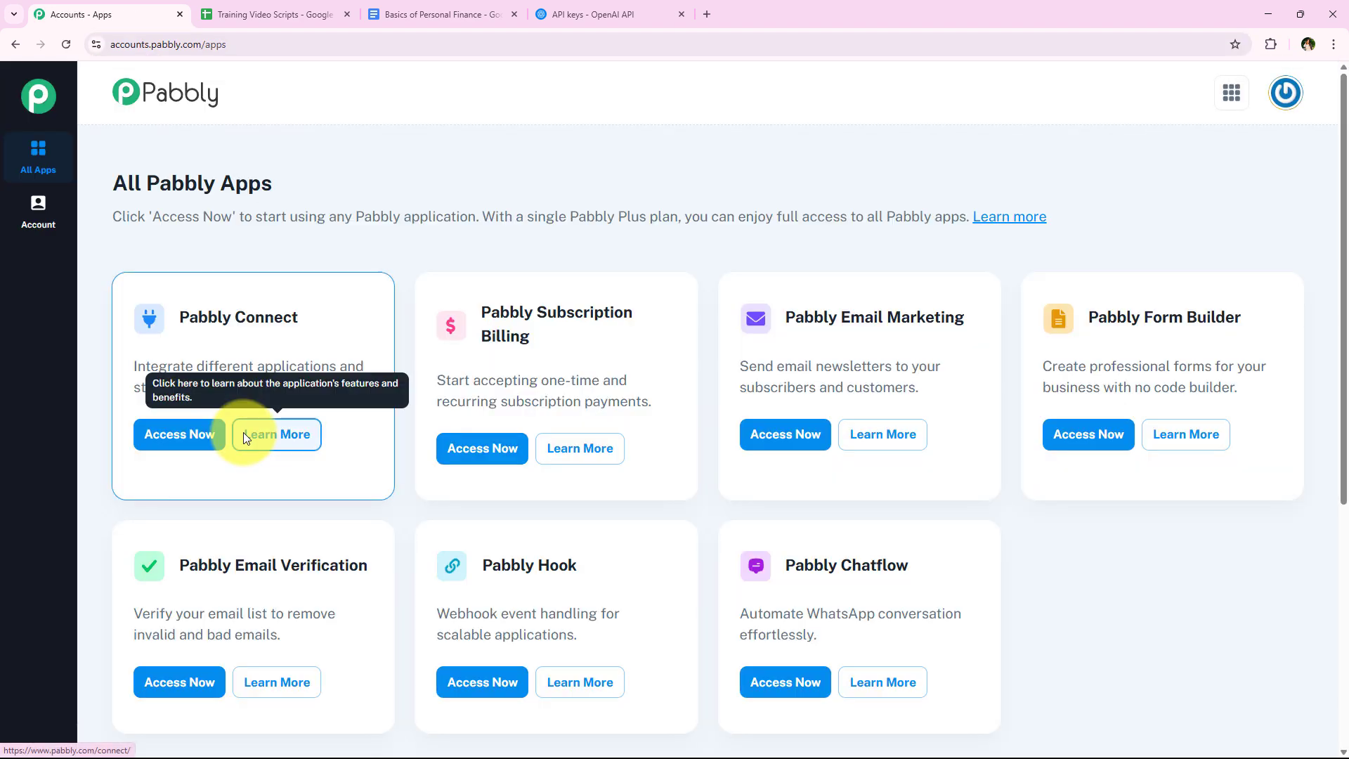
- Access the Pabbly Connect dashboard from the overview of all Pabbly apps
{"action": "left_click_drag", "start_coordinate": [178, 317], "coordinate": [299, 321]}
{"action": "scroll", "coordinate": [402, 506], "scroll_direction": "down", "scroll_amount": 1}
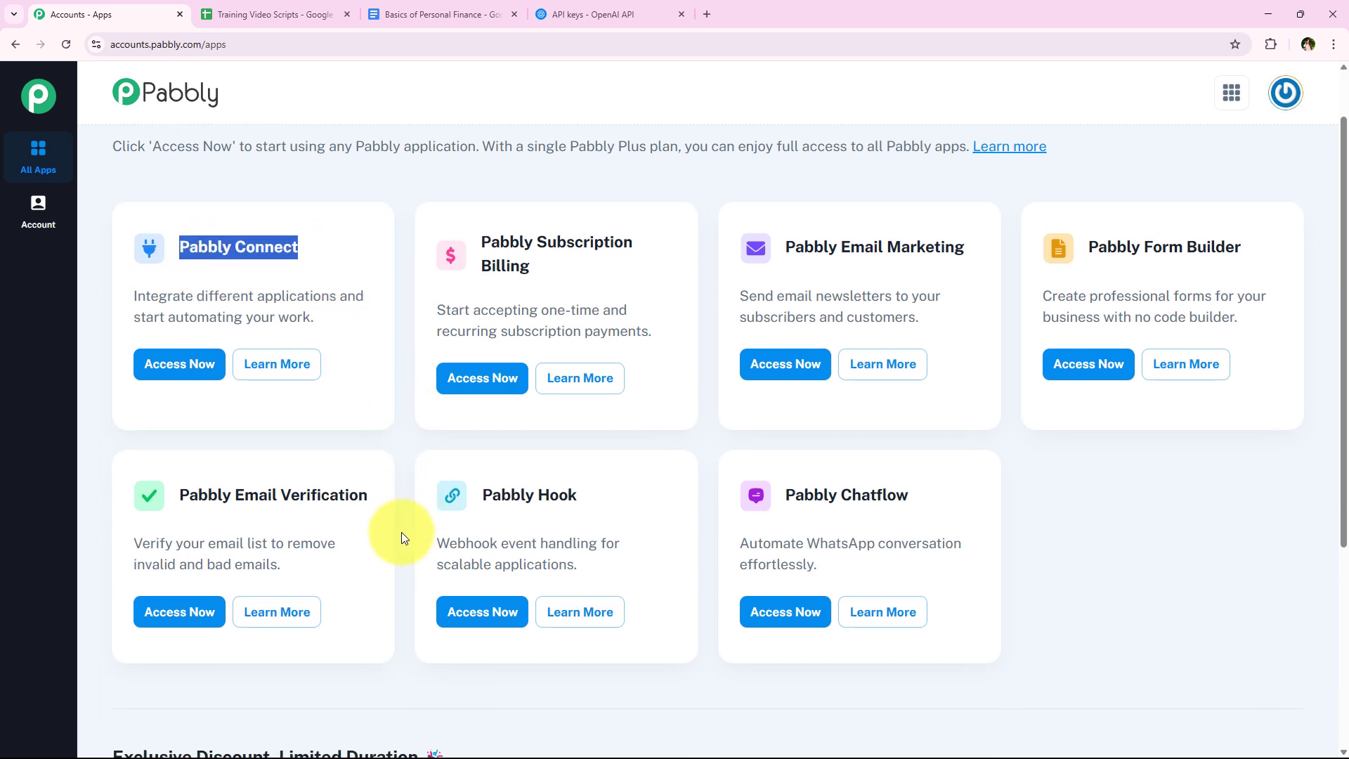
{"action": "scroll", "coordinate": [402, 532], "scroll_direction": "up", "scroll_amount": 1}
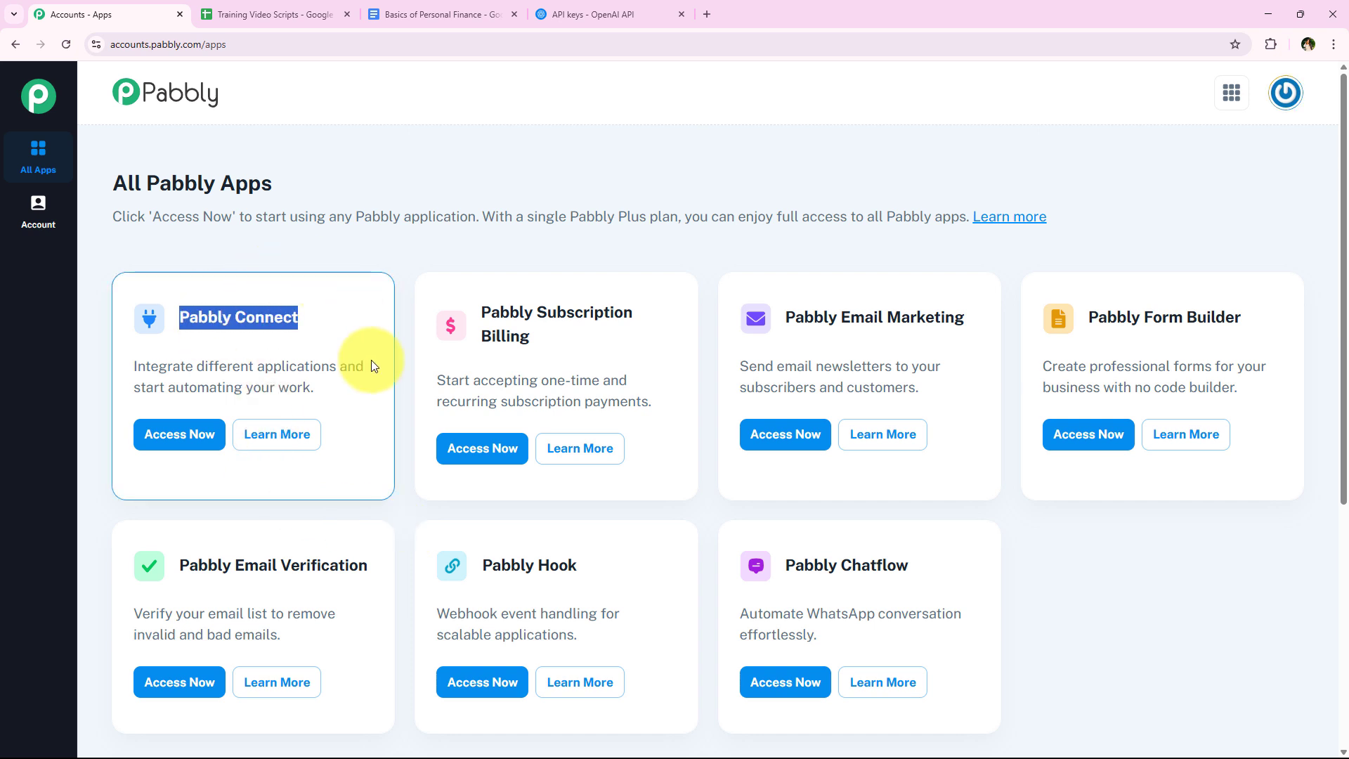
{"action": "left_click_drag", "start_coordinate": [193, 366], "coordinate": [339, 365]}
{"action": "left_click", "coordinate": [253, 476]}
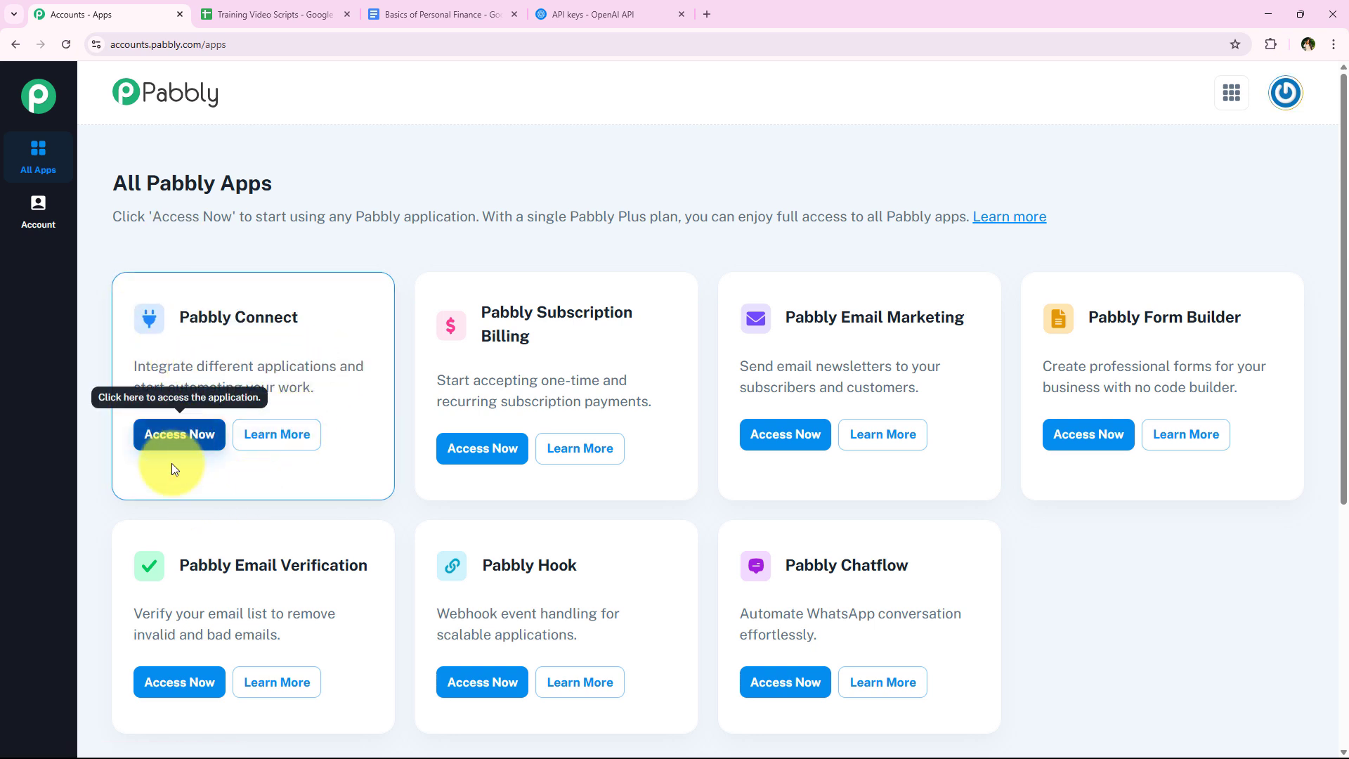
{"action": "left_click", "coordinate": [177, 441]}
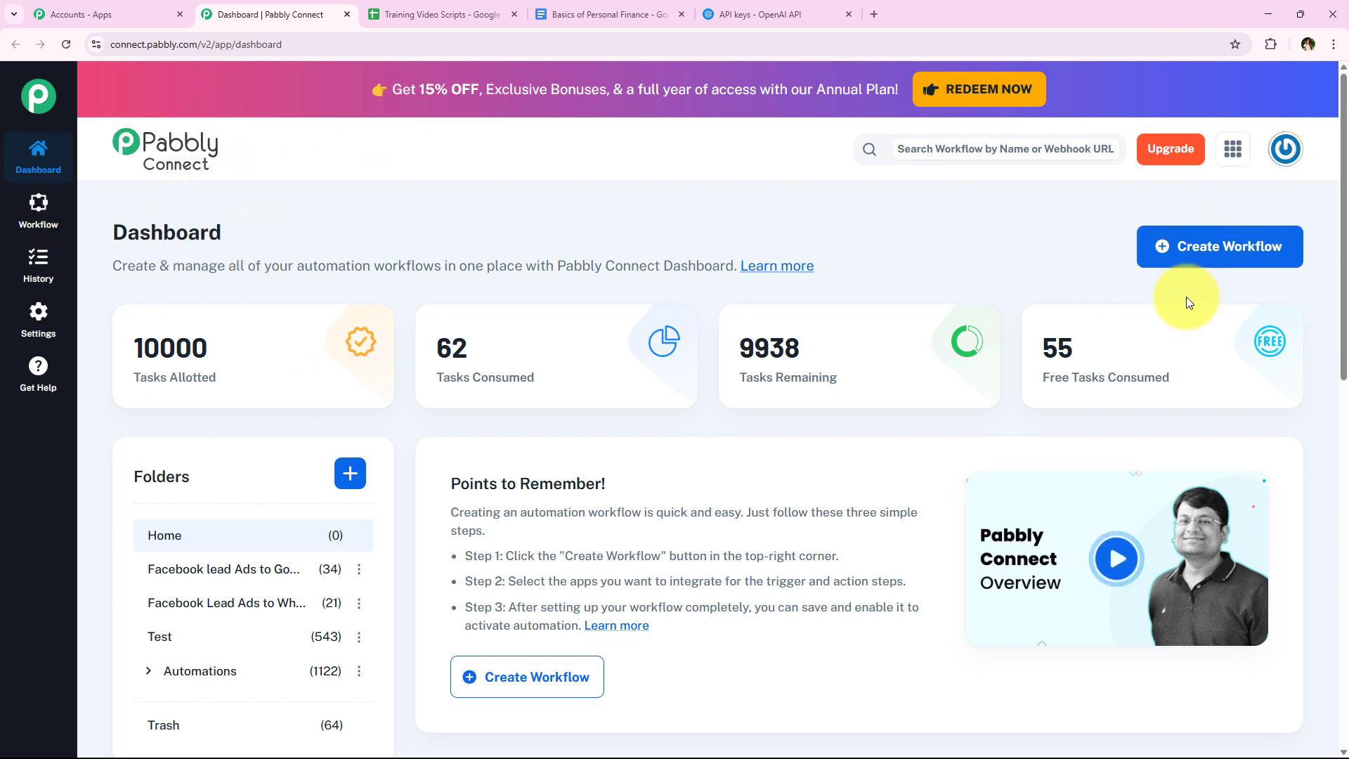
- Create a workflow named "How to Generate Video Scripts for Training Videos using AI Agent" in the Automations folder
{"action": "left_click", "coordinate": [1152, 244]}
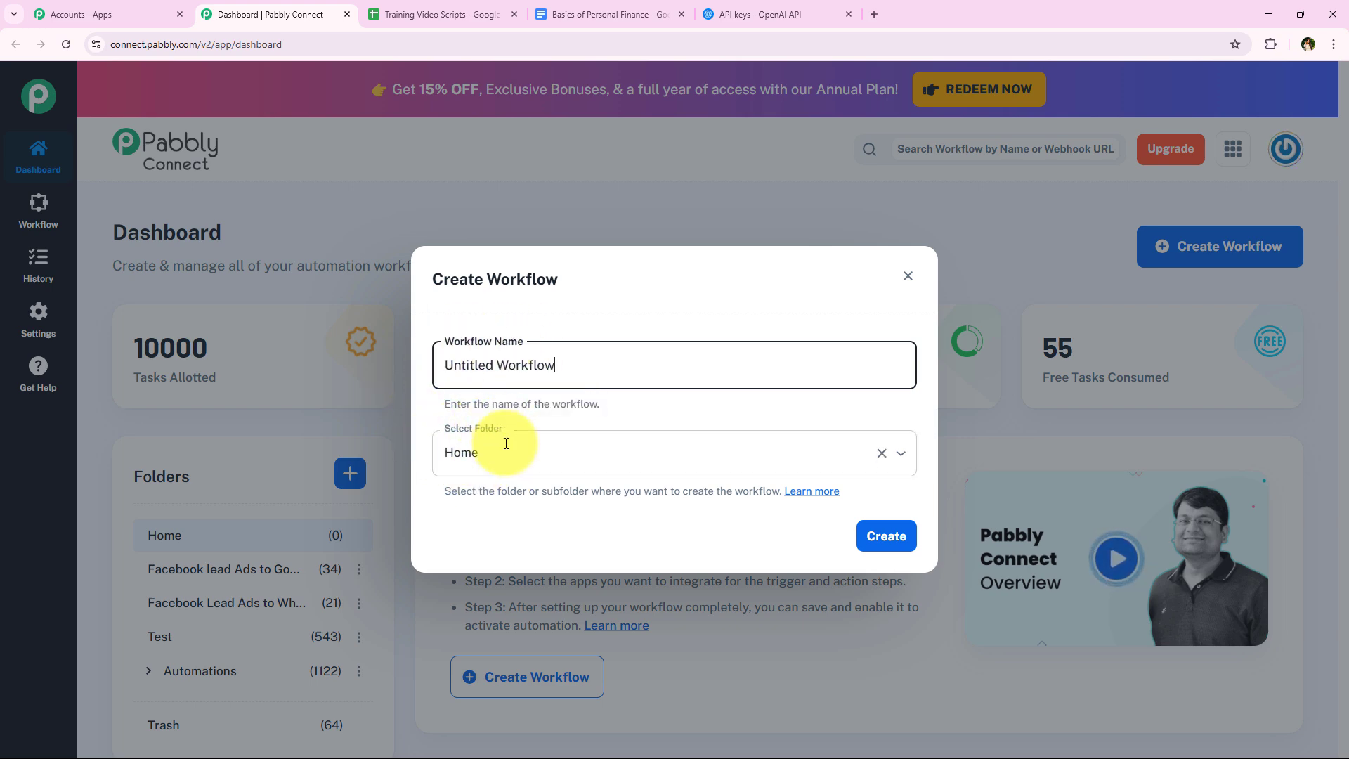
{"action": "left_click", "coordinate": [675, 440]}
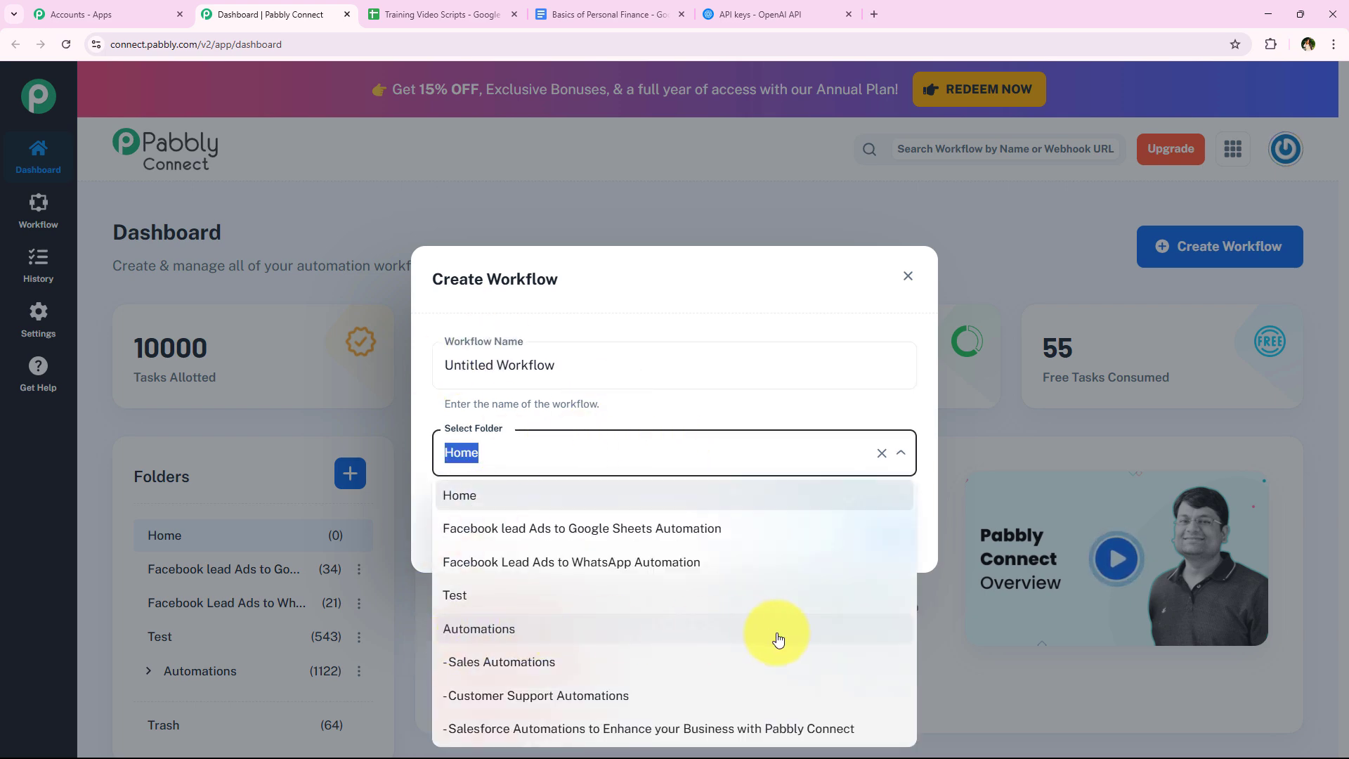
{"action": "left_click", "coordinate": [778, 639]}
{"action": "triple_click", "coordinate": [597, 378]}
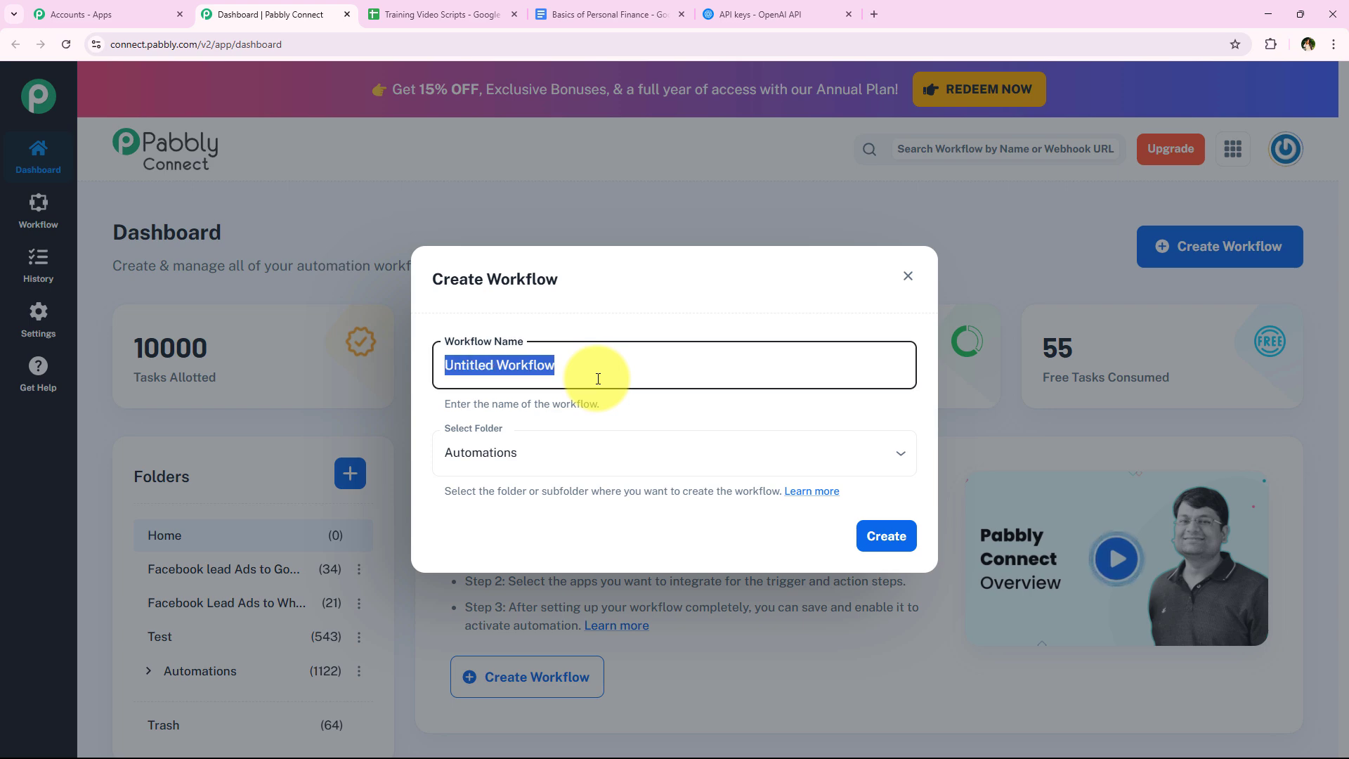
{"action": "key", "text": "BackSpace"}
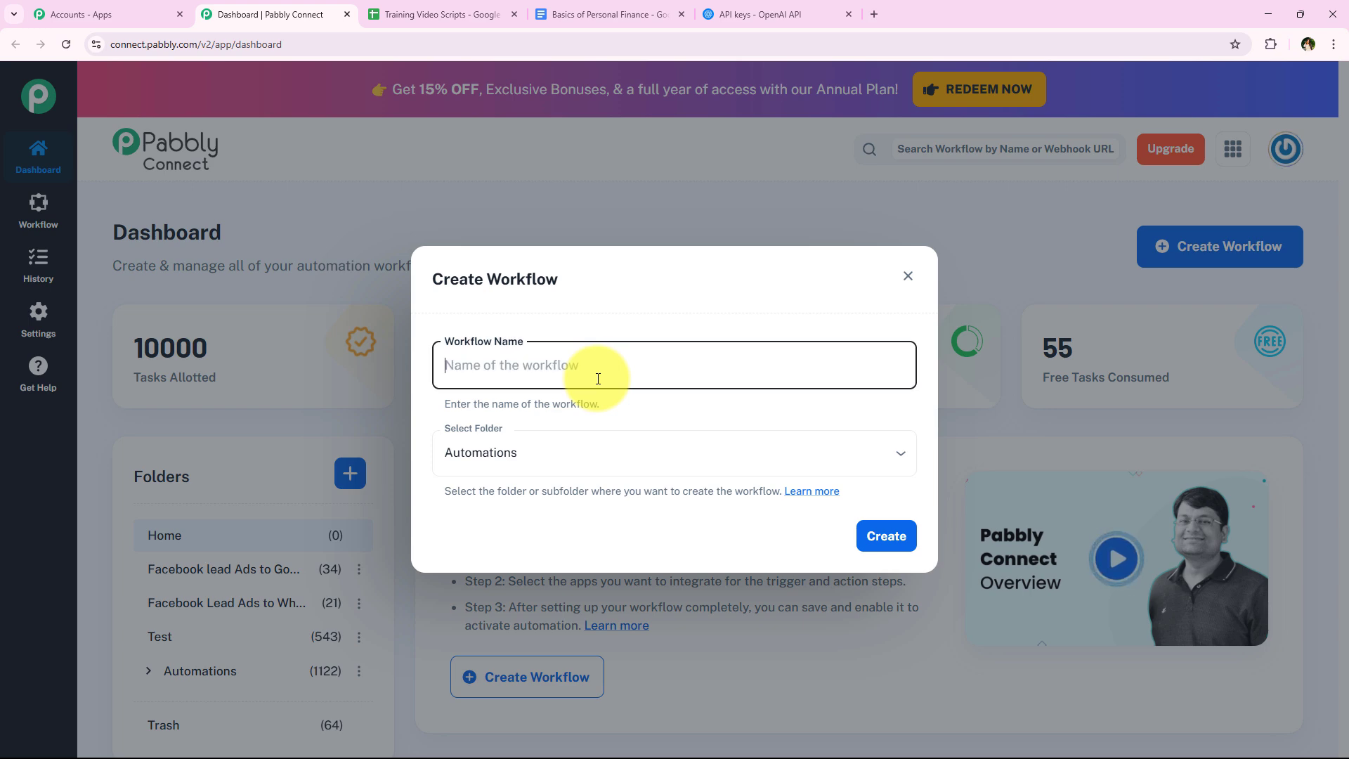
{"action": "type", "text": "How to Generate Video Scripts for Training Videos using AI Agent"}
{"action": "left_click", "coordinate": [551, 365]}
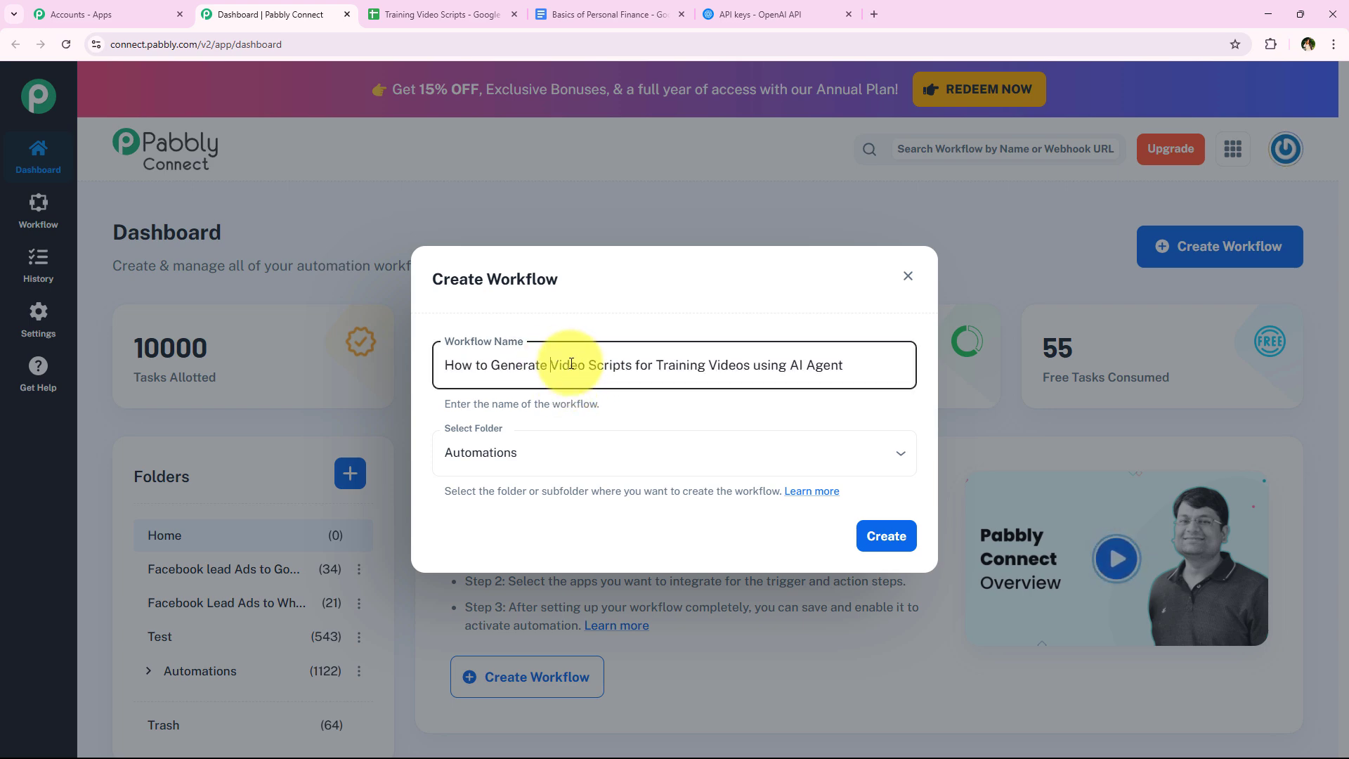
{"action": "left_click_drag", "start_coordinate": [571, 363], "coordinate": [849, 361]}
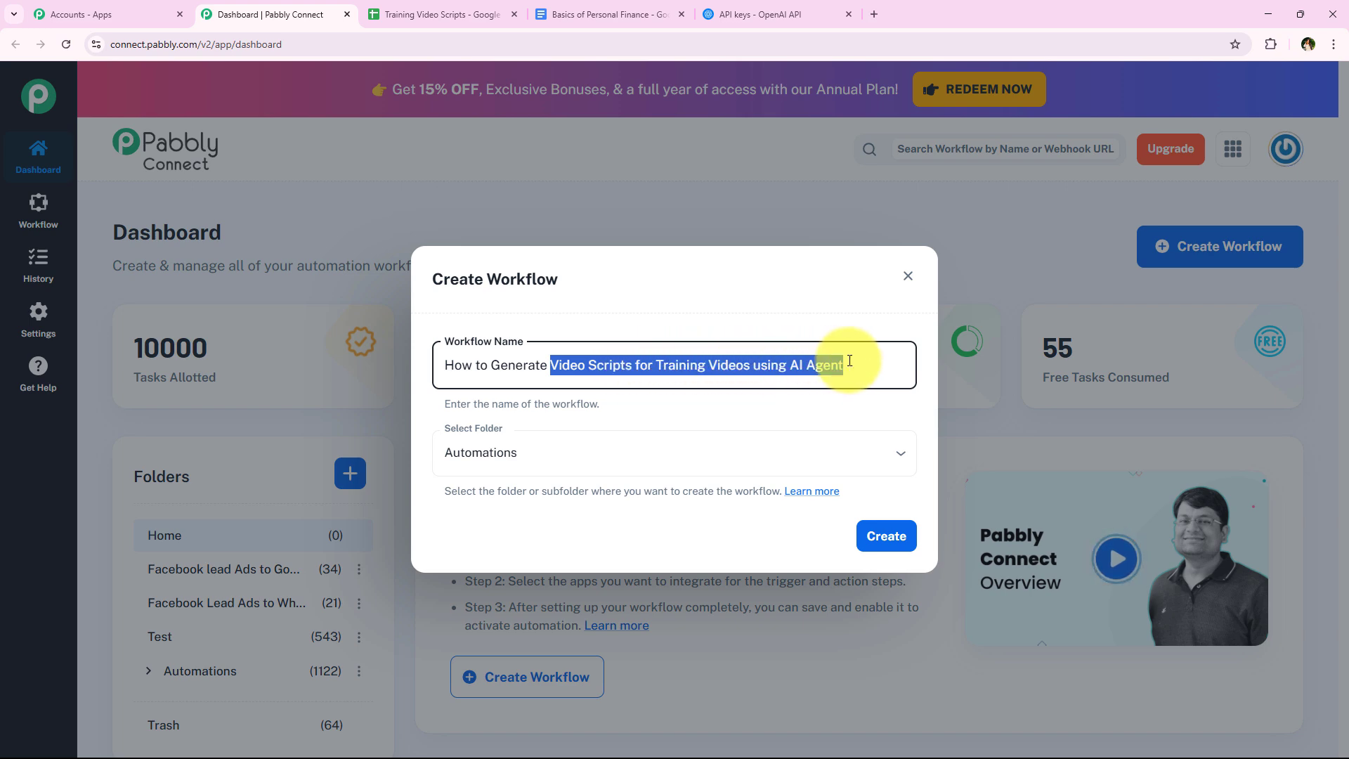
{"action": "left_click", "coordinate": [818, 415]}
{"action": "left_click", "coordinate": [895, 548]}
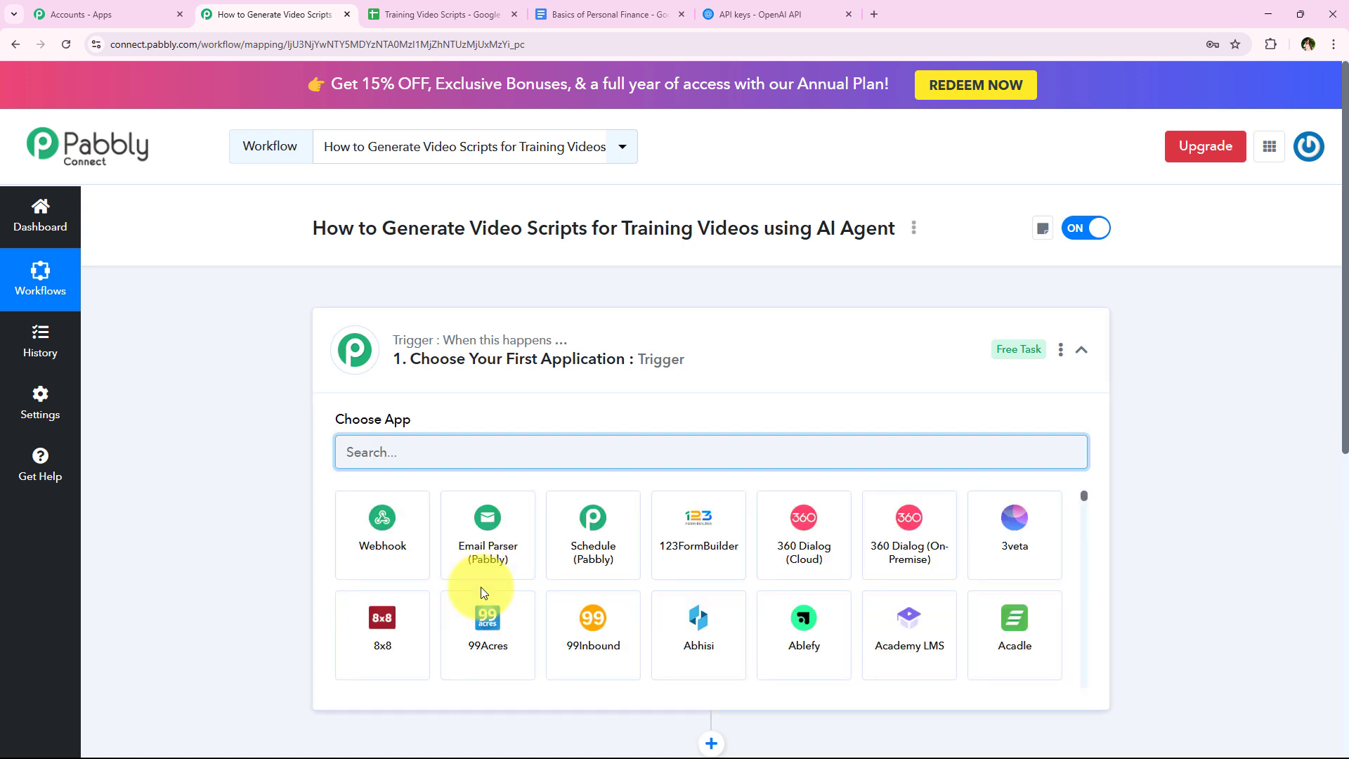
- Set the workflow's trigger to Google Sheets with the New or Updated Spreadsheet Row event
{"action": "left_click", "coordinate": [650, 357]}
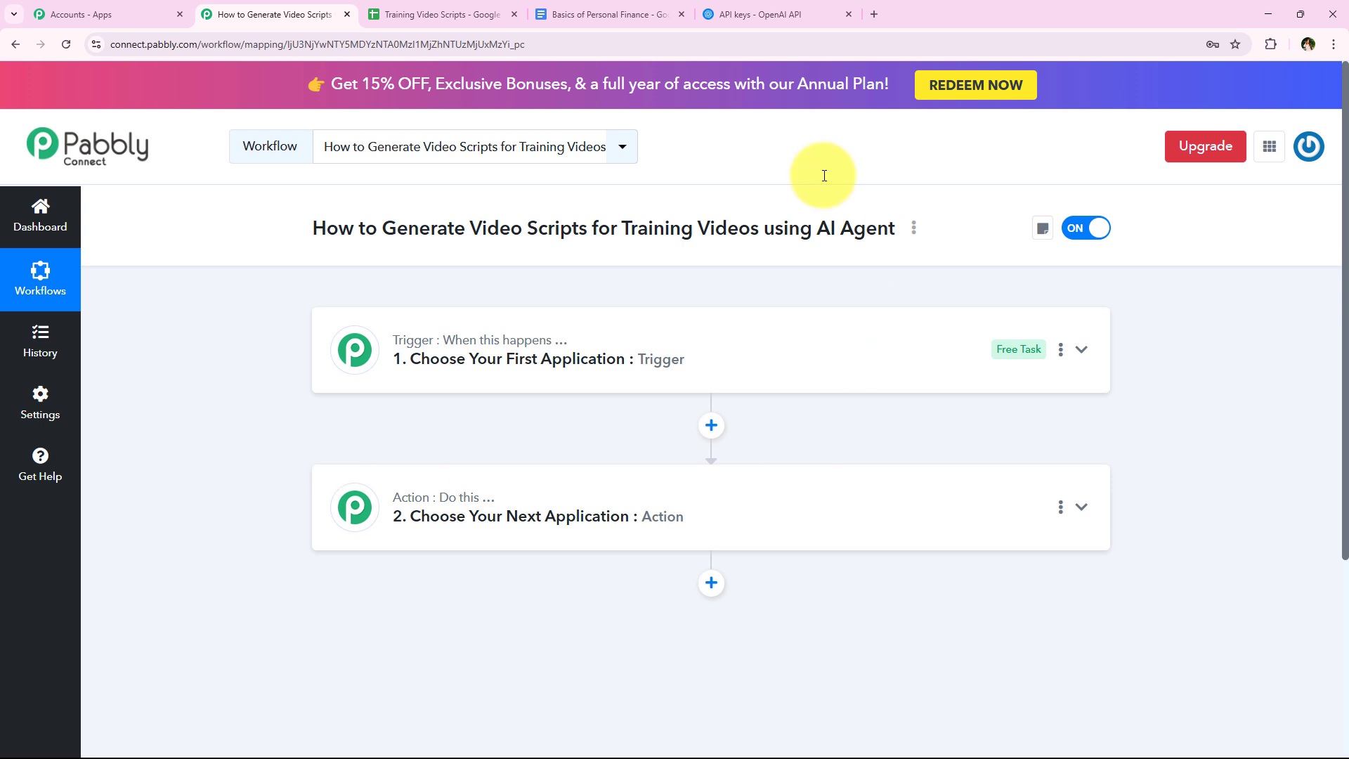
{"action": "left_click", "coordinate": [446, 376]}
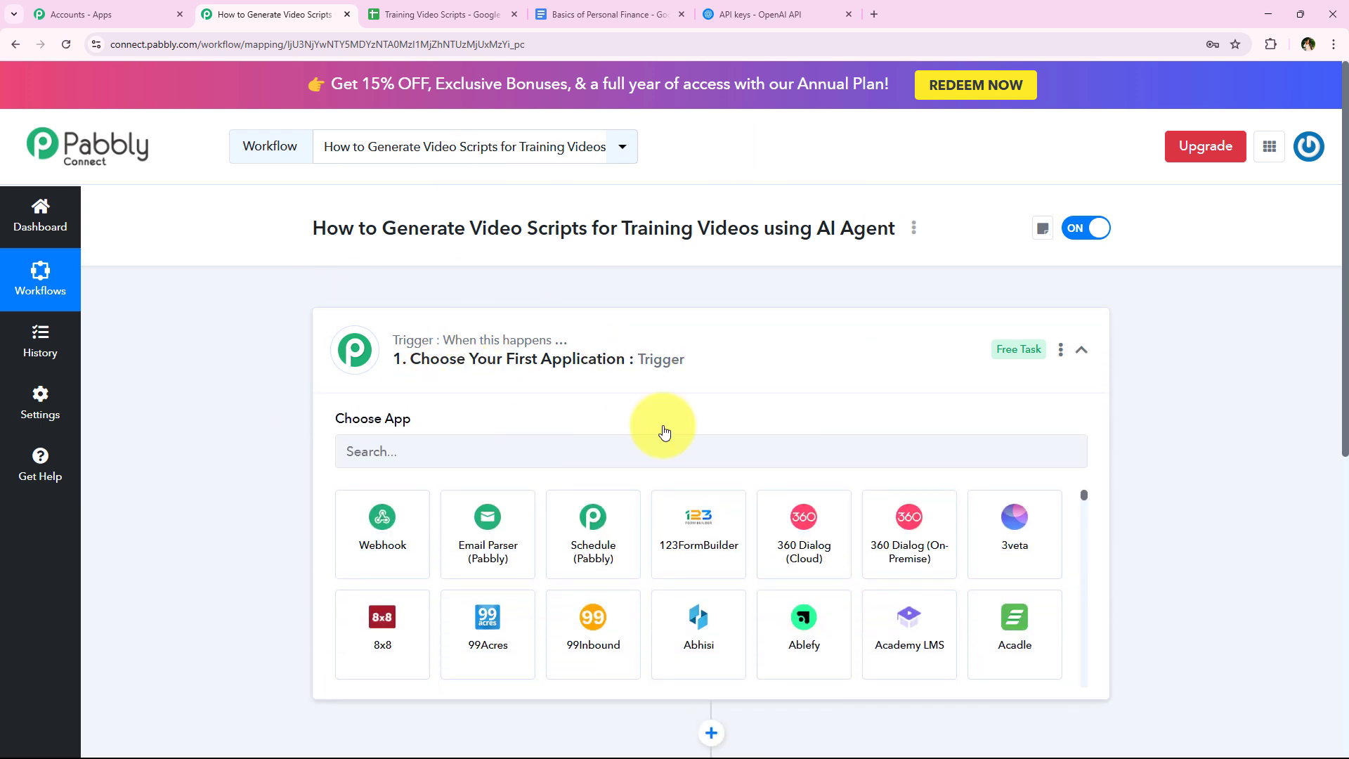
{"action": "left_click", "coordinate": [477, 439]}
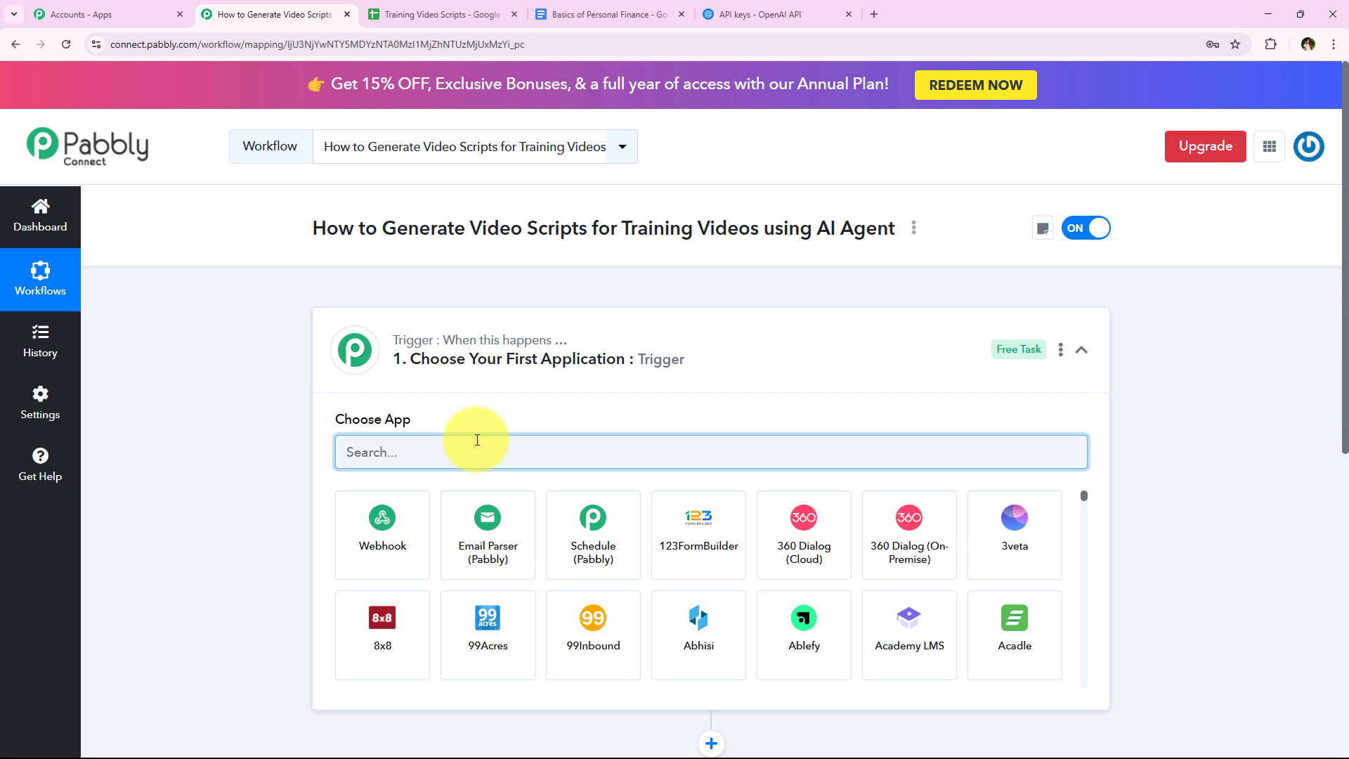
{"action": "type", "text": "Google"}
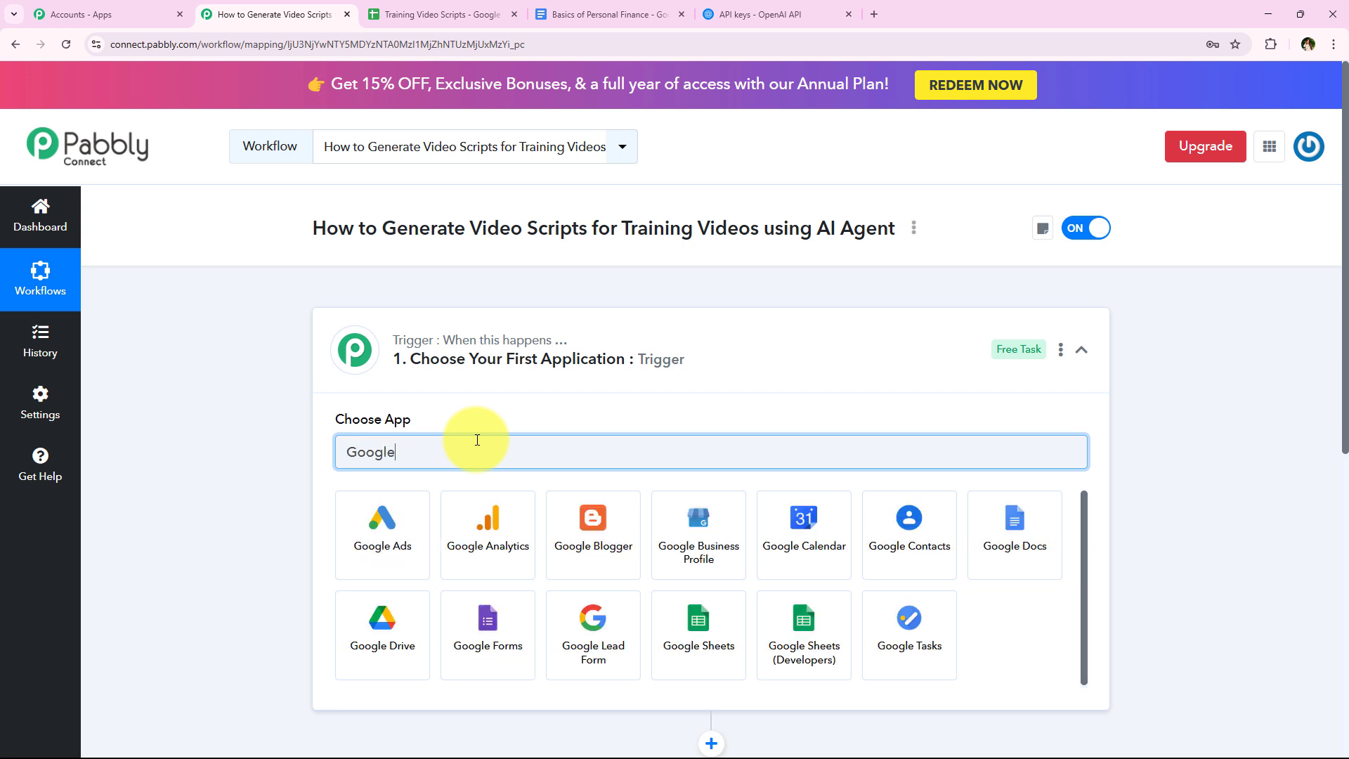
{"action": "type", "text": " Sheets"}
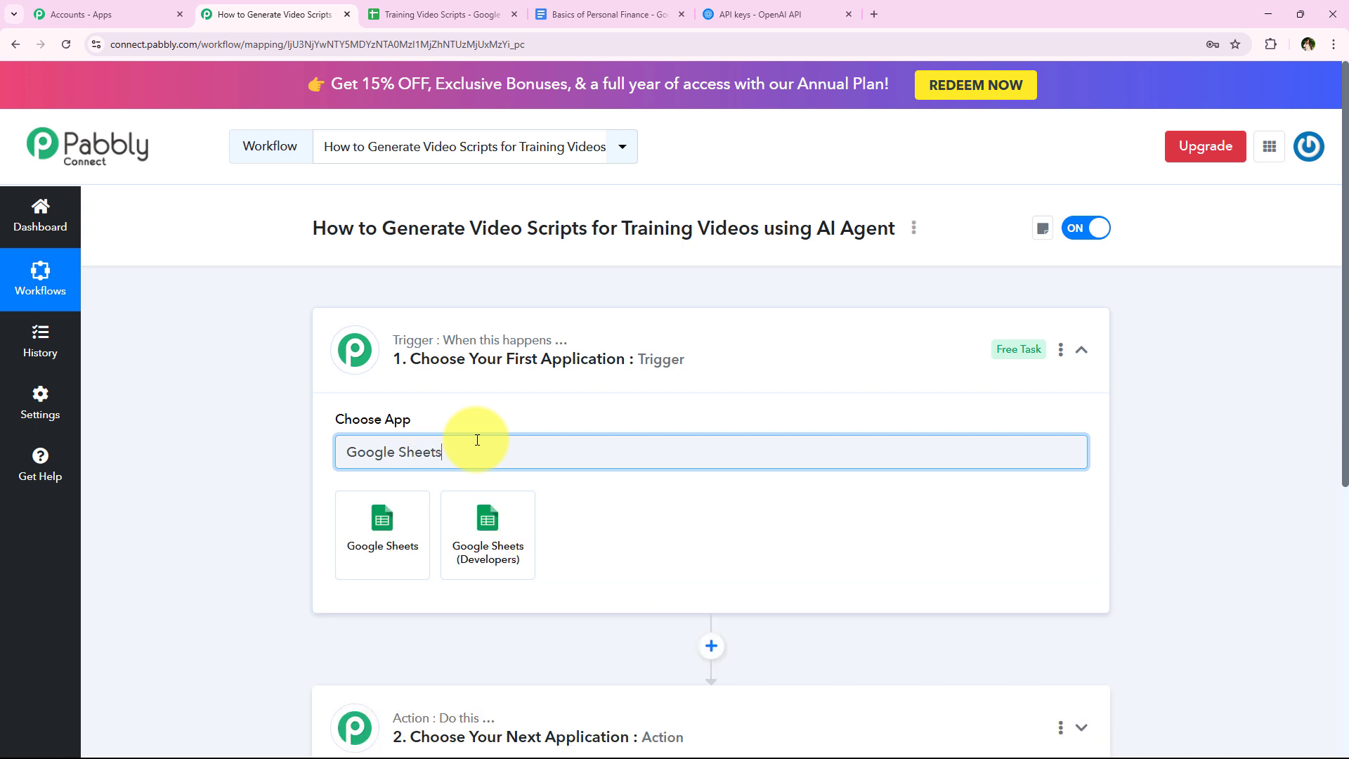
{"action": "left_click", "coordinate": [393, 507]}
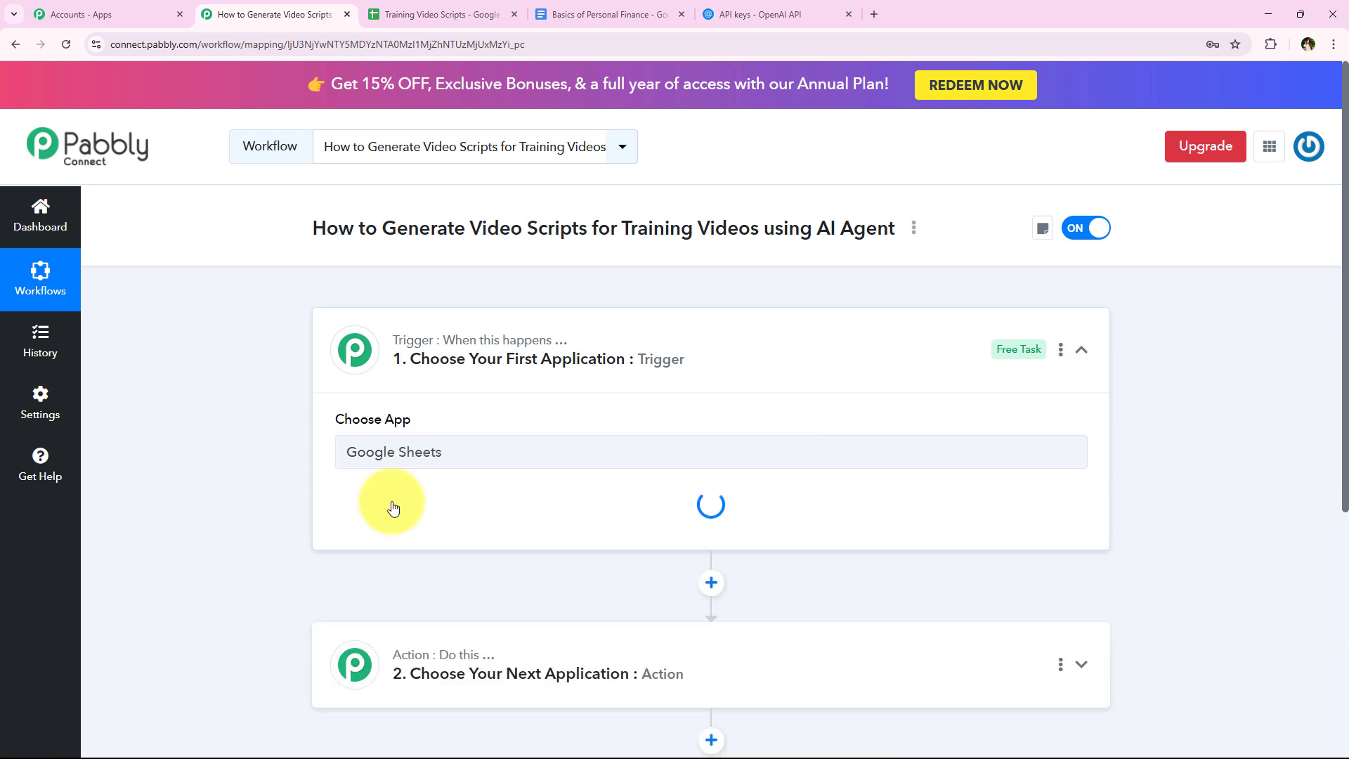
{"action": "left_click", "coordinate": [404, 538]}
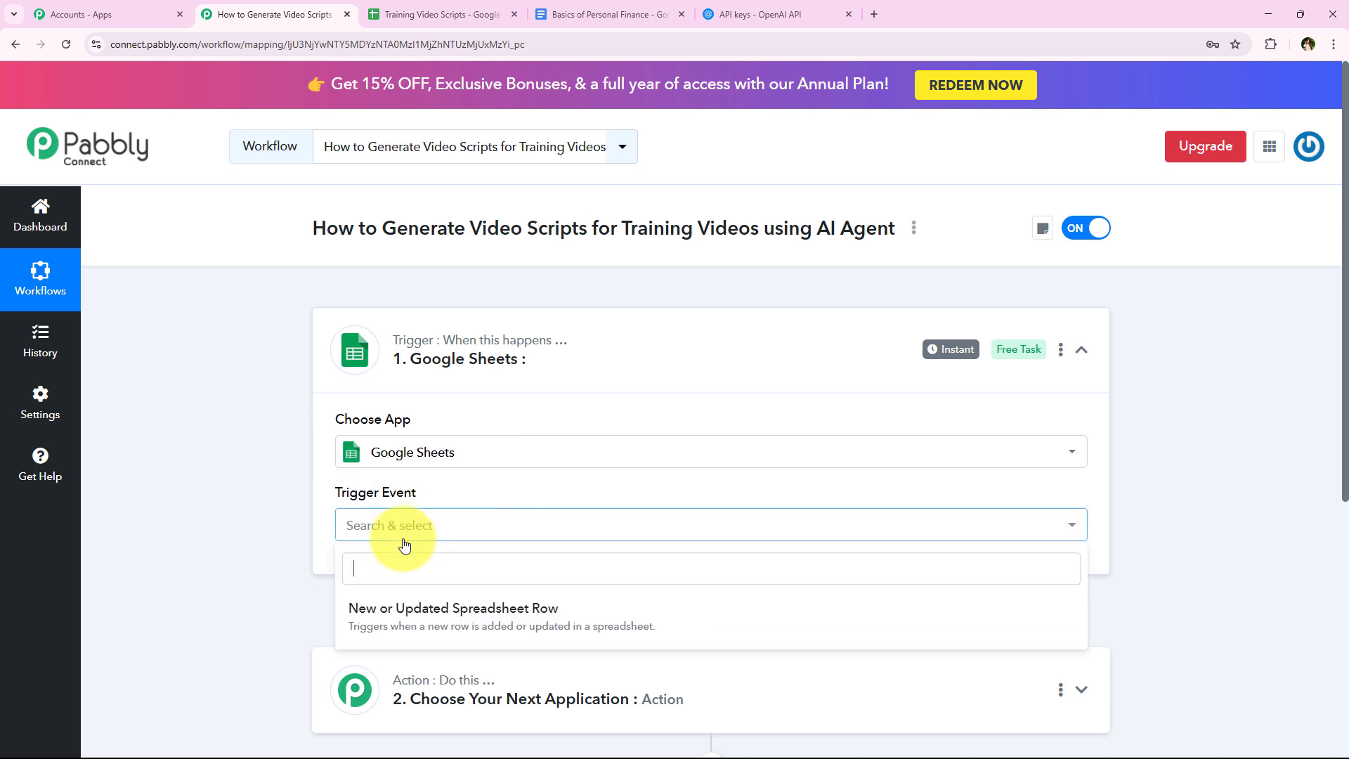
{"action": "scroll", "coordinate": [422, 611], "scroll_direction": "down", "scroll_amount": 1}
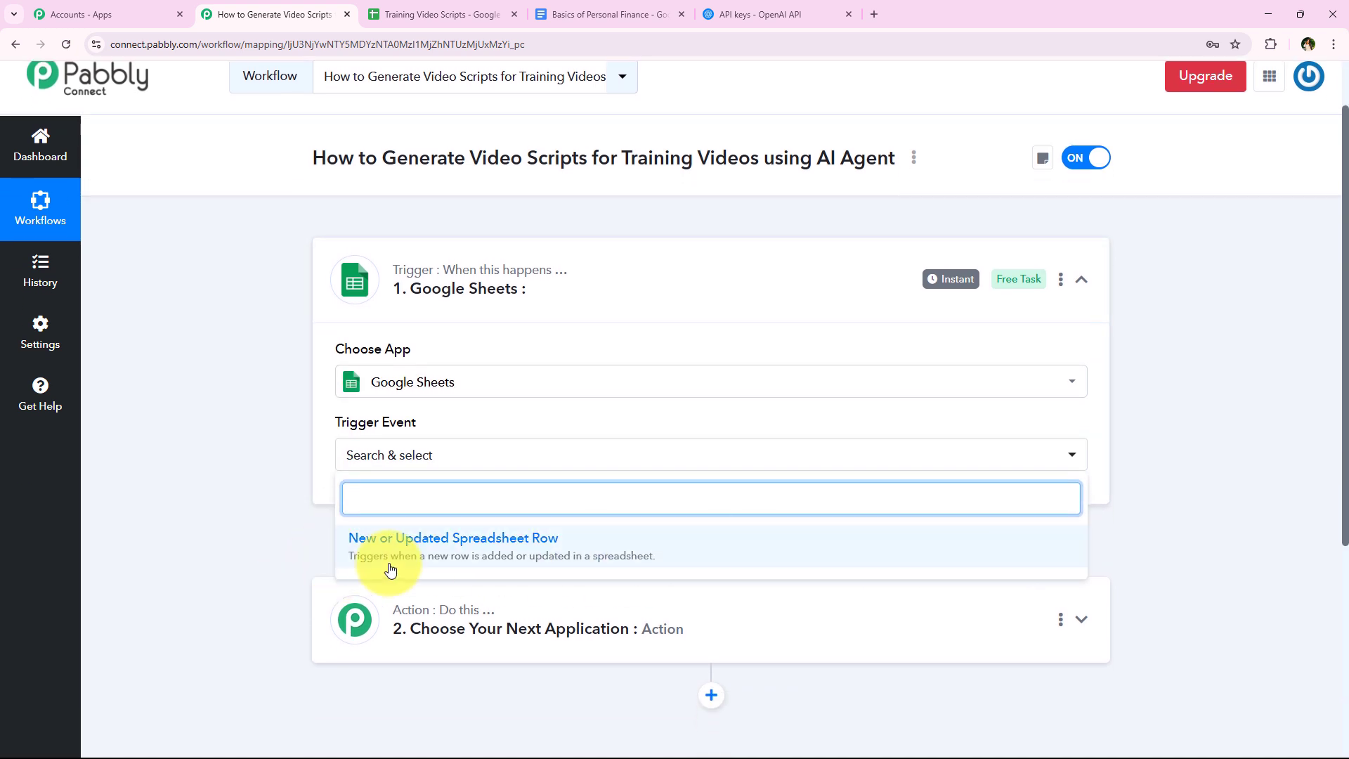
{"action": "left_click", "coordinate": [620, 567]}
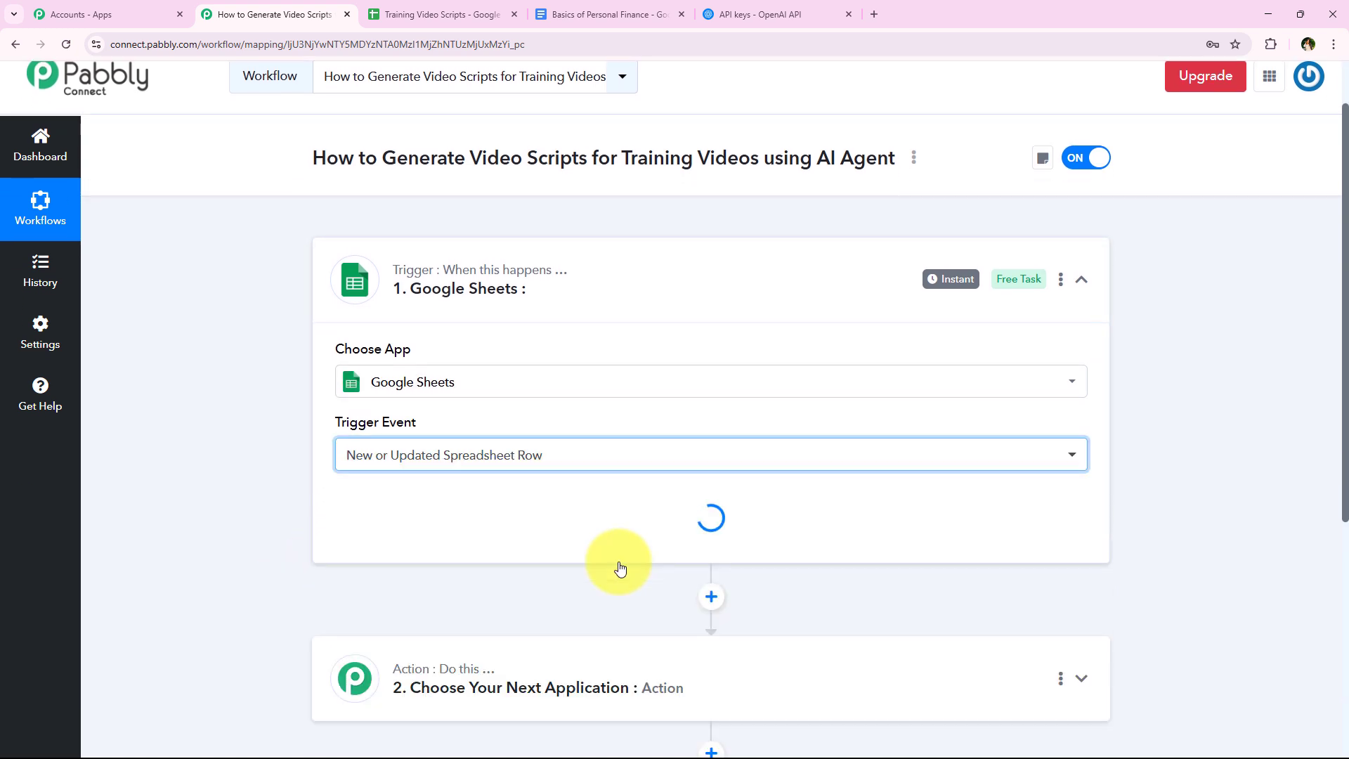
- Copy the Google Sheets trigger's webhook URL and switch to the Training Video Scripts spreadsheet
{"action": "scroll", "coordinate": [361, 509], "scroll_direction": "down", "scroll_amount": 4}
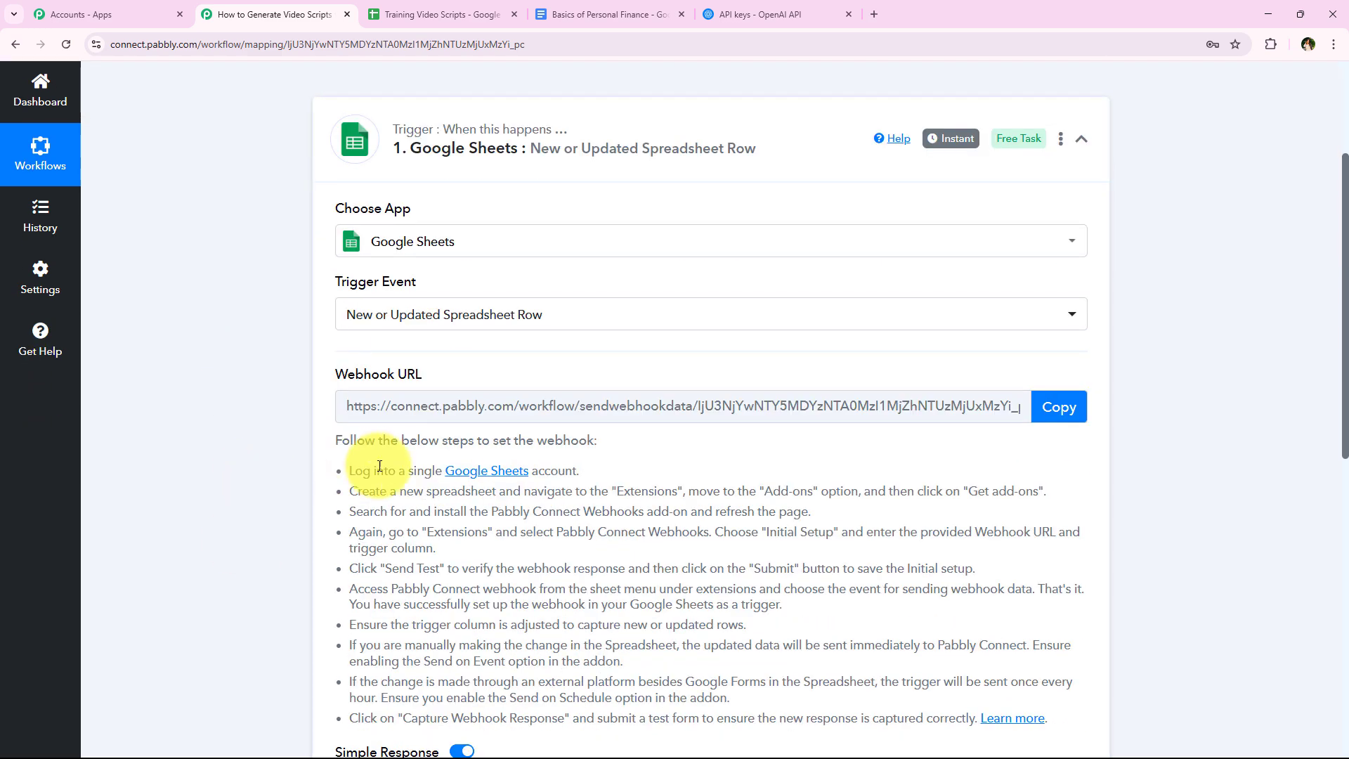
{"action": "scroll", "coordinate": [642, 394], "scroll_direction": "up", "scroll_amount": 2}
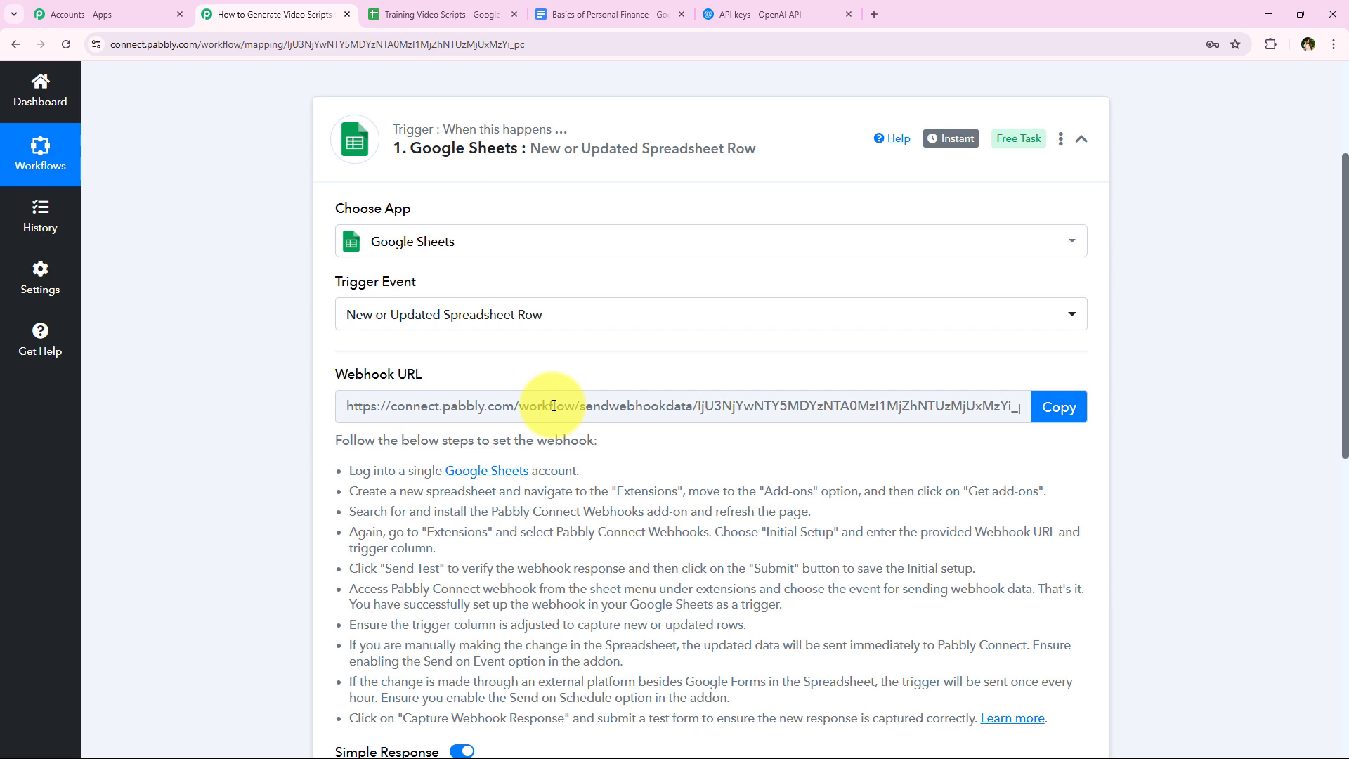
{"action": "mouse_move", "coordinate": [369, 376]}
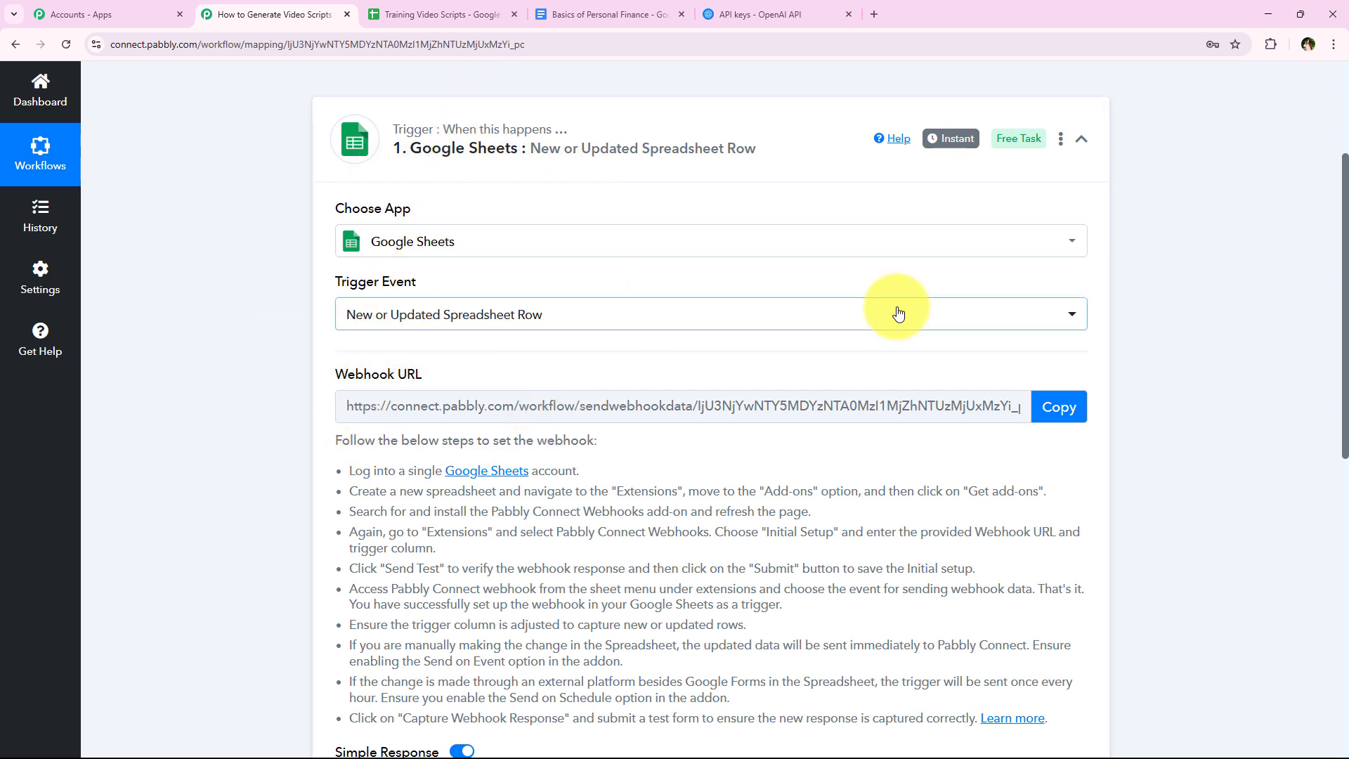
{"action": "left_click", "coordinate": [1053, 407]}
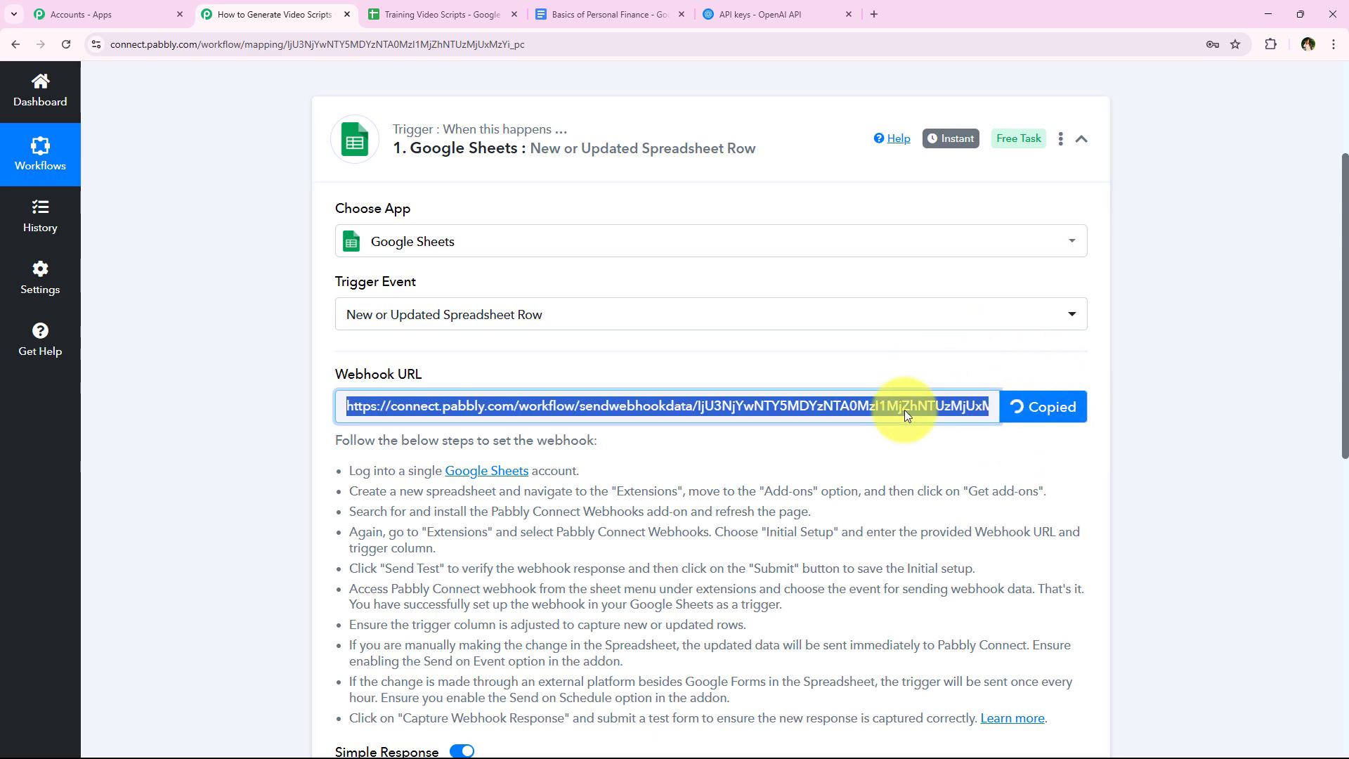
{"action": "left_click", "coordinate": [430, 16]}
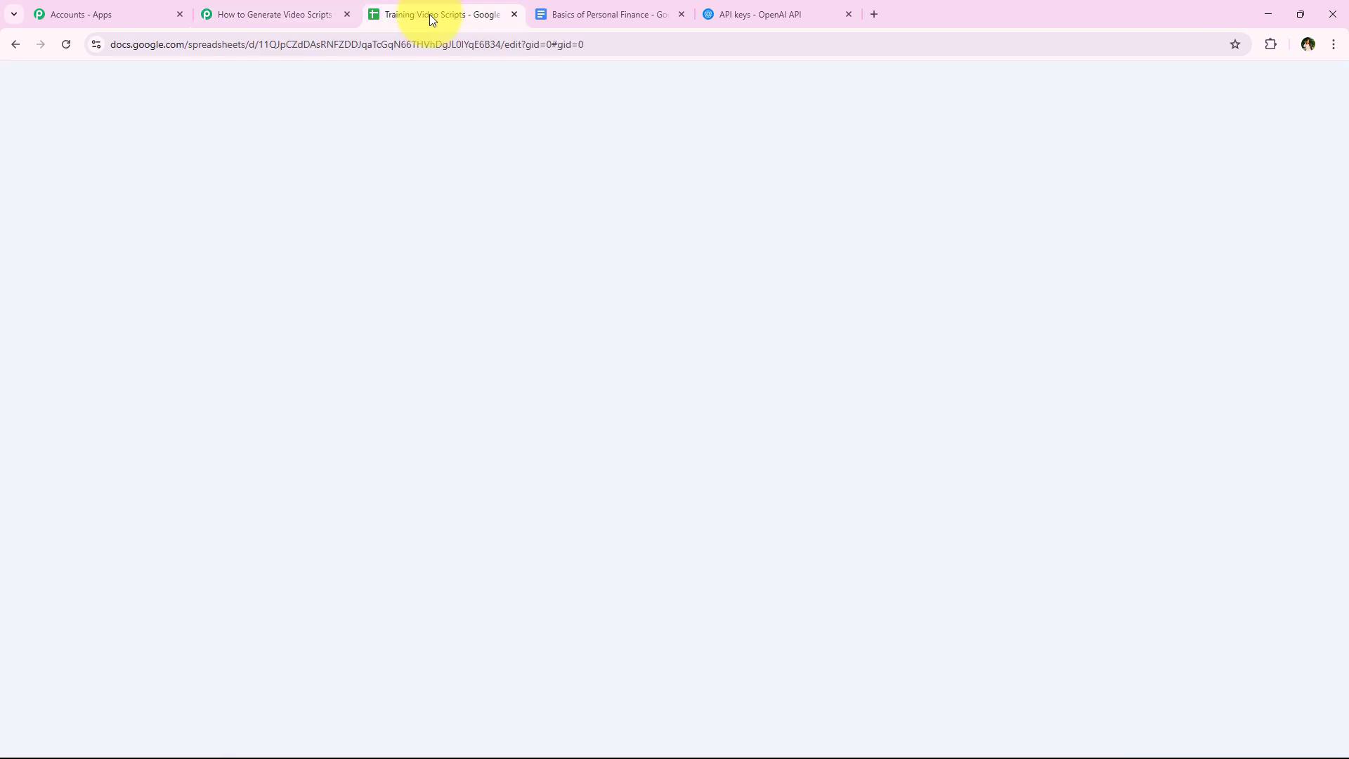
{"action": "left_click", "coordinate": [462, 424]}
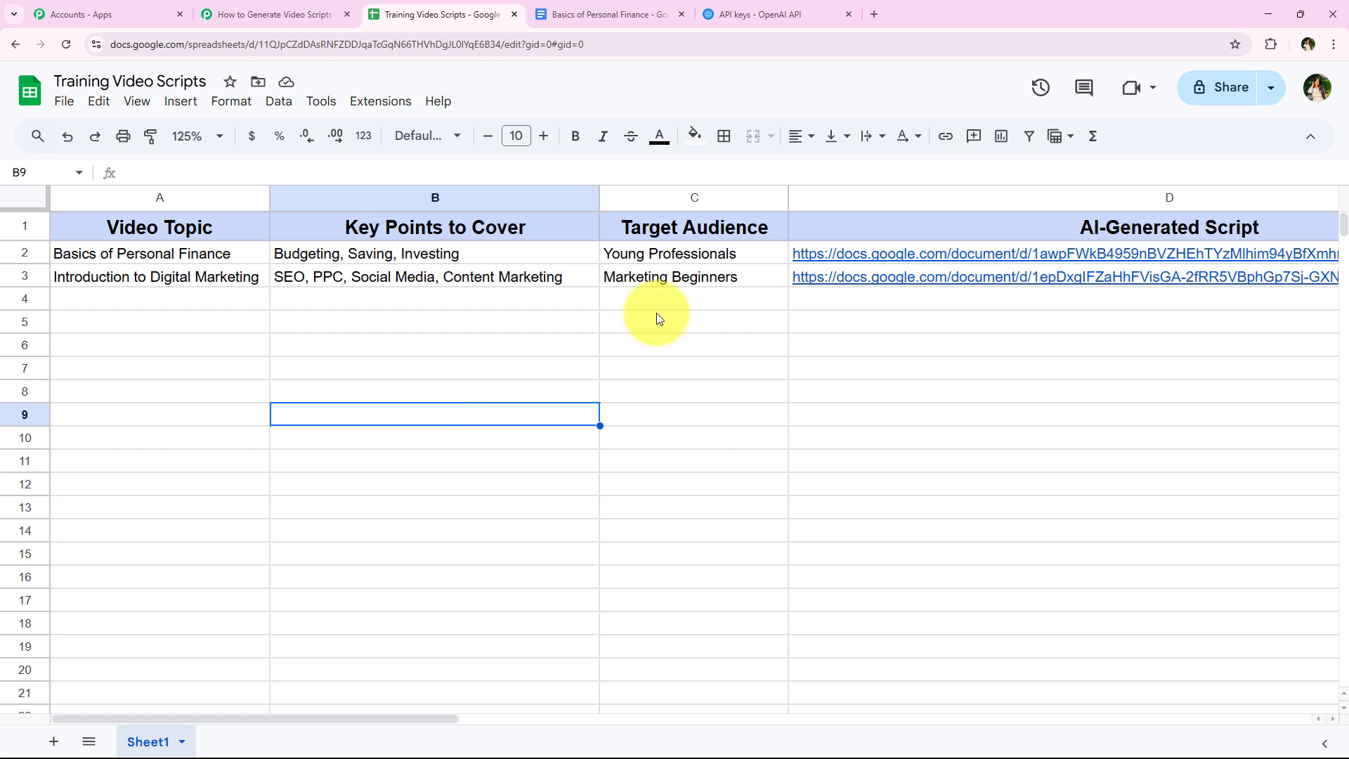
- Look up the Pabbly Connect Webhooks add-on in the Google Workspace Marketplace, check its listing and return to the sheet
{"action": "left_click", "coordinate": [358, 104]}
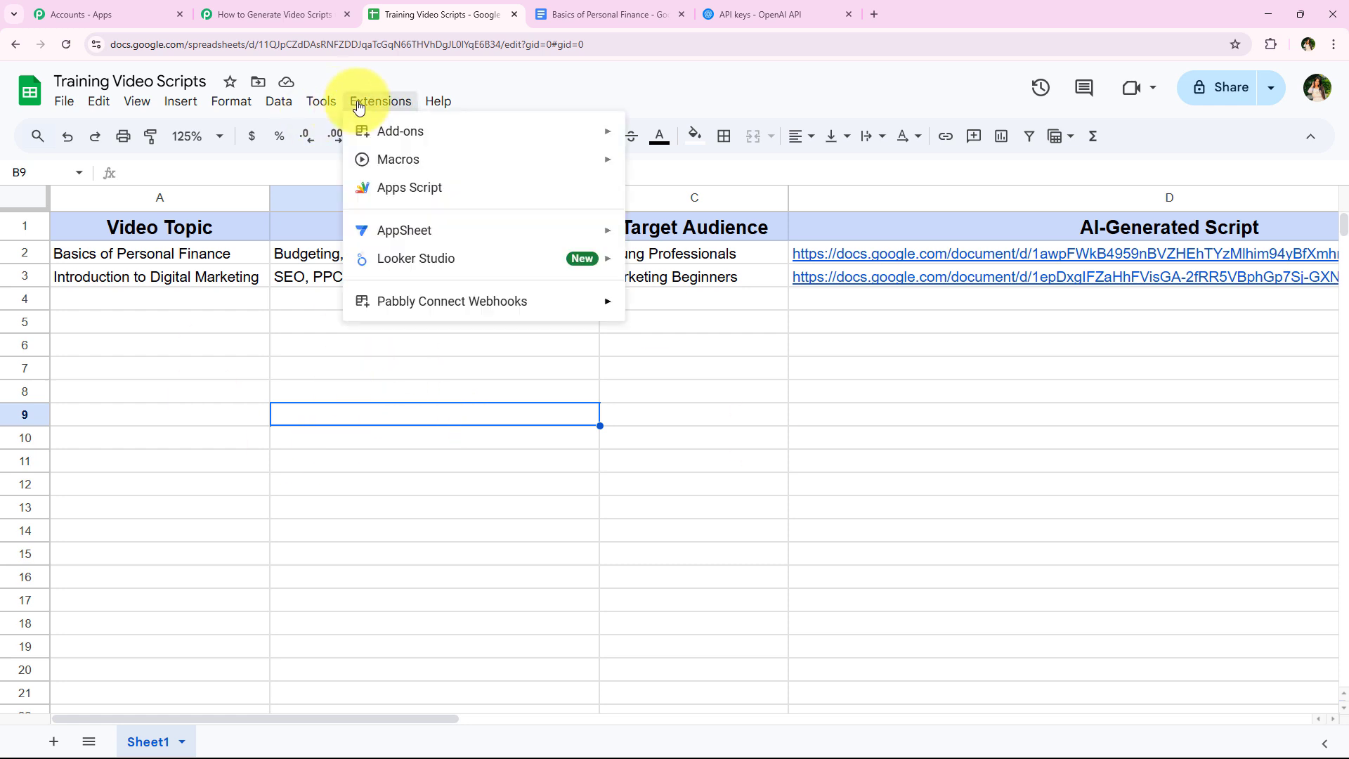
{"action": "left_click", "coordinate": [636, 138]}
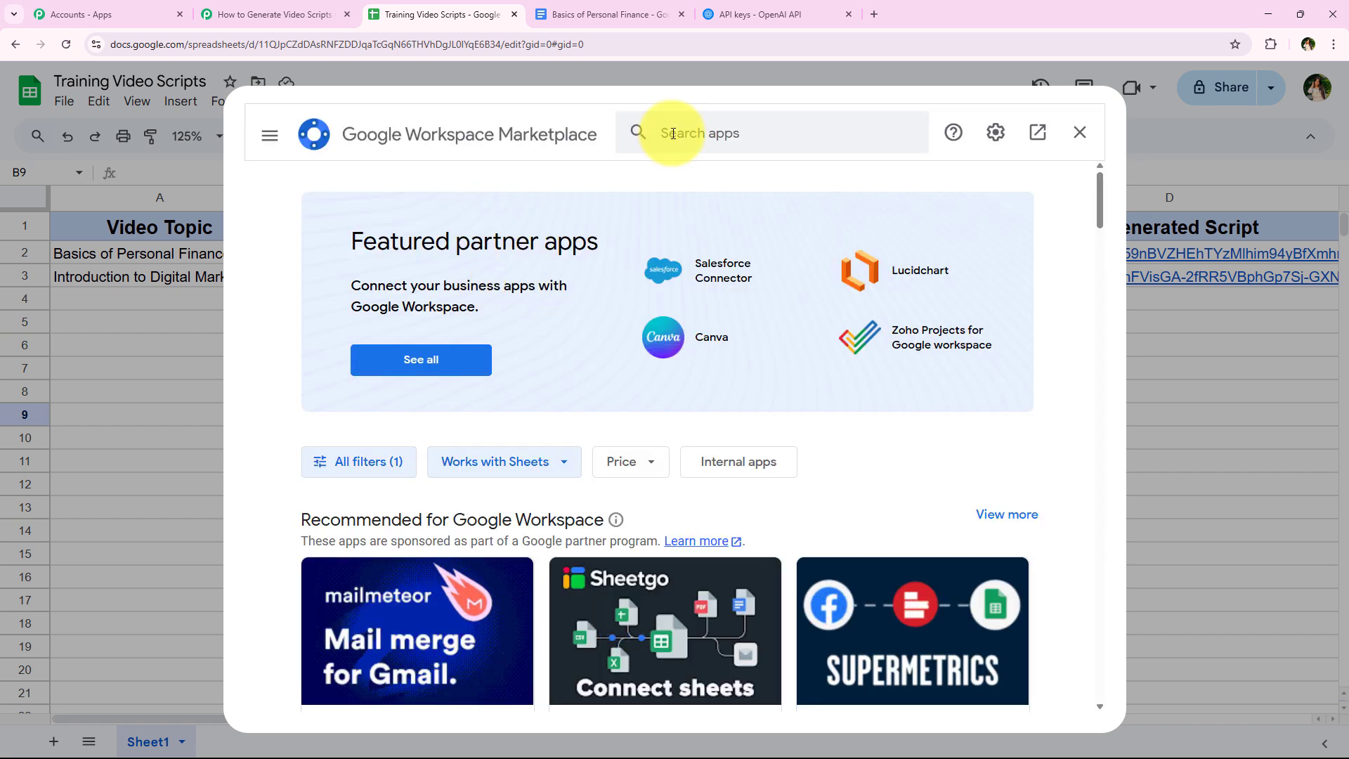
{"action": "left_click", "coordinate": [671, 132]}
{"action": "type", "text": "Pabbly"}
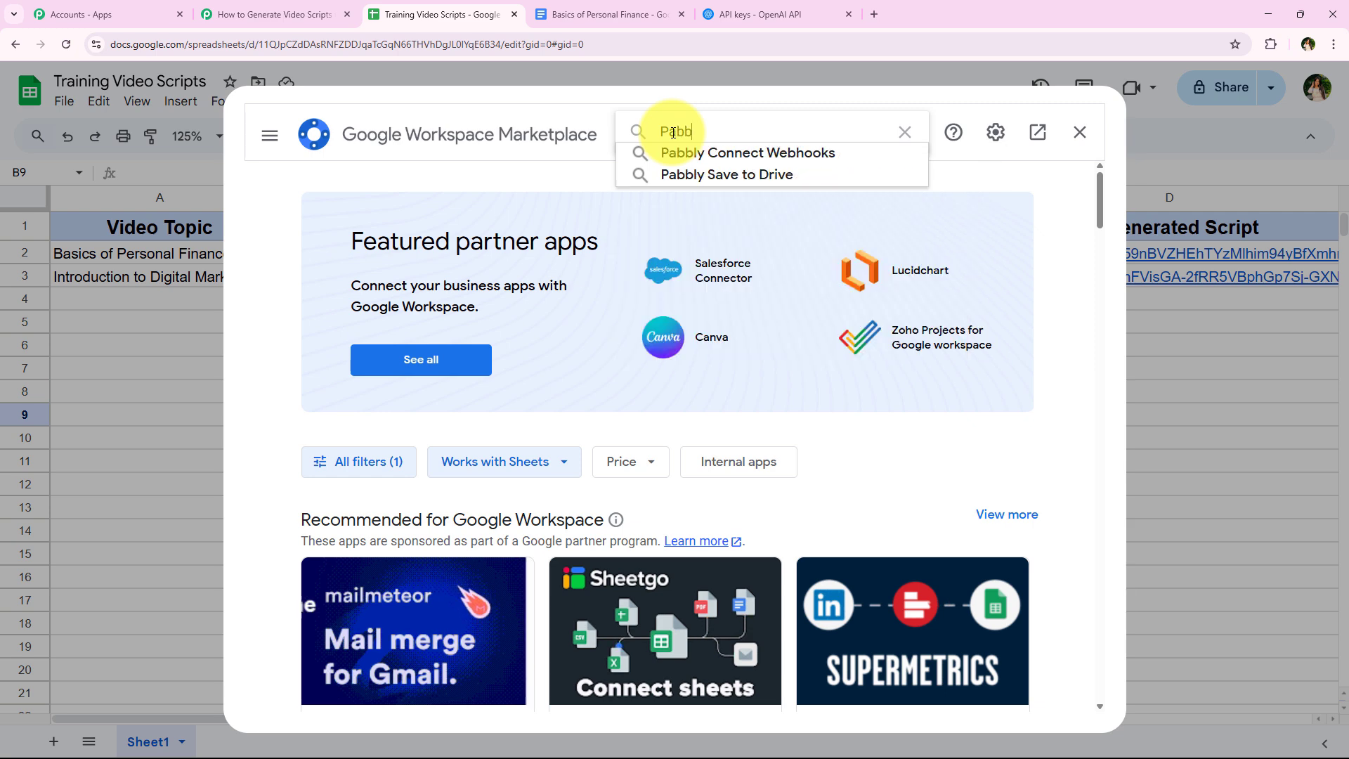
{"action": "left_click", "coordinate": [682, 156]}
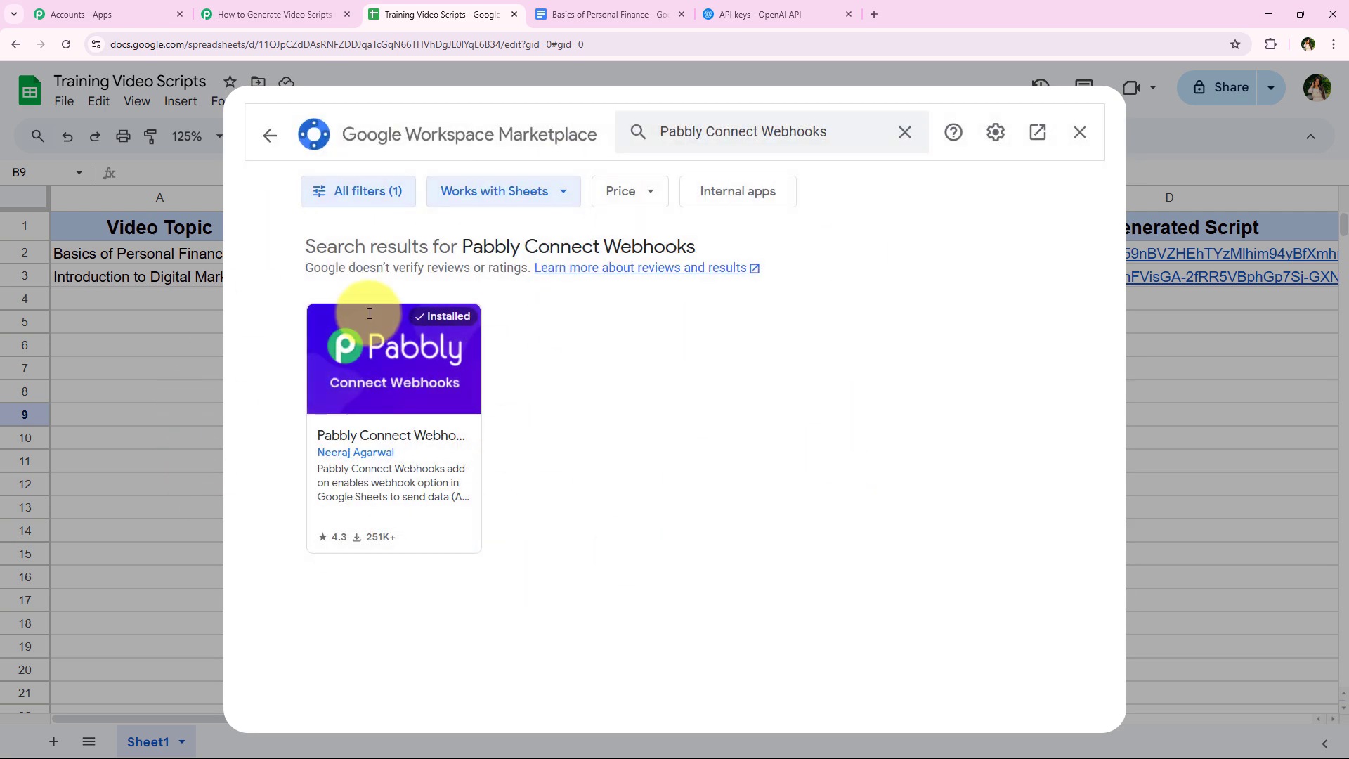
{"action": "left_click", "coordinate": [377, 420]}
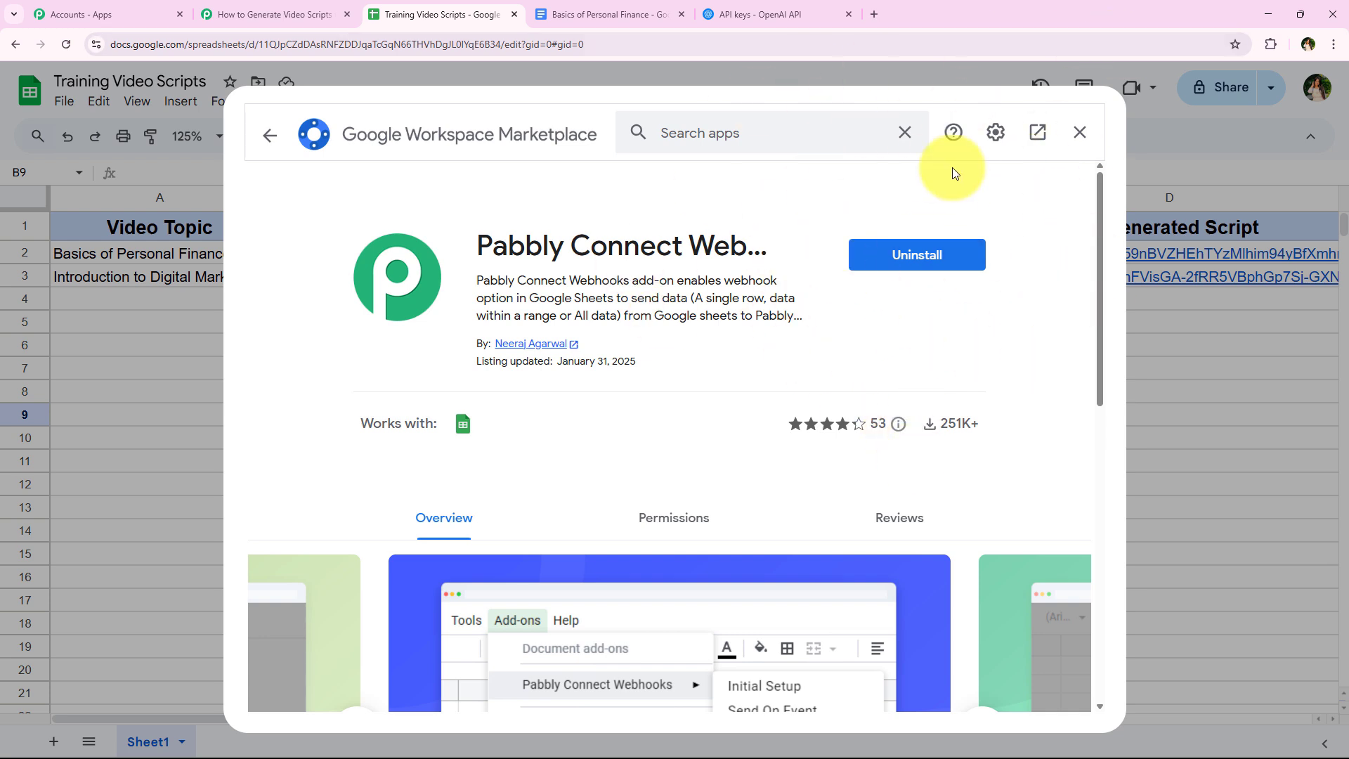
{"action": "left_click", "coordinate": [1077, 137]}
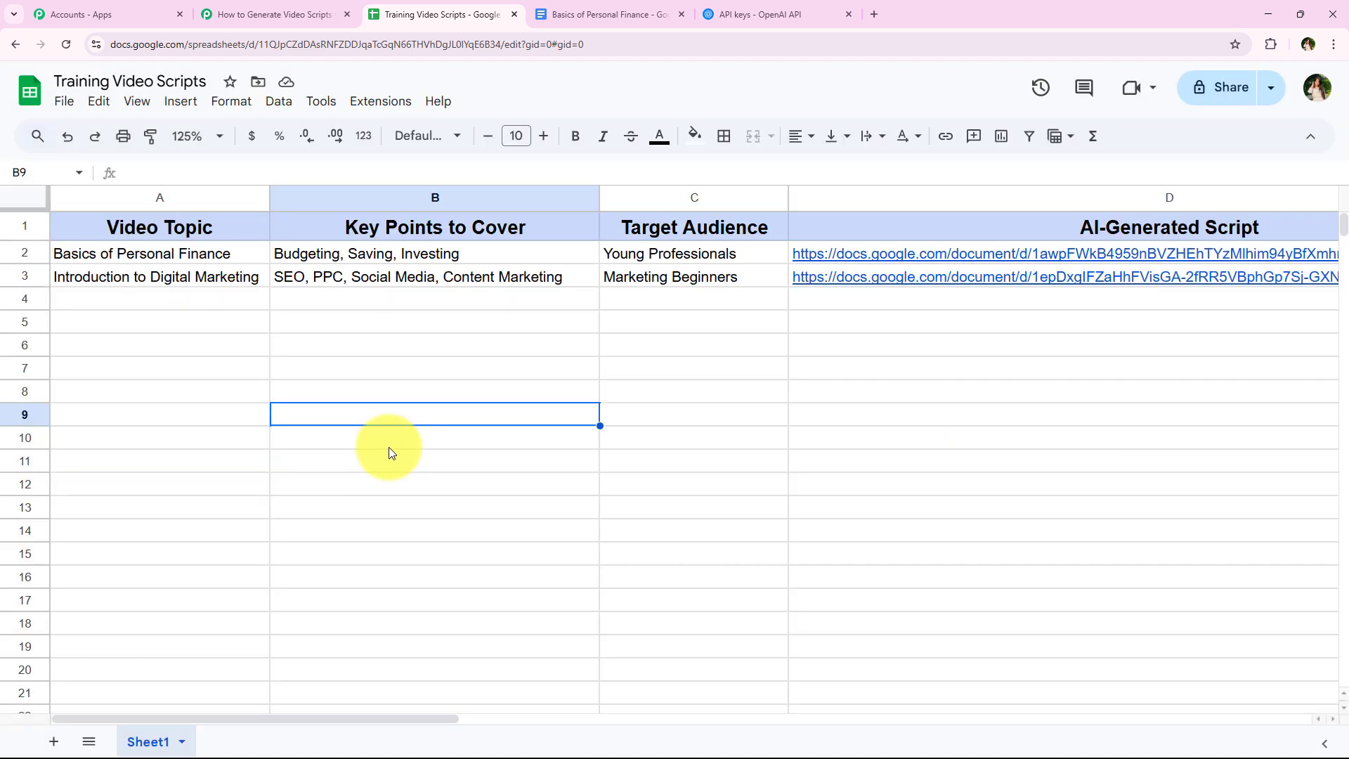
- Reload the Training Video Scripts spreadsheet and set its zoom to 125%
{"action": "left_click", "coordinate": [238, 460]}
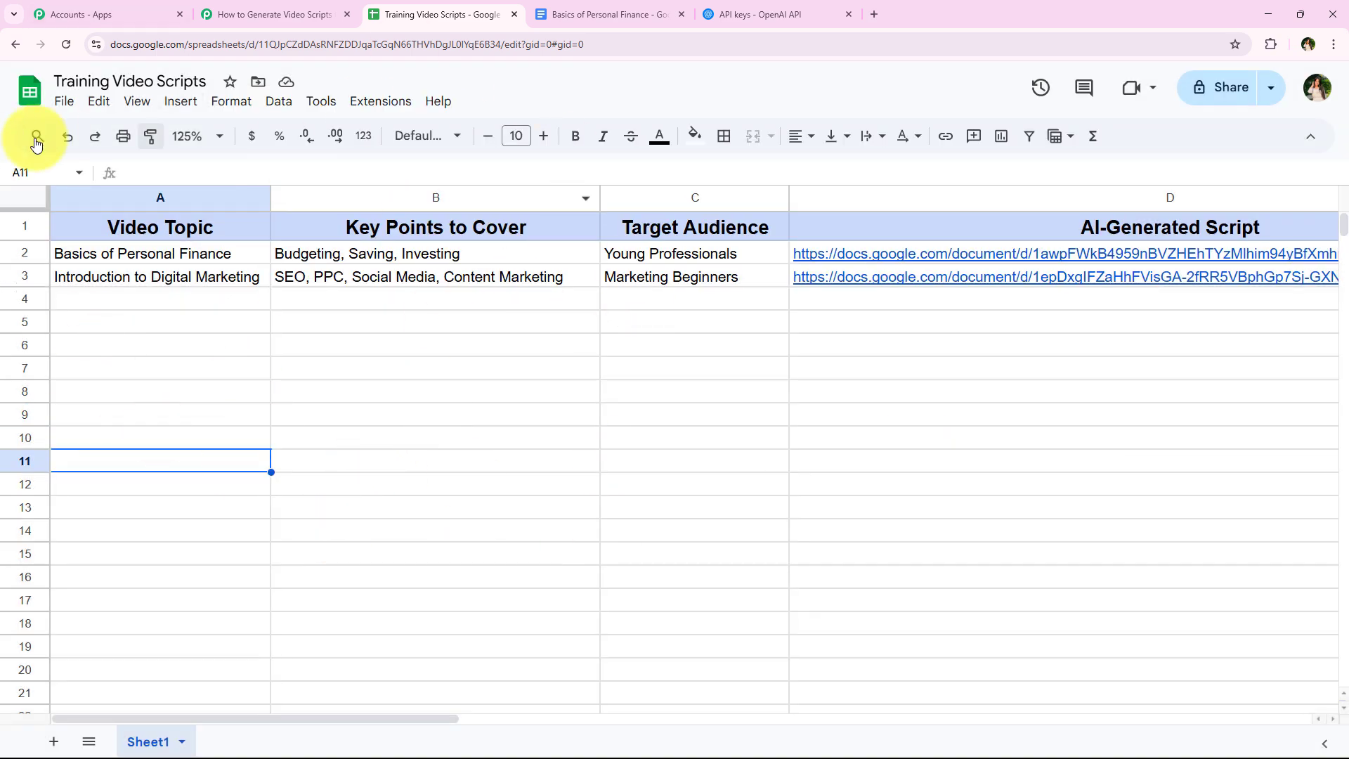
{"action": "left_click", "coordinate": [70, 44]}
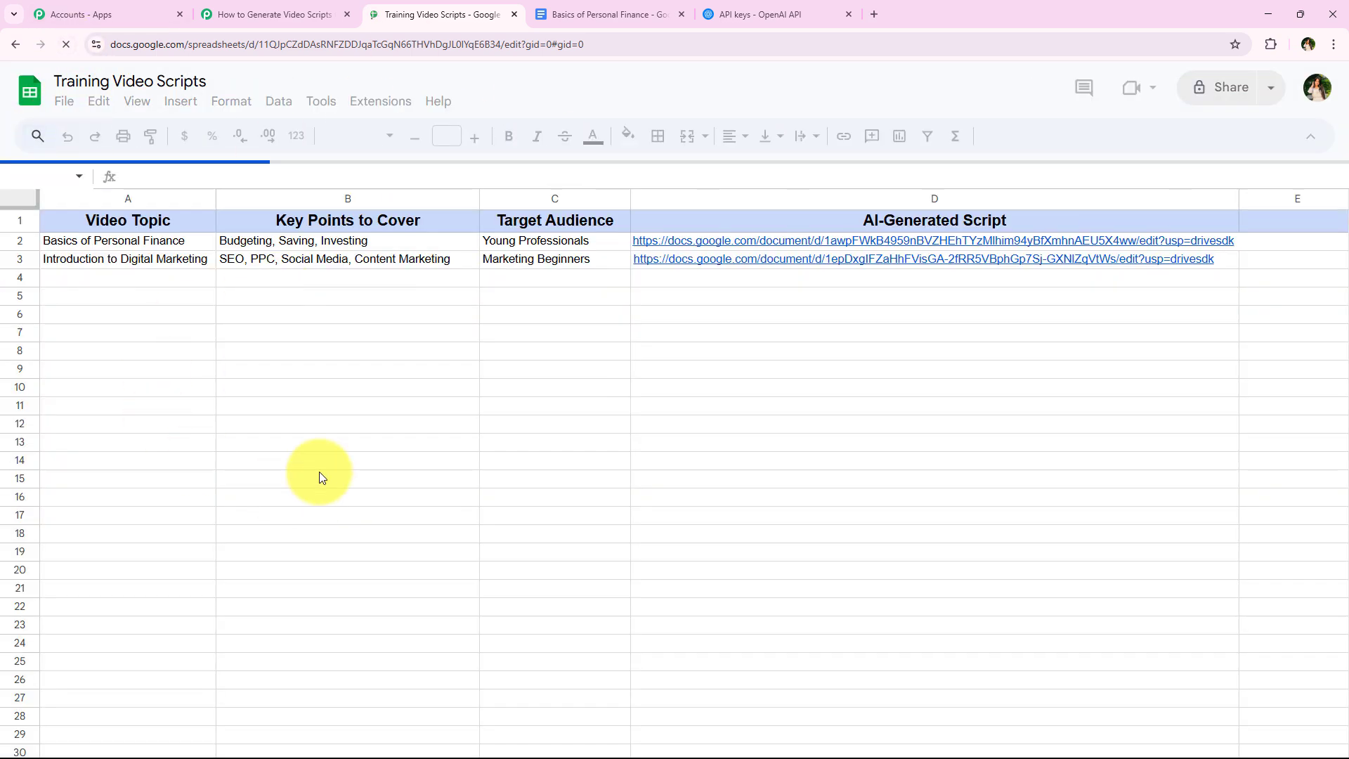
{"action": "left_click", "coordinate": [204, 135]}
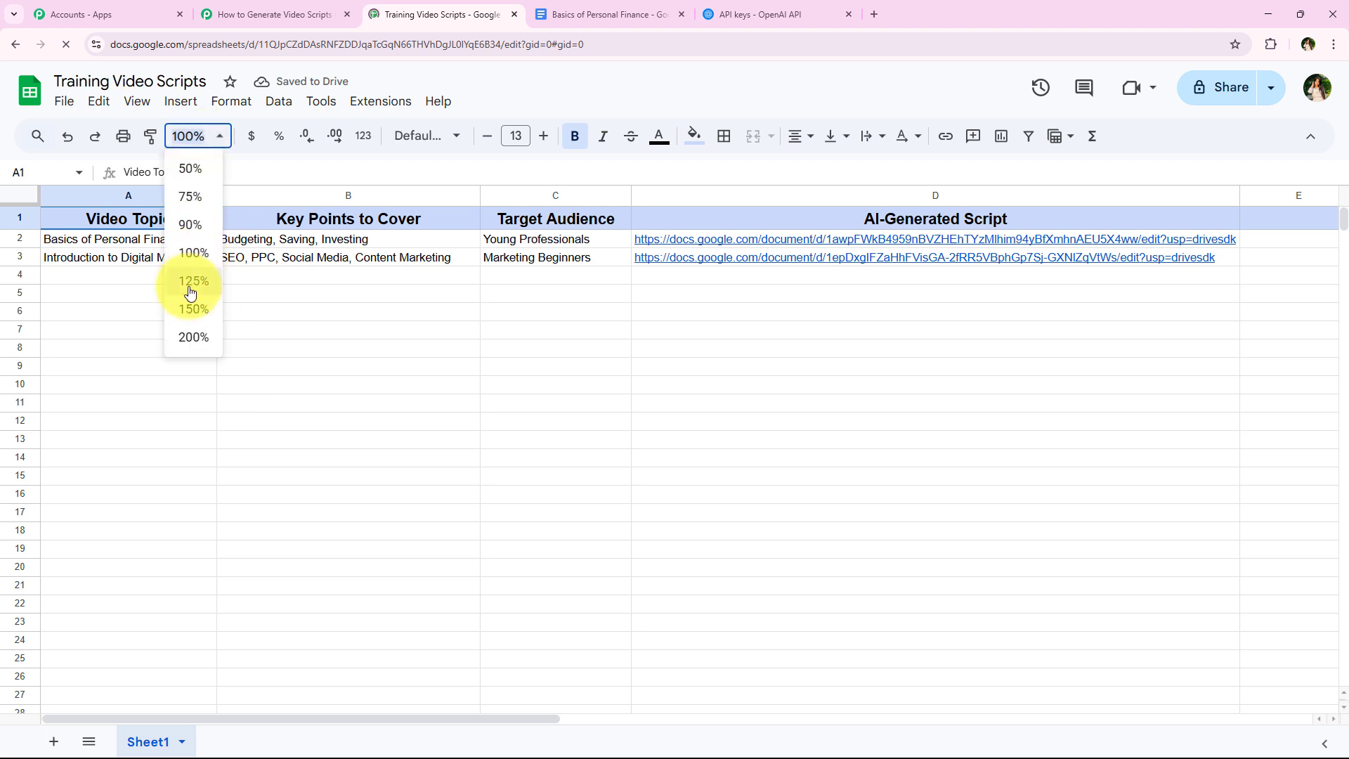
{"action": "left_click", "coordinate": [194, 281]}
{"action": "left_click", "coordinate": [347, 511]}
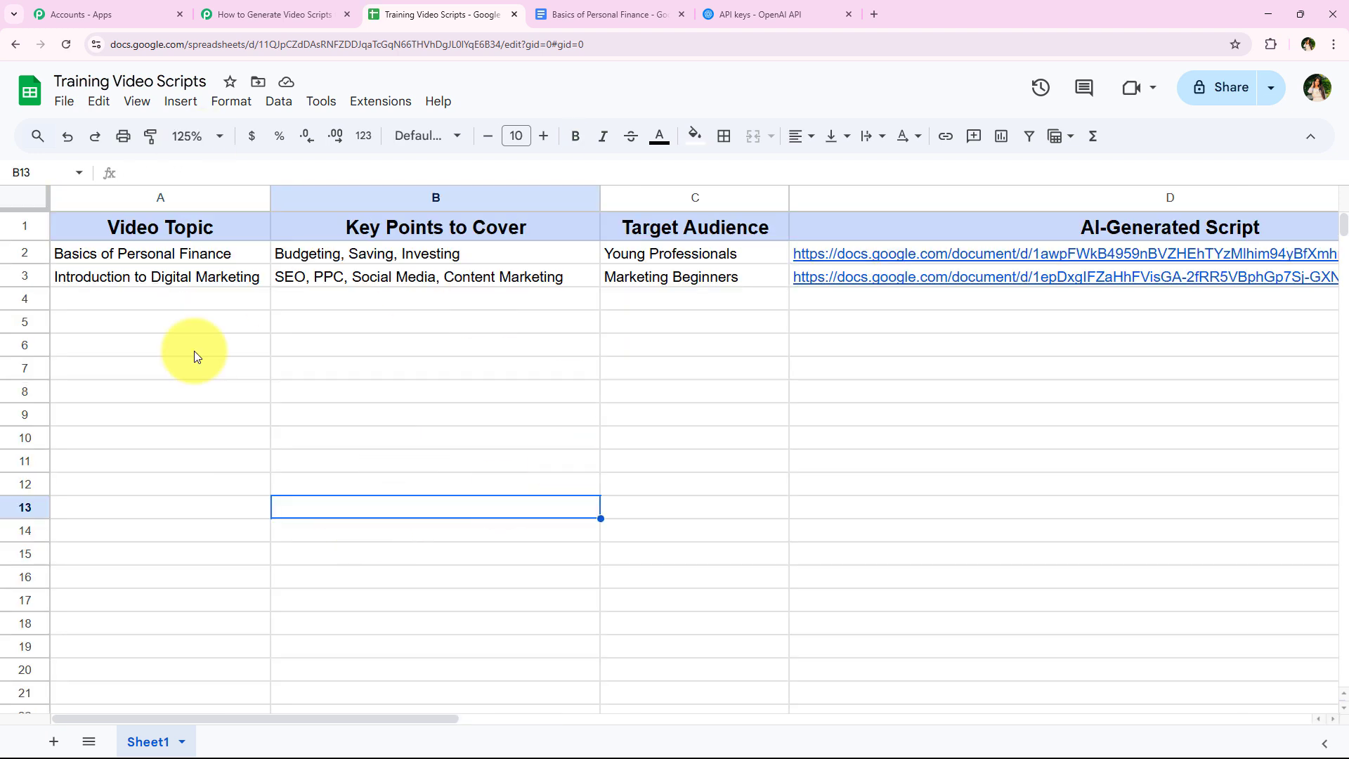
- Open the Initial Setup of the Pabbly Connect Webhooks add-on and paste the copied URL as the webhook URL
{"action": "left_click", "coordinate": [381, 102]}
{"action": "mouse_move", "coordinate": [417, 316]}
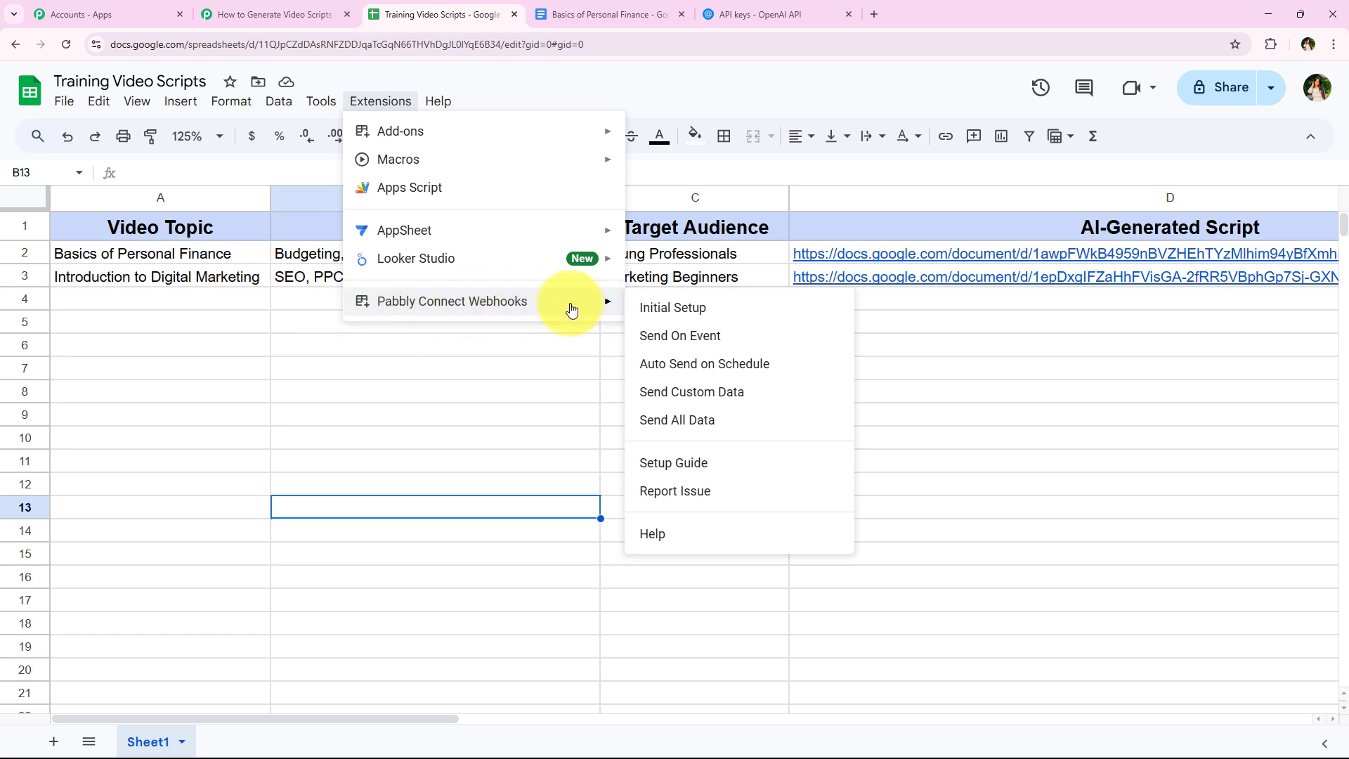
{"action": "left_click", "coordinate": [793, 310]}
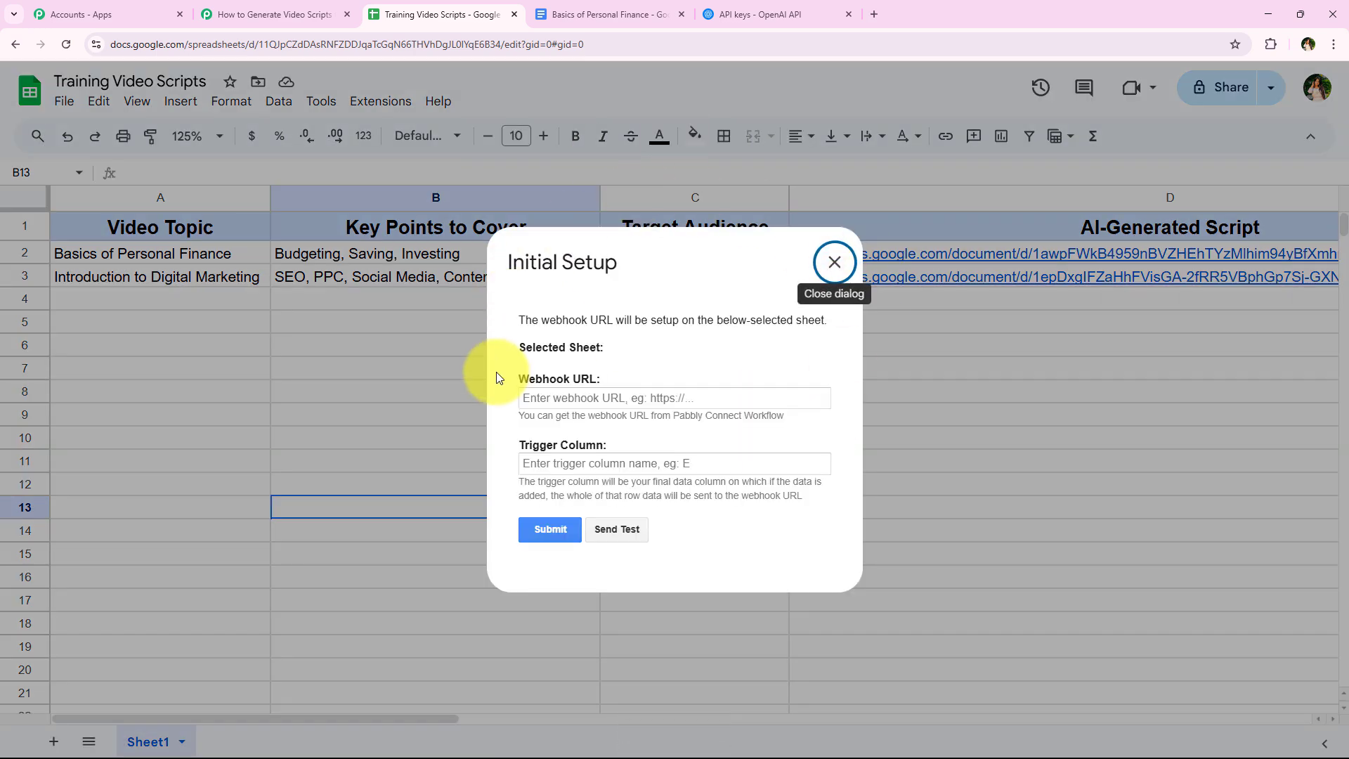
{"action": "left_click", "coordinate": [616, 382]}
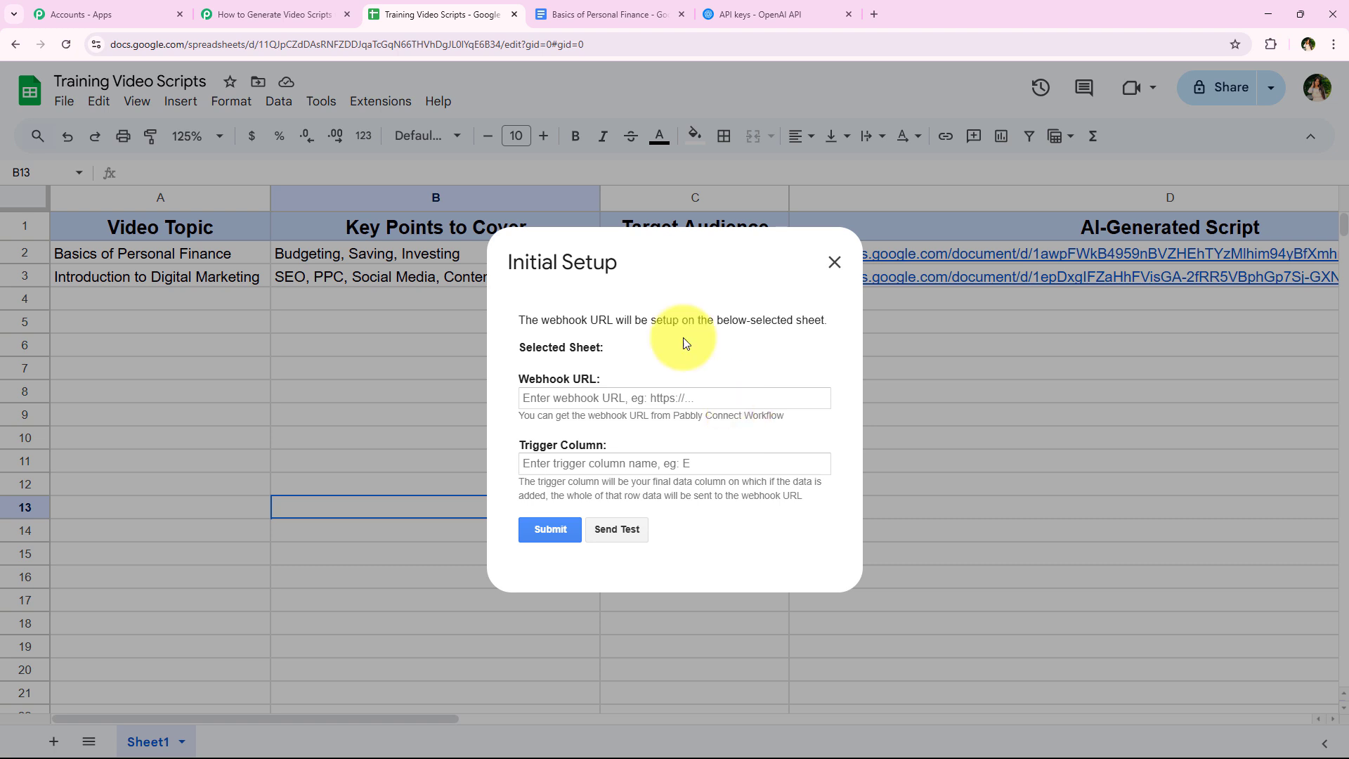
{"action": "left_click", "coordinate": [695, 392]}
{"action": "right_click", "coordinate": [695, 392]}
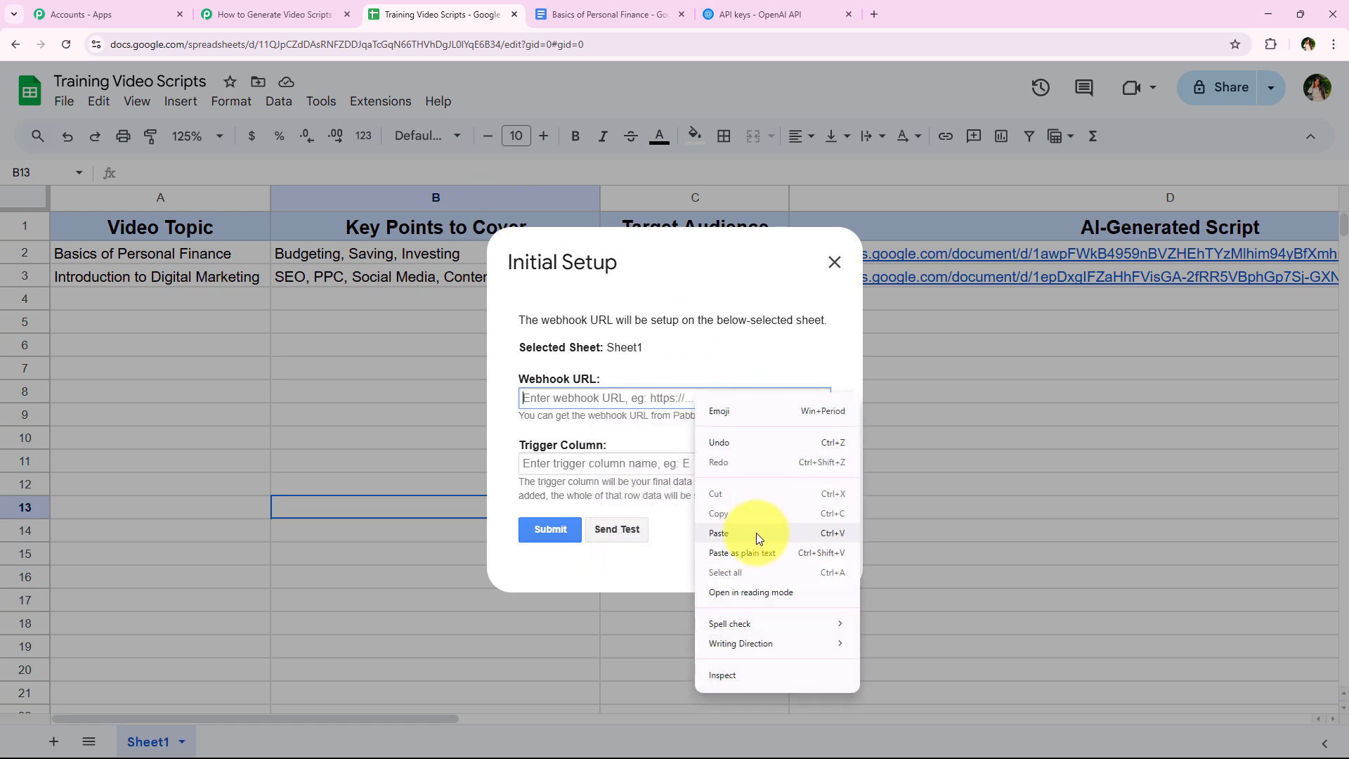
{"action": "left_click", "coordinate": [756, 532]}
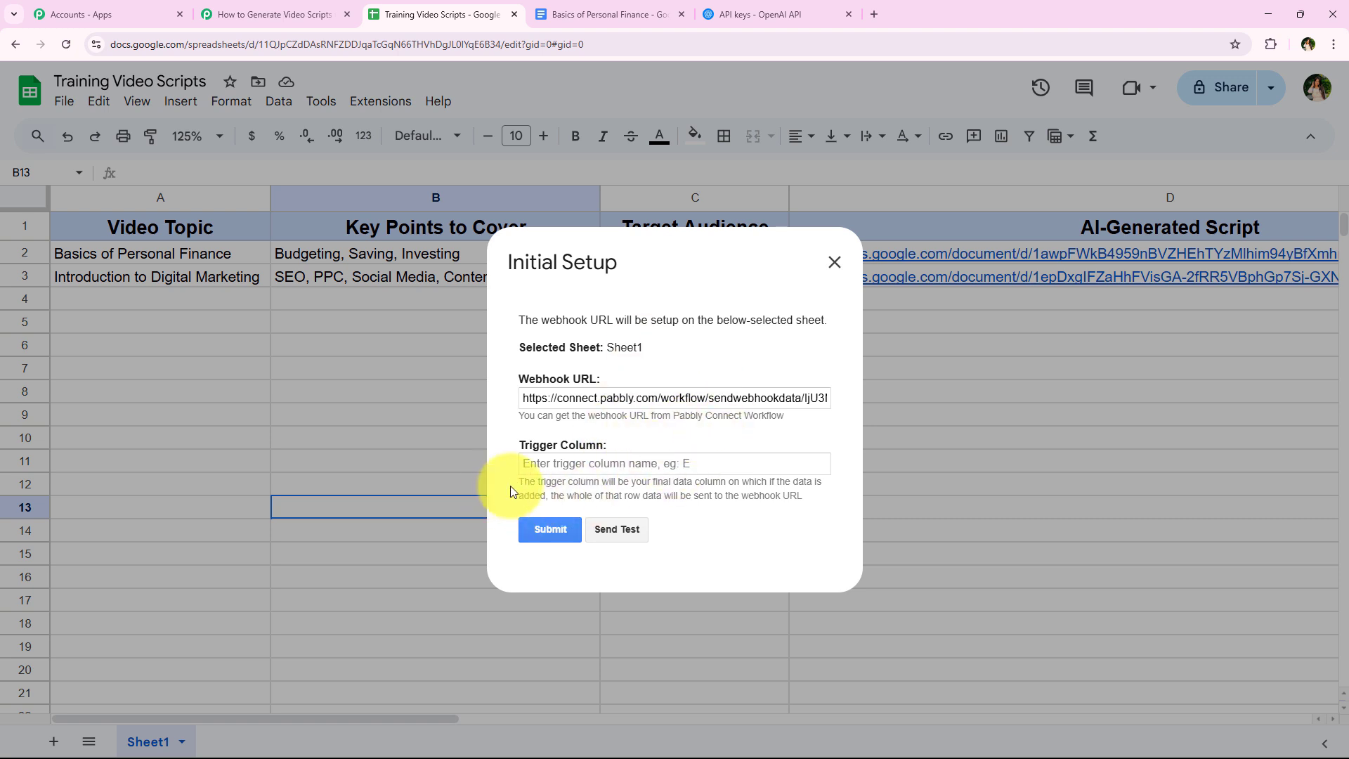
- Set the trigger column to C, the Target Audience column, and submit the webhook setup for Sheet1
{"action": "left_click_drag", "start_coordinate": [519, 481], "coordinate": [813, 506]}
{"action": "left_click", "coordinate": [805, 501]}
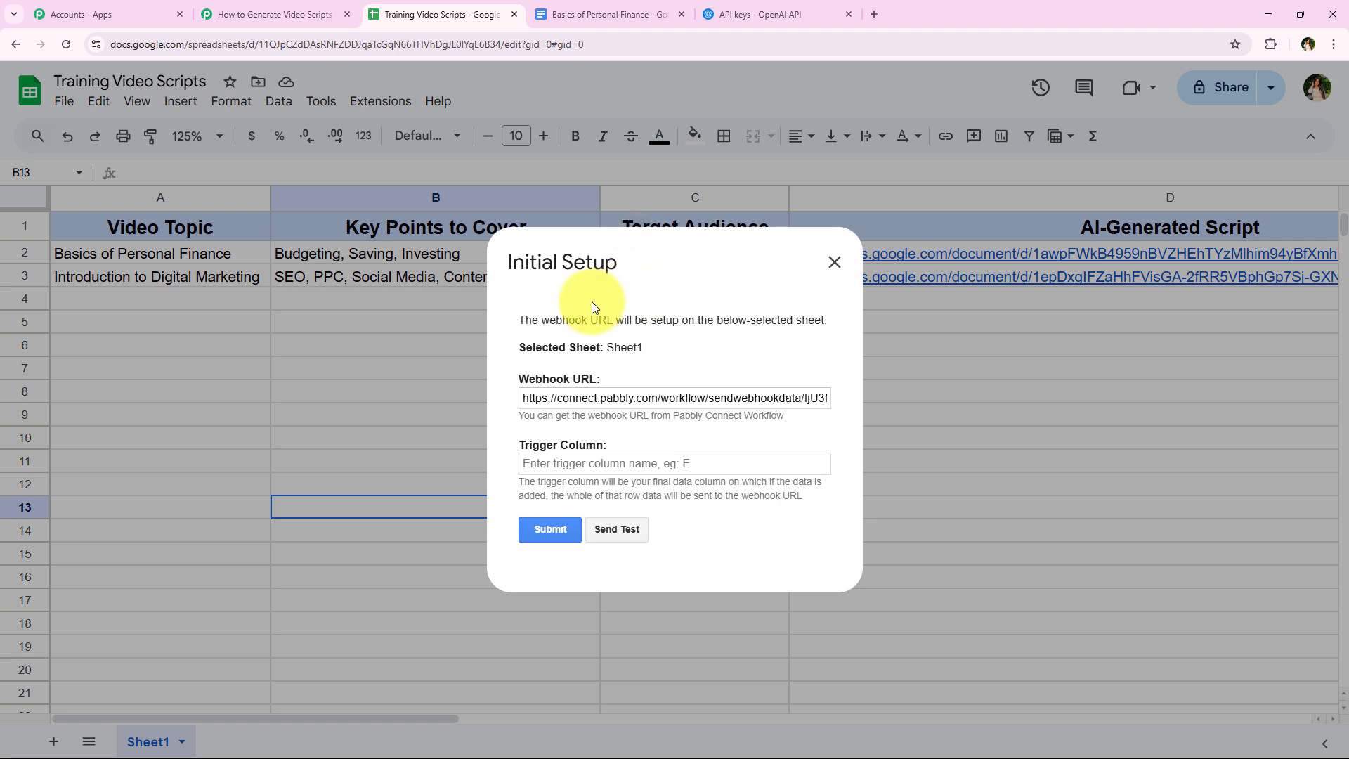
{"action": "left_click", "coordinate": [580, 460]}
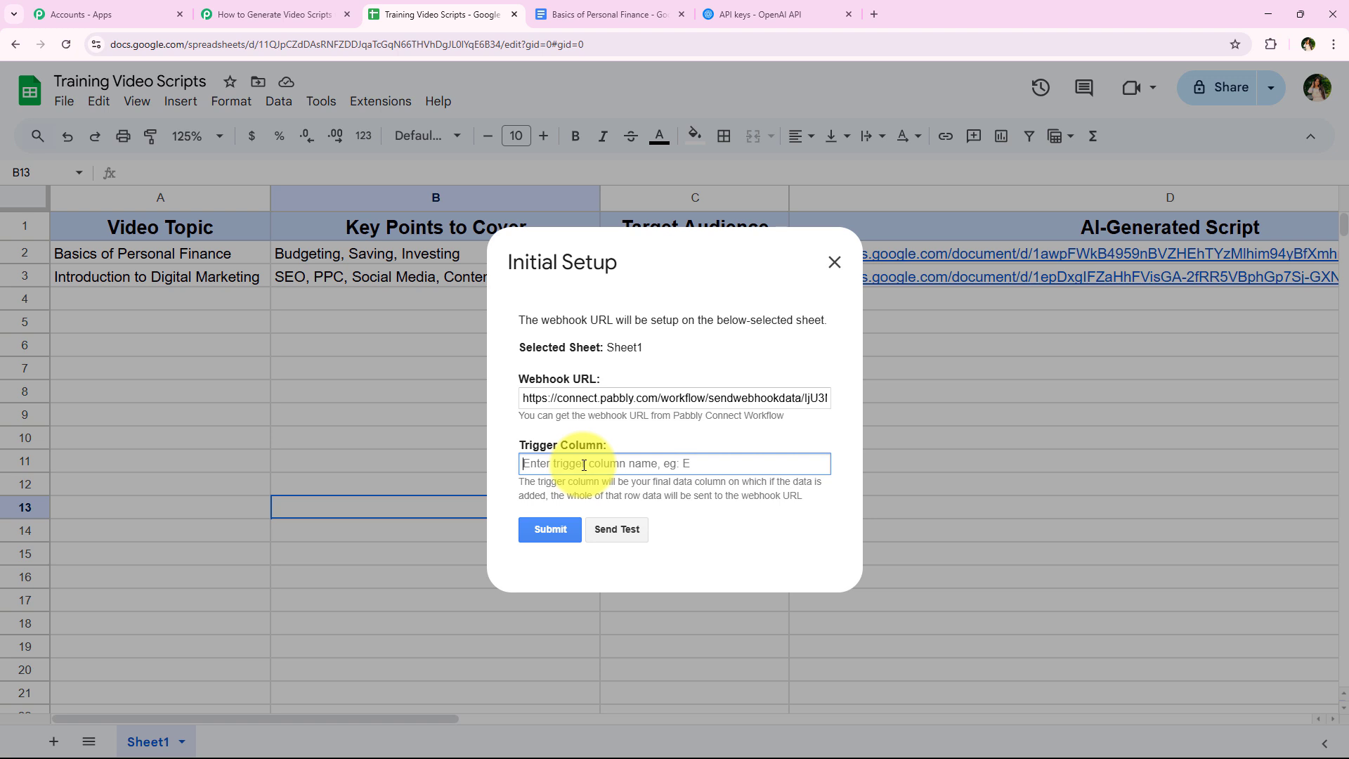
{"action": "type", "text": "C"}
{"action": "left_click", "coordinate": [550, 534]}
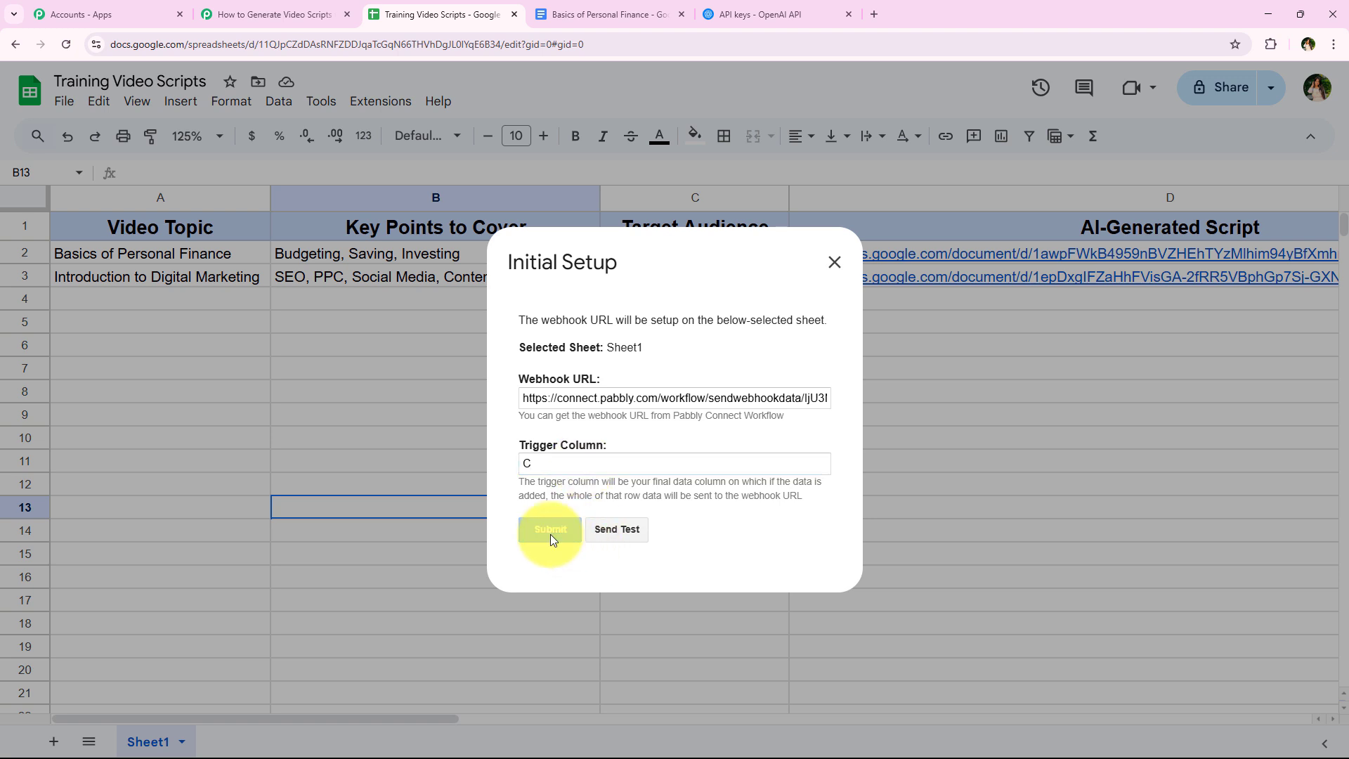
{"action": "scroll", "coordinate": [577, 481], "scroll_direction": "down", "scroll_amount": 1}
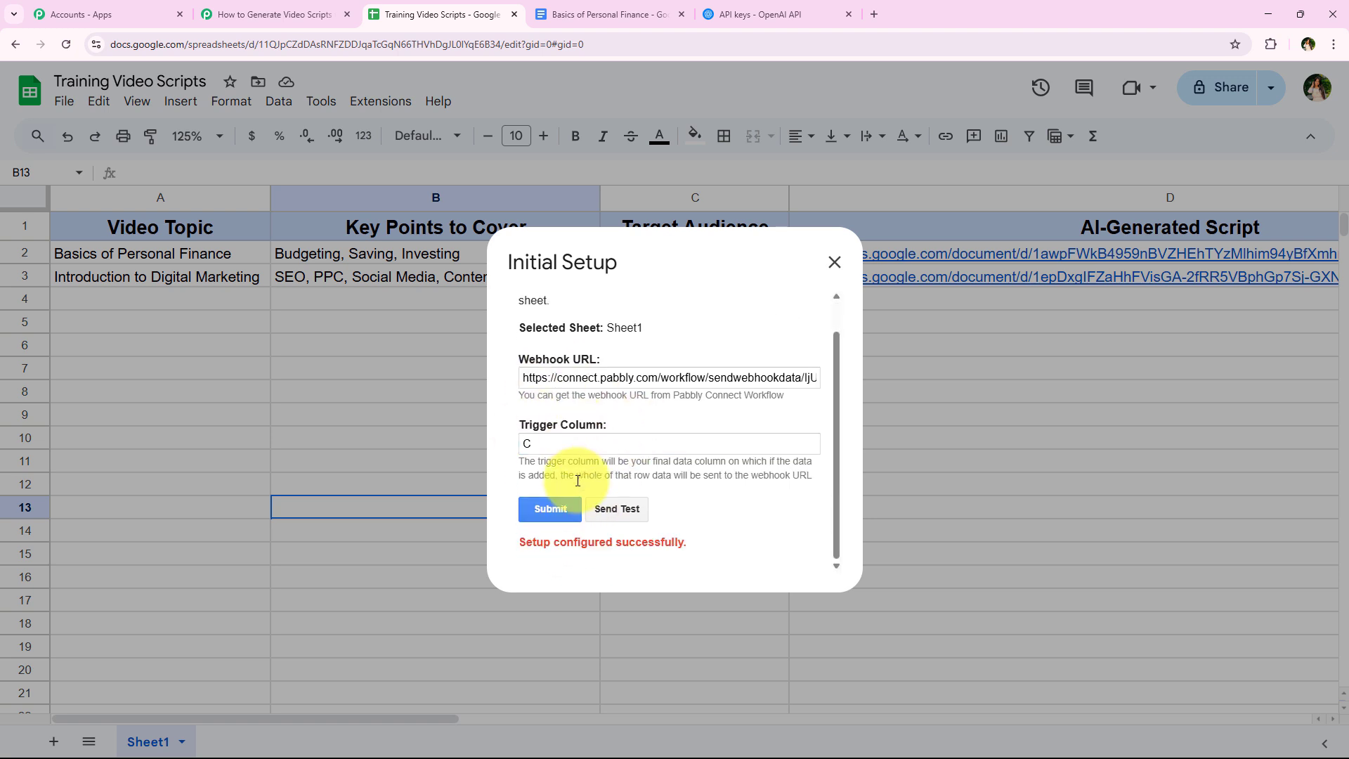
{"action": "left_click_drag", "start_coordinate": [513, 541], "coordinate": [715, 541]}
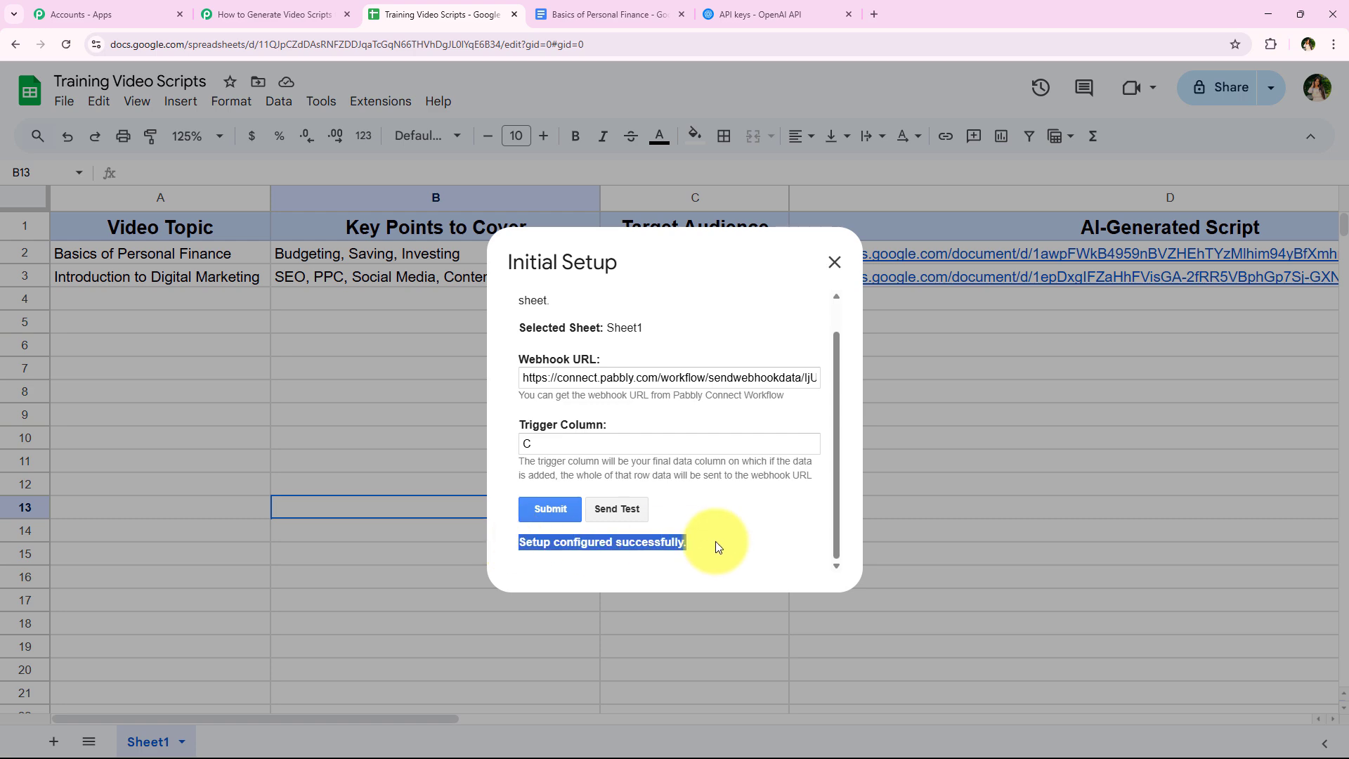
- Close the add-on's Initial Setup dialog, switch to the Pabbly Connect workflow and read the note below the pending webhook response
{"action": "left_click", "coordinate": [834, 262]}
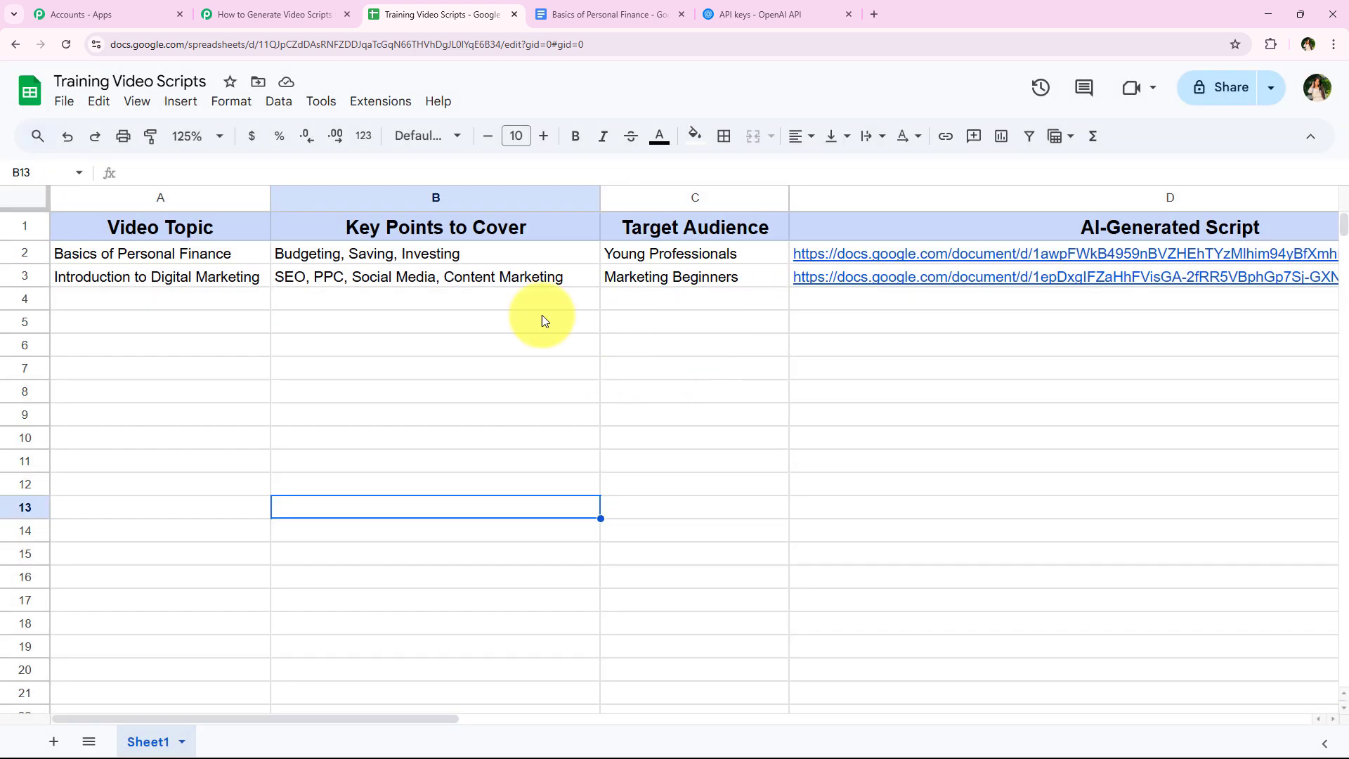
{"action": "left_click", "coordinate": [271, 14]}
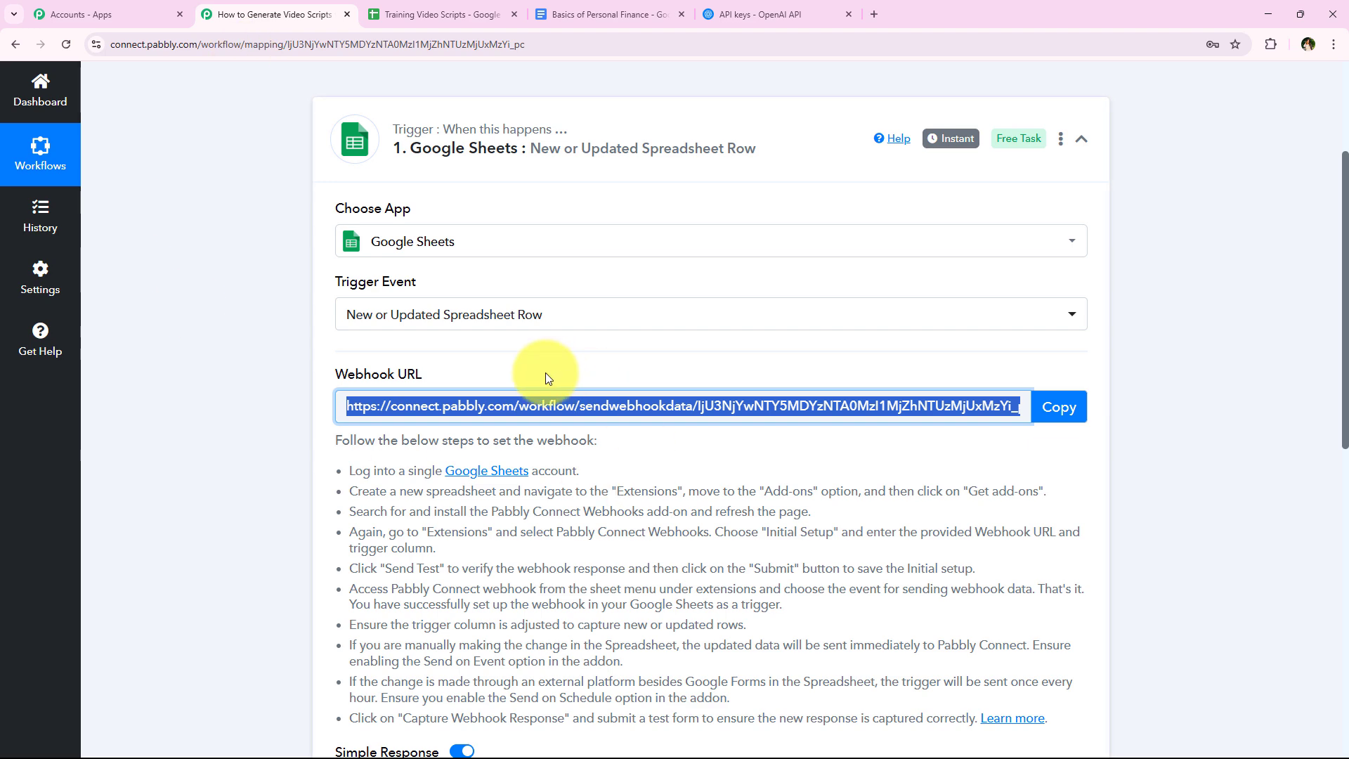
{"action": "left_click", "coordinate": [430, 14]}
{"action": "left_click", "coordinate": [267, 14]}
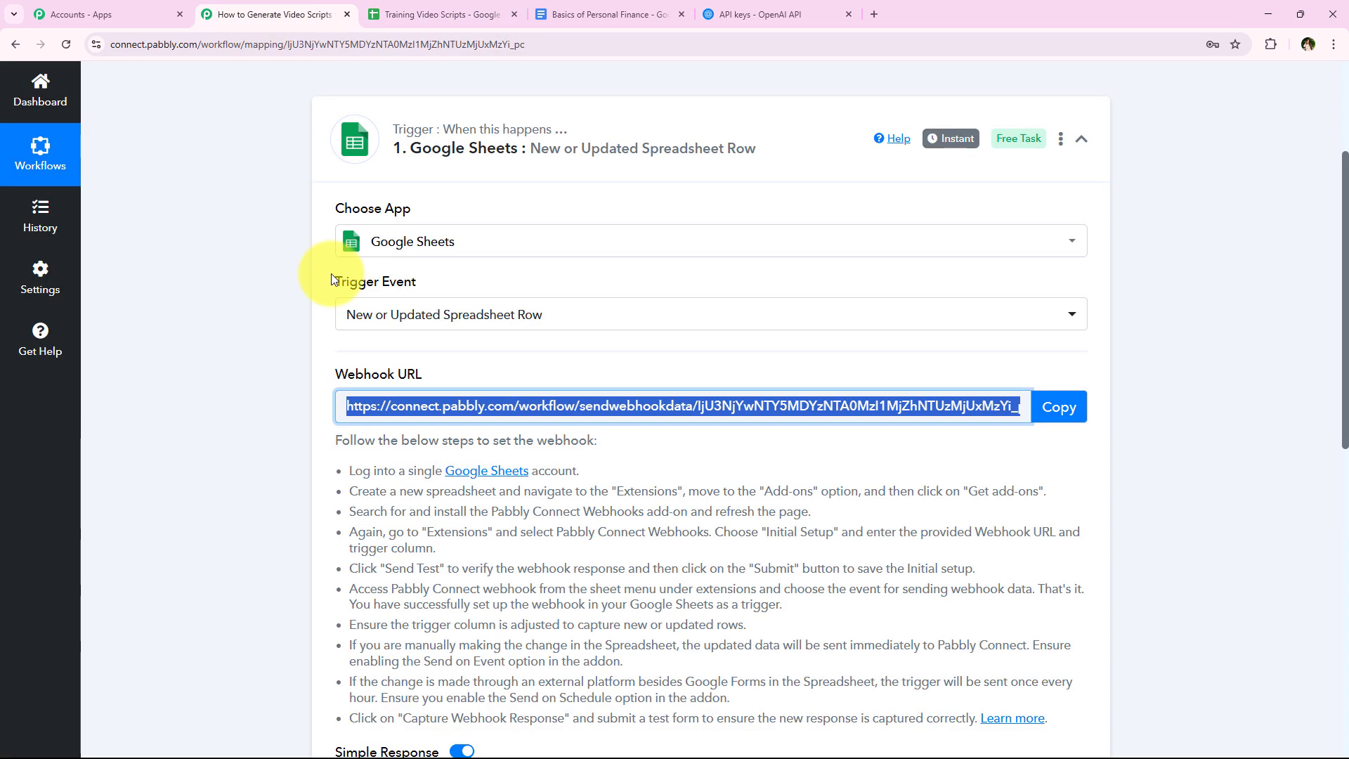
{"action": "scroll", "coordinate": [318, 429], "scroll_direction": "down", "scroll_amount": 5}
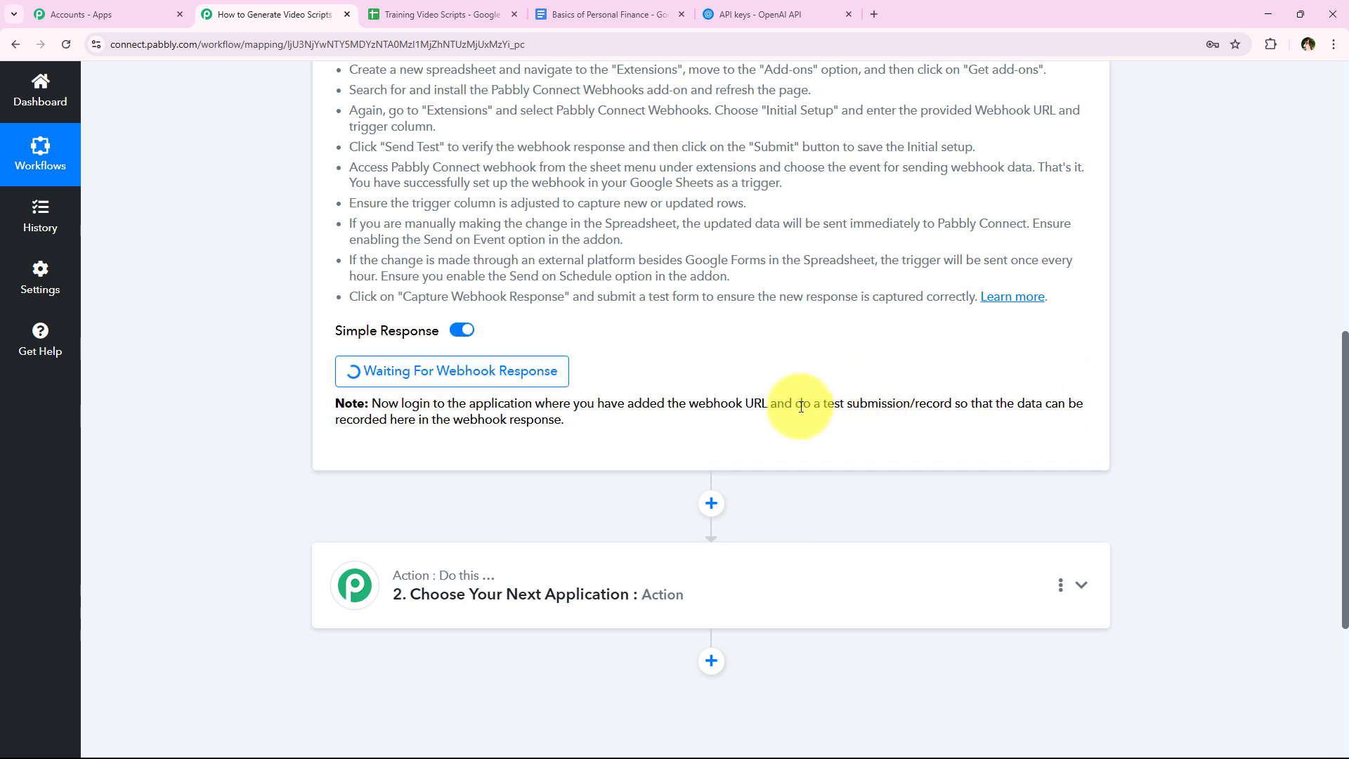
{"action": "left_click_drag", "start_coordinate": [802, 405], "coordinate": [954, 406]}
{"action": "left_click", "coordinate": [934, 458]}
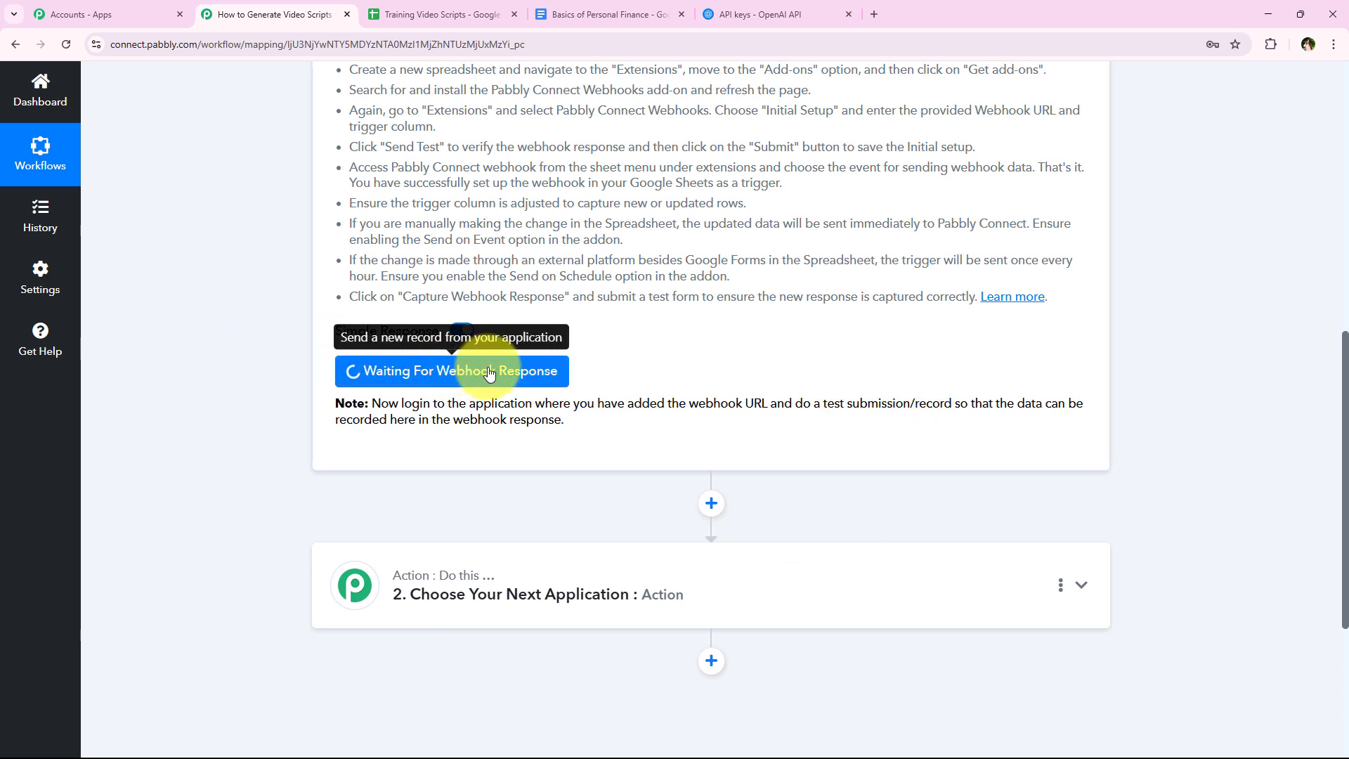
{"action": "left_click_drag", "start_coordinate": [794, 404], "coordinate": [951, 404]}
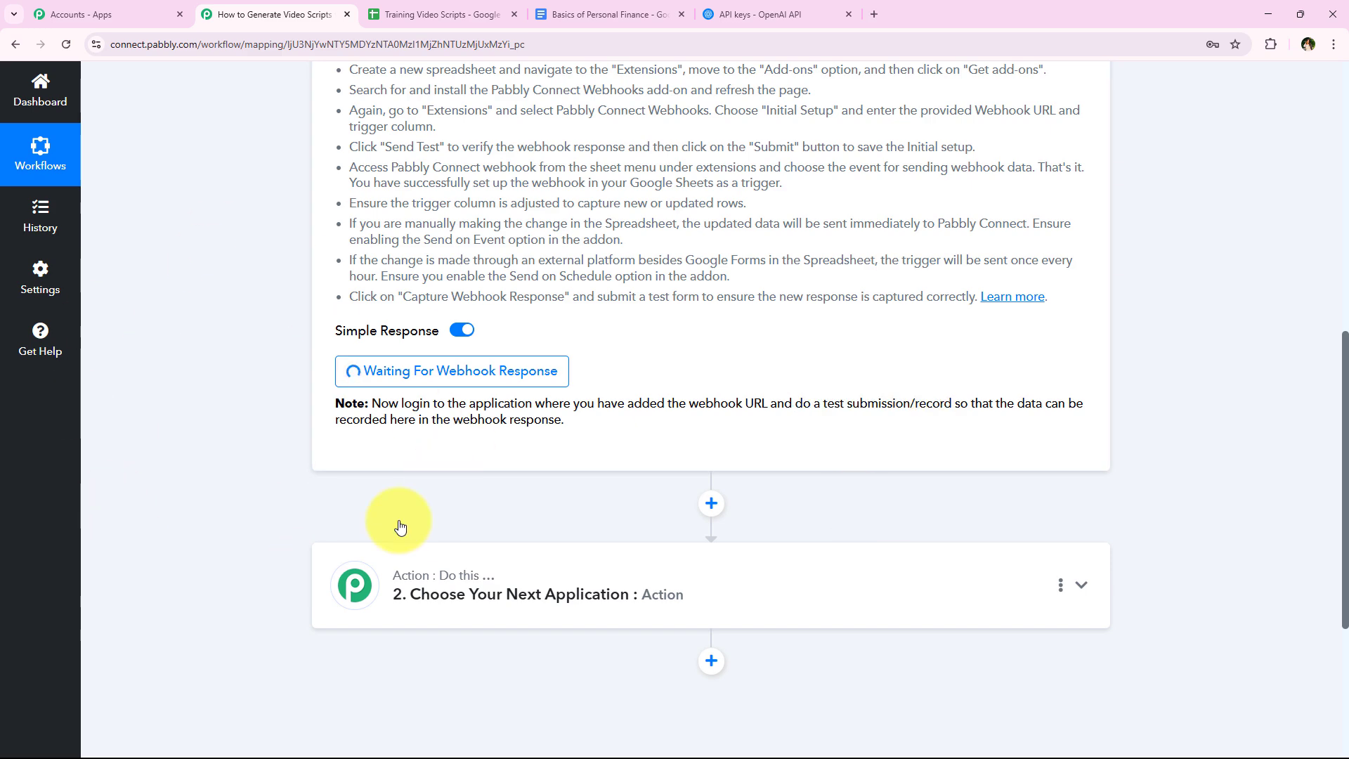
- Return to the Training Video Scripts sheet and look over the empty cells A4 to C4 for the test record
{"action": "left_click", "coordinate": [393, 13]}
{"action": "left_click", "coordinate": [250, 424]}
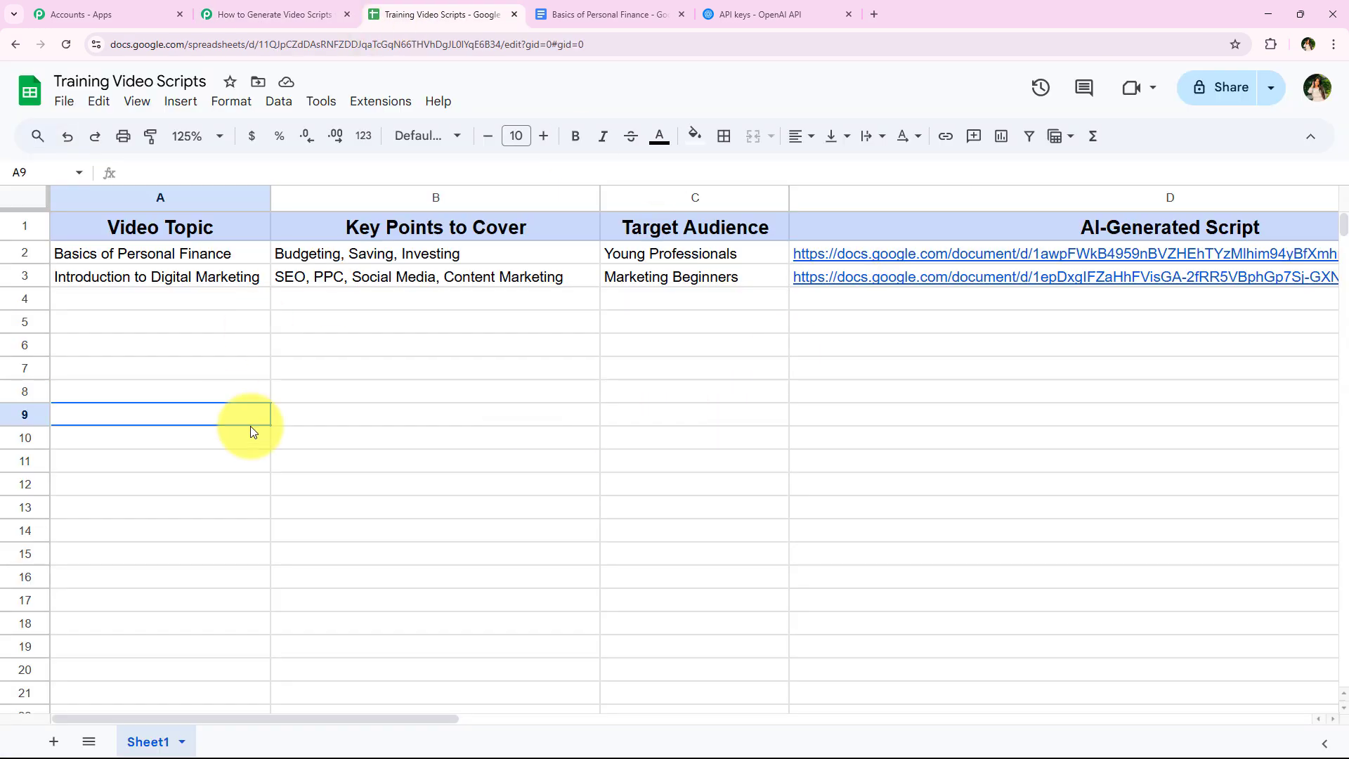
{"action": "left_click", "coordinate": [205, 305]}
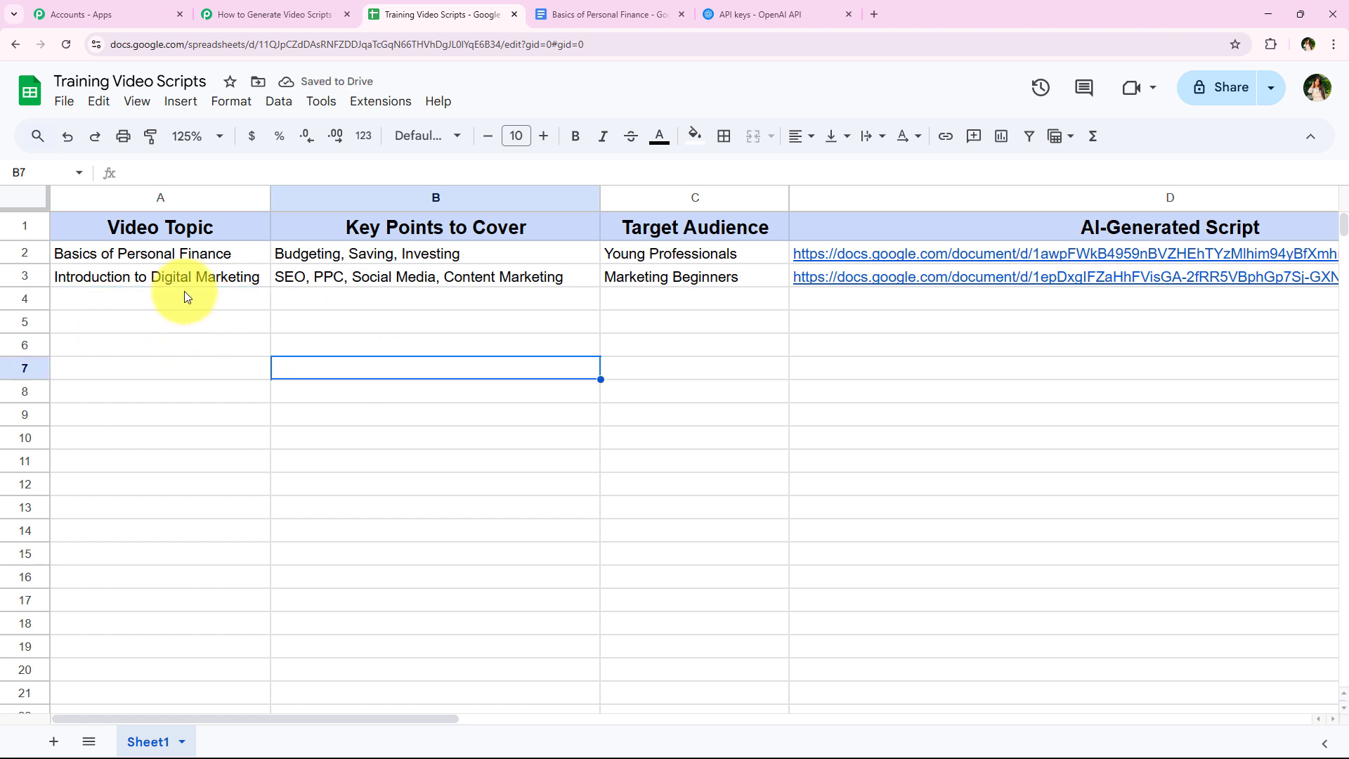
{"action": "left_click", "coordinate": [184, 291]}
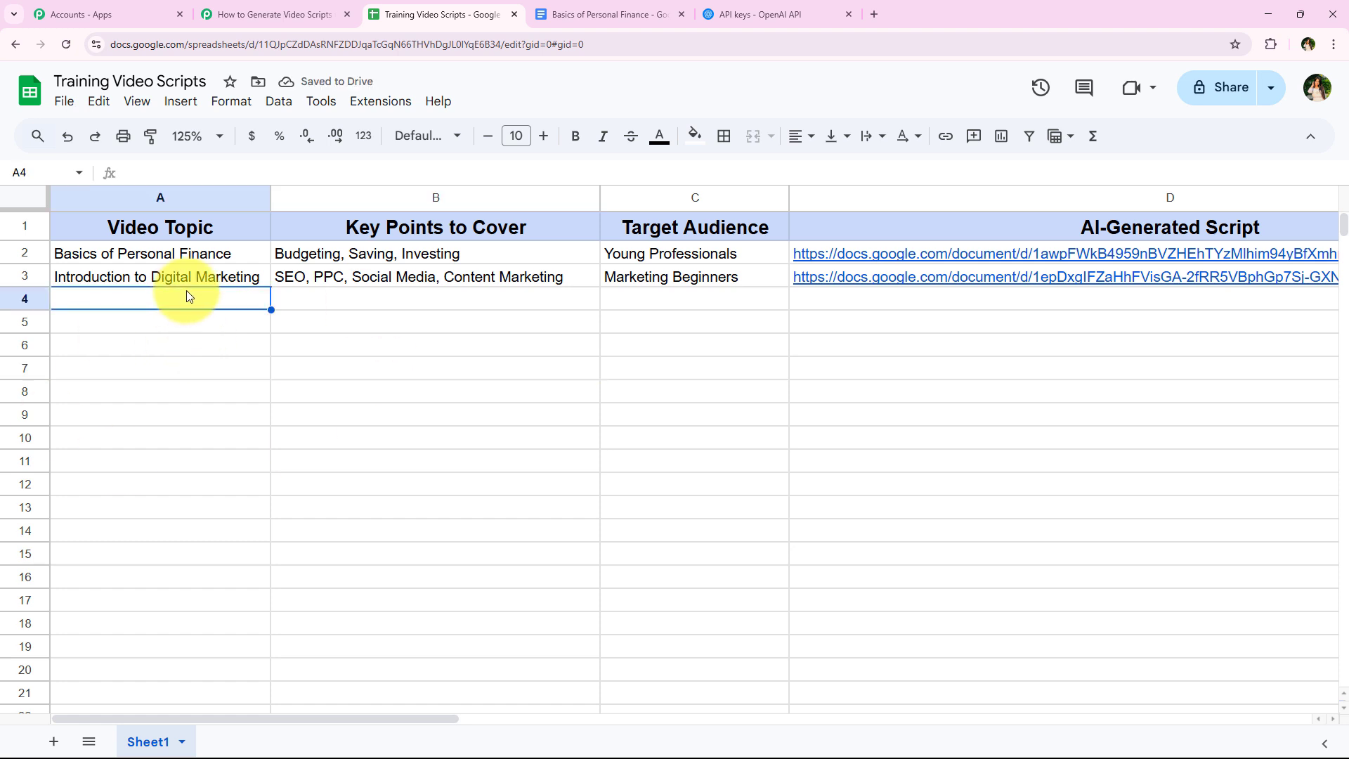
{"action": "left_click", "coordinate": [330, 296]}
{"action": "left_click", "coordinate": [663, 300]}
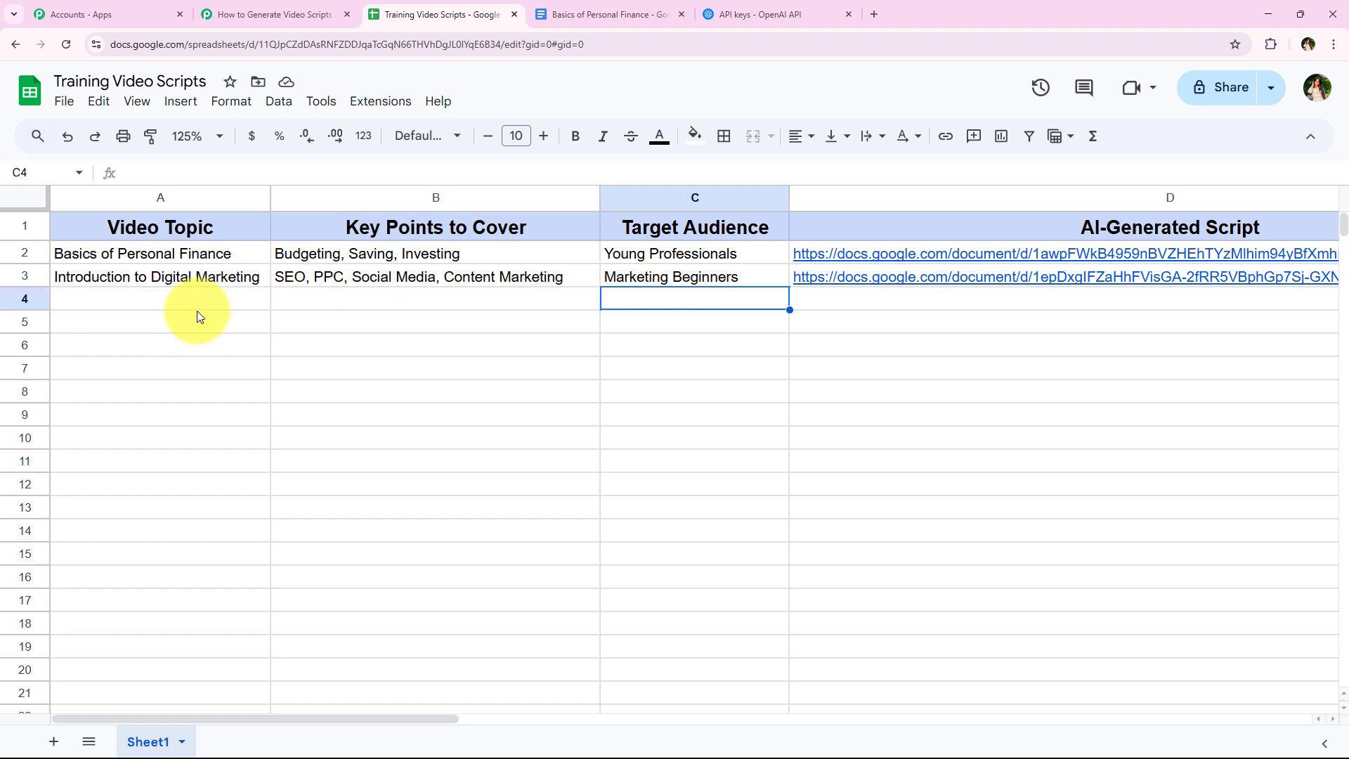
{"action": "left_click_drag", "start_coordinate": [197, 302], "coordinate": [636, 294]}
{"action": "left_click", "coordinate": [622, 406]}
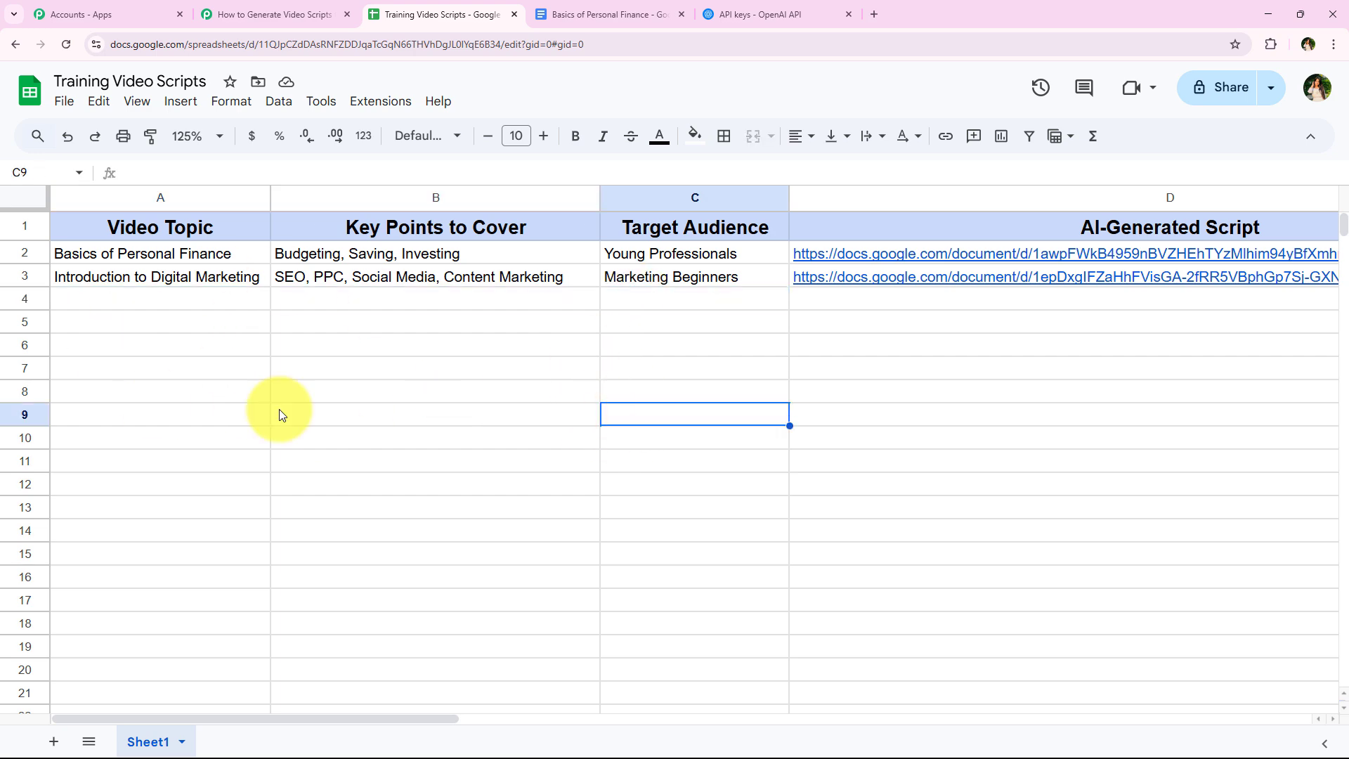
{"action": "left_click", "coordinate": [264, 13]}
{"action": "left_click", "coordinate": [441, 7]}
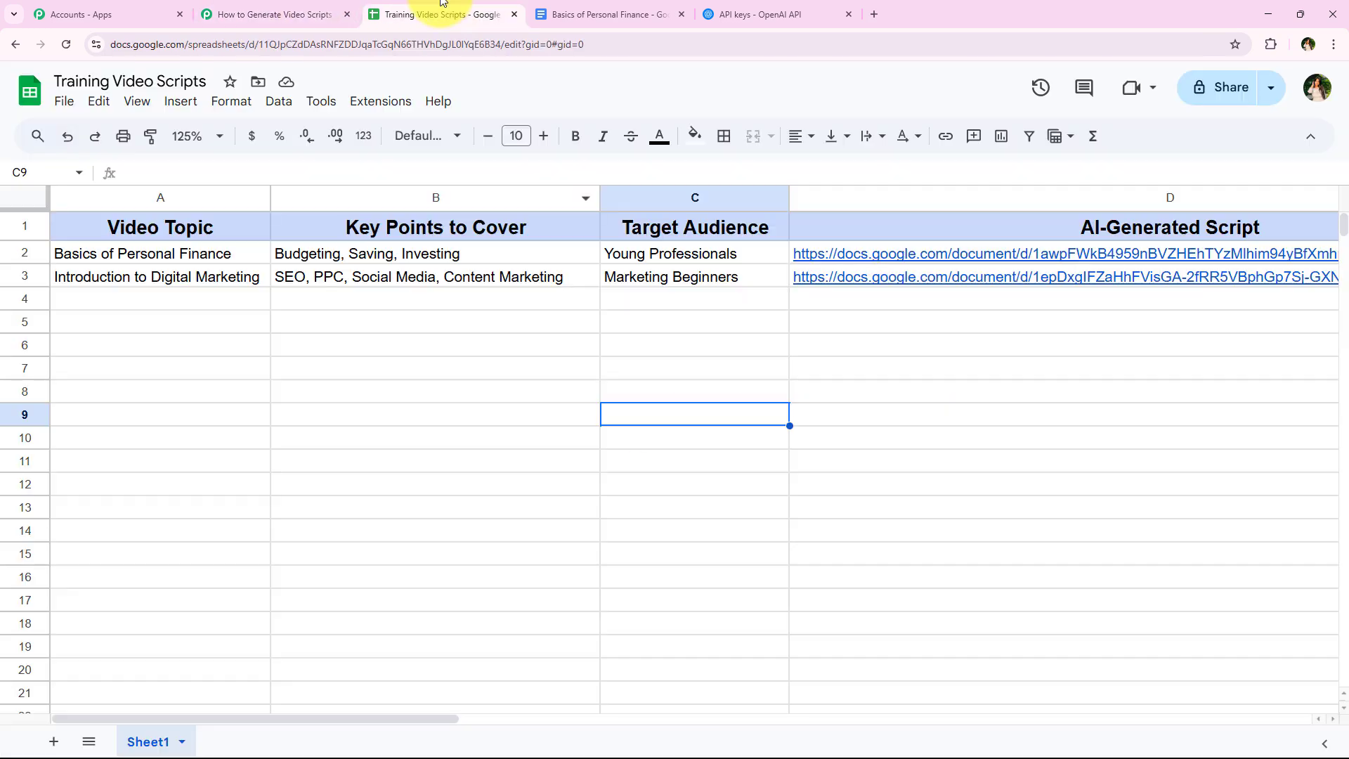
{"action": "left_click_drag", "start_coordinate": [196, 314], "coordinate": [623, 310]}
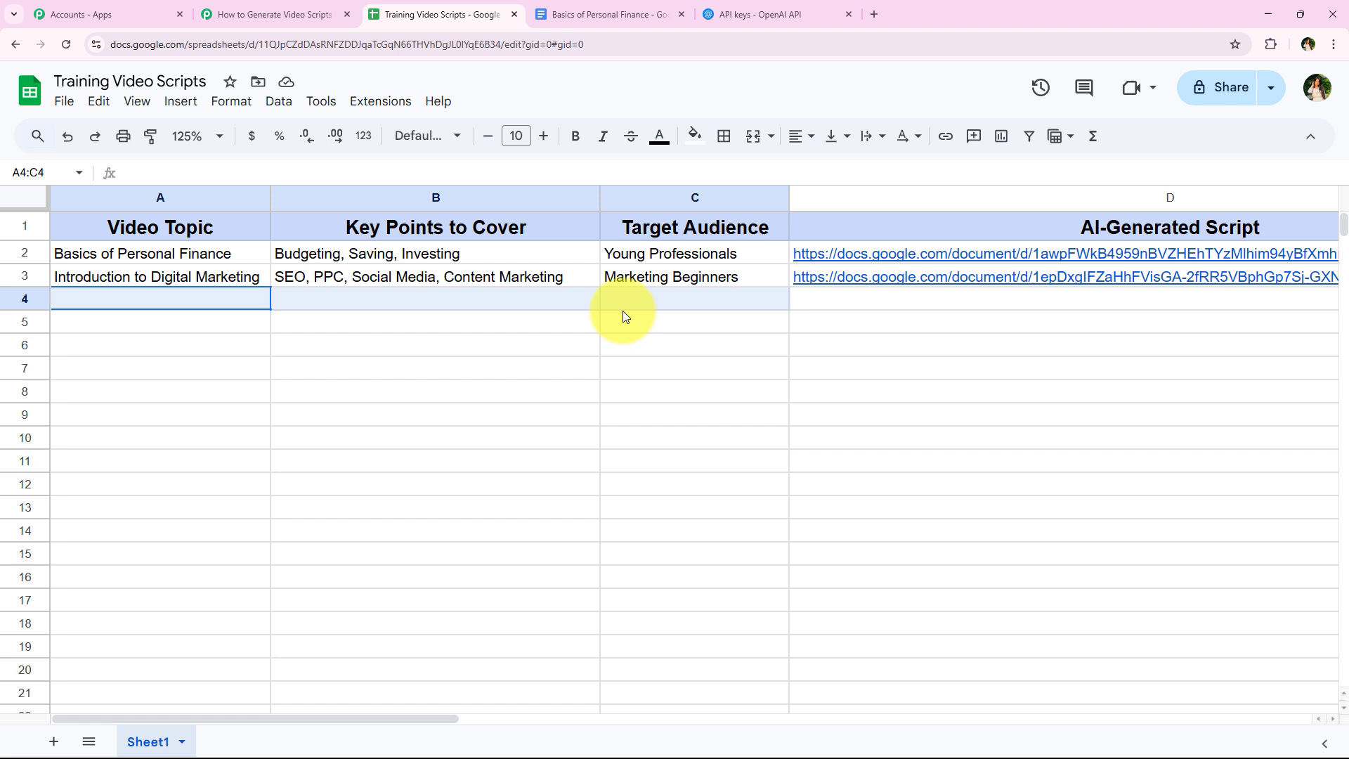
{"action": "left_click", "coordinate": [548, 479]}
- Enable Send On Event in the Pabbly Connect Webhooks add-on for the sheet
{"action": "left_click", "coordinate": [378, 101]}
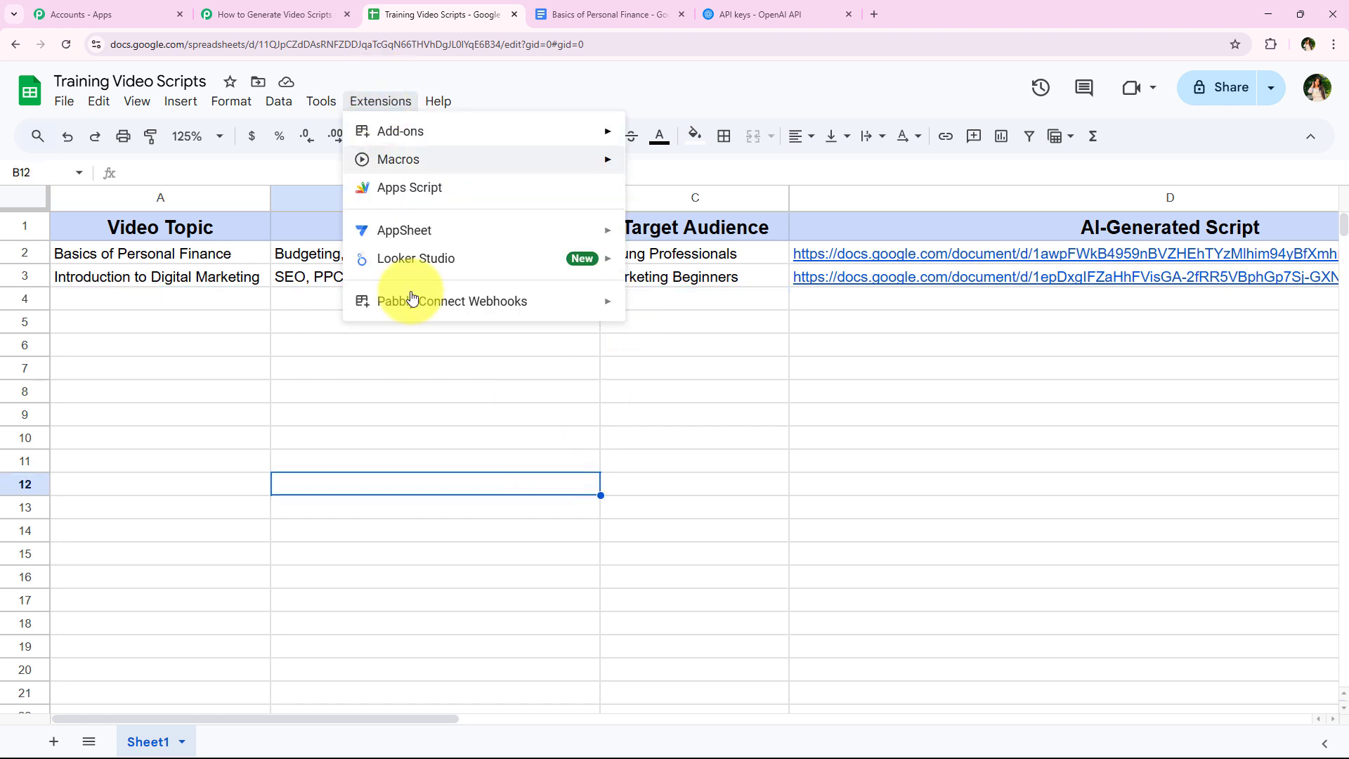
{"action": "mouse_move", "coordinate": [398, 301]}
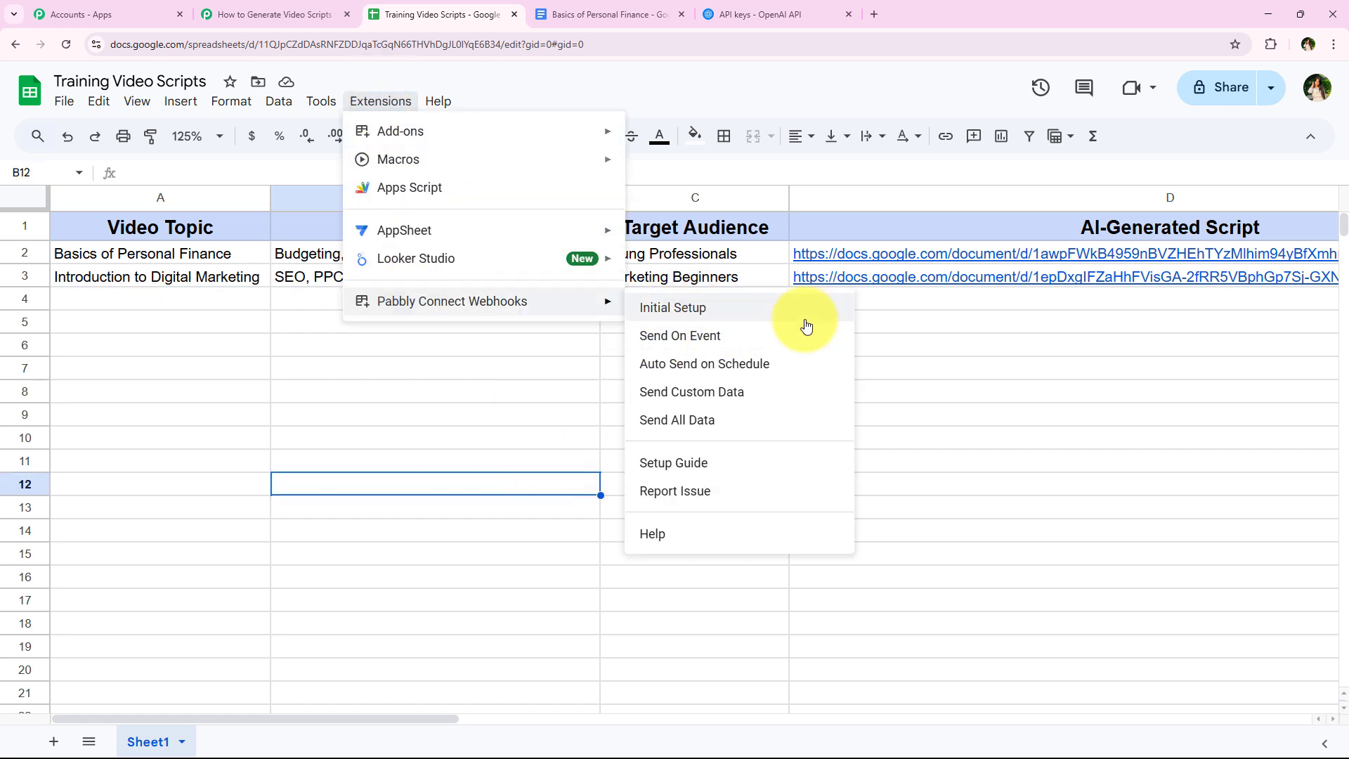
{"action": "left_click", "coordinate": [756, 342]}
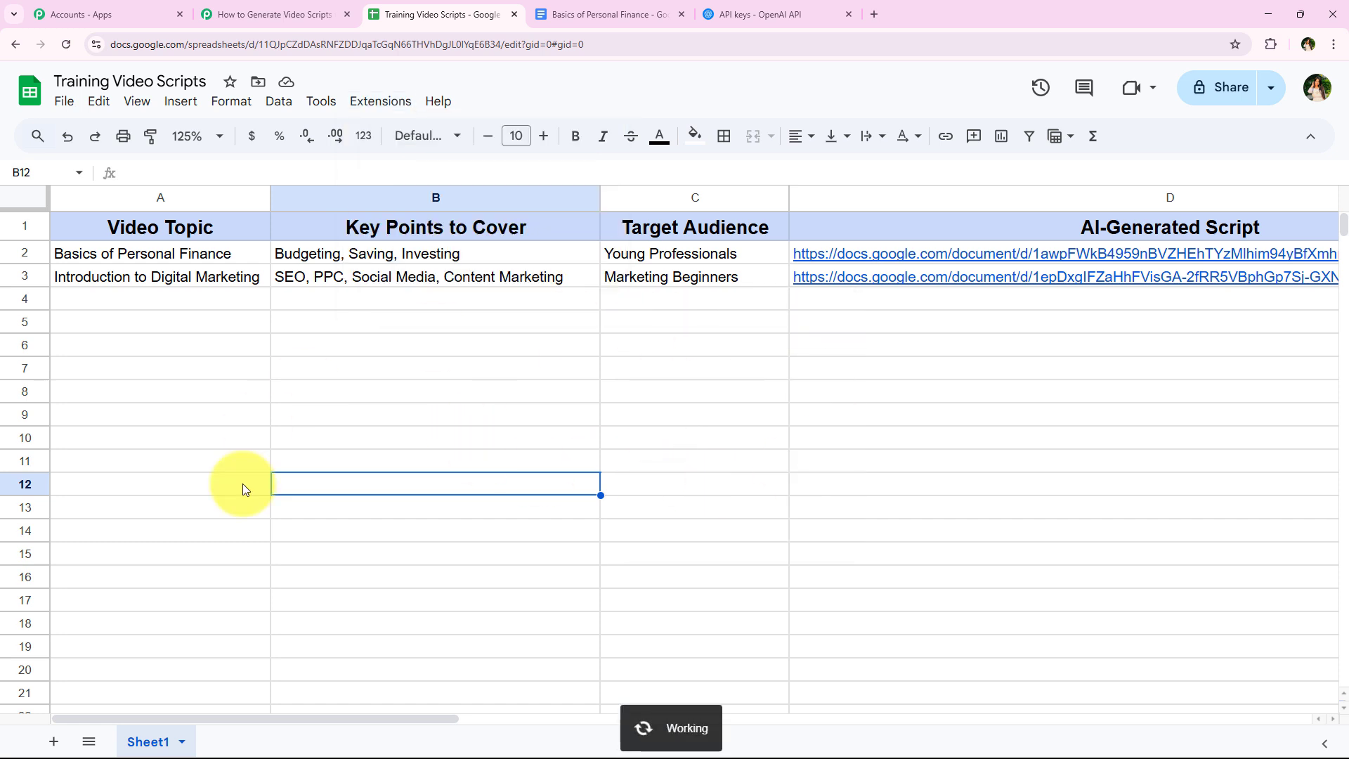
- Check whether Send On Event is active among the Pabbly Connect Webhooks add-on's options
{"action": "left_click_drag", "start_coordinate": [100, 297], "coordinate": [640, 365]}
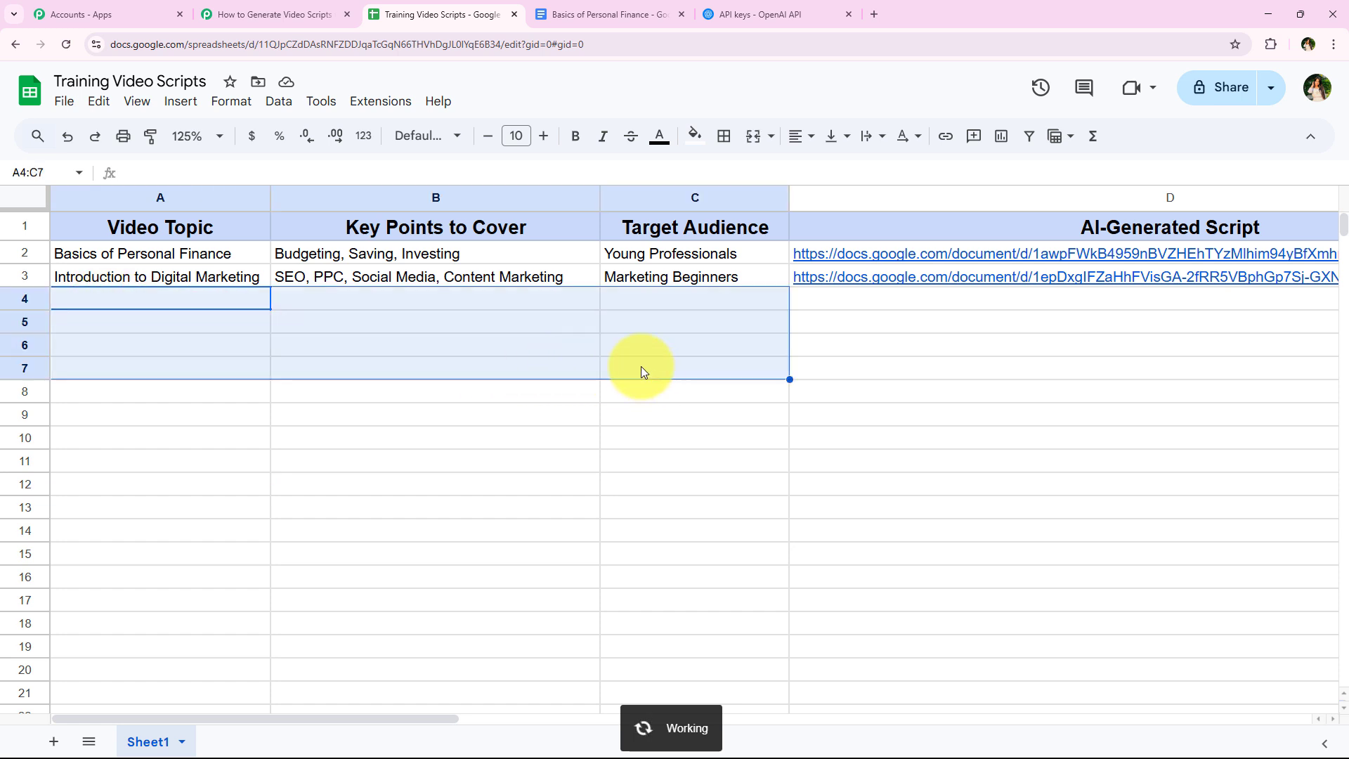
{"action": "left_click", "coordinate": [356, 441]}
{"action": "left_click_drag", "start_coordinate": [180, 294], "coordinate": [618, 301]}
{"action": "left_click", "coordinate": [406, 548]}
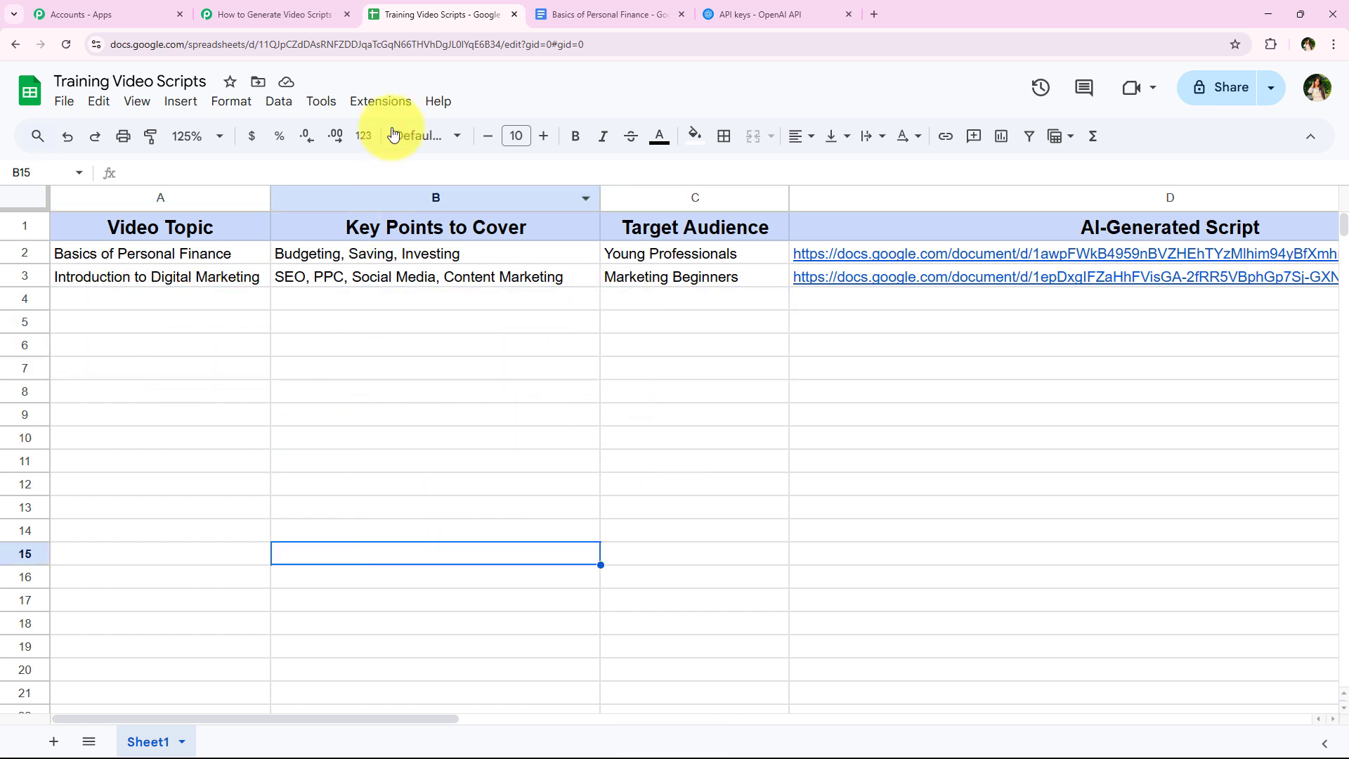
{"action": "left_click", "coordinate": [380, 100]}
{"action": "mouse_move", "coordinate": [422, 301]}
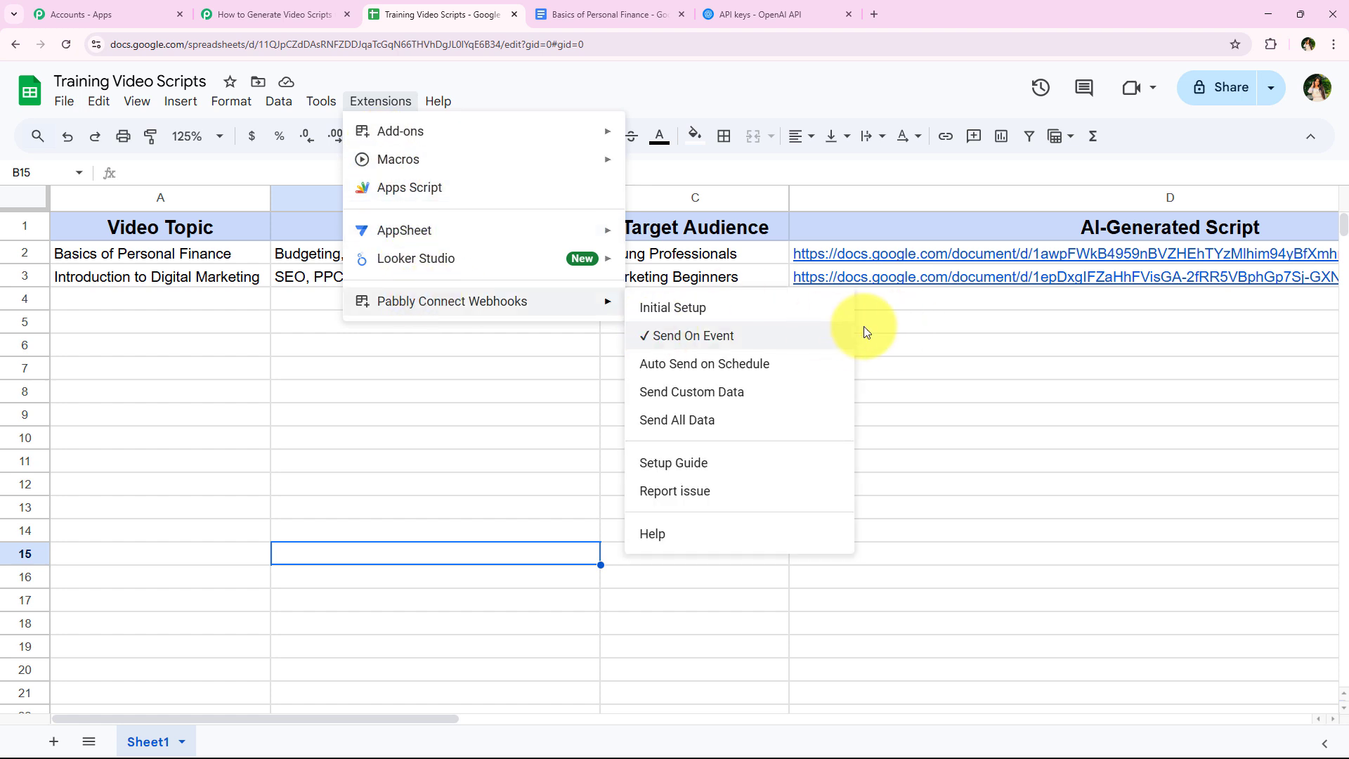
{"action": "left_click", "coordinate": [498, 352]}
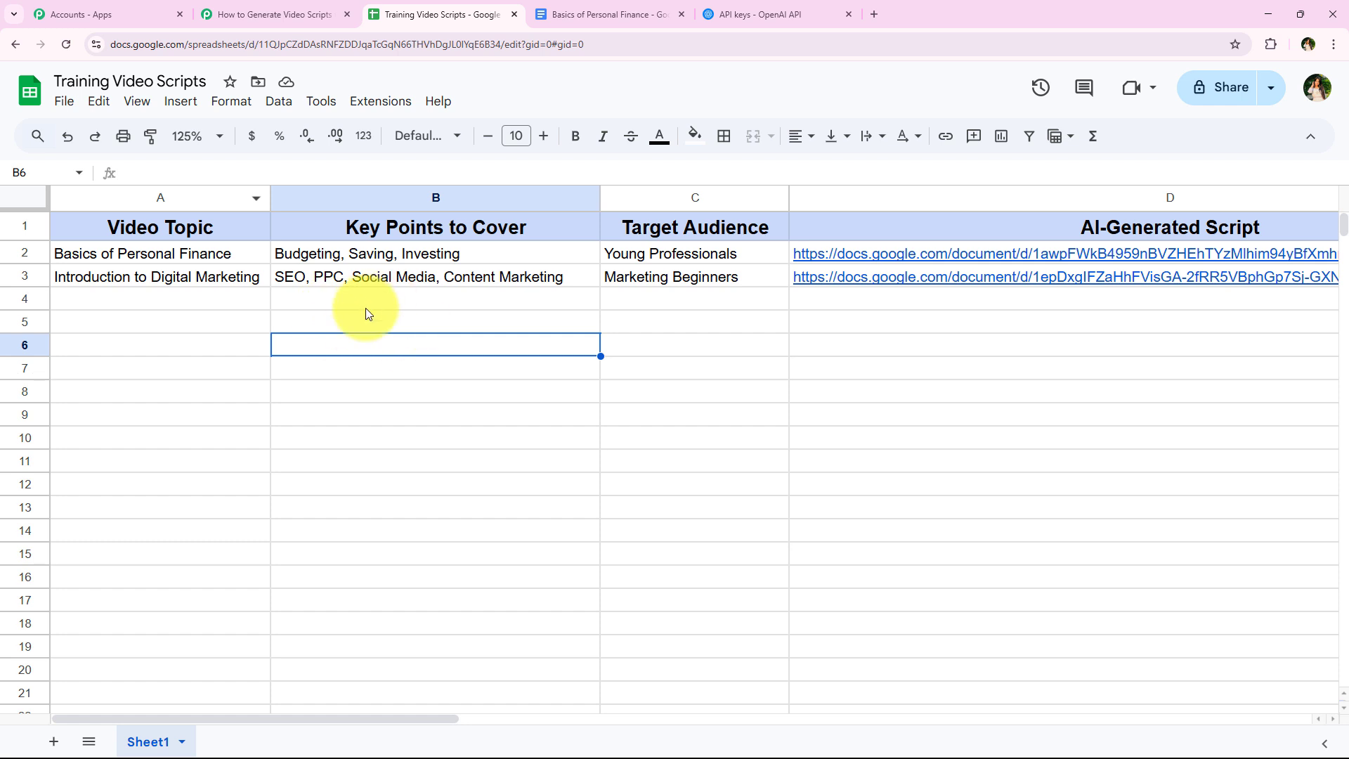
- Fill row 4 with topic How to Improve Public Speaking, key points Confidence, Body Language, Voice Modulation, and target audience Corporate Employees
{"action": "key", "text": "ctrl+y"}
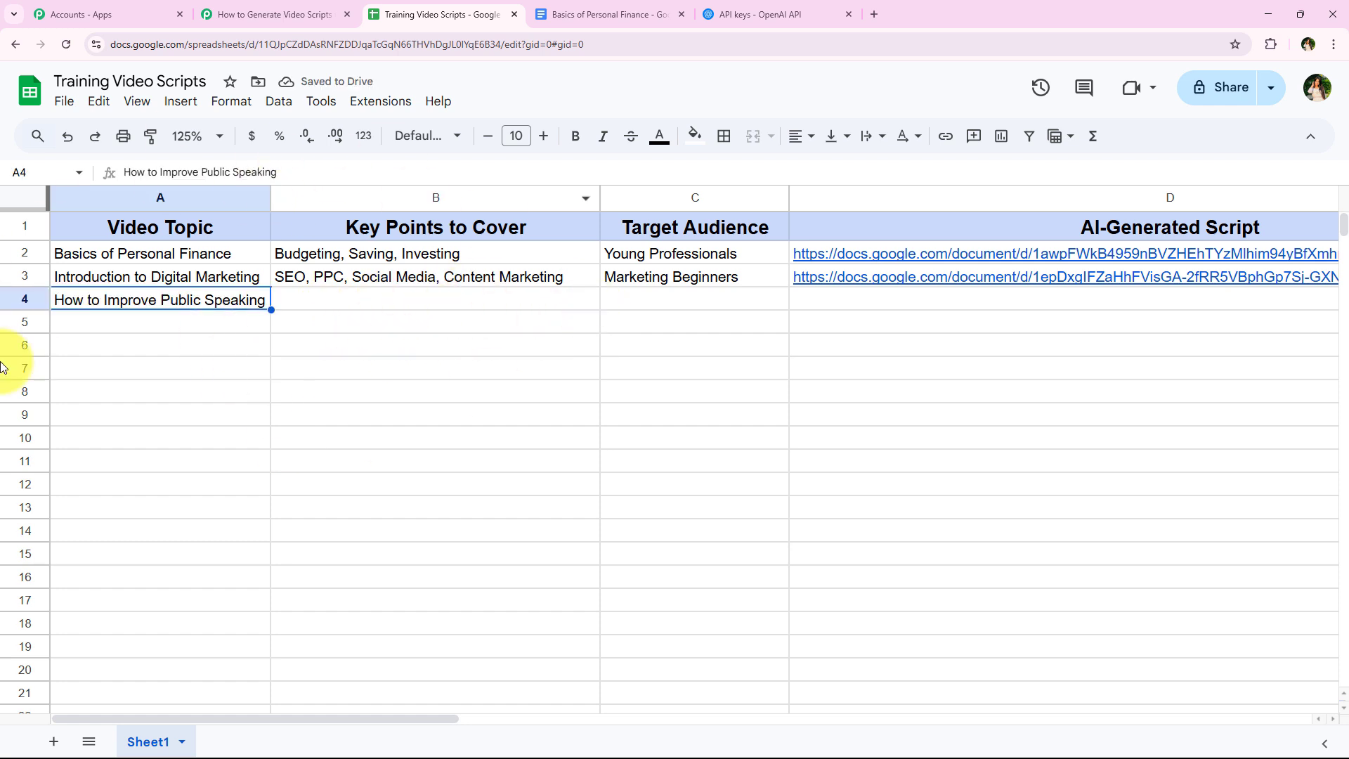
{"action": "left_click", "coordinate": [240, 366]}
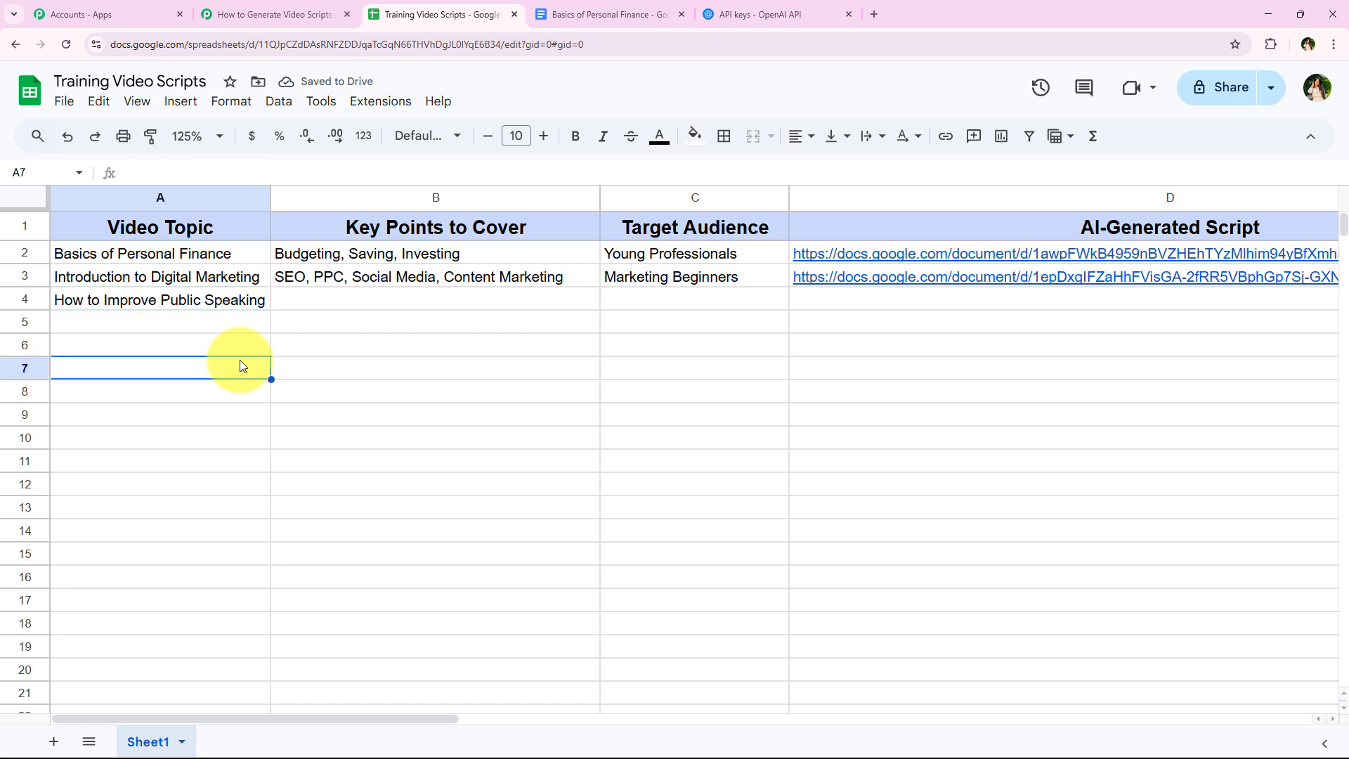
{"action": "key", "text": "ctrl+y"}
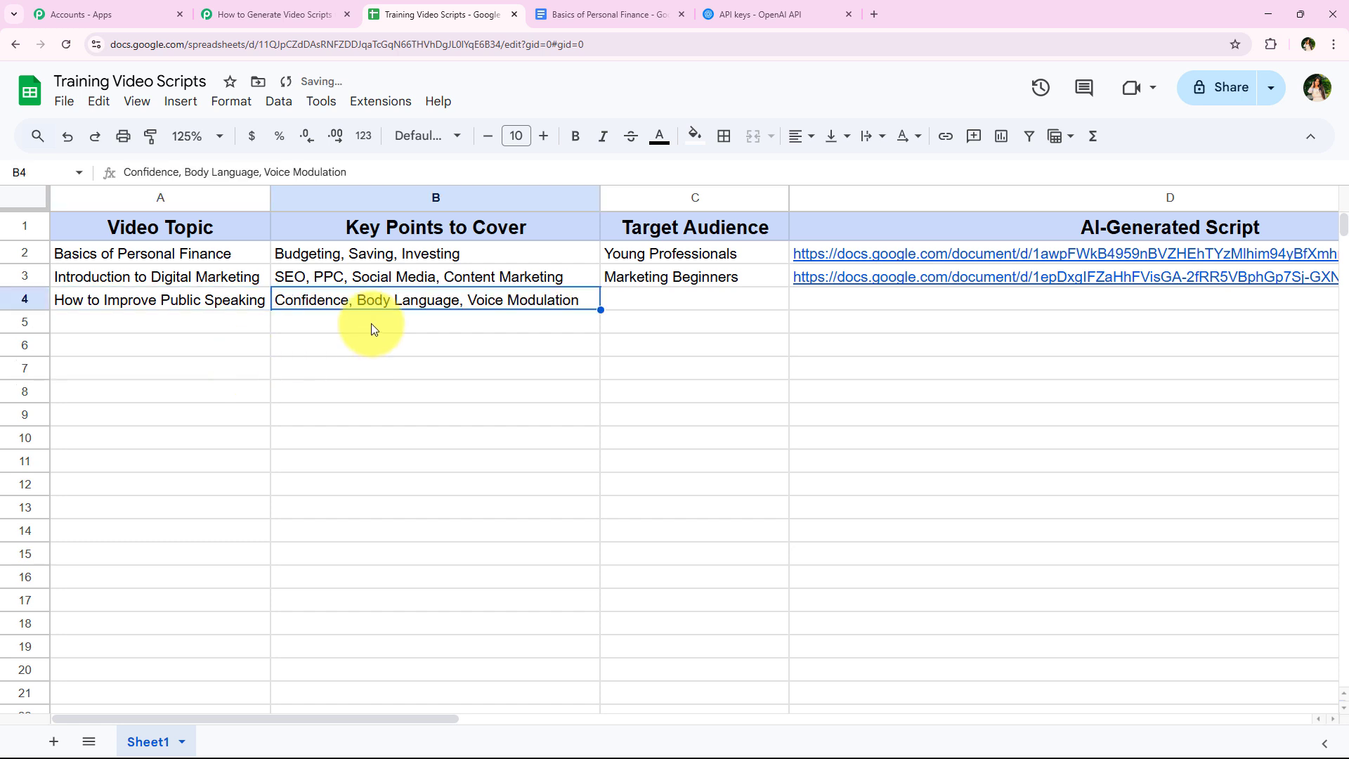
{"action": "left_click", "coordinate": [626, 301]}
{"action": "key", "text": "ctrl+y"}
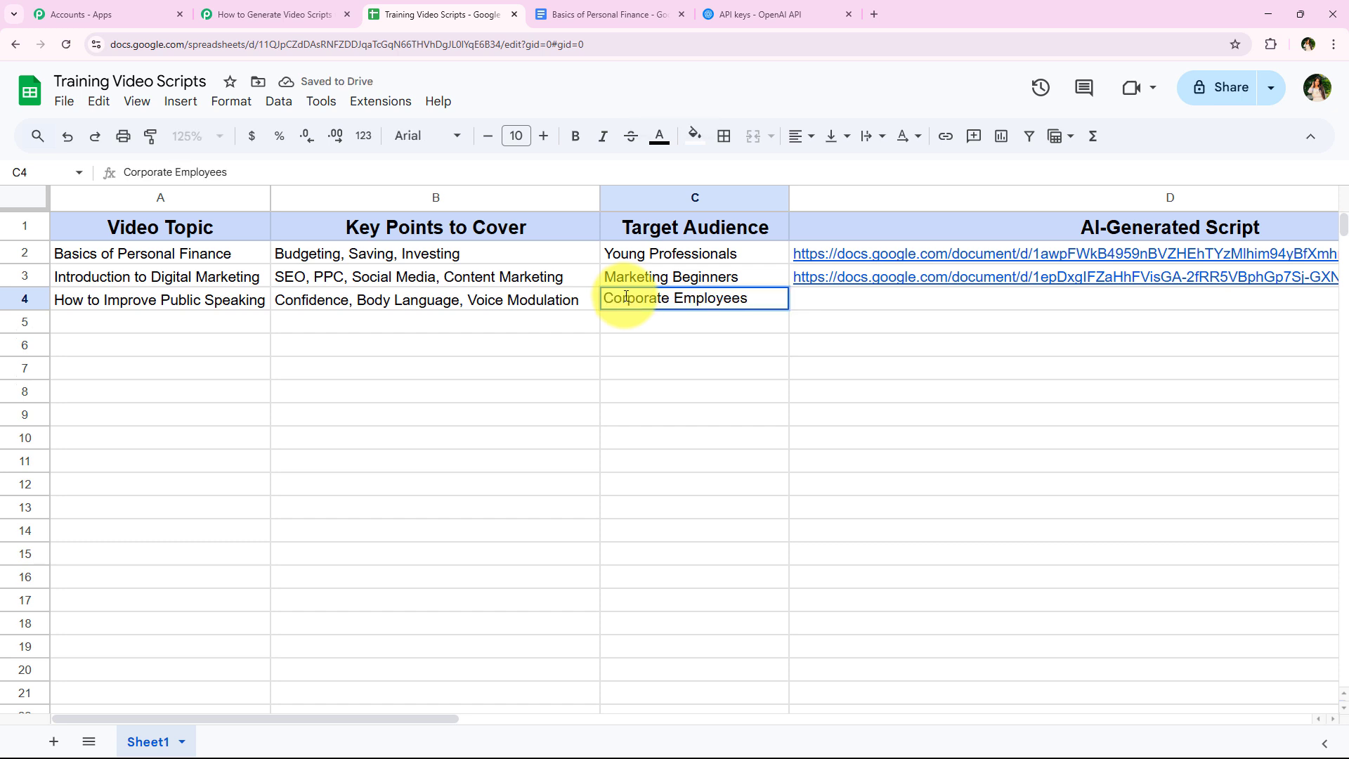
{"action": "key", "text": "Down"}
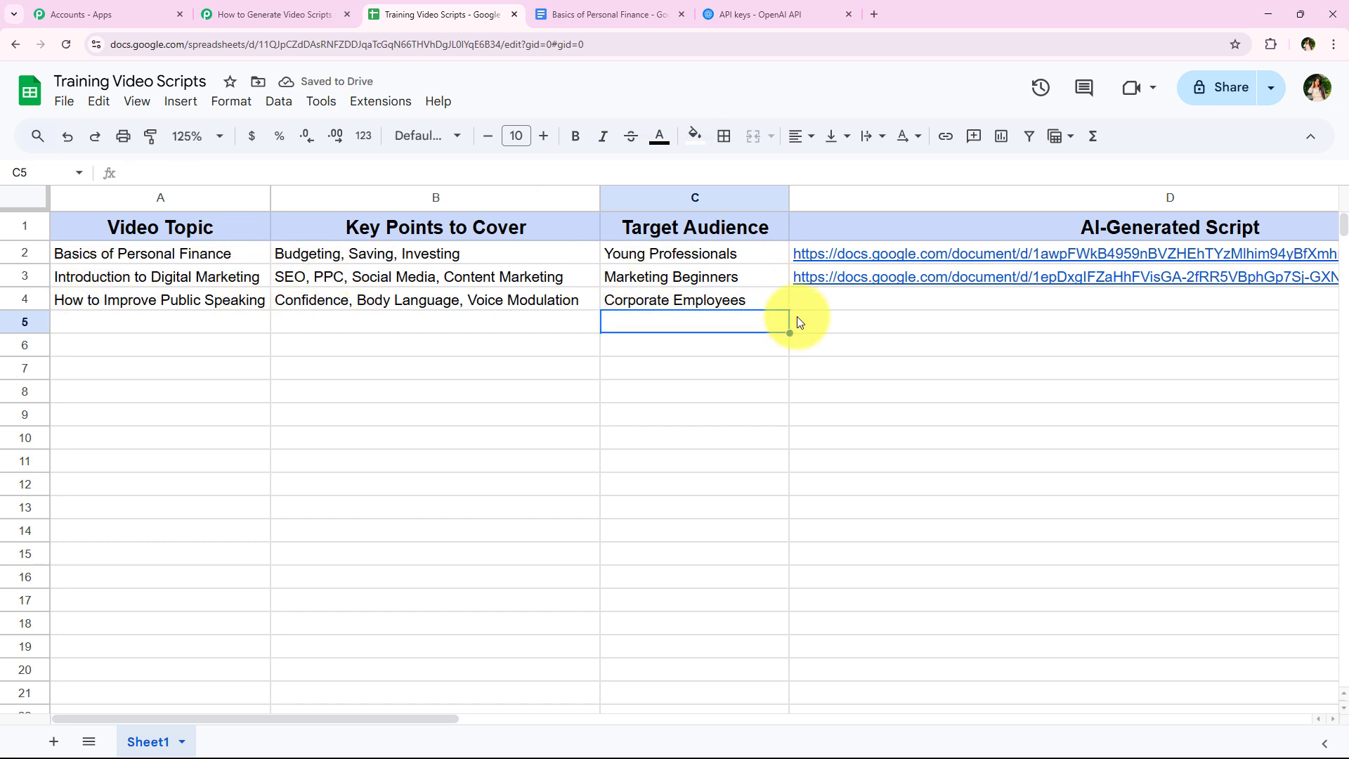
{"action": "left_click", "coordinate": [354, 463]}
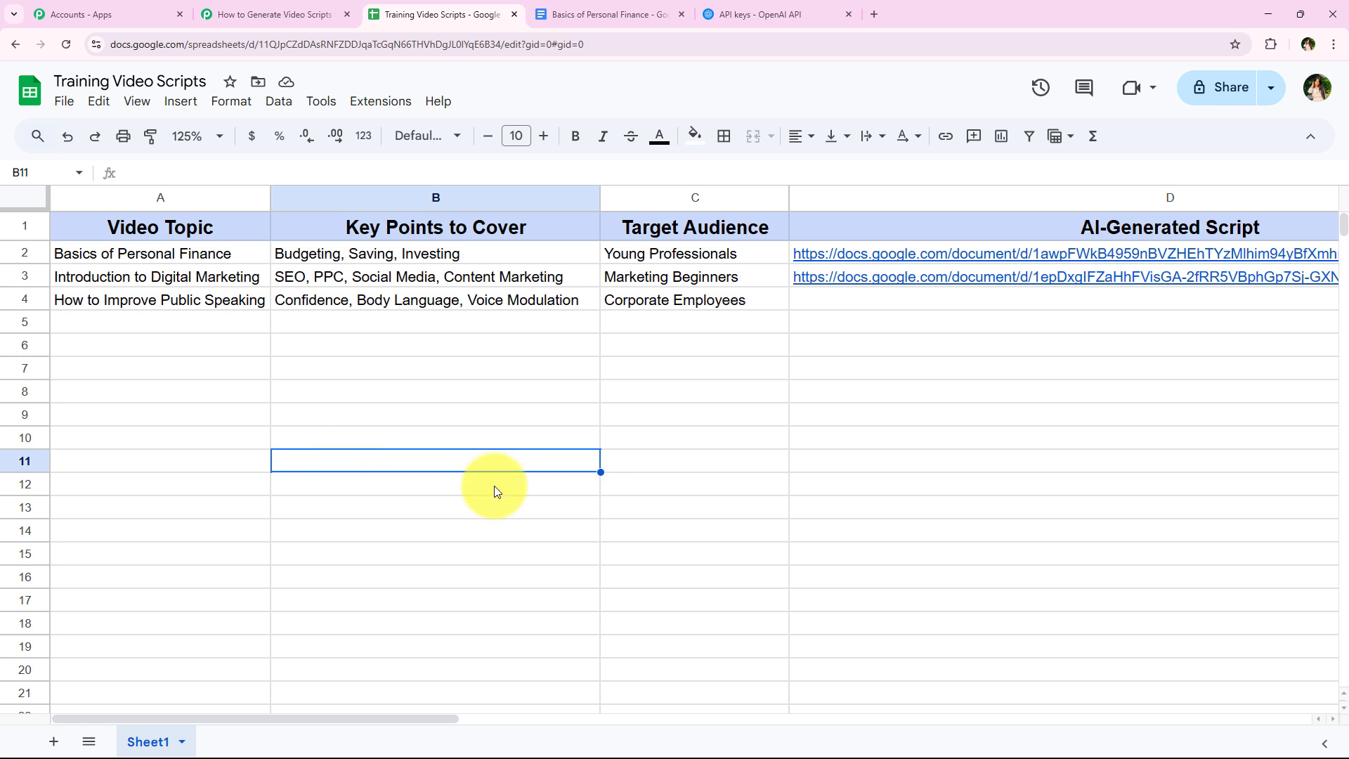
{"action": "left_click_drag", "start_coordinate": [204, 304], "coordinate": [656, 294]}
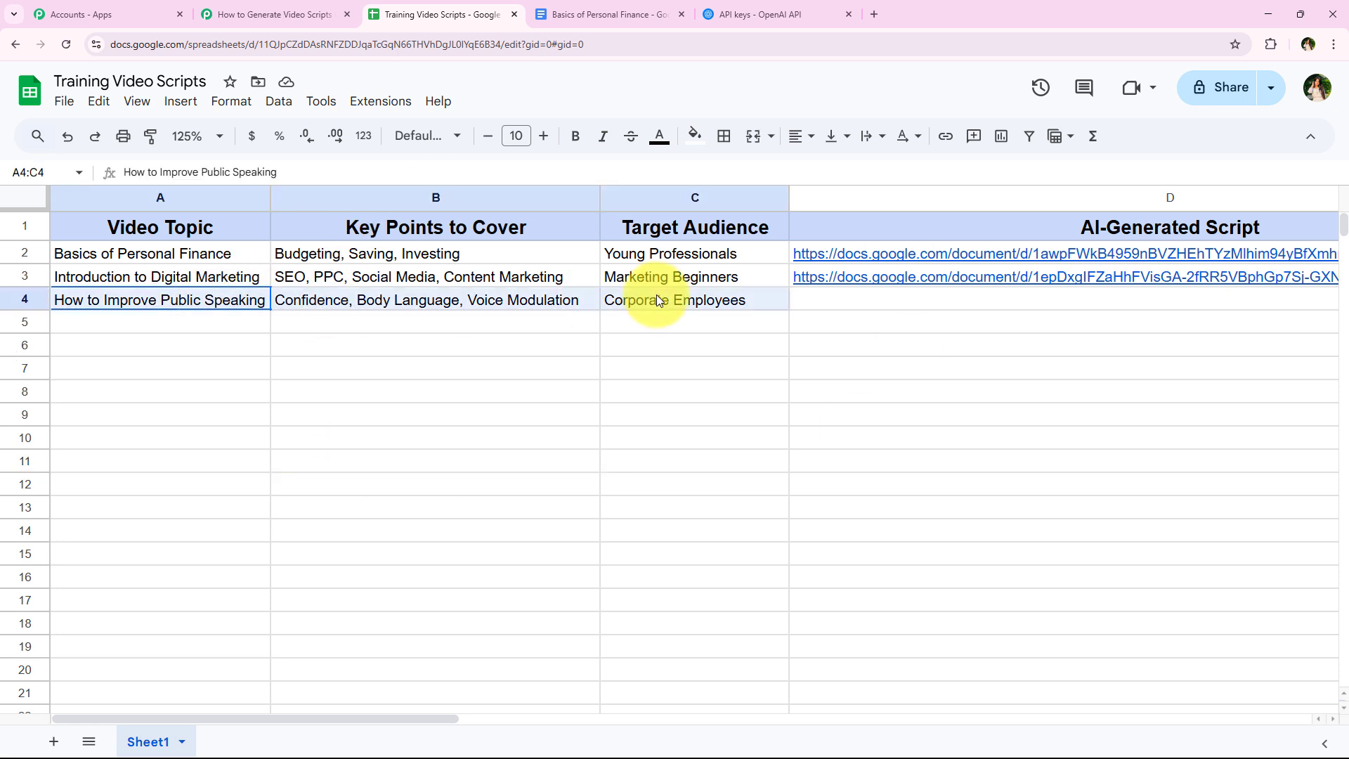
{"action": "left_click", "coordinate": [533, 431]}
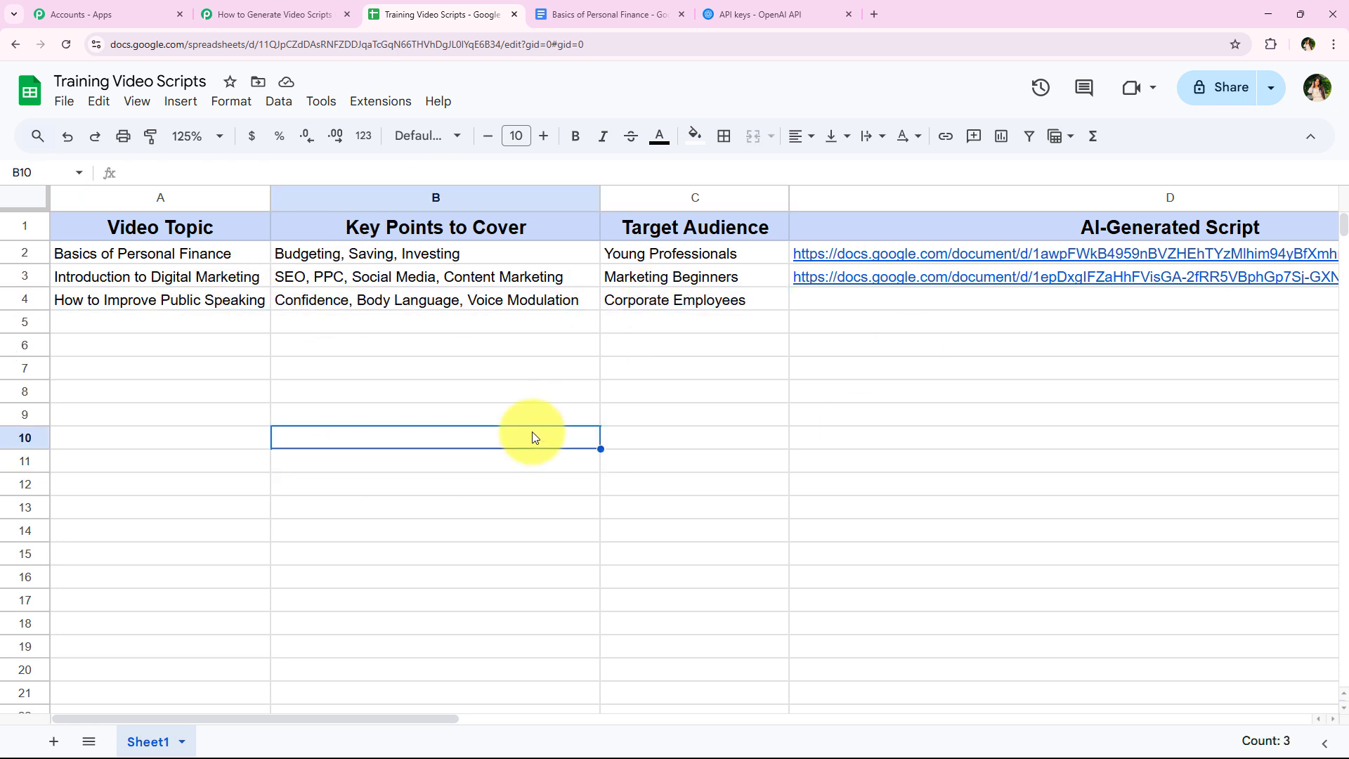
- Review the captured webhook response in the Pabbly Connect workflow against the test row and collapse the Google Sheets trigger
{"action": "left_click", "coordinate": [284, 6]}
{"action": "scroll", "coordinate": [299, 176], "scroll_direction": "down", "scroll_amount": 5}
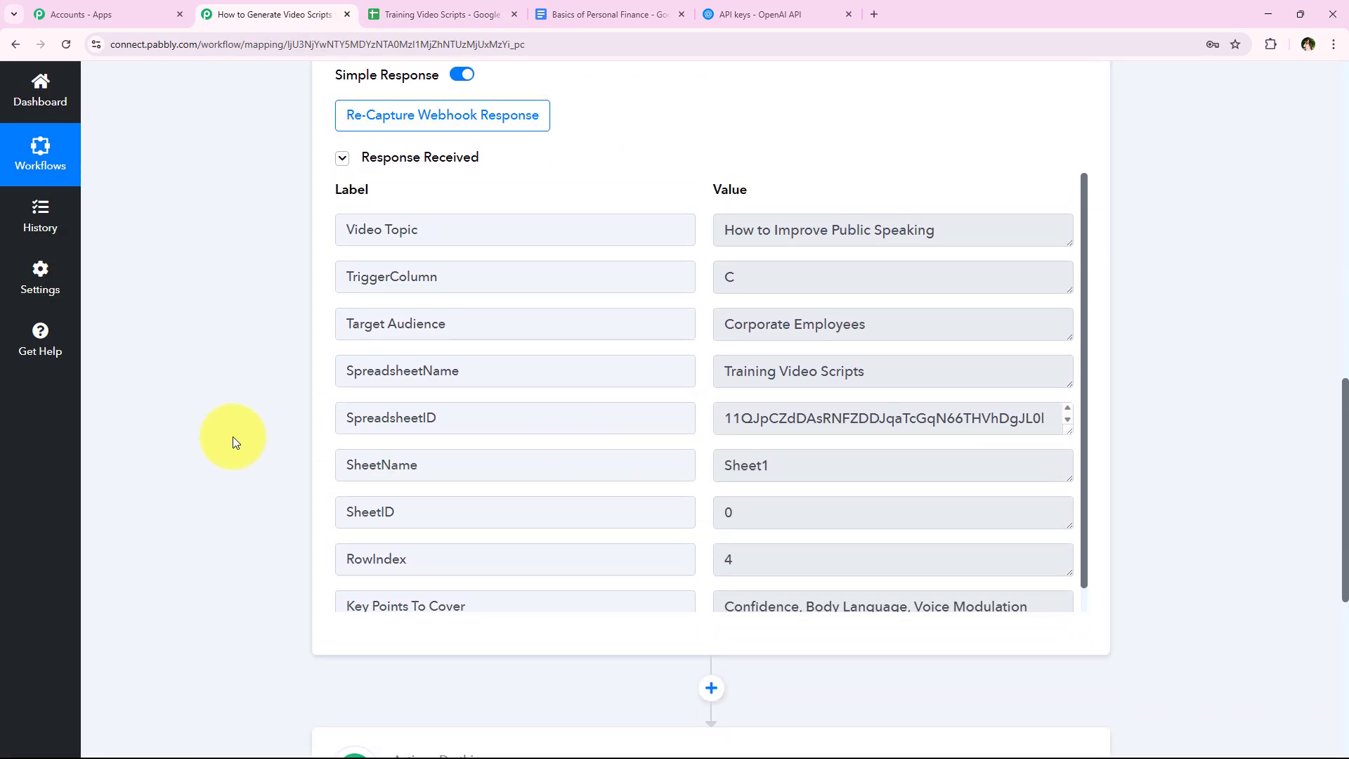
{"action": "scroll", "coordinate": [233, 436], "scroll_direction": "up", "scroll_amount": 1}
{"action": "left_click", "coordinate": [913, 296]}
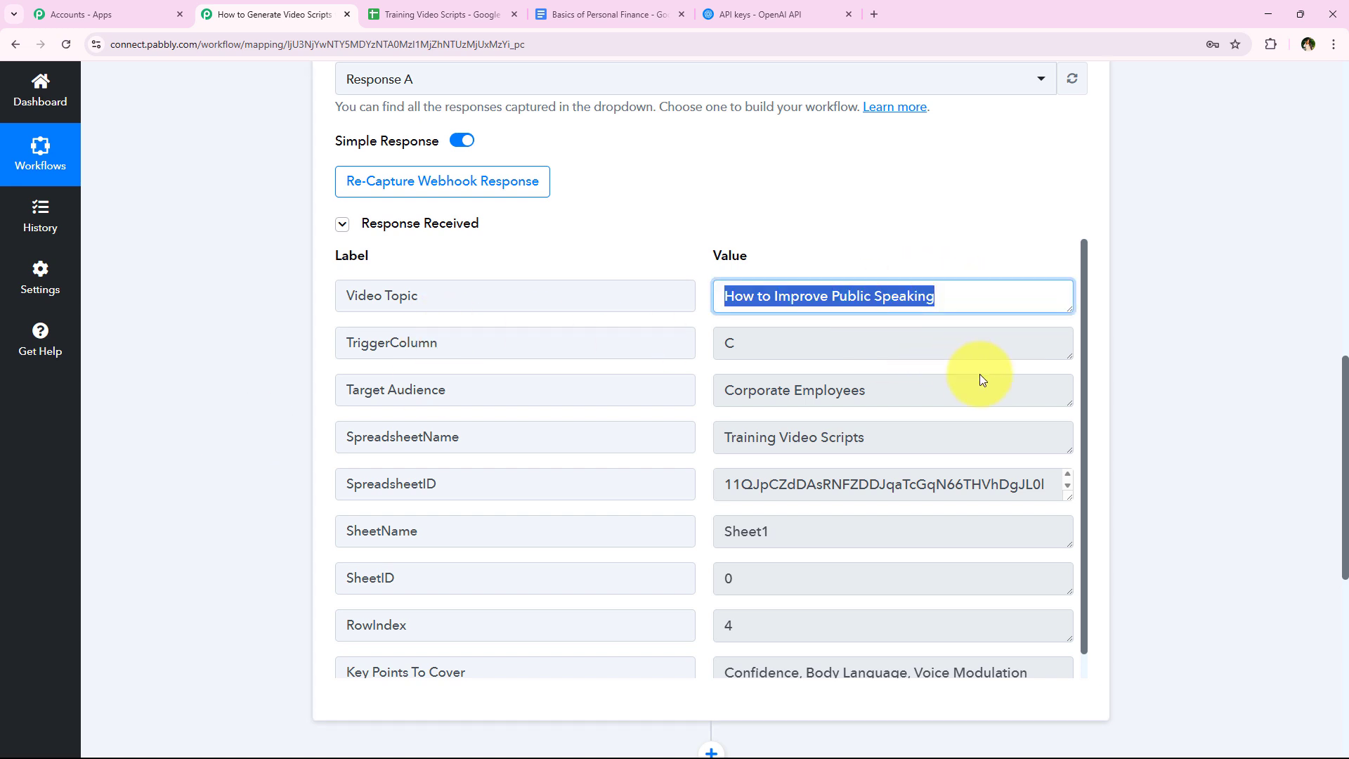
{"action": "left_click", "coordinate": [959, 391]}
{"action": "left_click", "coordinate": [969, 437]}
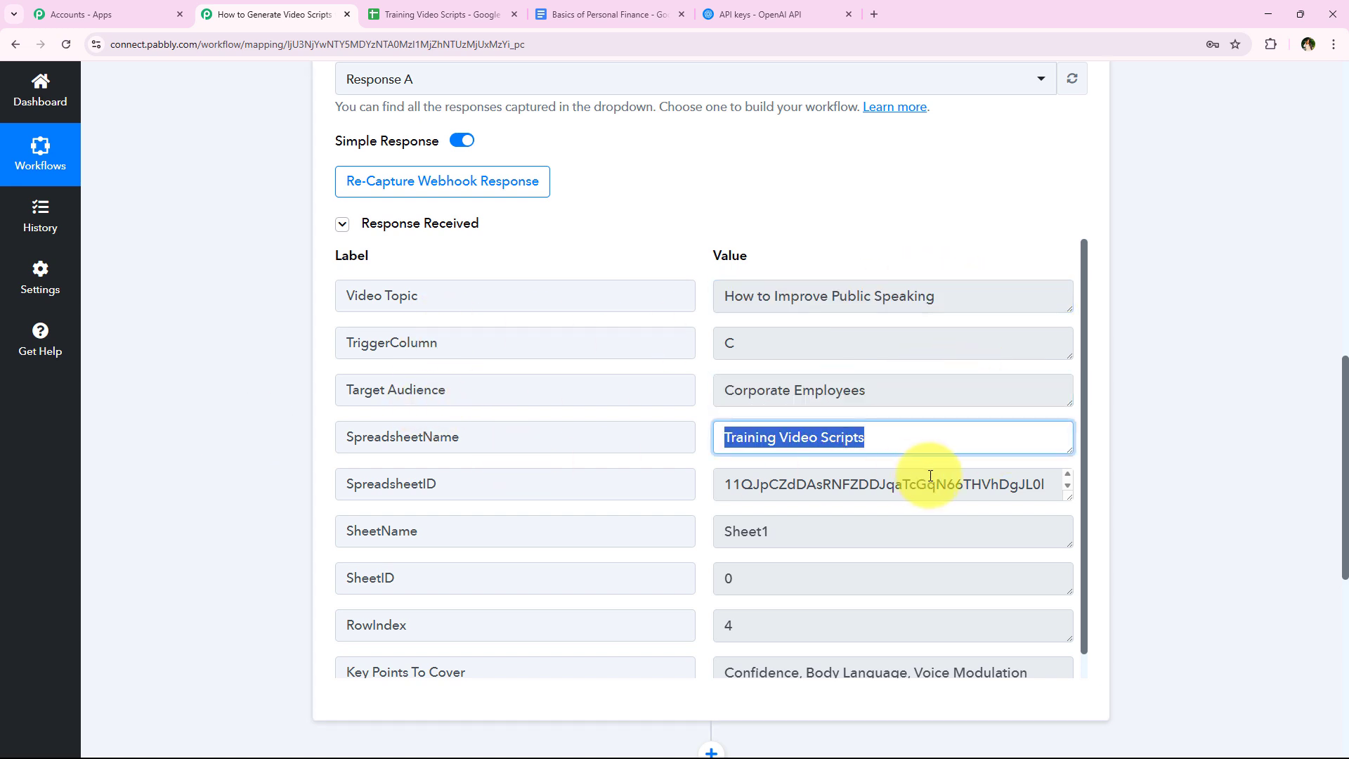
{"action": "scroll", "coordinate": [789, 475], "scroll_direction": "down", "scroll_amount": 1}
{"action": "scroll", "coordinate": [867, 560], "scroll_direction": "down", "scroll_amount": 1}
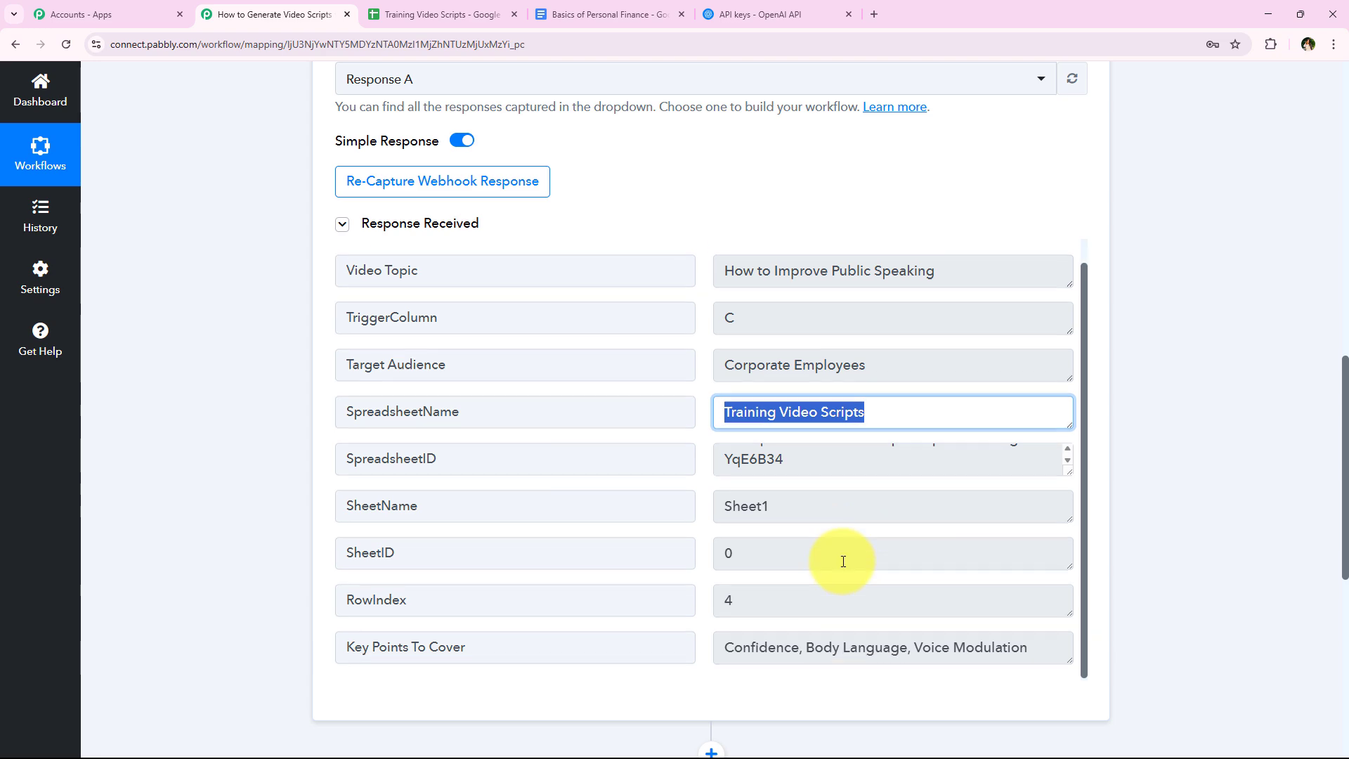
{"action": "left_click", "coordinate": [1029, 652]}
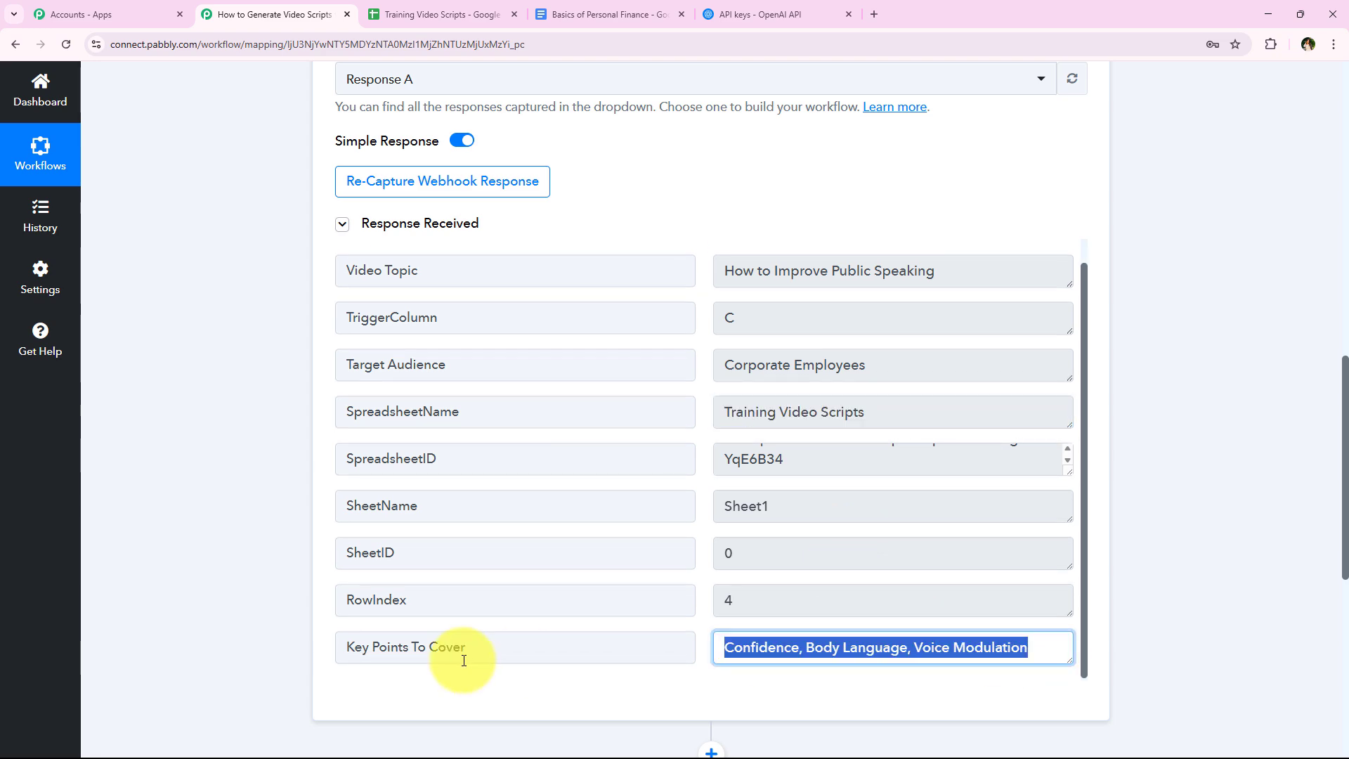
{"action": "left_click", "coordinate": [259, 560]}
{"action": "scroll", "coordinate": [229, 317], "scroll_direction": "up", "scroll_amount": 14}
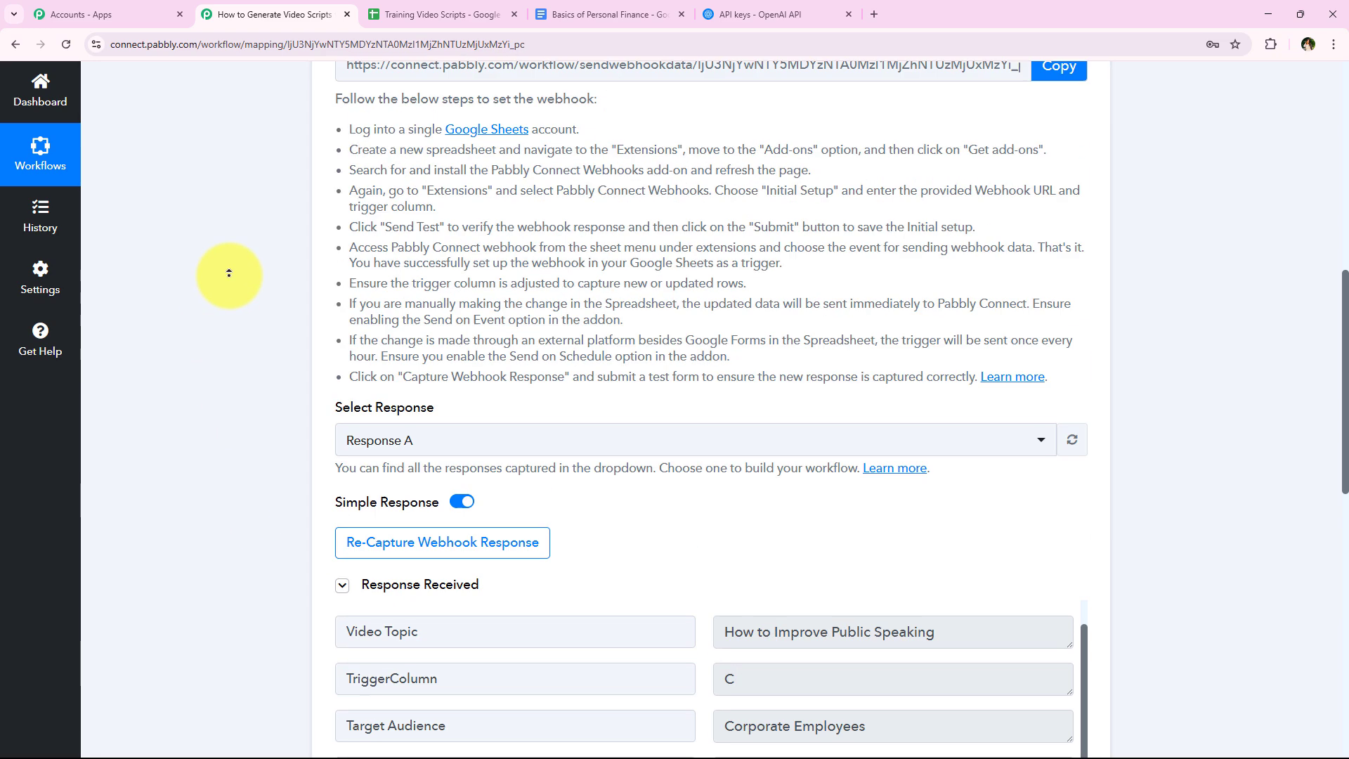
{"action": "left_click", "coordinate": [511, 348]}
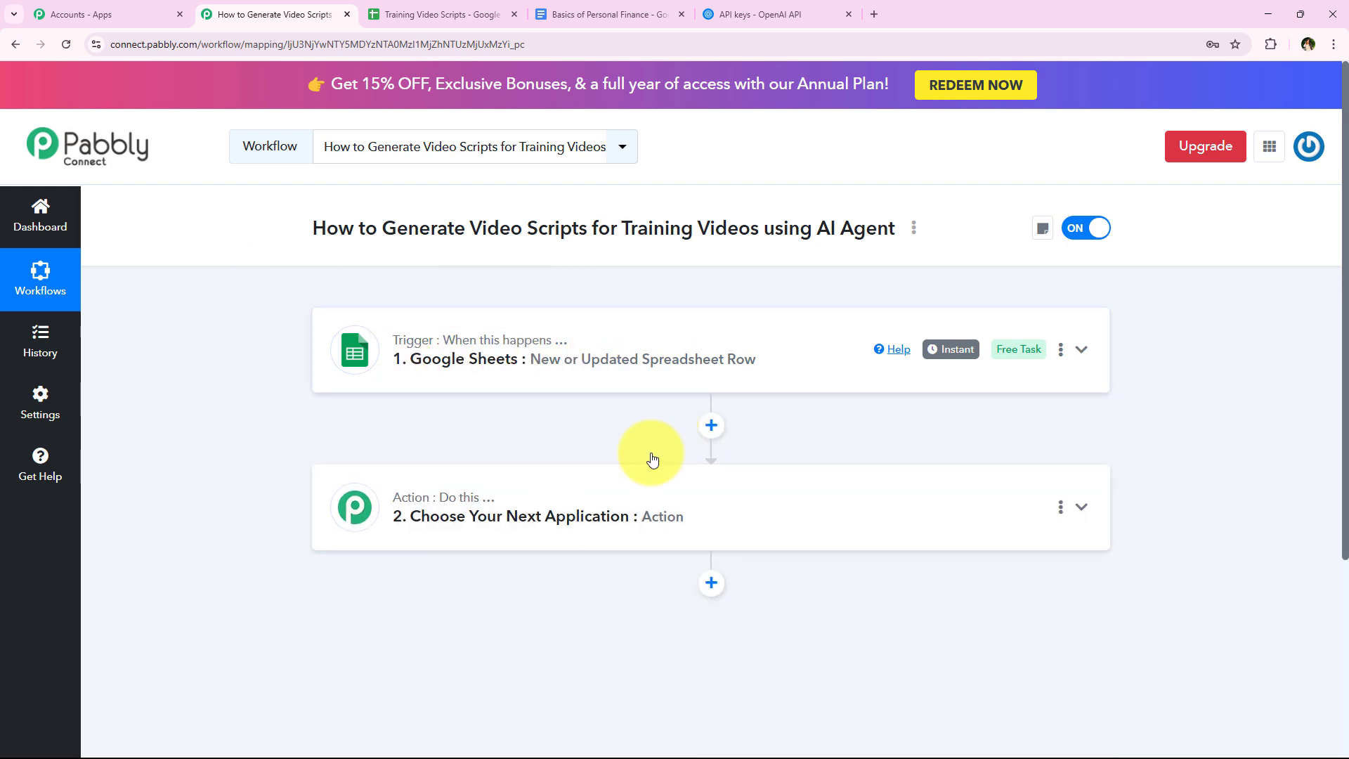
- Examine the next empty row's topic, key points and audience cells in the Training Video Scripts sheet and return to the Pabbly Connect workflow
{"action": "left_click", "coordinate": [421, 14]}
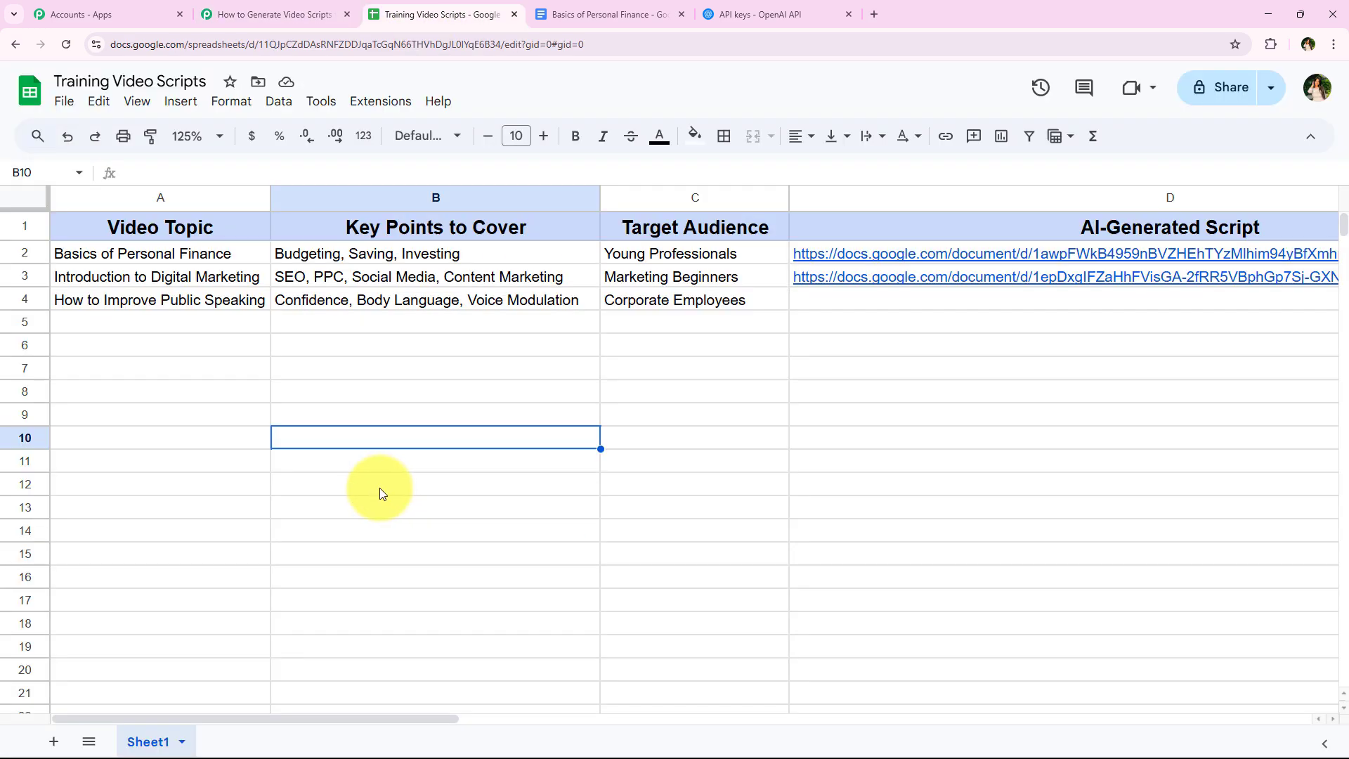
{"action": "left_click", "coordinate": [149, 331]}
{"action": "left_click", "coordinate": [345, 327]}
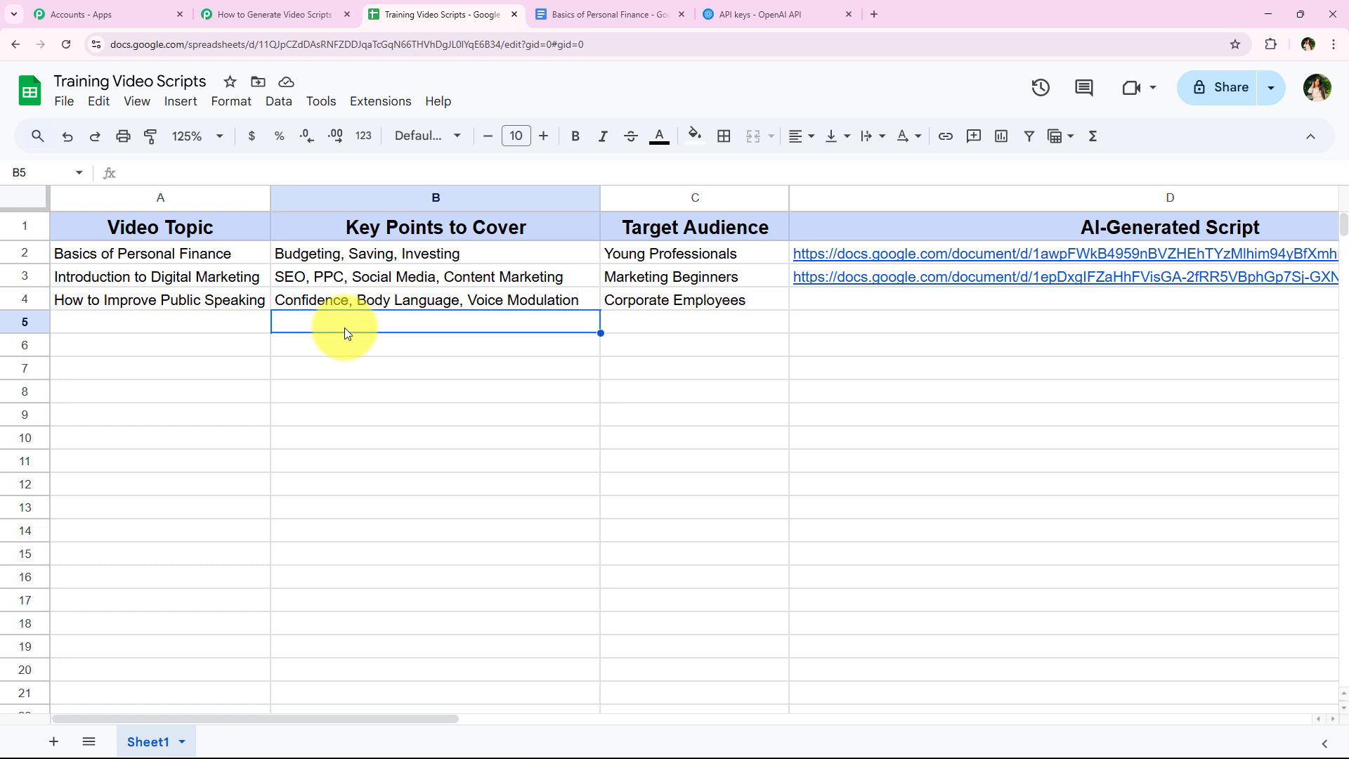
{"action": "left_click", "coordinate": [778, 331]}
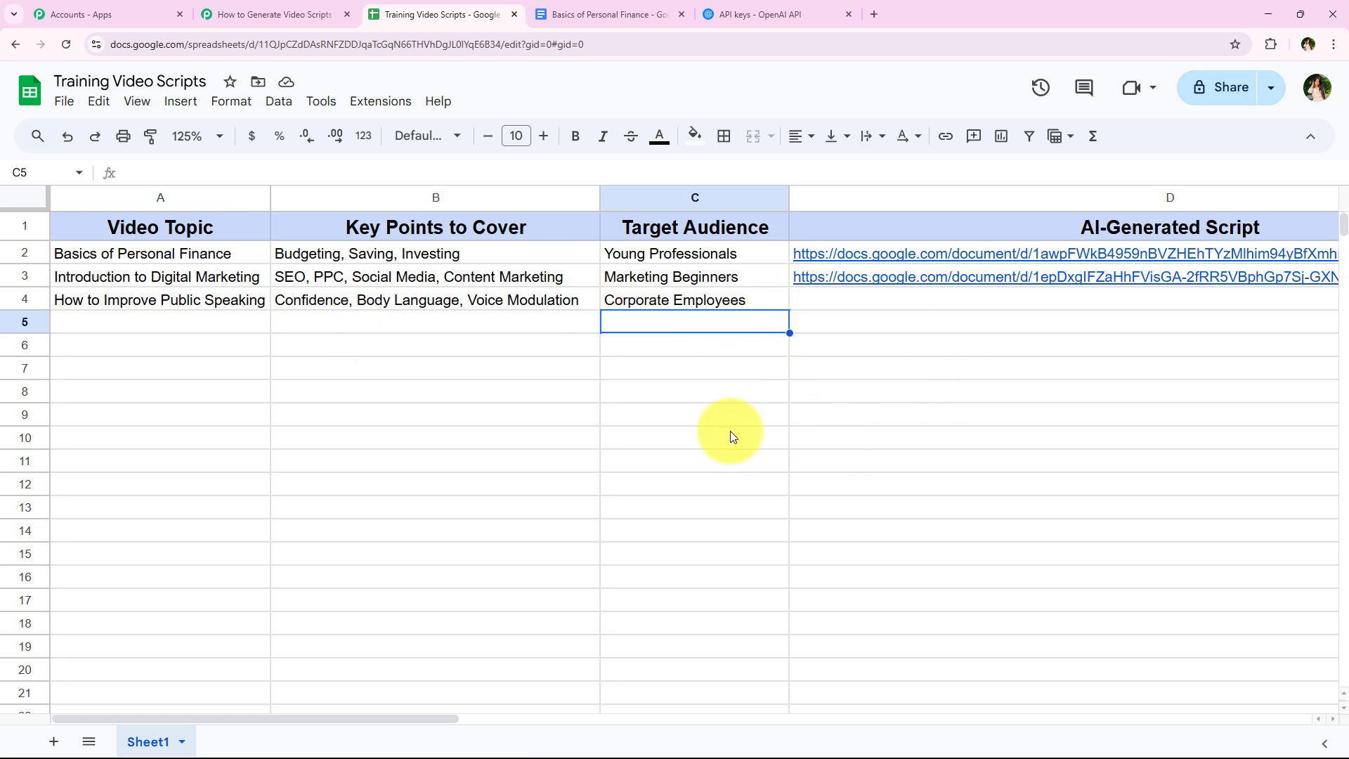
{"action": "left_click", "coordinate": [285, 14]}
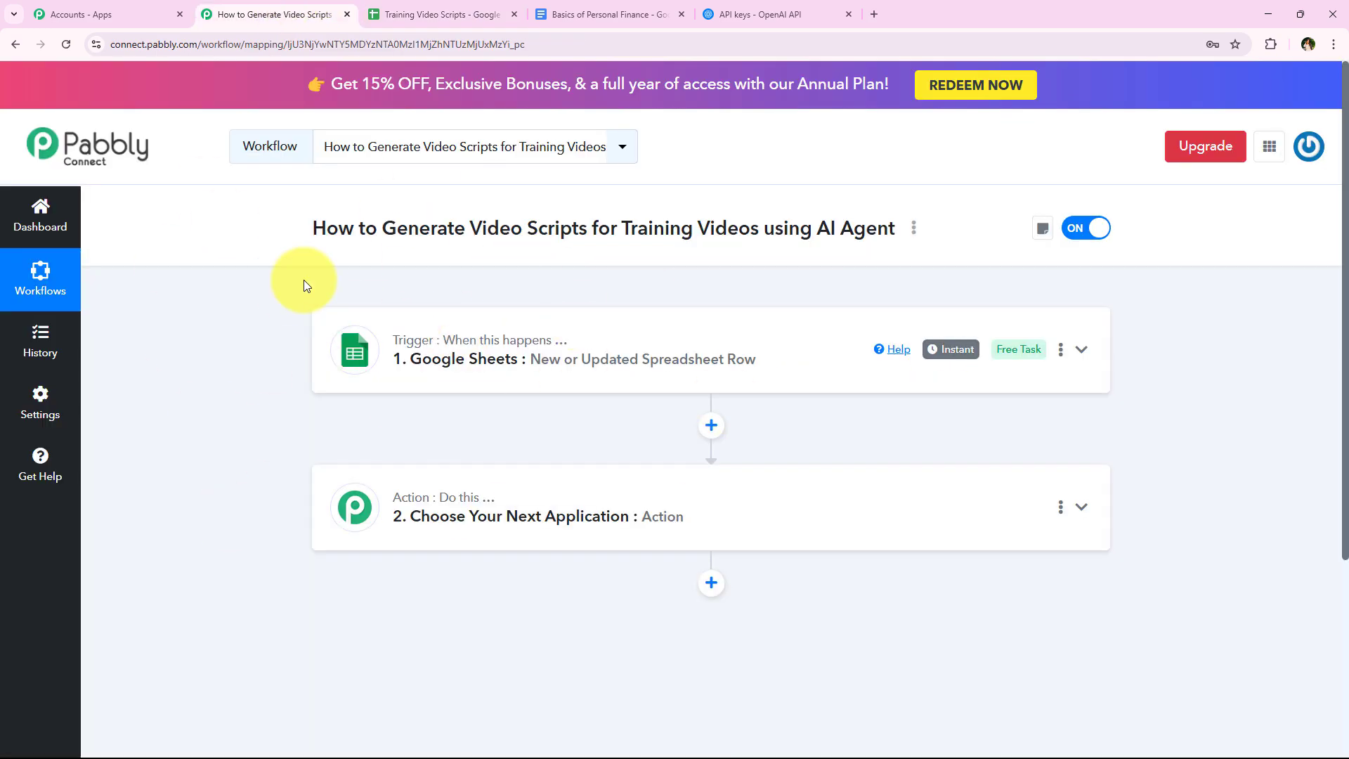
{"action": "left_click_drag", "start_coordinate": [382, 228], "coordinate": [882, 259]}
{"action": "left_click", "coordinate": [292, 512]}
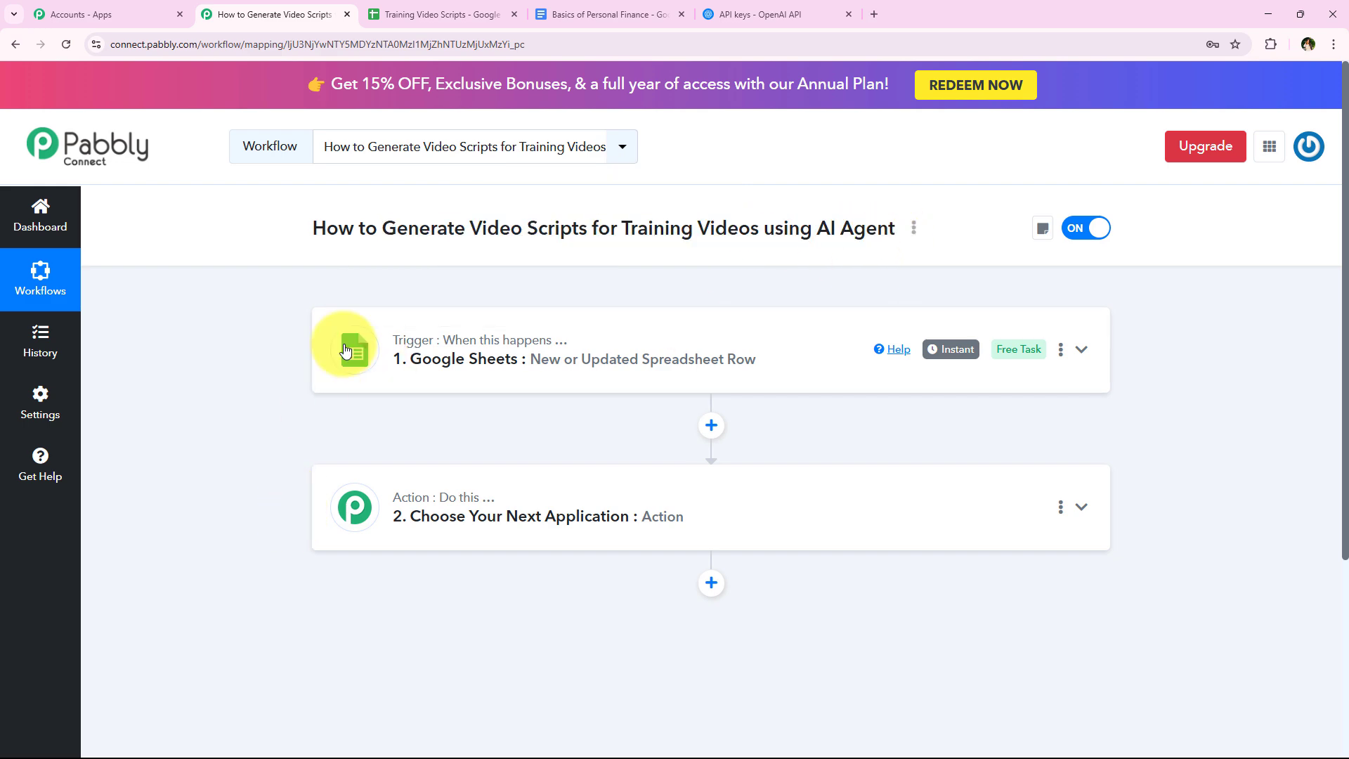
- Choose OpenAI (ChatGPT, DALL-E, Whisper) as the app for the workflow's second step
{"action": "left_click", "coordinate": [536, 508]}
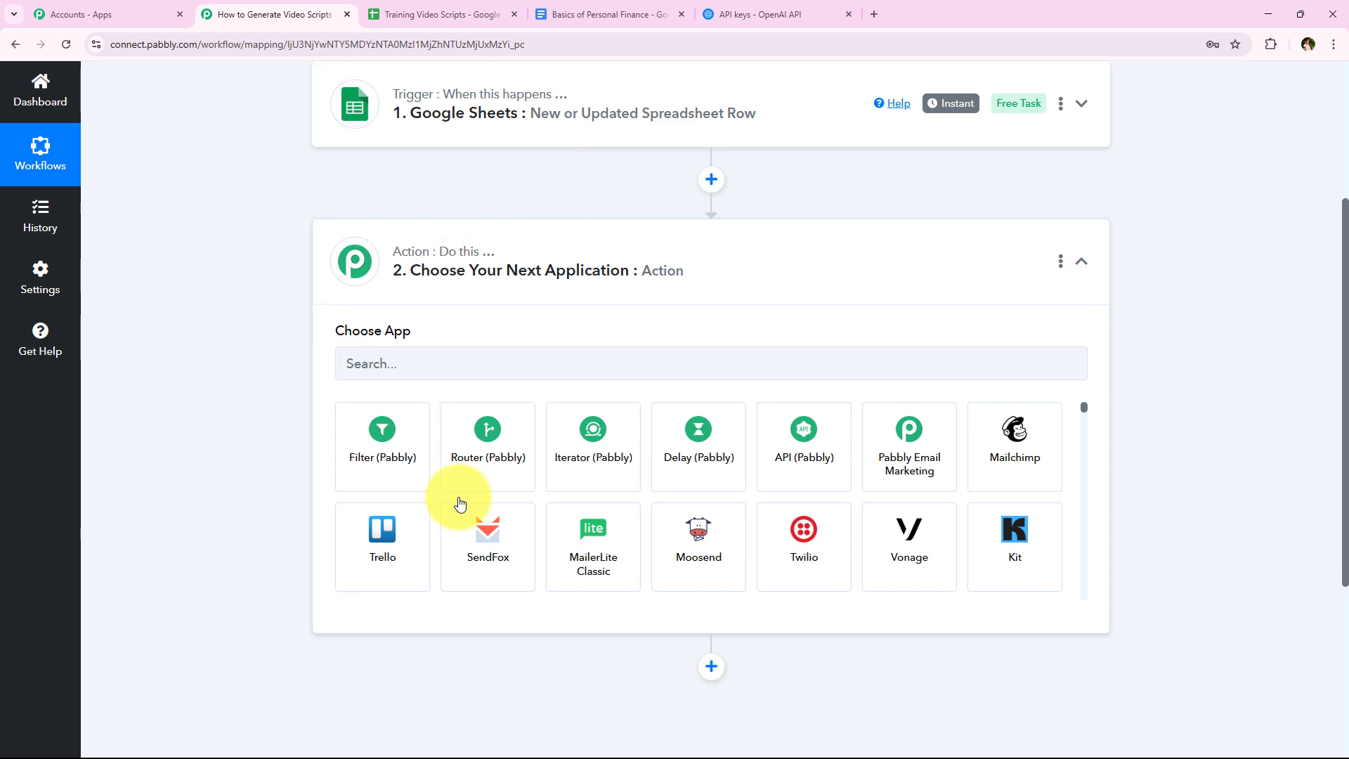
{"action": "scroll", "coordinate": [457, 313], "scroll_direction": "up", "scroll_amount": 5}
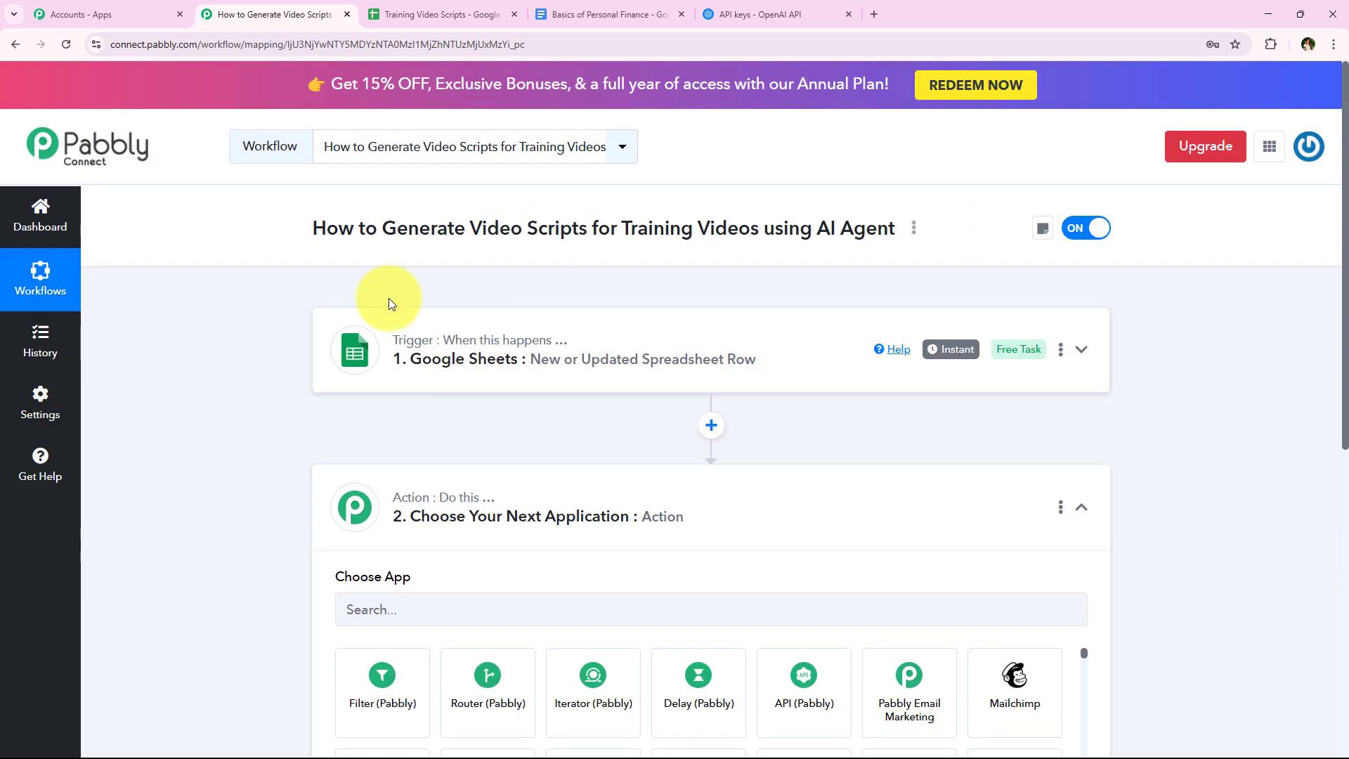
{"action": "scroll", "coordinate": [524, 410], "scroll_direction": "down", "scroll_amount": 4}
{"action": "left_click", "coordinate": [519, 413]}
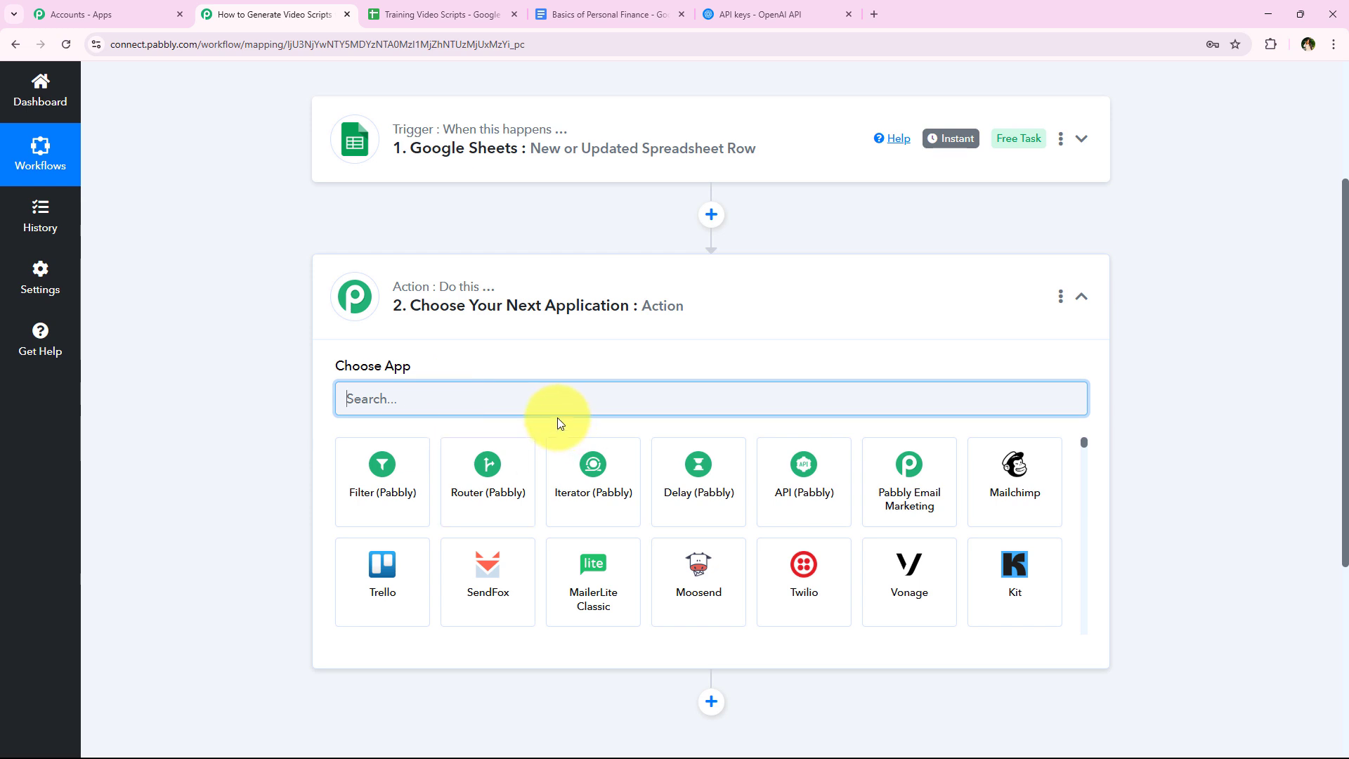
{"action": "type", "text": "Ope"}
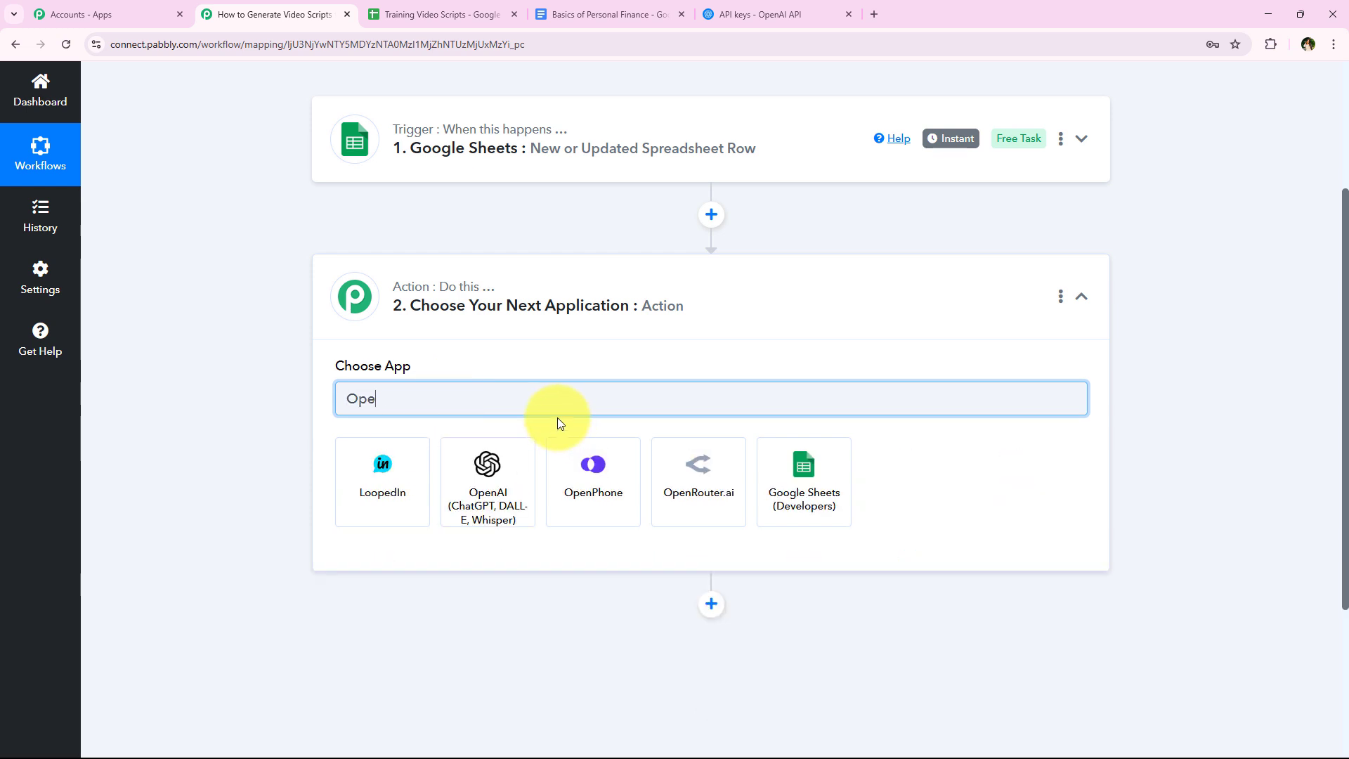
{"action": "type", "text": "nAI"}
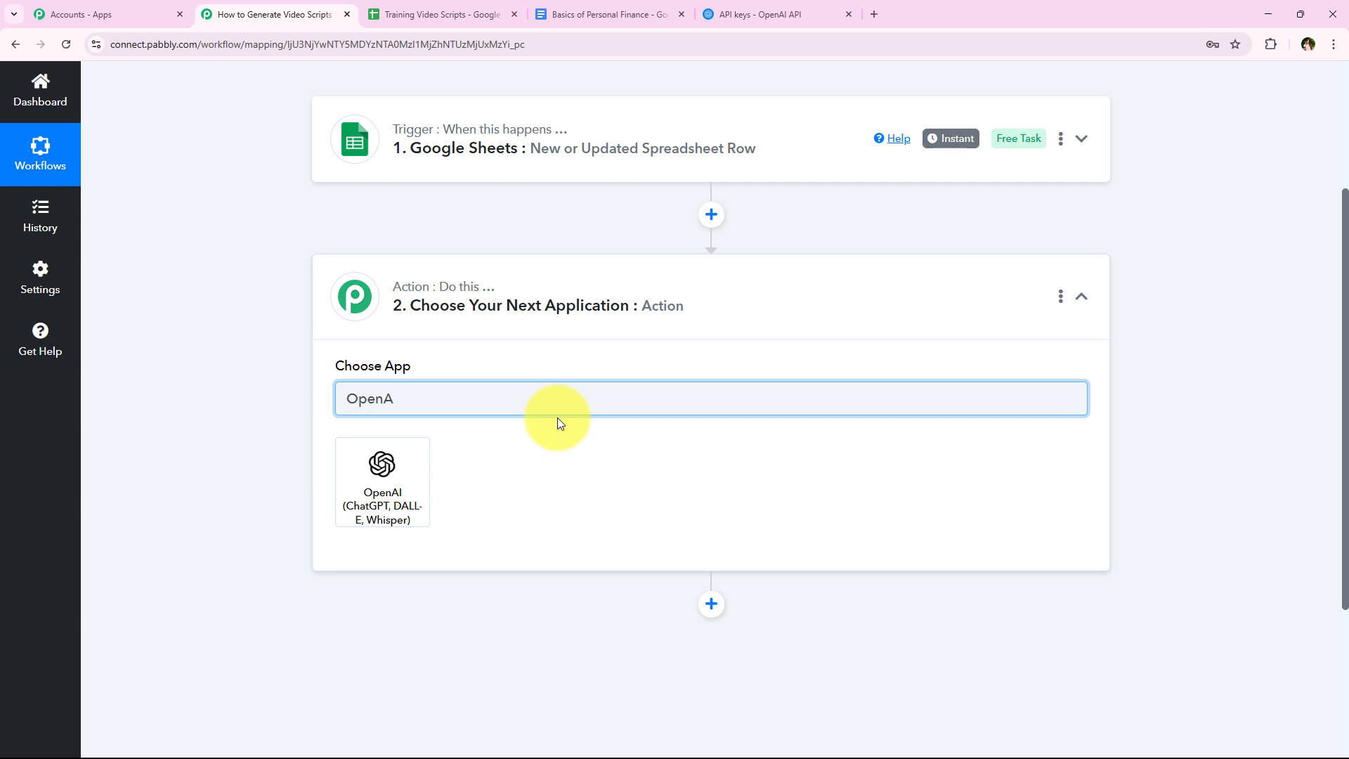
{"action": "left_click", "coordinate": [370, 531]}
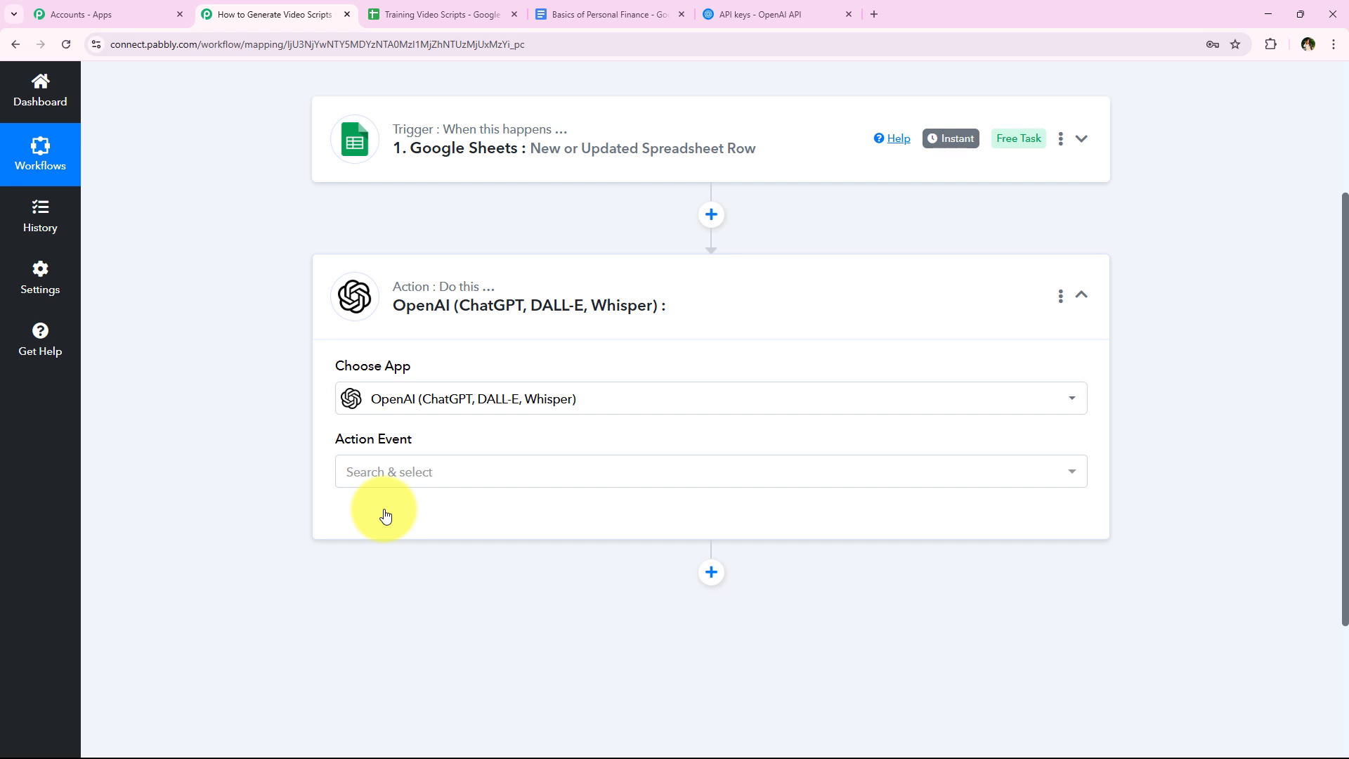
- Set the OpenAI action event to ChatGPT and start adding a new connection
{"action": "left_click", "coordinate": [370, 472]}
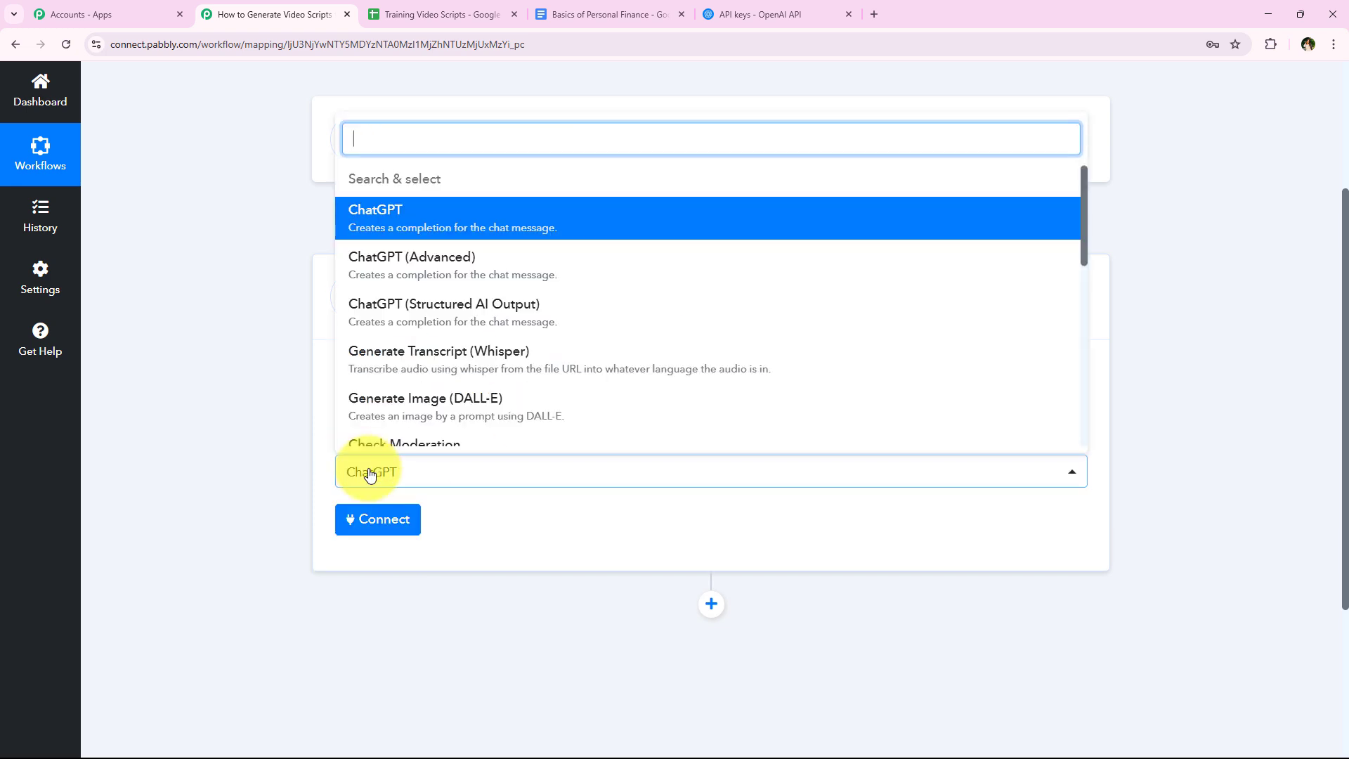
{"action": "left_click", "coordinate": [410, 222]}
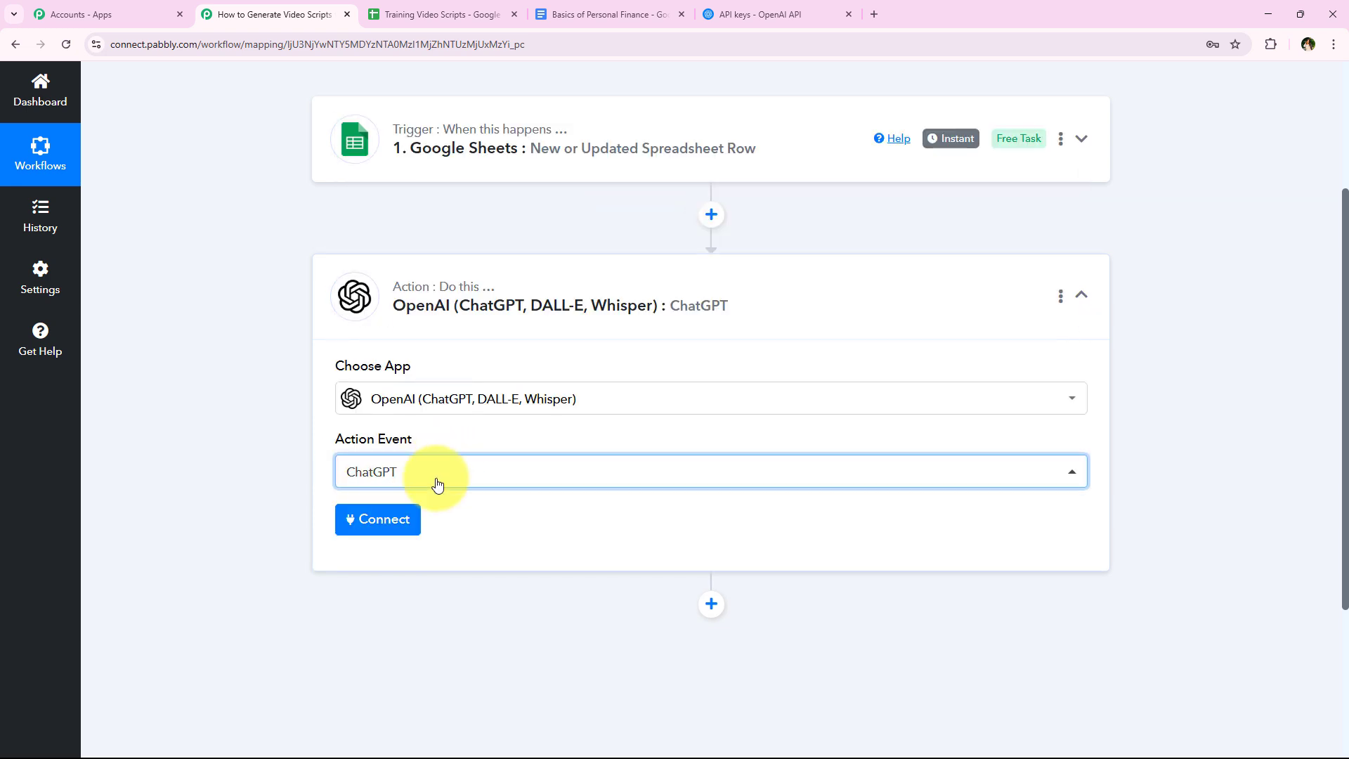
{"action": "left_click", "coordinate": [401, 519]}
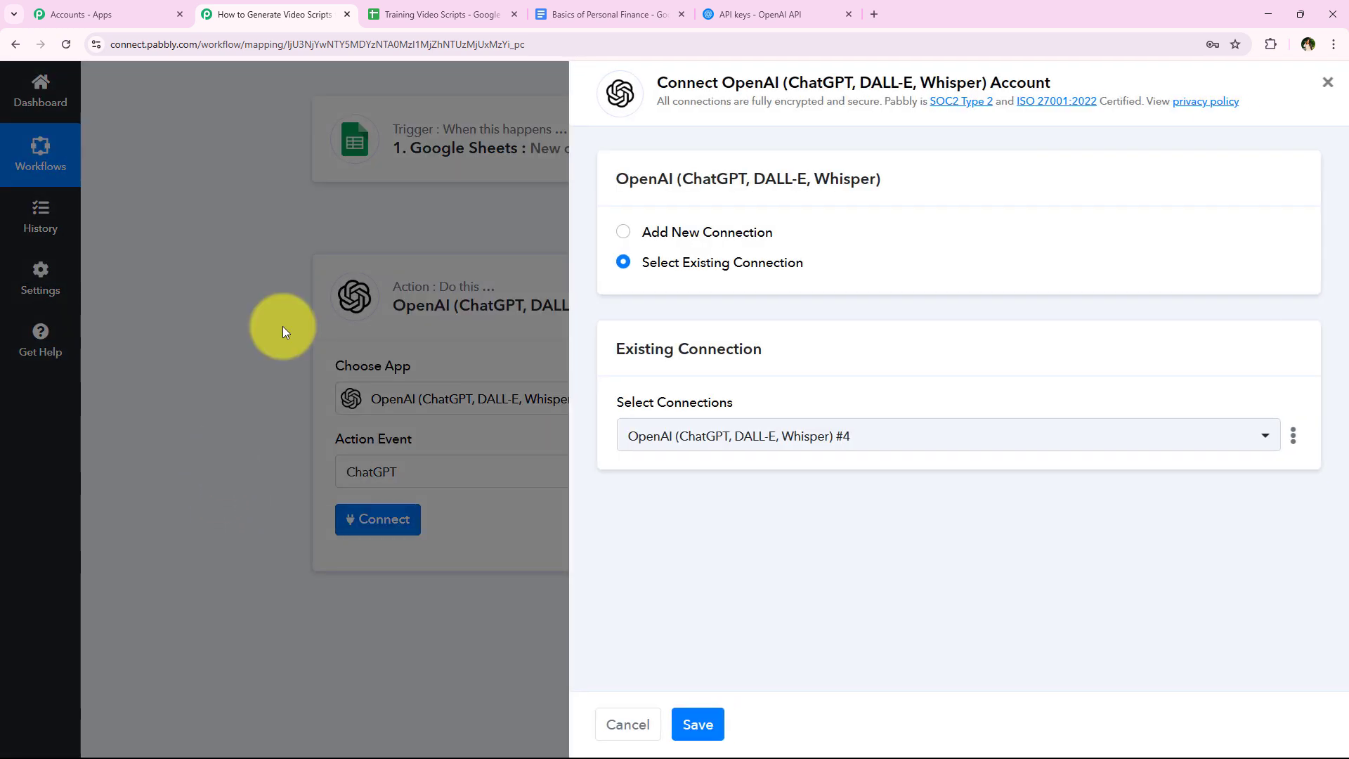
{"action": "left_click", "coordinate": [693, 235]}
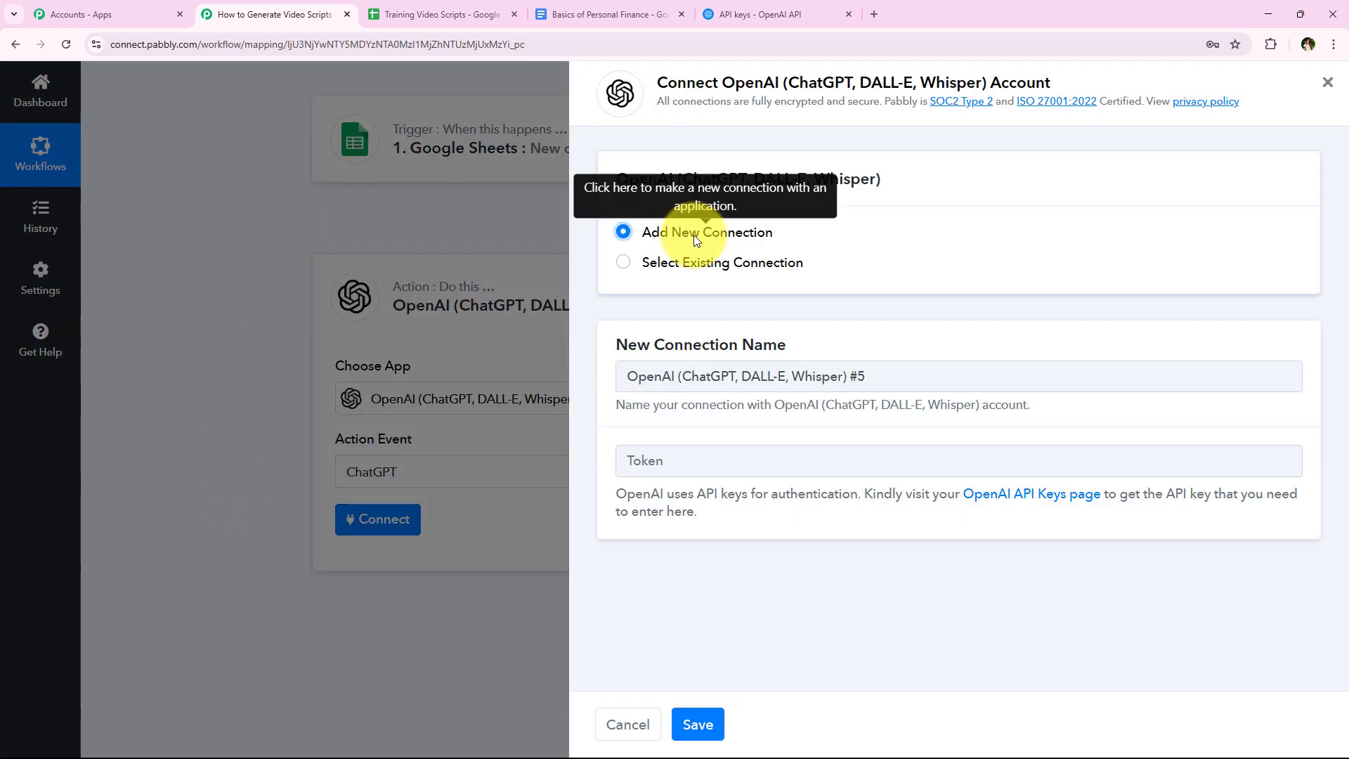
{"action": "left_click", "coordinate": [694, 257]}
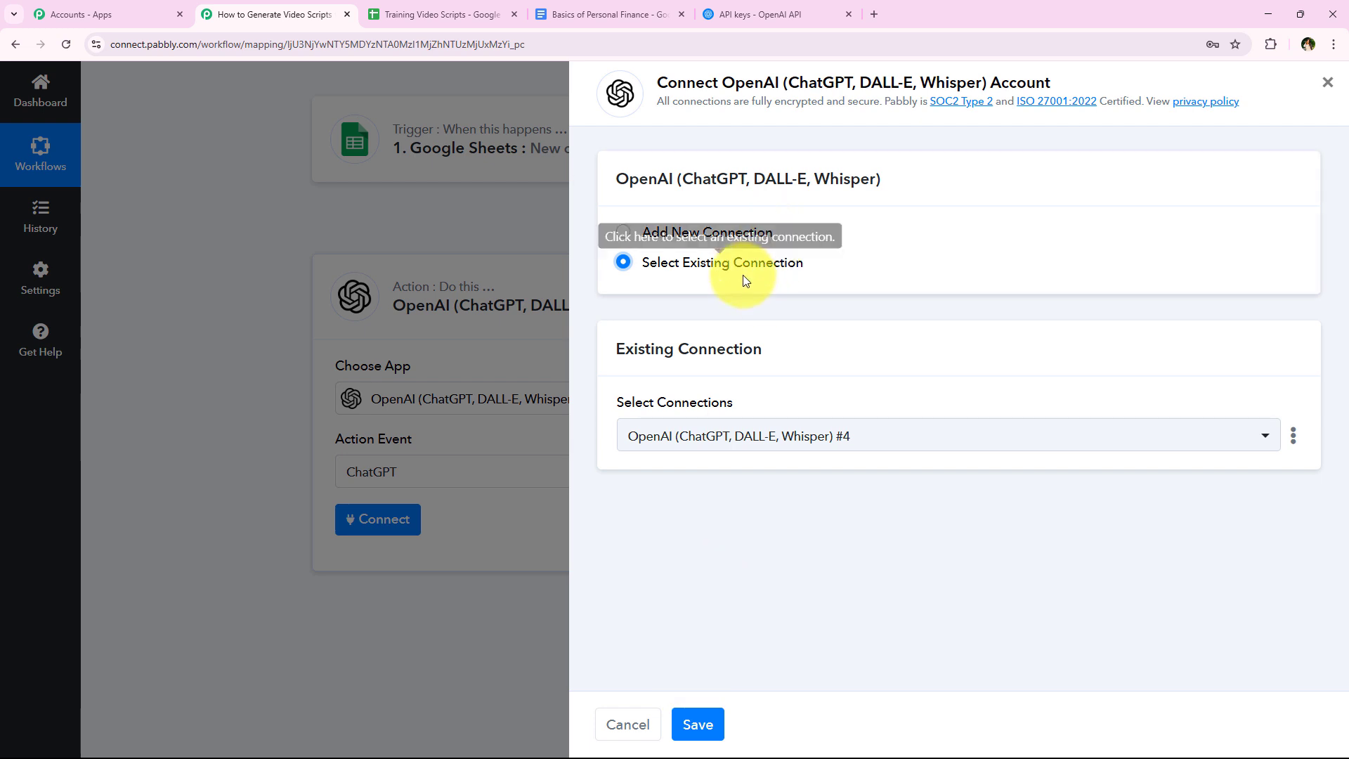
{"action": "left_click", "coordinate": [695, 234]}
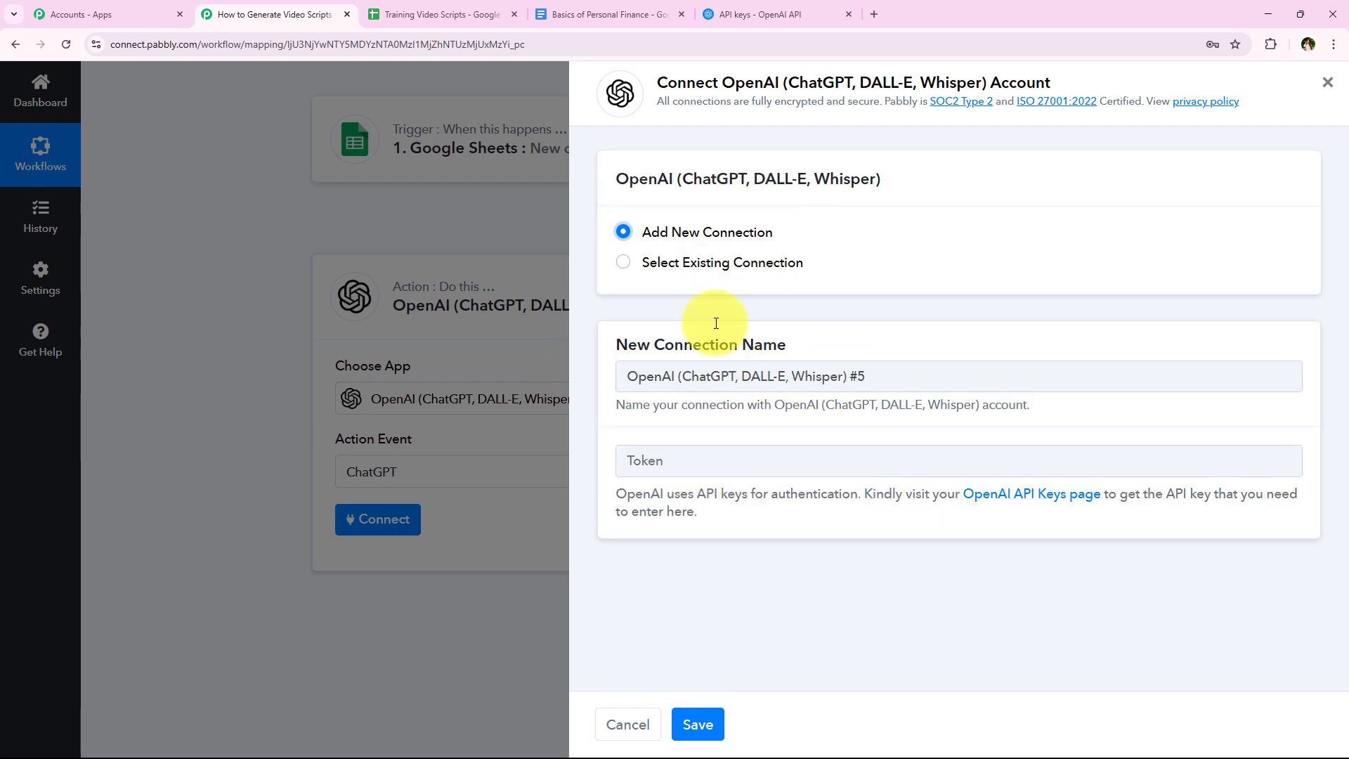
- Read the token instructions, open the linked OpenAI API Keys page, and close the older duplicate API keys page
{"action": "left_click_drag", "start_coordinate": [610, 495], "coordinate": [837, 537]}
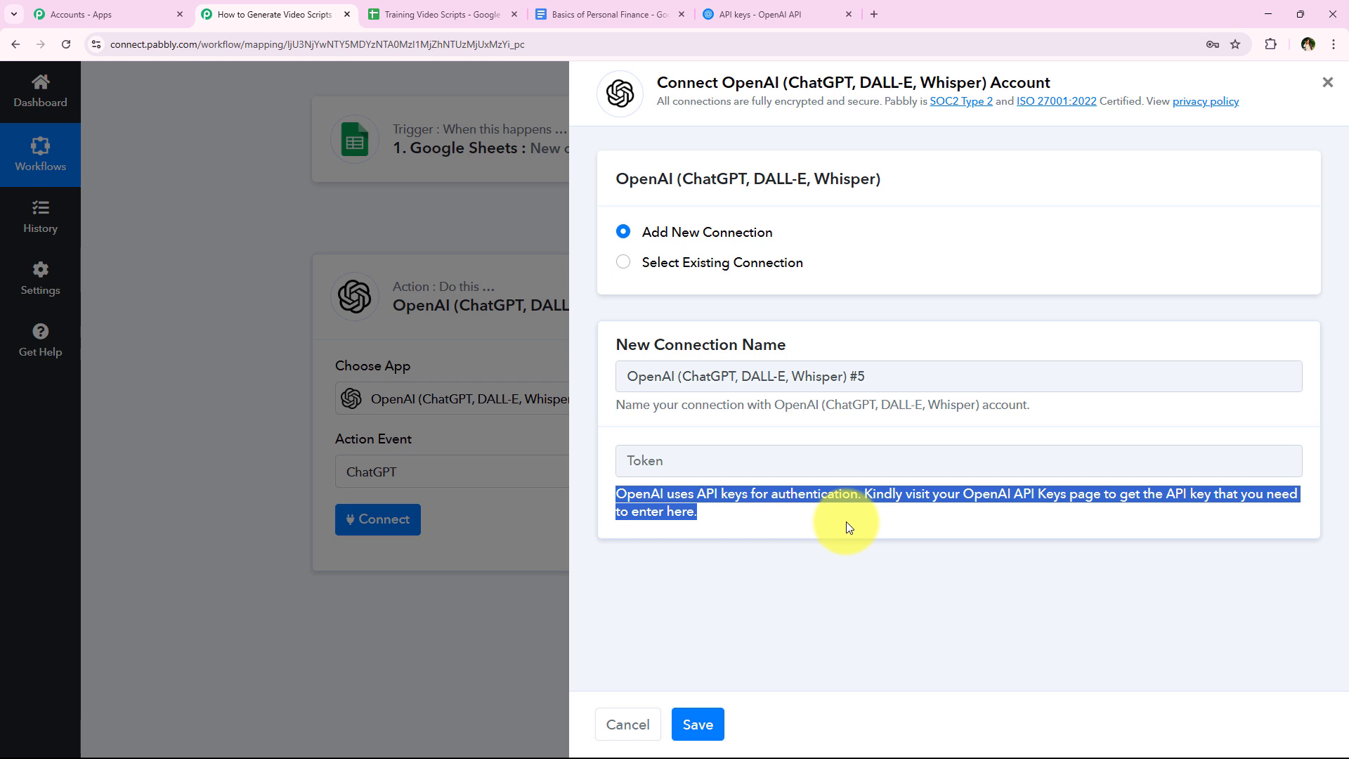
{"action": "left_click", "coordinate": [843, 524]}
{"action": "left_click_drag", "start_coordinate": [869, 494], "coordinate": [1099, 492]}
{"action": "left_click", "coordinate": [1101, 527]}
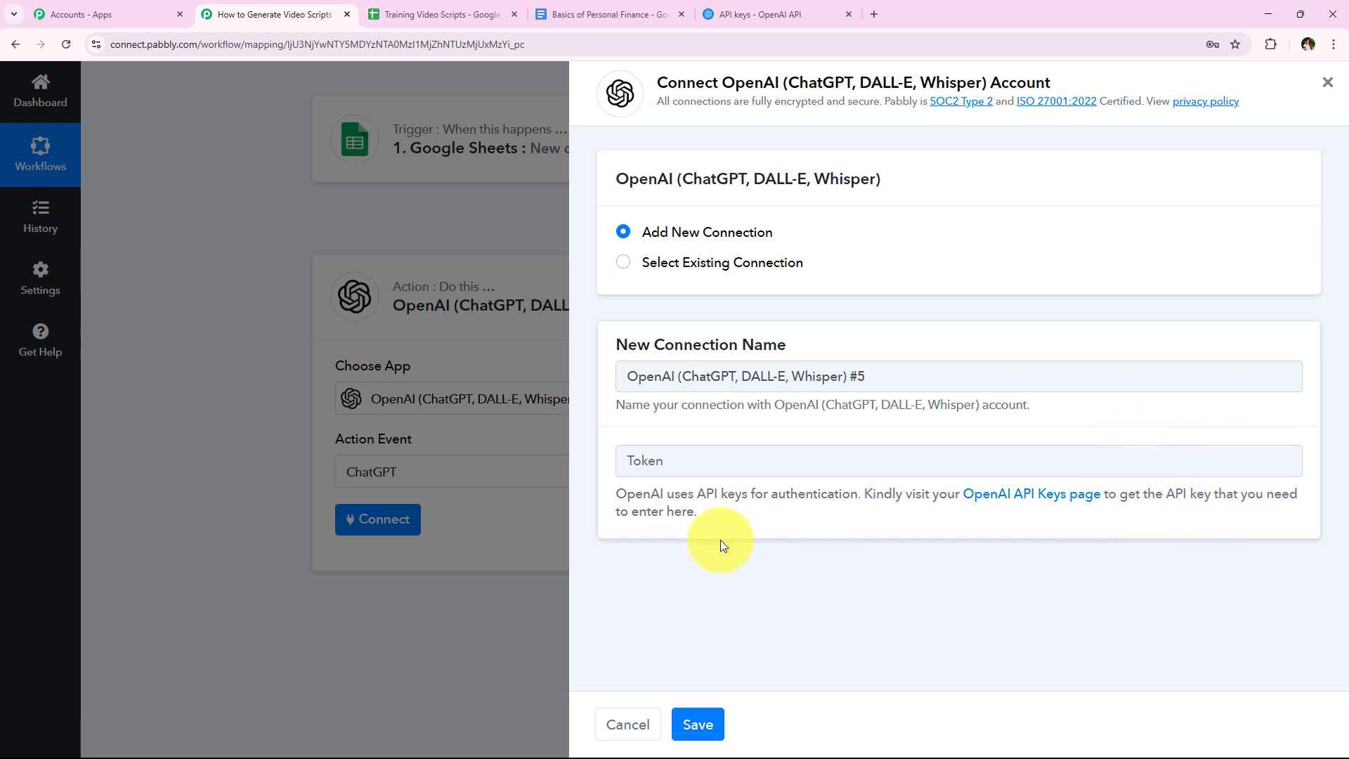
{"action": "left_click", "coordinate": [1032, 496]}
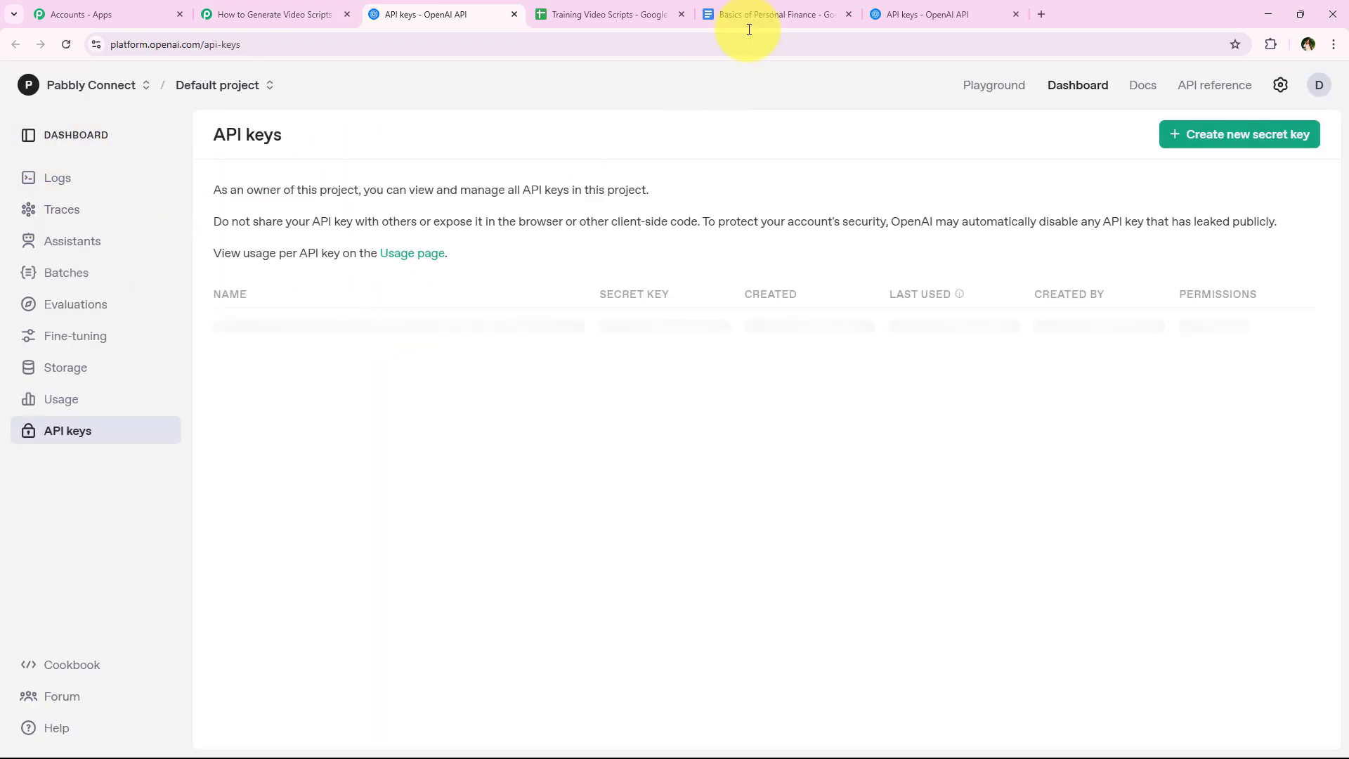
{"action": "left_click", "coordinate": [1016, 14]}
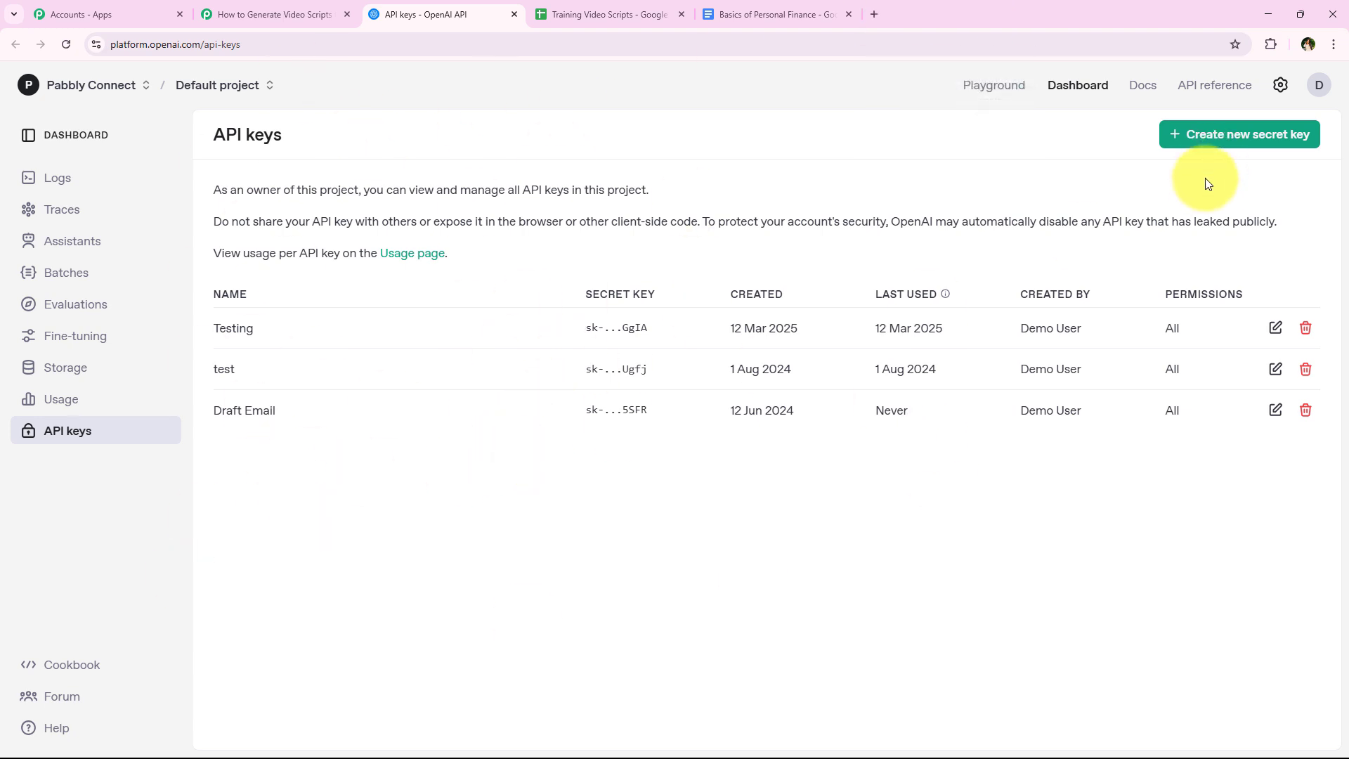
- Create a secret key named AI Agent in the Default project with All permissions, and copy the key
{"action": "left_click", "coordinate": [1246, 140]}
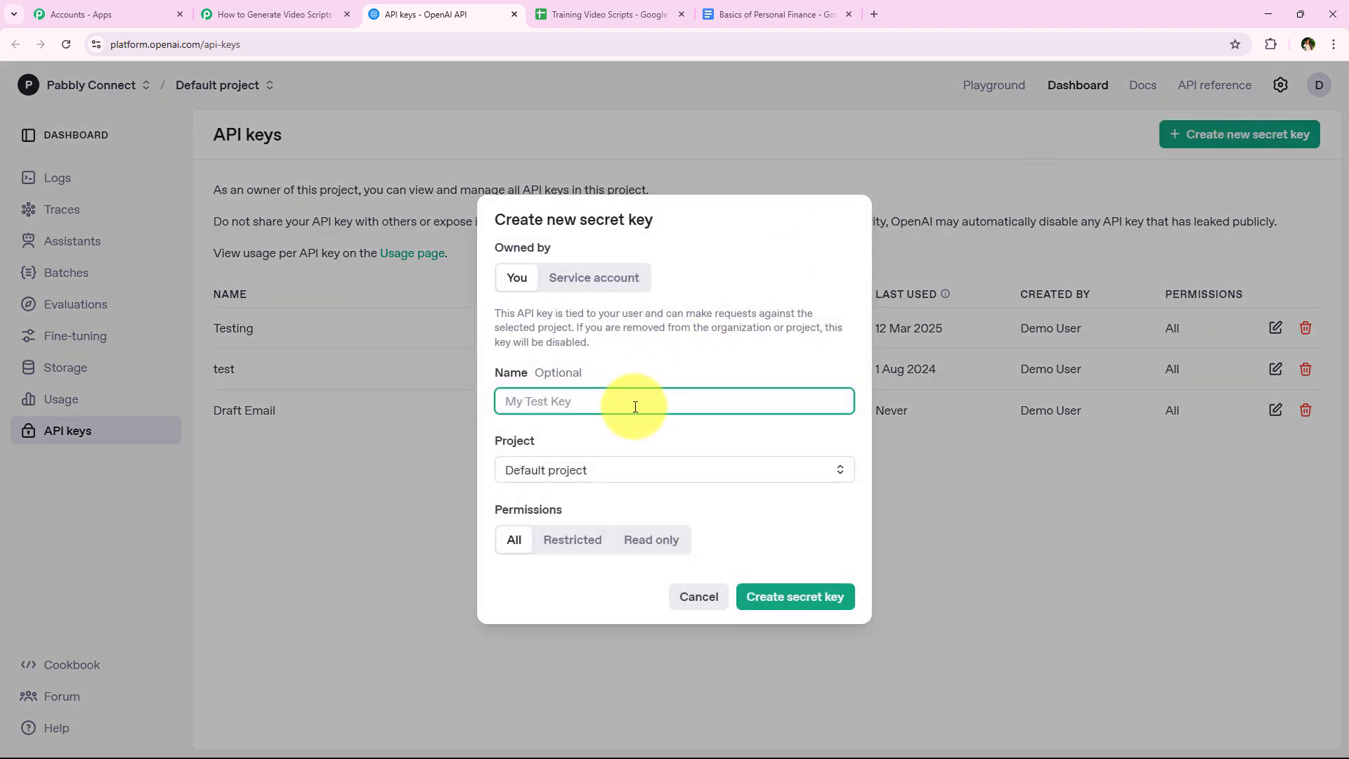
{"action": "type", "text": "AI Agent"}
{"action": "left_click", "coordinate": [604, 474]}
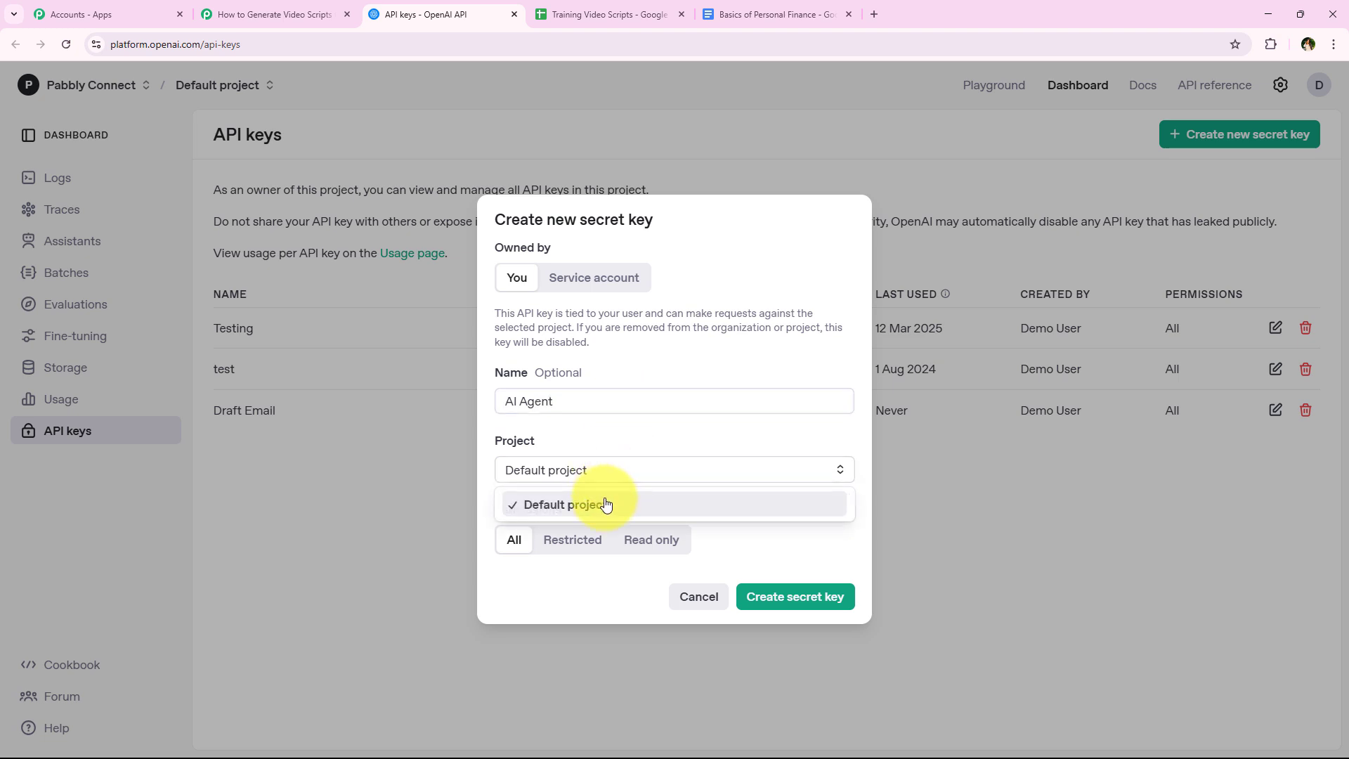
{"action": "left_click", "coordinate": [604, 503]}
{"action": "left_click", "coordinate": [808, 604]}
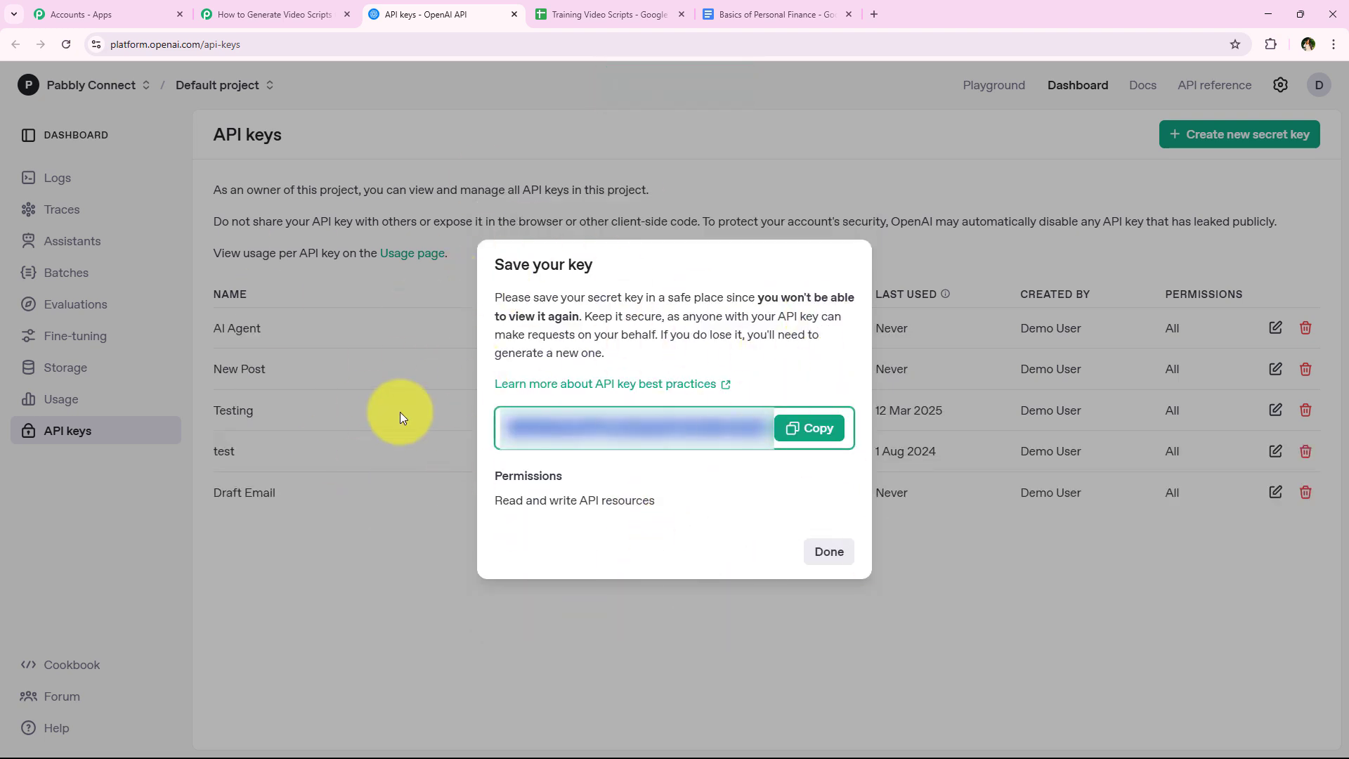
{"action": "left_click", "coordinate": [817, 430]}
{"action": "left_click", "coordinate": [813, 550]}
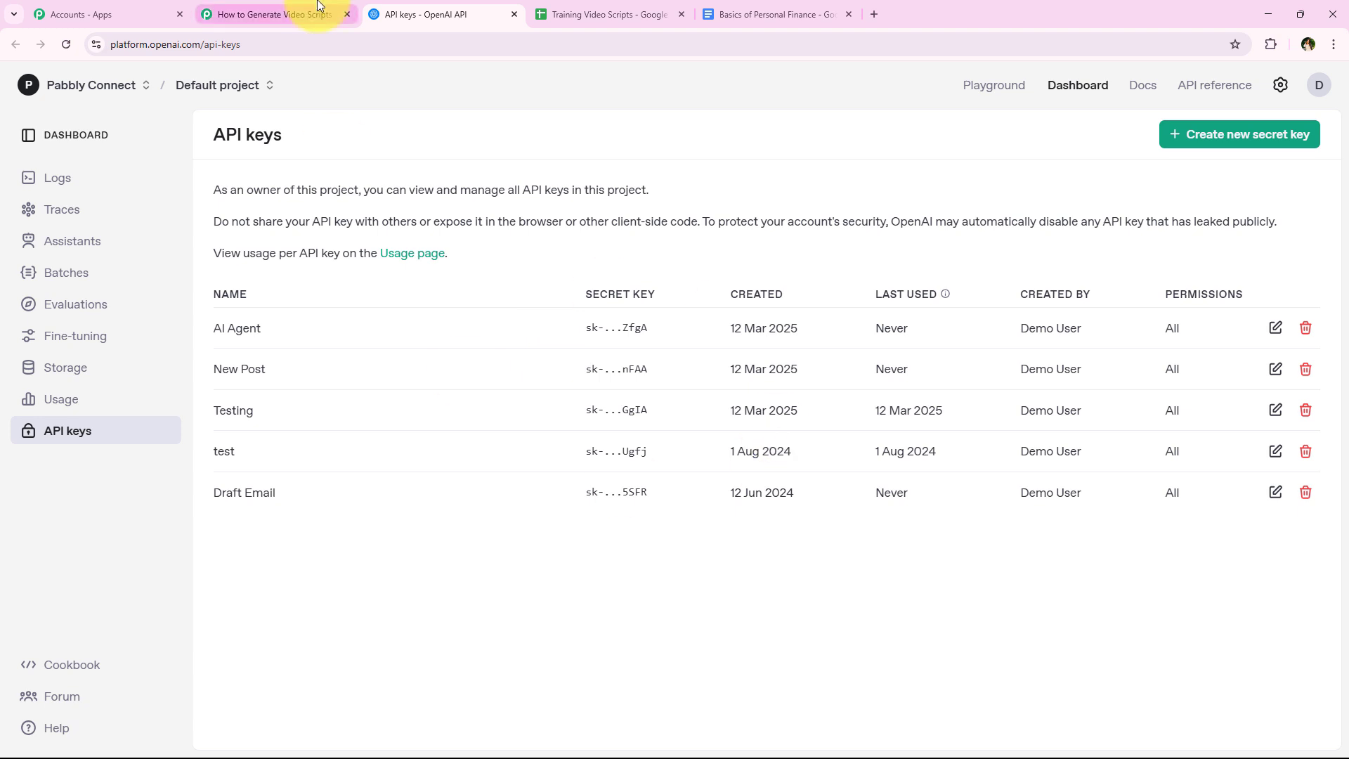
- Paste the API key as the token of the new OpenAI connection in Pabbly Connect and save the connection
{"action": "left_click", "coordinate": [274, 14]}
{"action": "right_click", "coordinate": [683, 460]}
{"action": "left_click", "coordinate": [745, 594]}
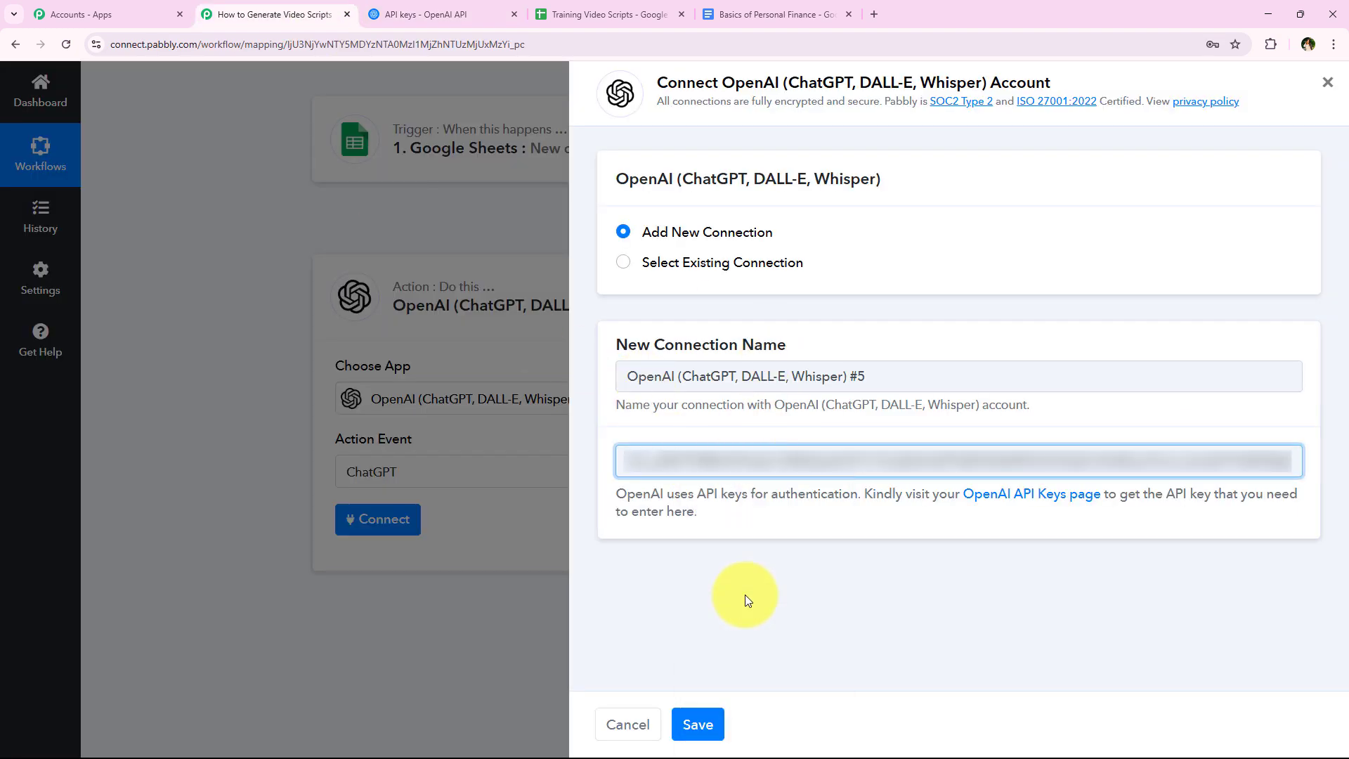
{"action": "left_click", "coordinate": [807, 600]}
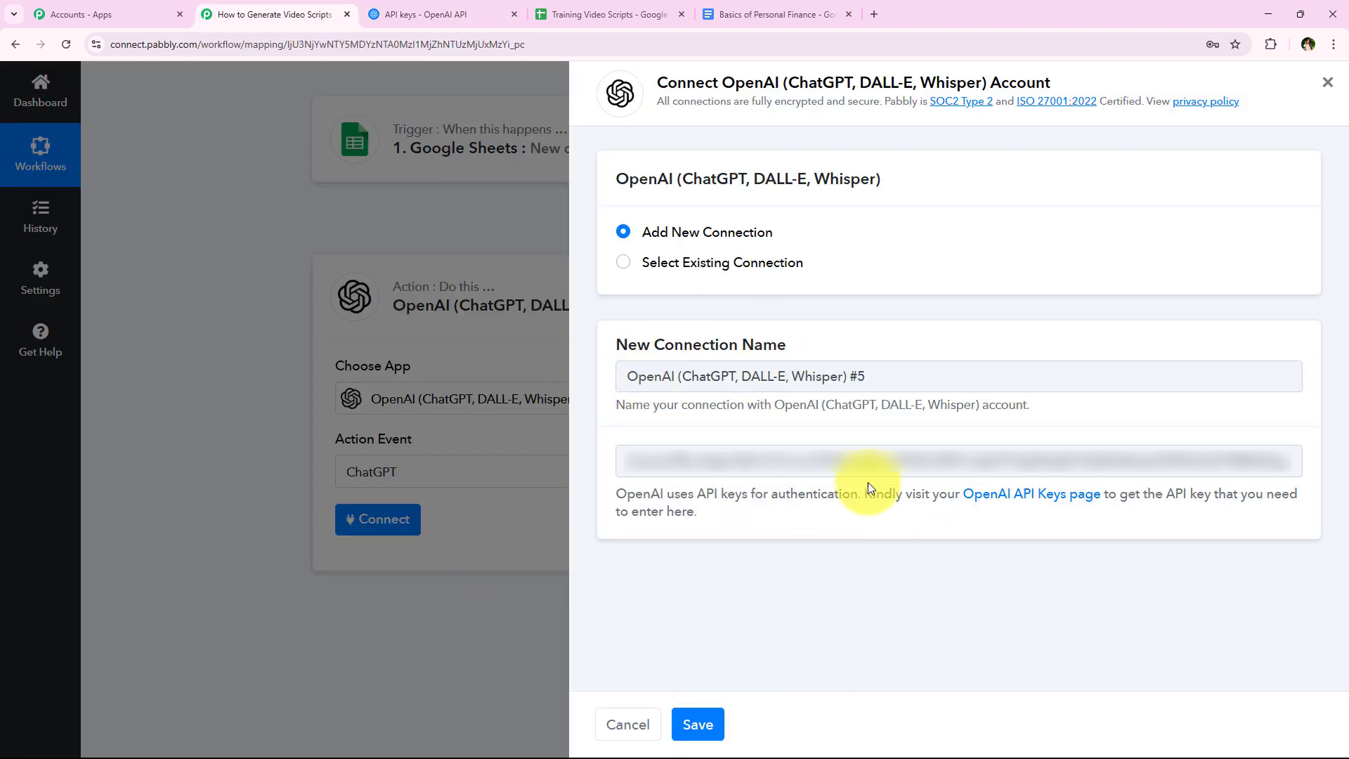
{"action": "left_click", "coordinate": [694, 725]}
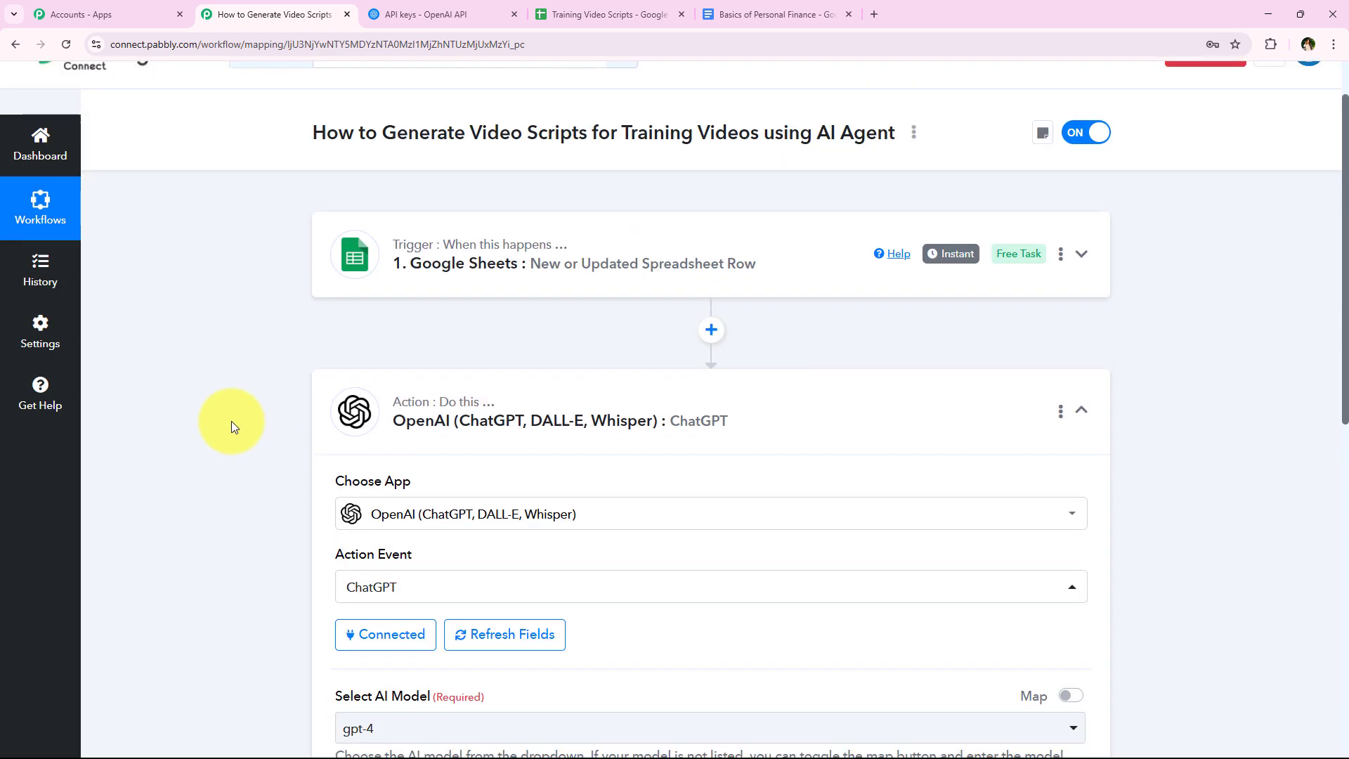
- Select gpt-4 as the AI model for the ChatGPT action
{"action": "scroll", "coordinate": [233, 426], "scroll_direction": "down", "scroll_amount": 2}
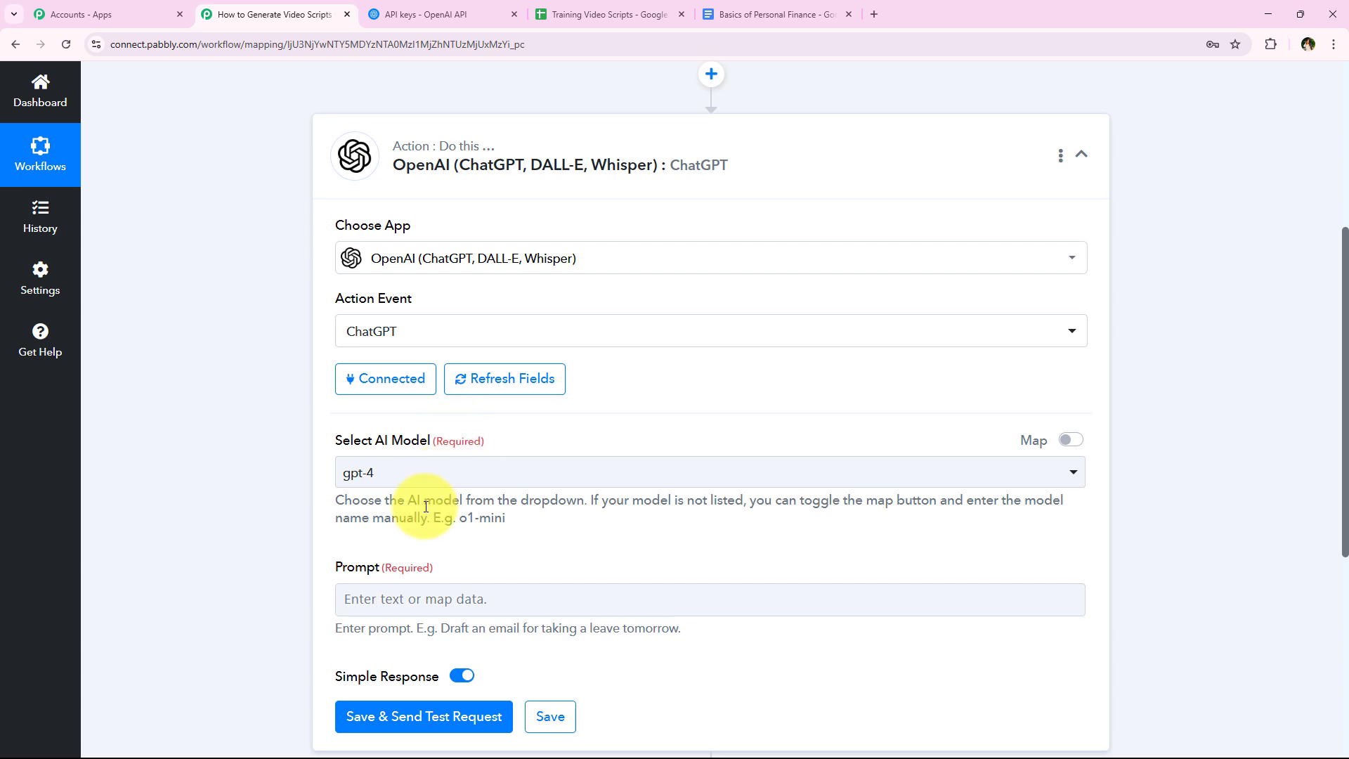
{"action": "left_click", "coordinate": [424, 482]}
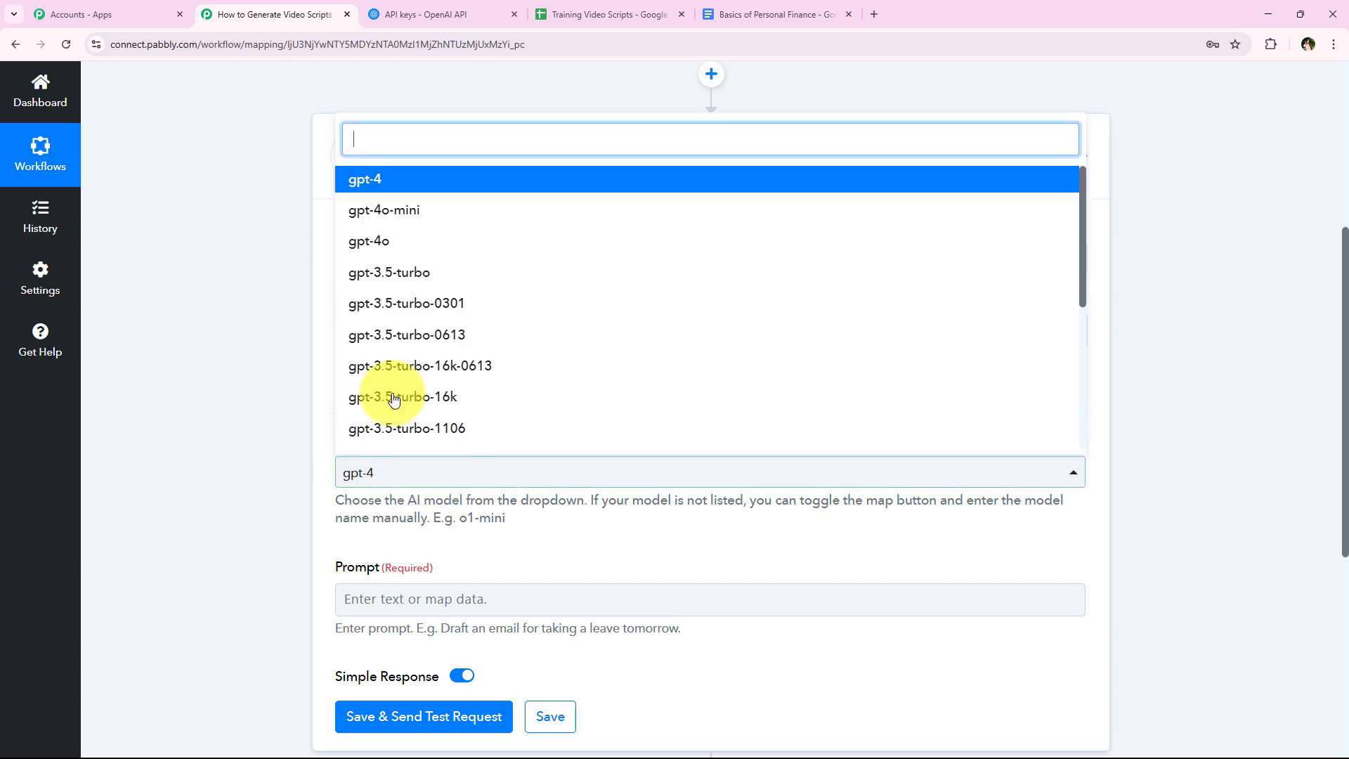
{"action": "left_click", "coordinate": [422, 177]}
- Paste and review a structured video script prompt with Video Topic, Key Points to Cover and Target Audience lines plus Introduction, Main Content and Conclusion instructions
{"action": "scroll", "coordinate": [208, 458], "scroll_direction": "down", "scroll_amount": 1}
{"action": "scroll", "coordinate": [207, 458], "scroll_direction": "down", "scroll_amount": 1}
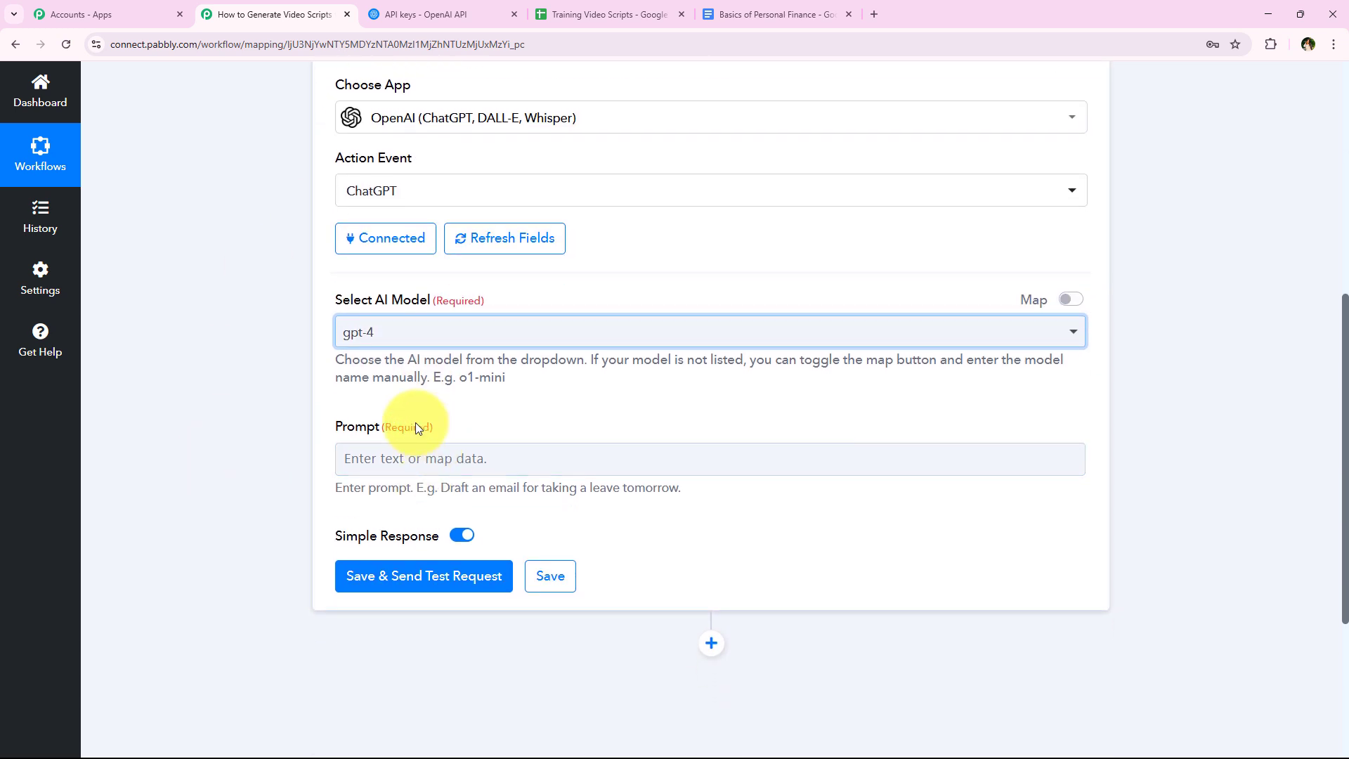
{"action": "scroll", "coordinate": [263, 483], "scroll_direction": "down", "scroll_amount": 1}
{"action": "scroll", "coordinate": [263, 483], "scroll_direction": "down", "scroll_amount": 1}
{"action": "left_click", "coordinate": [422, 317]}
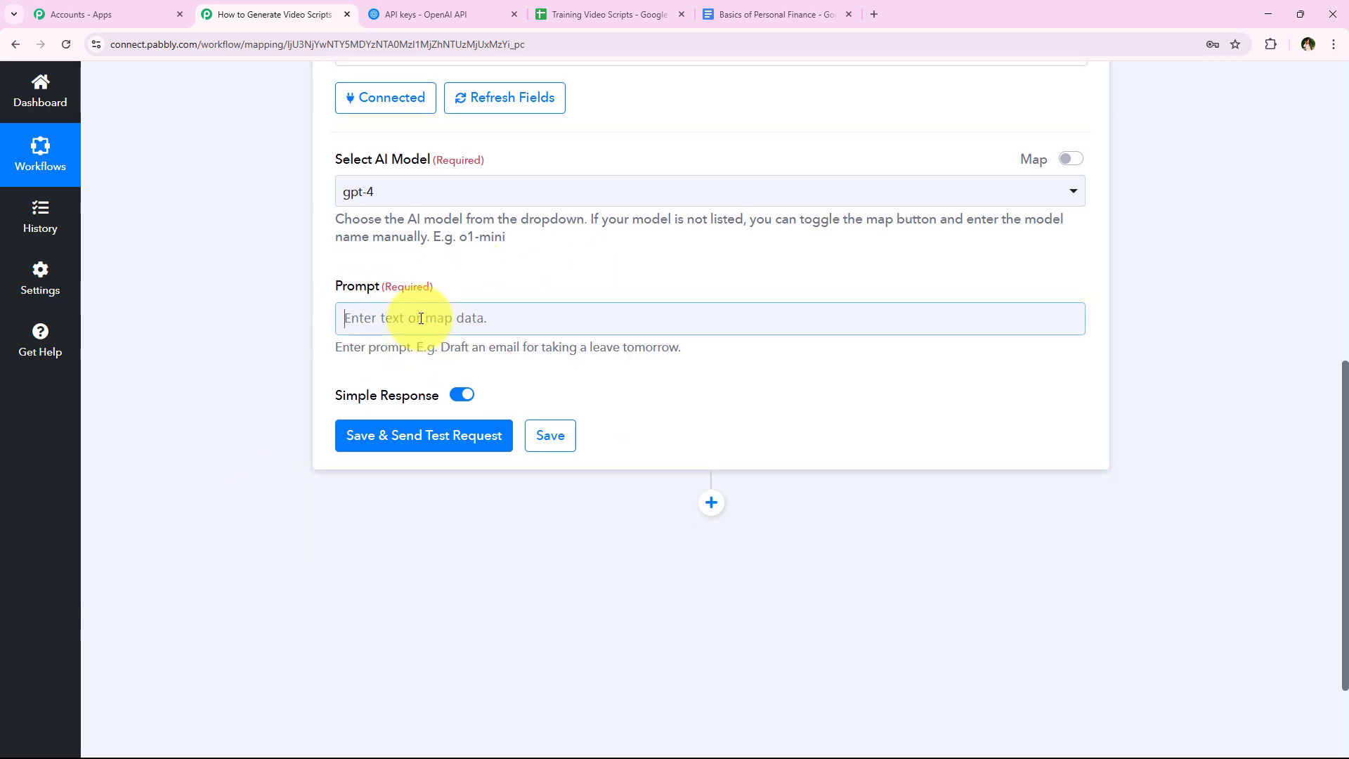
{"action": "key", "text": "ctrl+v"}
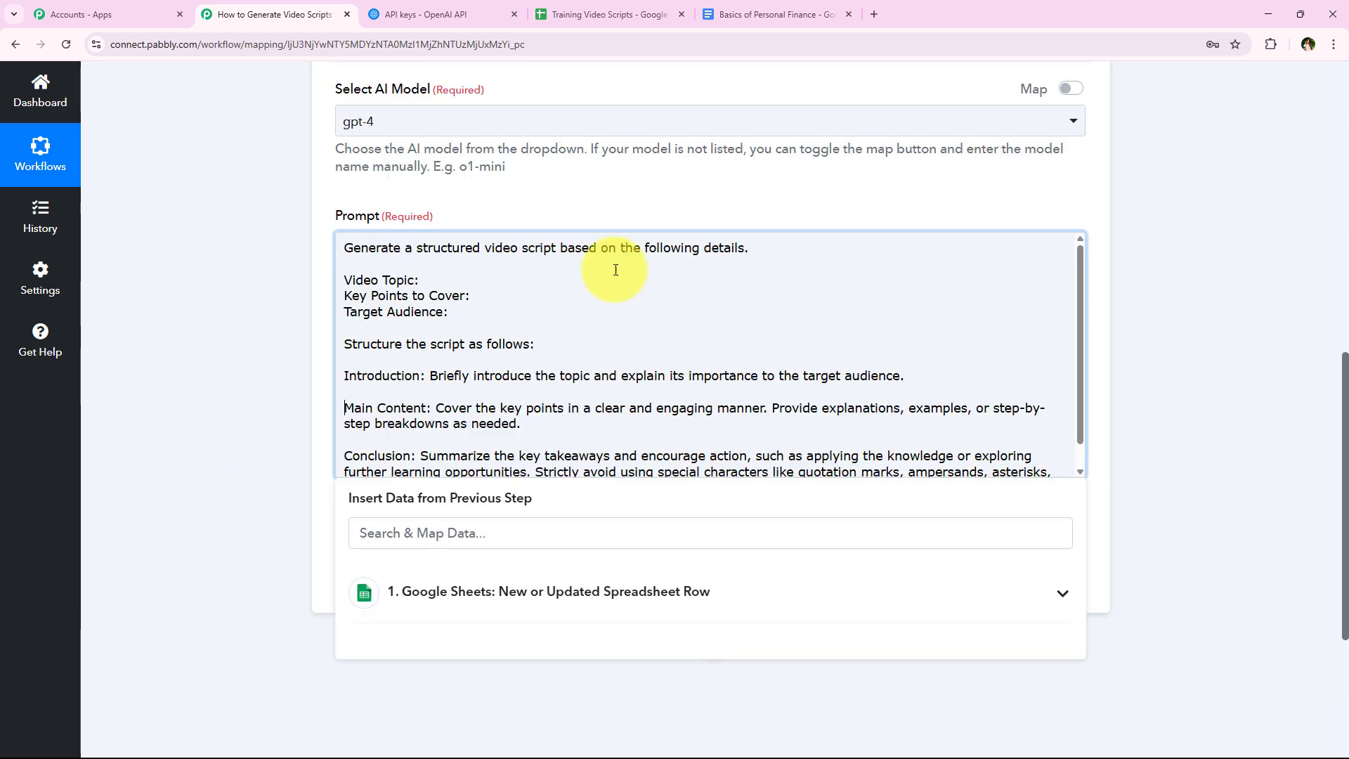
{"action": "scroll", "coordinate": [607, 398], "scroll_direction": "down", "scroll_amount": 1}
{"action": "scroll", "coordinate": [590, 404], "scroll_direction": "up", "scroll_amount": 1}
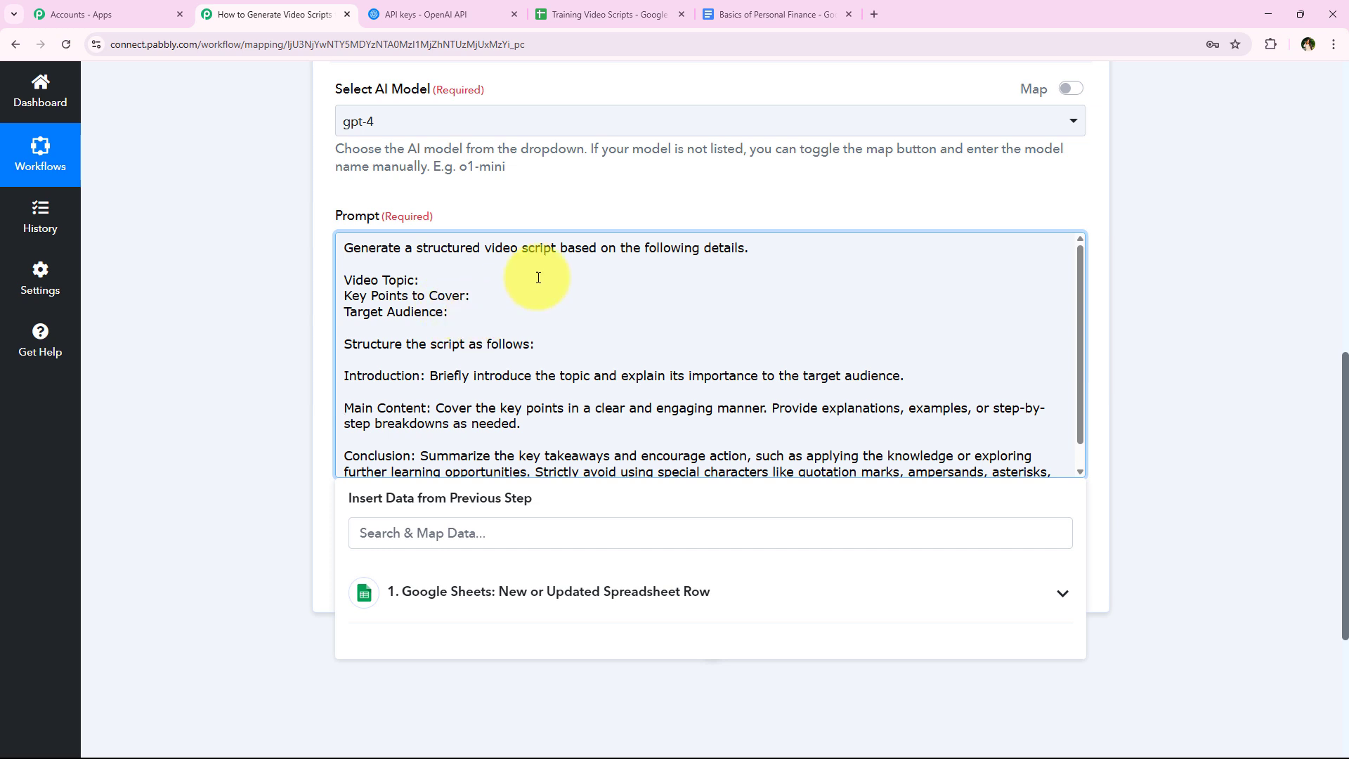
{"action": "left_click", "coordinate": [513, 305]}
{"action": "left_click", "coordinate": [512, 312]}
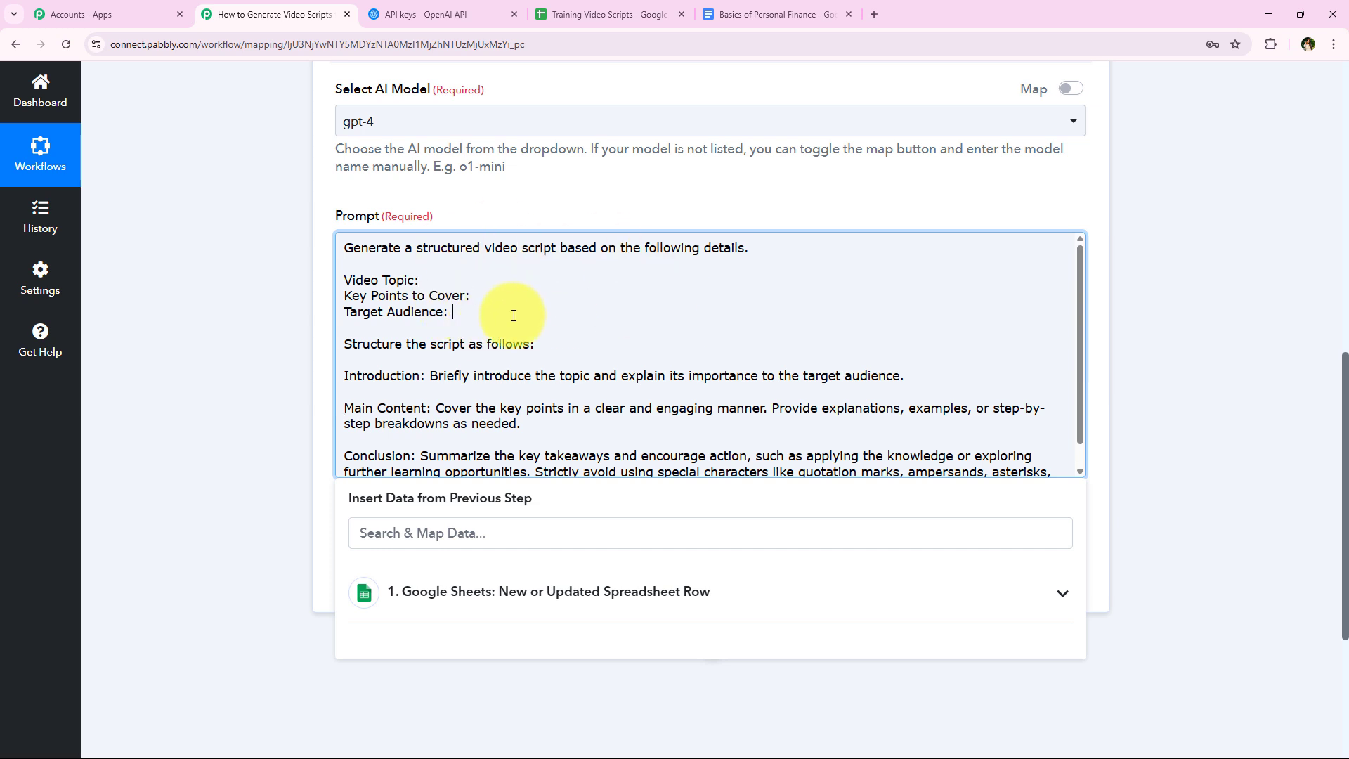
- Map the Video Topic value from the Google Sheets step into the prompt's Video Topic line
{"action": "left_click", "coordinate": [527, 274]}
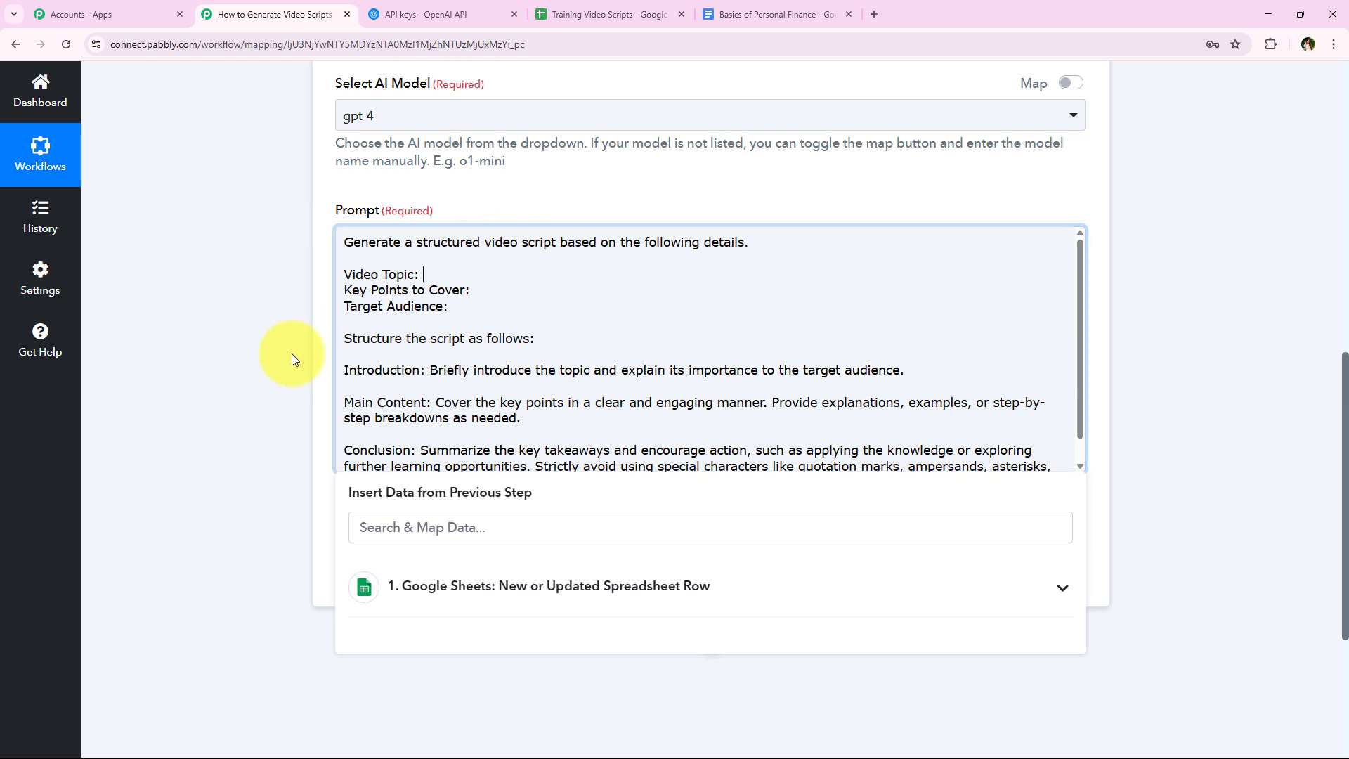
{"action": "scroll", "coordinate": [287, 372], "scroll_direction": "down", "scroll_amount": 1}
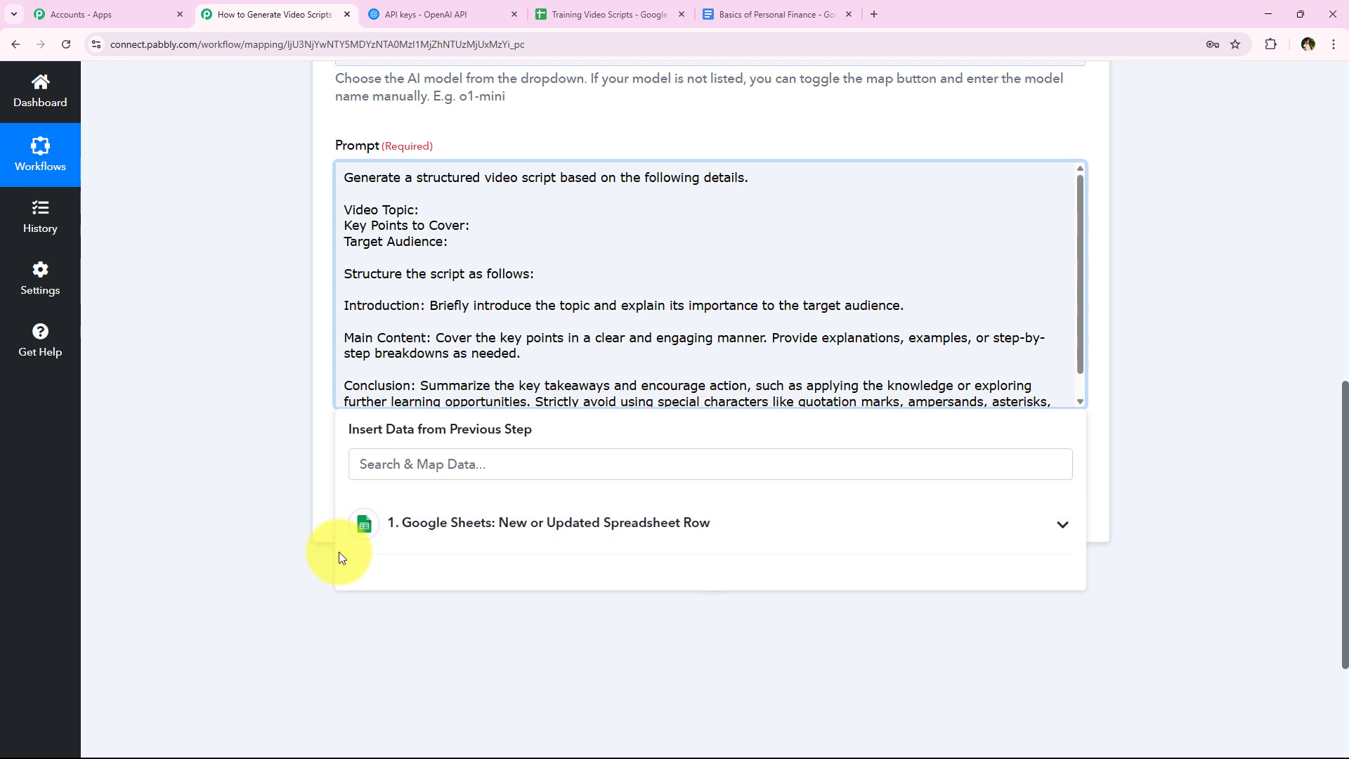
{"action": "left_click", "coordinate": [466, 520]}
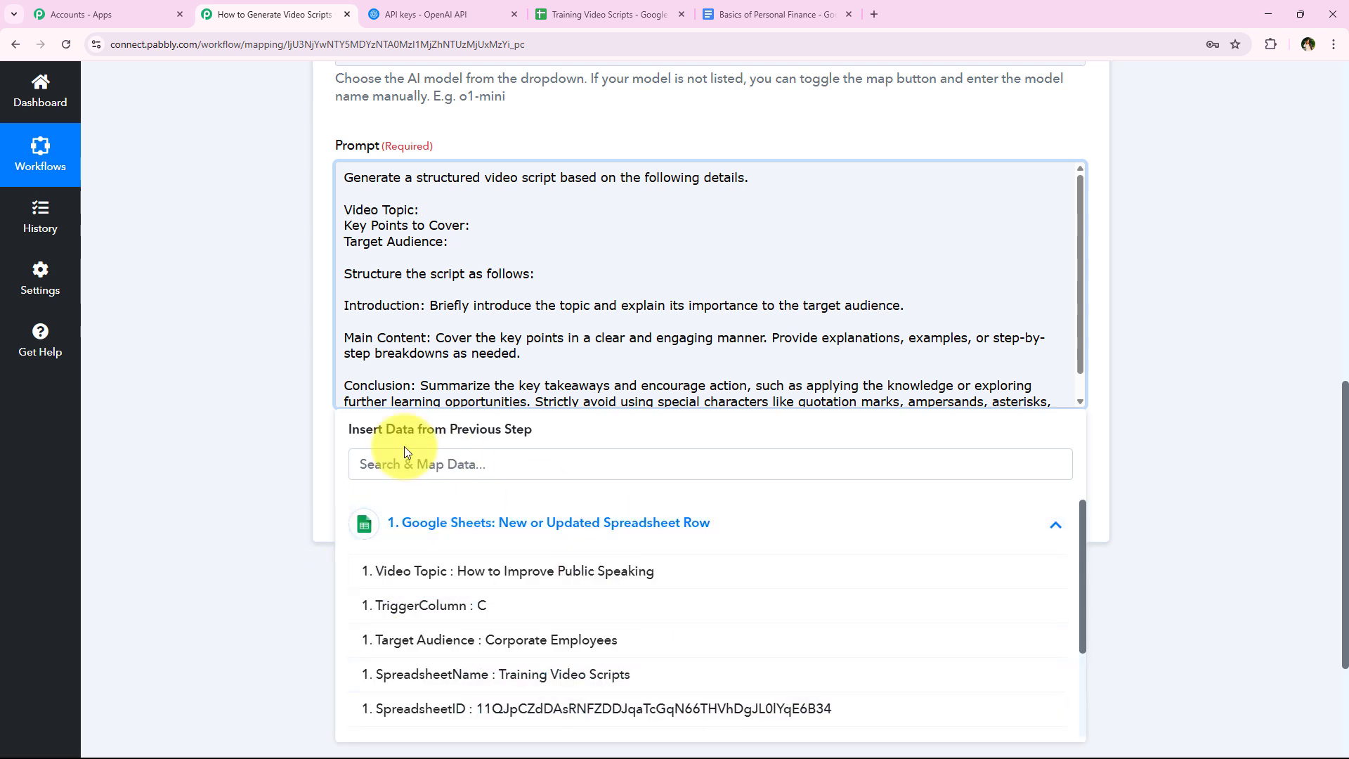
{"action": "left_click", "coordinate": [437, 537]}
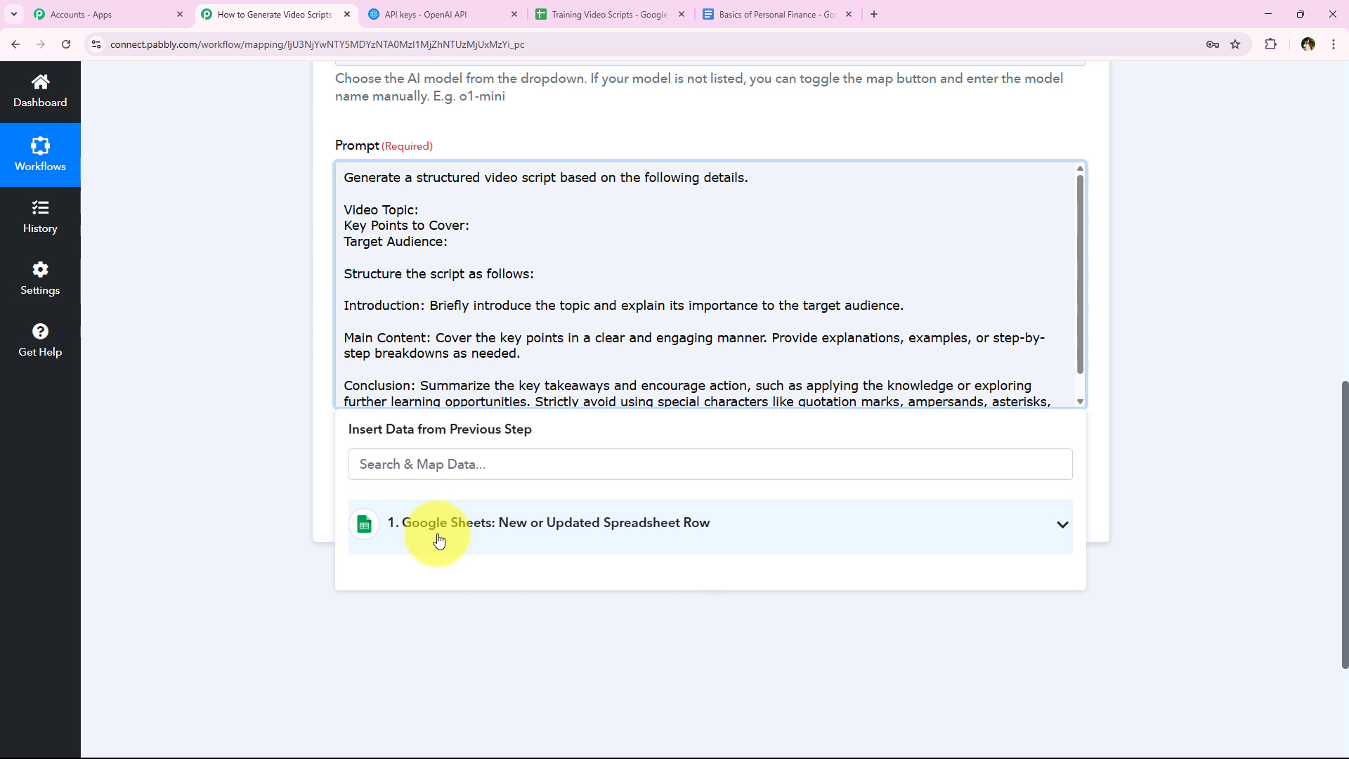
{"action": "left_click", "coordinate": [437, 535]}
{"action": "left_click", "coordinate": [454, 456]}
{"action": "type", "text": "y"}
{"action": "key", "text": "BackSpace"}
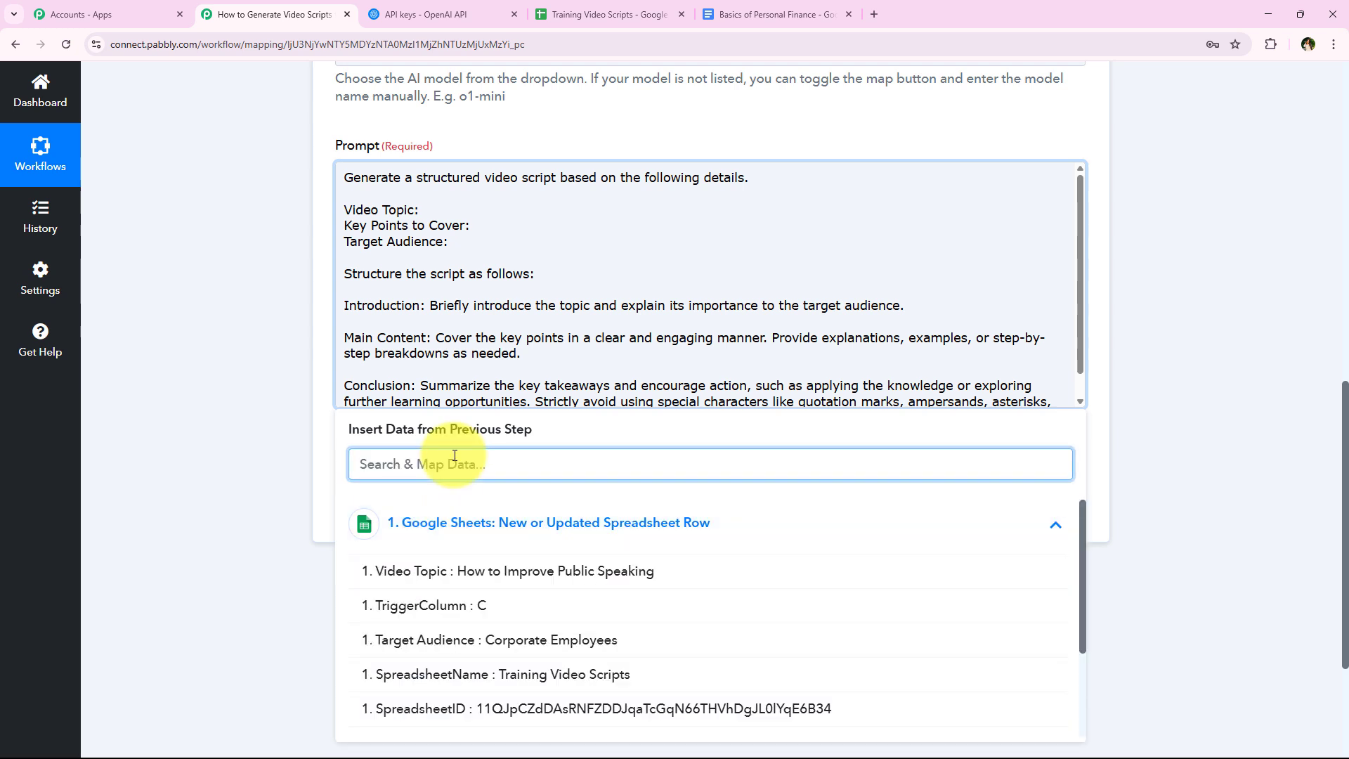
{"action": "type", "text": "top"}
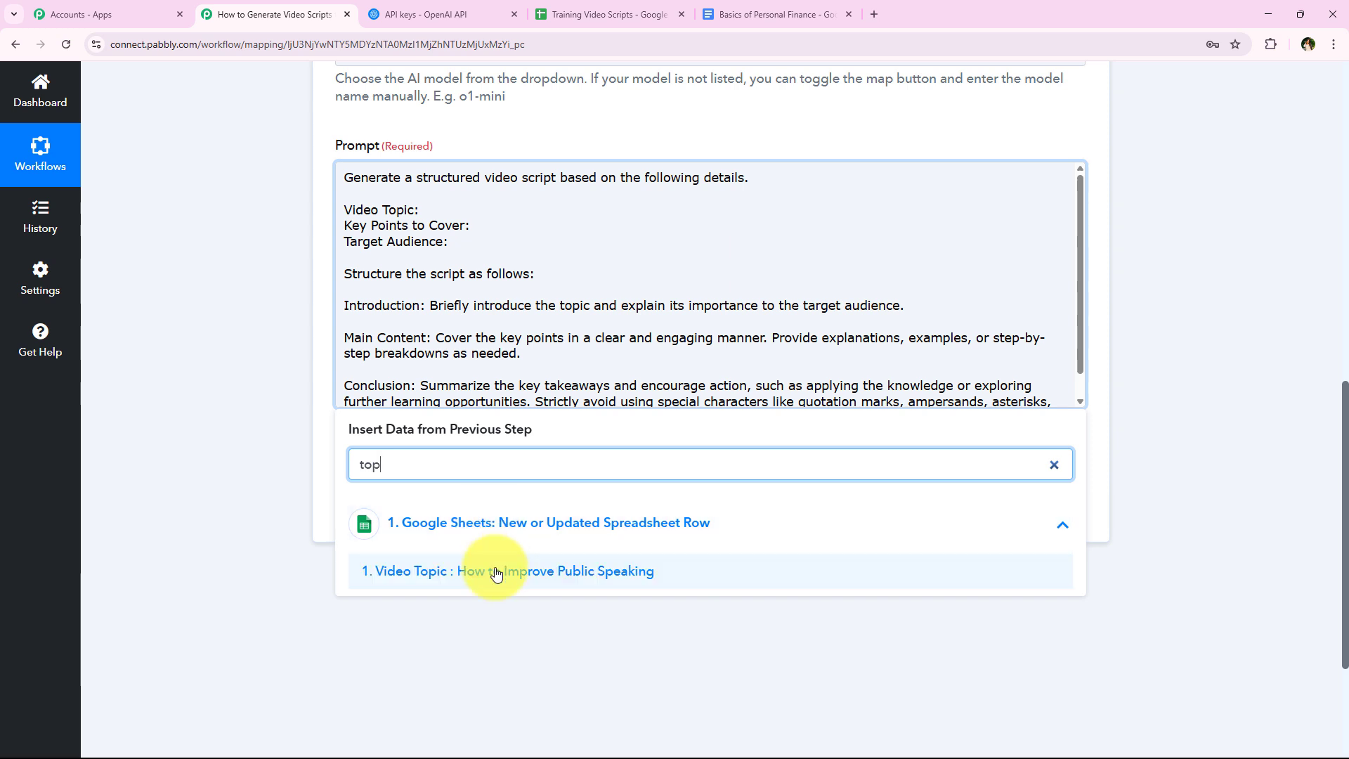
{"action": "left_click", "coordinate": [550, 571]}
- Map the Key Points To Cover value from the Google Sheets step into the prompt's Key Points to Cover line
{"action": "left_click", "coordinate": [518, 235]}
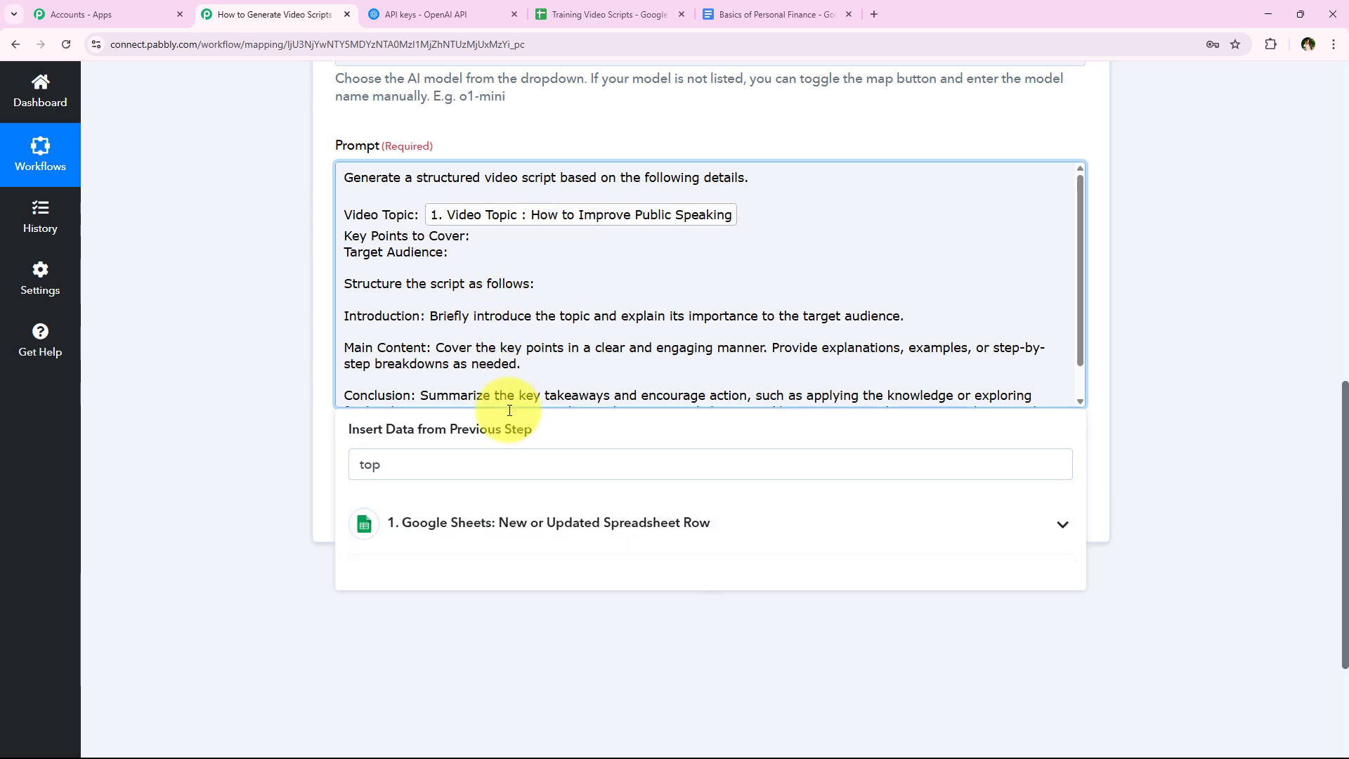
{"action": "left_click", "coordinate": [491, 457]}
{"action": "type", "text": "key"}
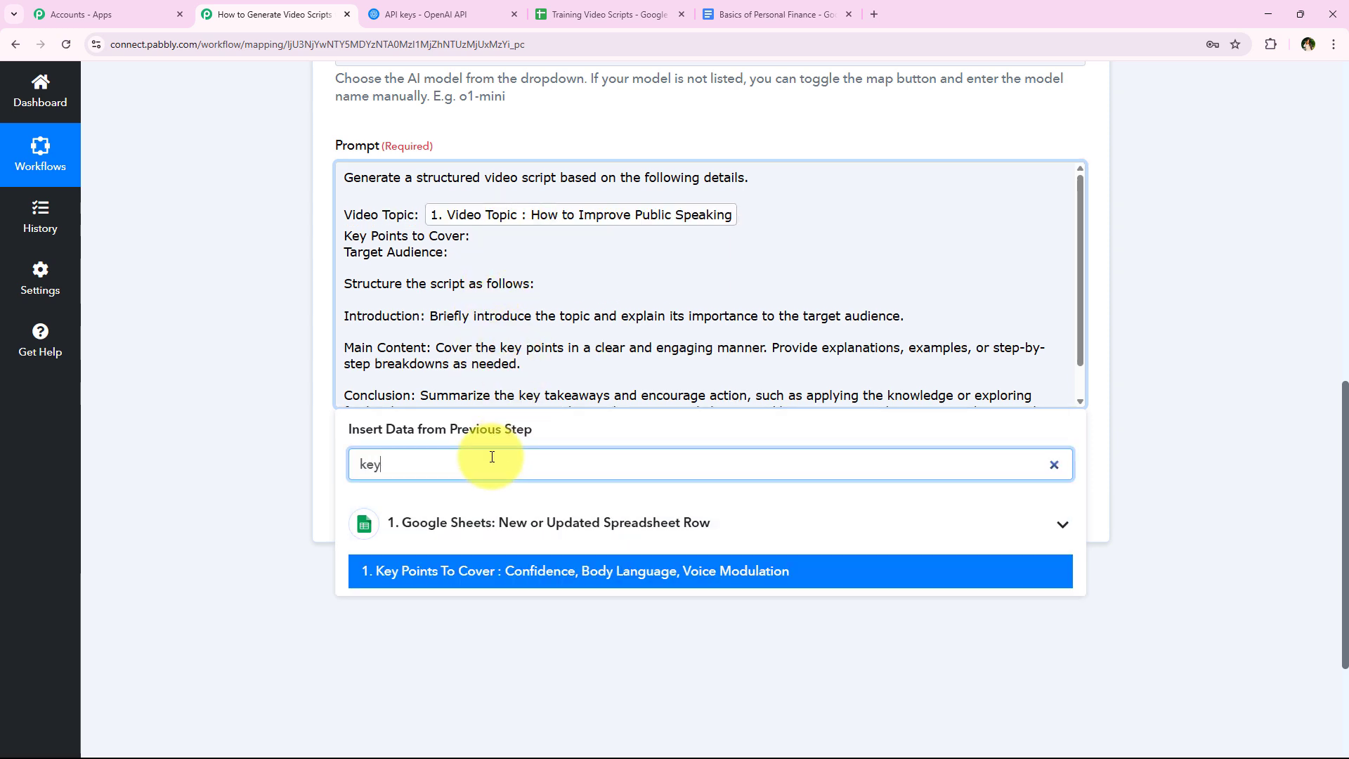
{"action": "left_click", "coordinate": [527, 578]}
- Map the Target Audience value from the Google Sheets step into the prompt's Target Audience line
{"action": "left_click", "coordinate": [584, 265]}
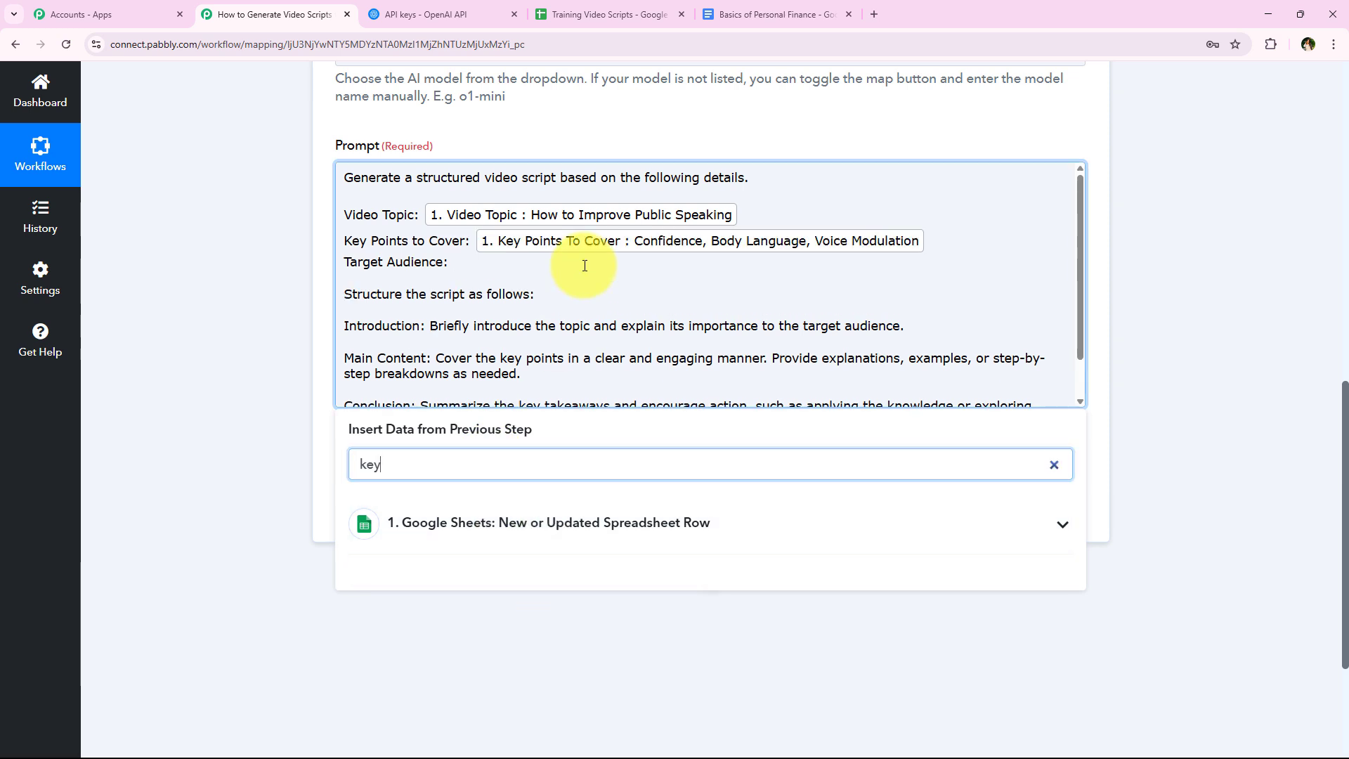
{"action": "left_click", "coordinate": [508, 459]}
{"action": "key", "text": "ctrl+a"}
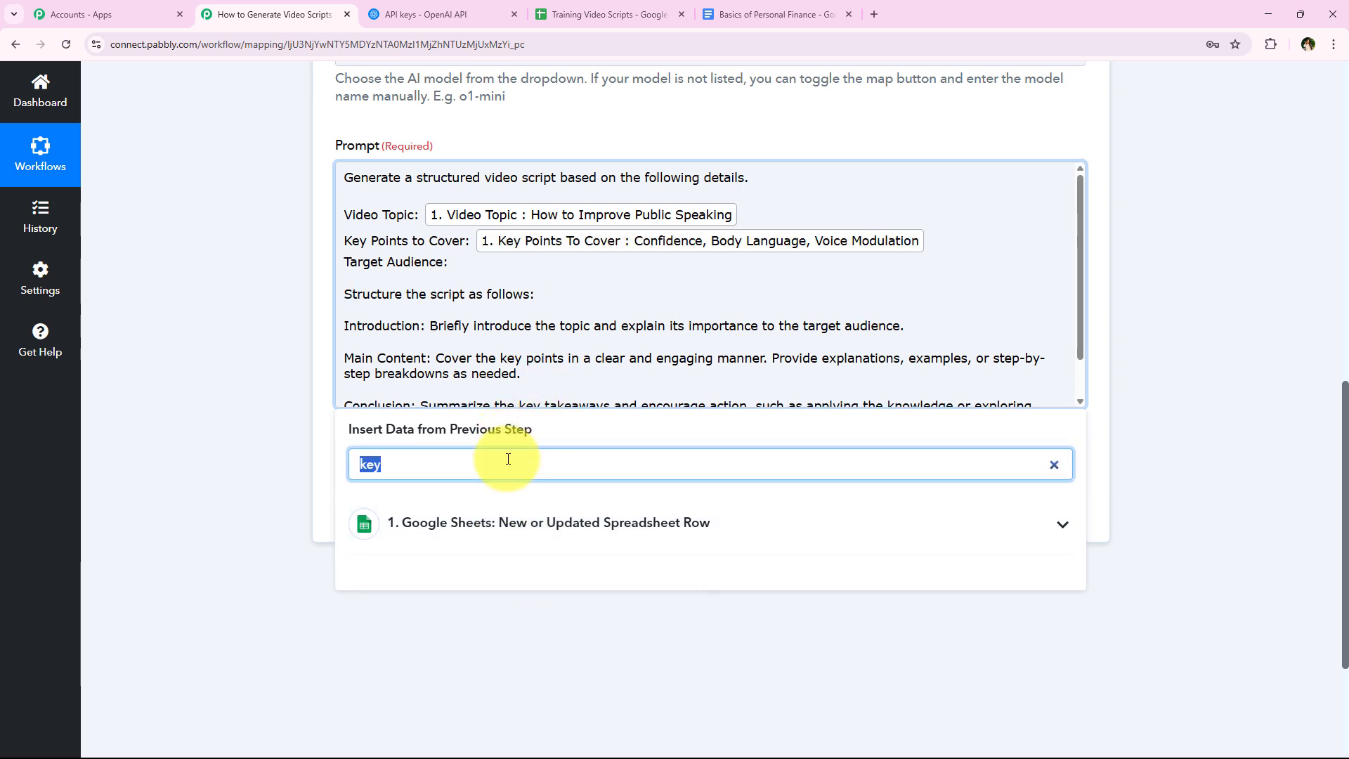
{"action": "type", "text": "targ"}
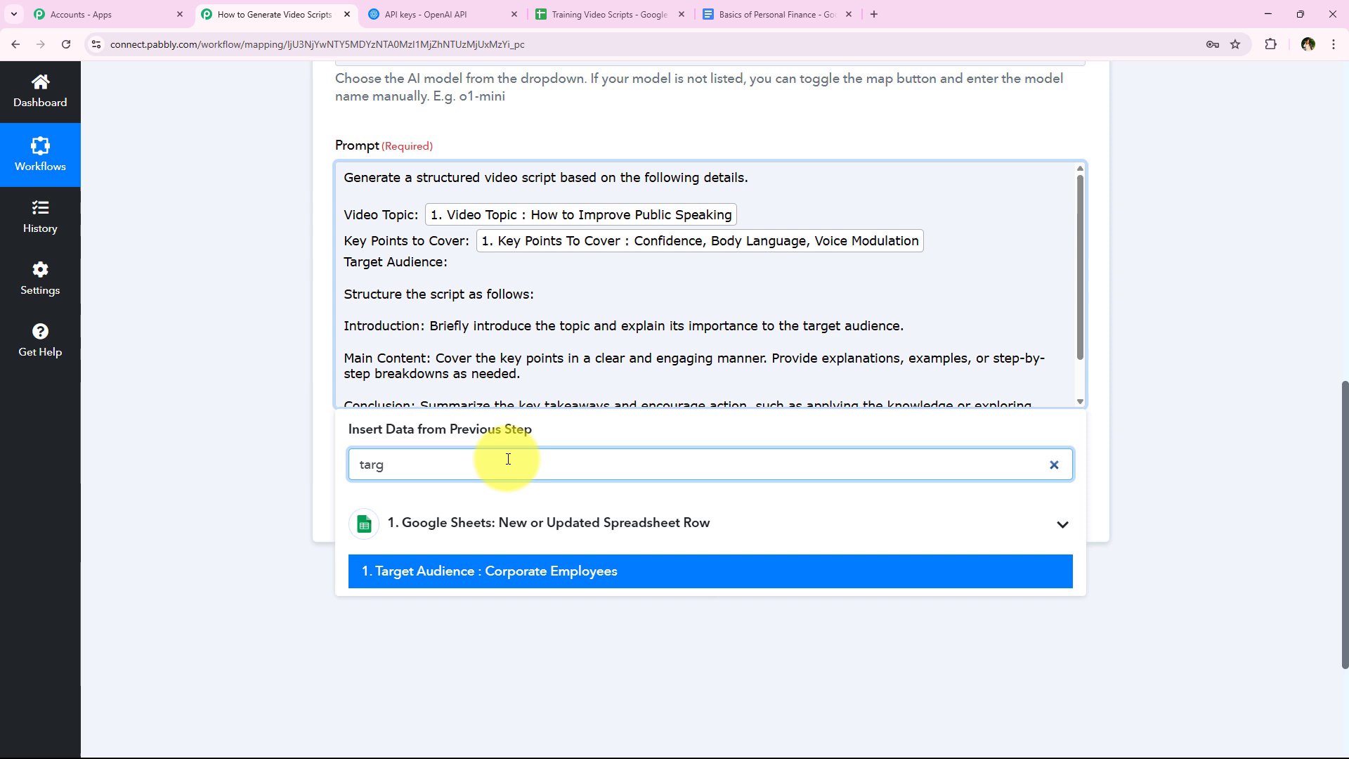
{"action": "left_click", "coordinate": [511, 577]}
{"action": "left_click", "coordinate": [247, 333]}
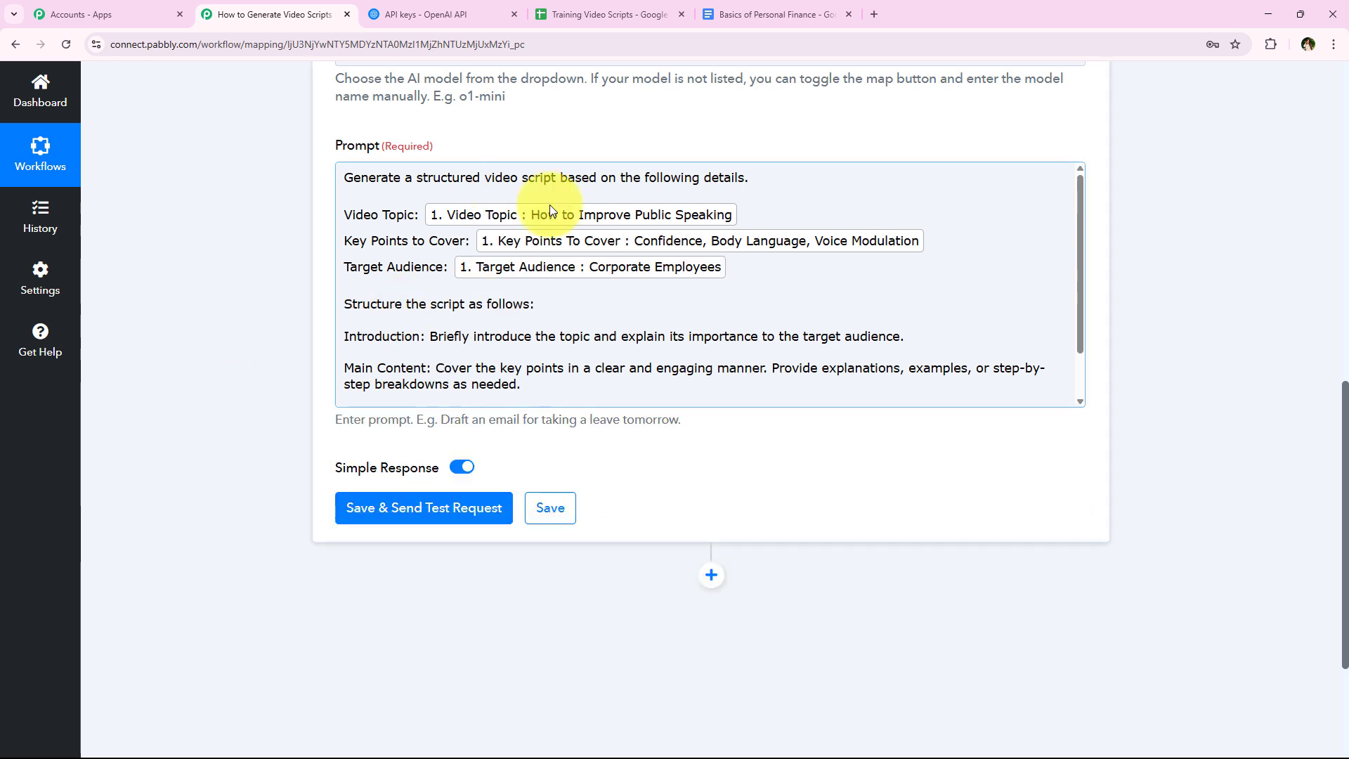
- Move the prompt's instruction starting with "Strictly avoid using special characters" into its own paragraph, separated by a blank line
{"action": "scroll", "coordinate": [440, 315], "scroll_direction": "down", "scroll_amount": 1}
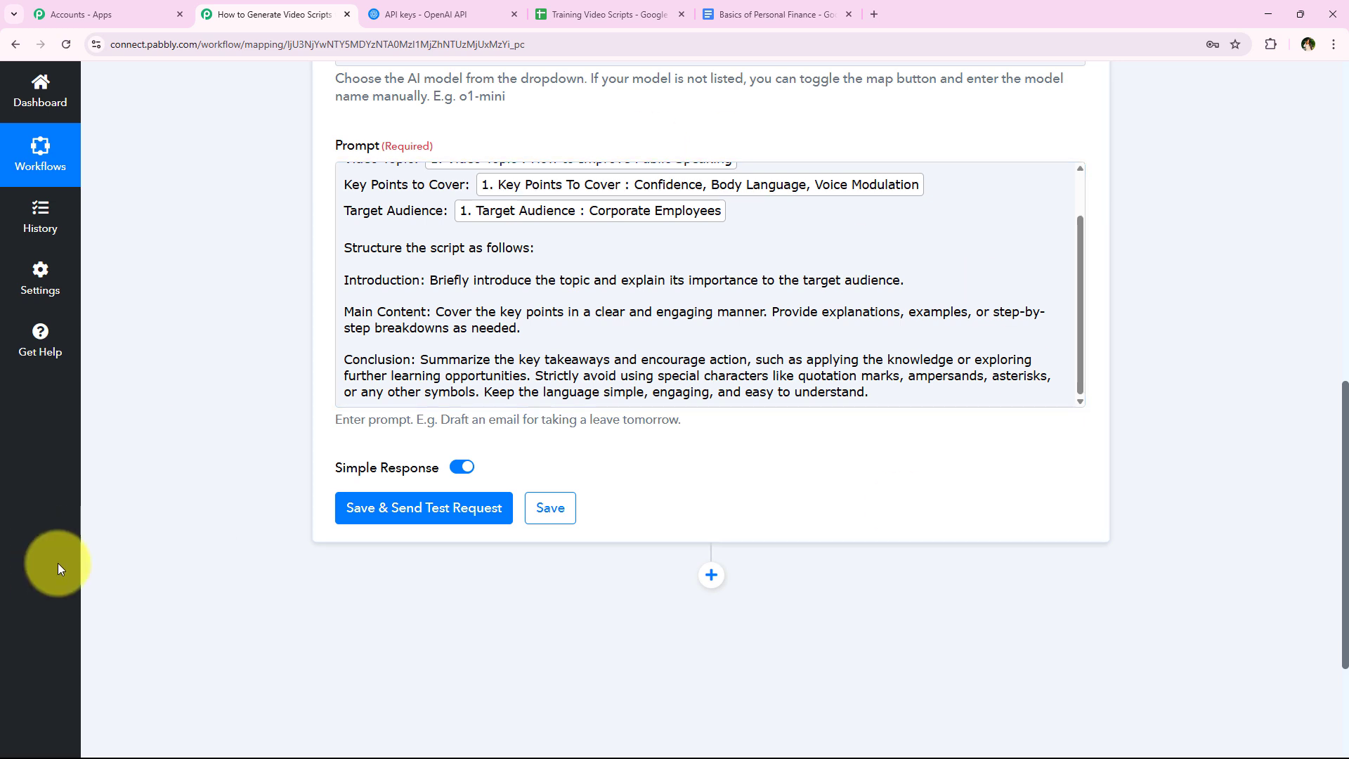
{"action": "left_click", "coordinate": [534, 378]}
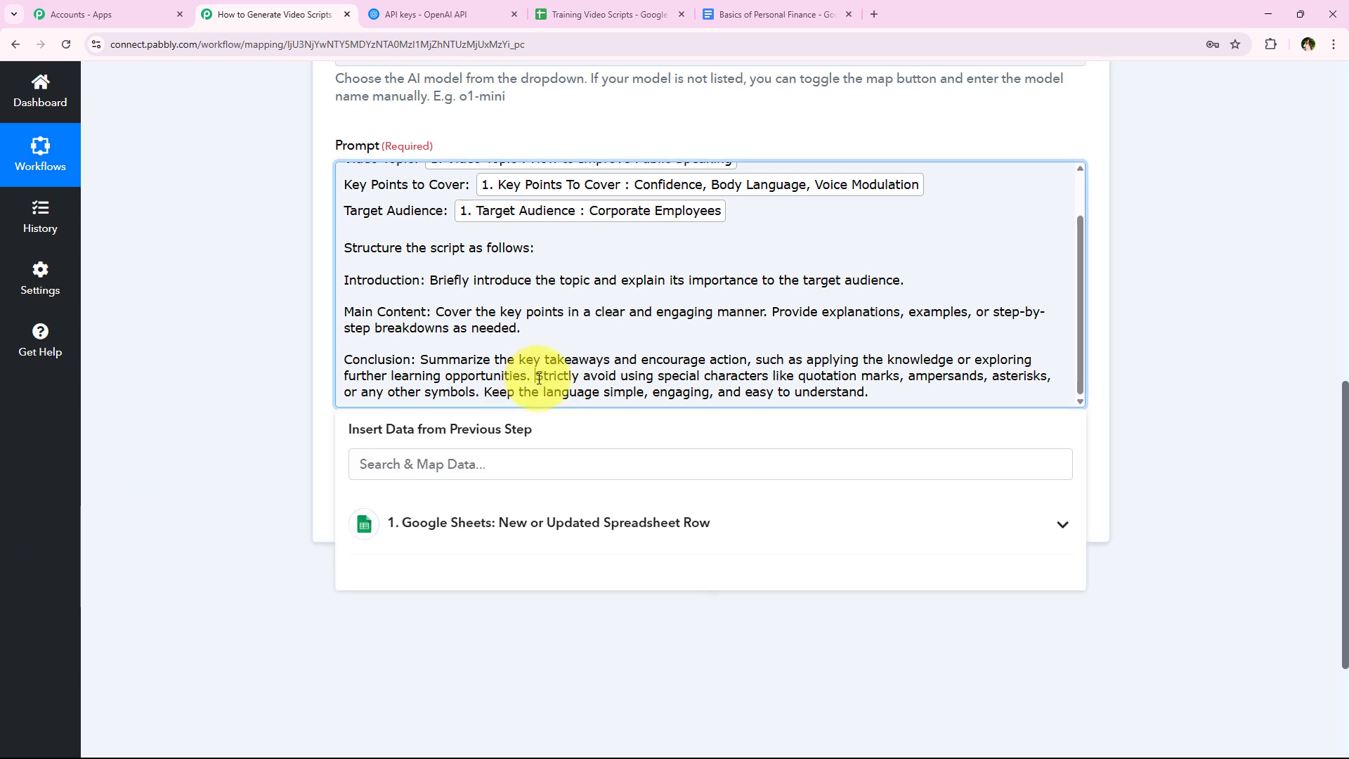
{"action": "key", "text": "Return"}
{"action": "key", "text": "Return"}
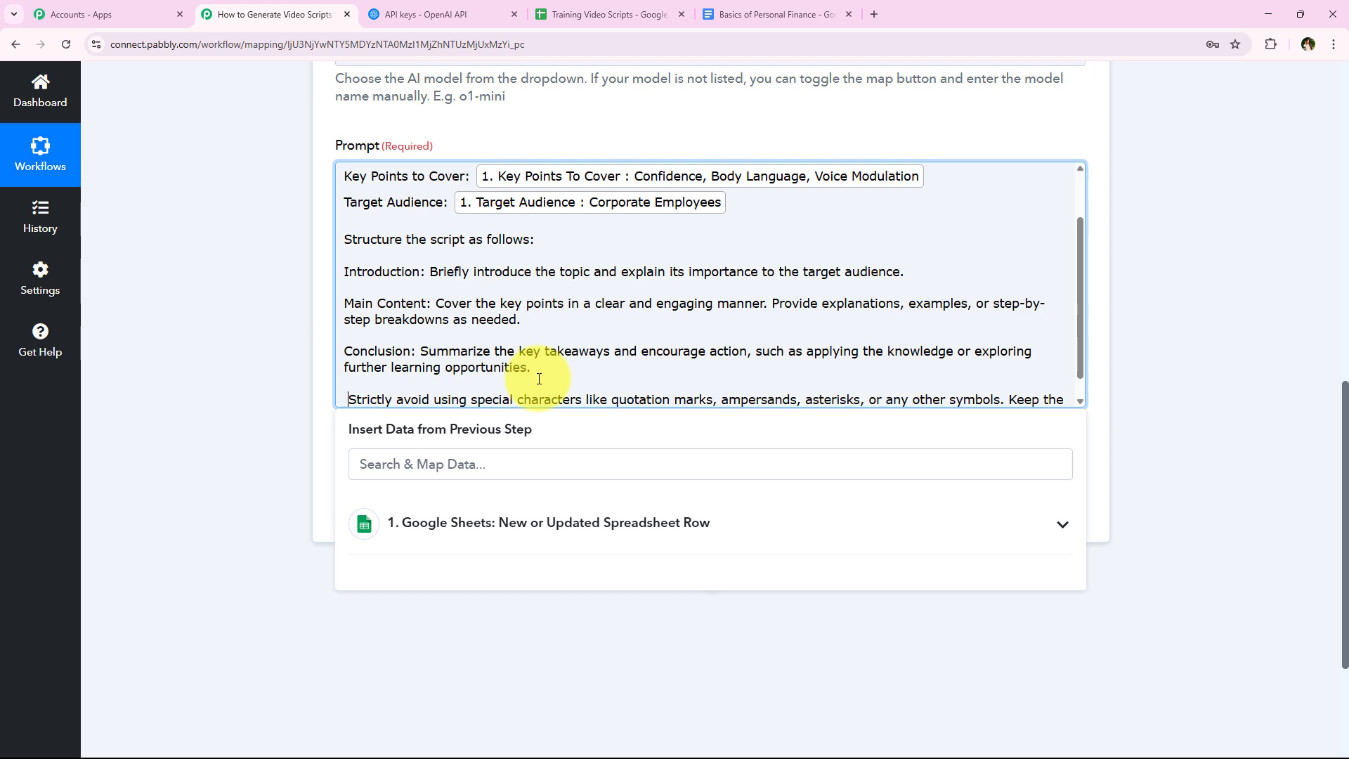
{"action": "left_click", "coordinate": [244, 373]}
- Save the ChatGPT action and send a test request
{"action": "left_click", "coordinate": [423, 507]}
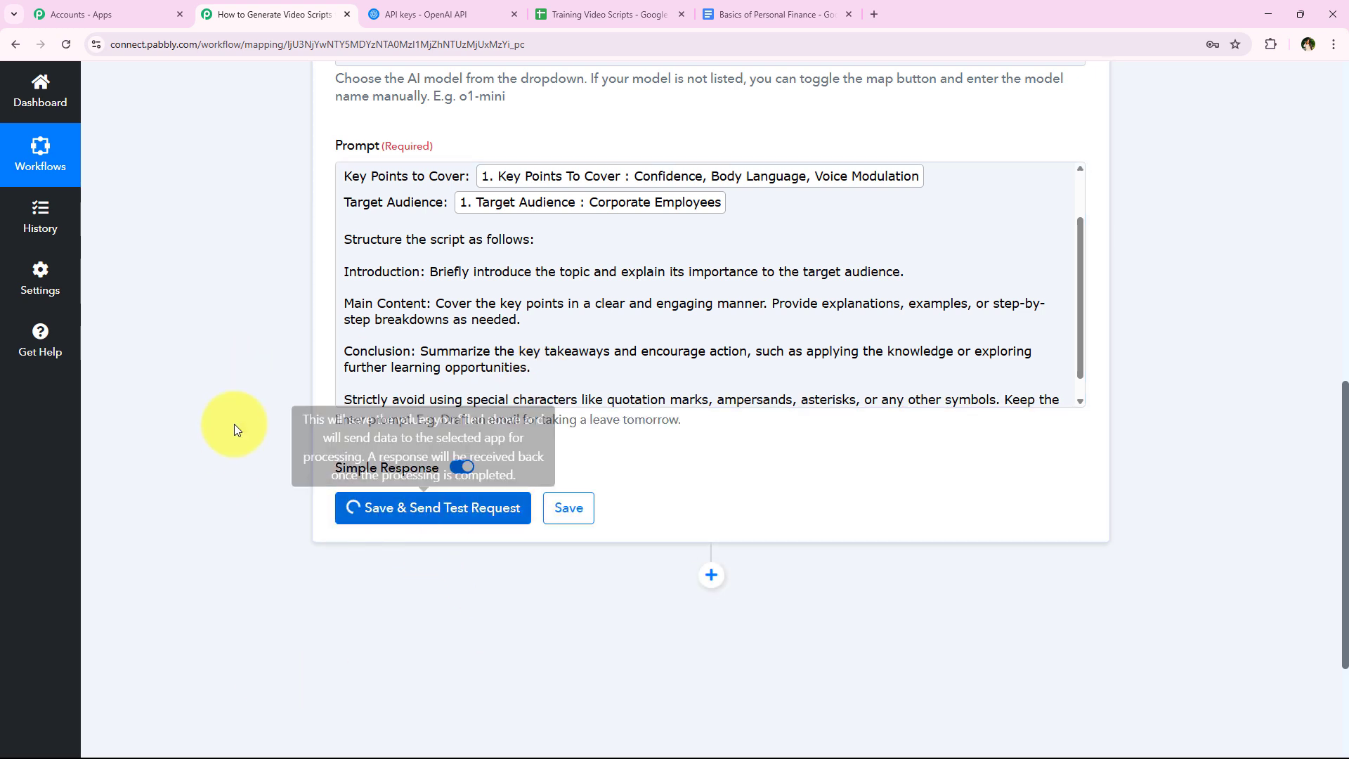
{"action": "scroll", "coordinate": [330, 320], "scroll_direction": "up", "scroll_amount": 1}
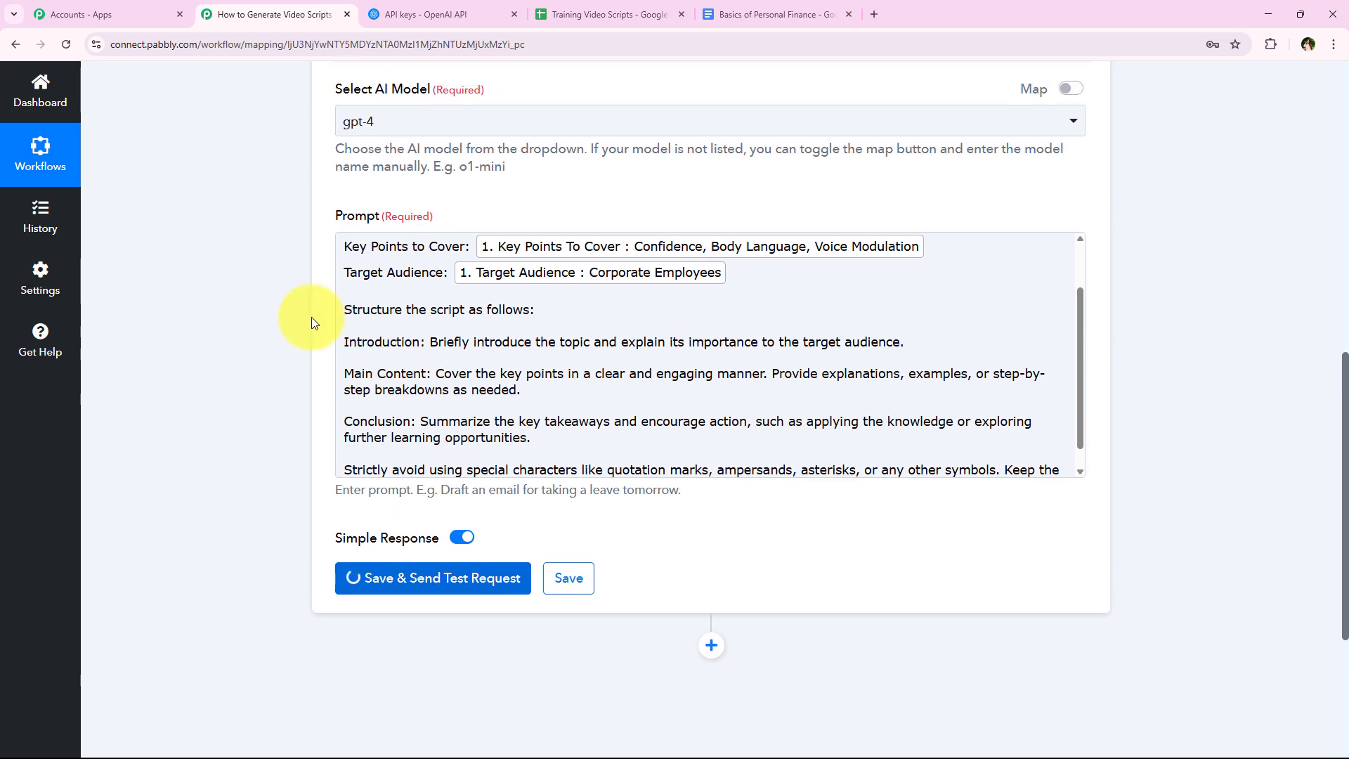
{"action": "scroll", "coordinate": [312, 323], "scroll_direction": "down", "scroll_amount": 2}
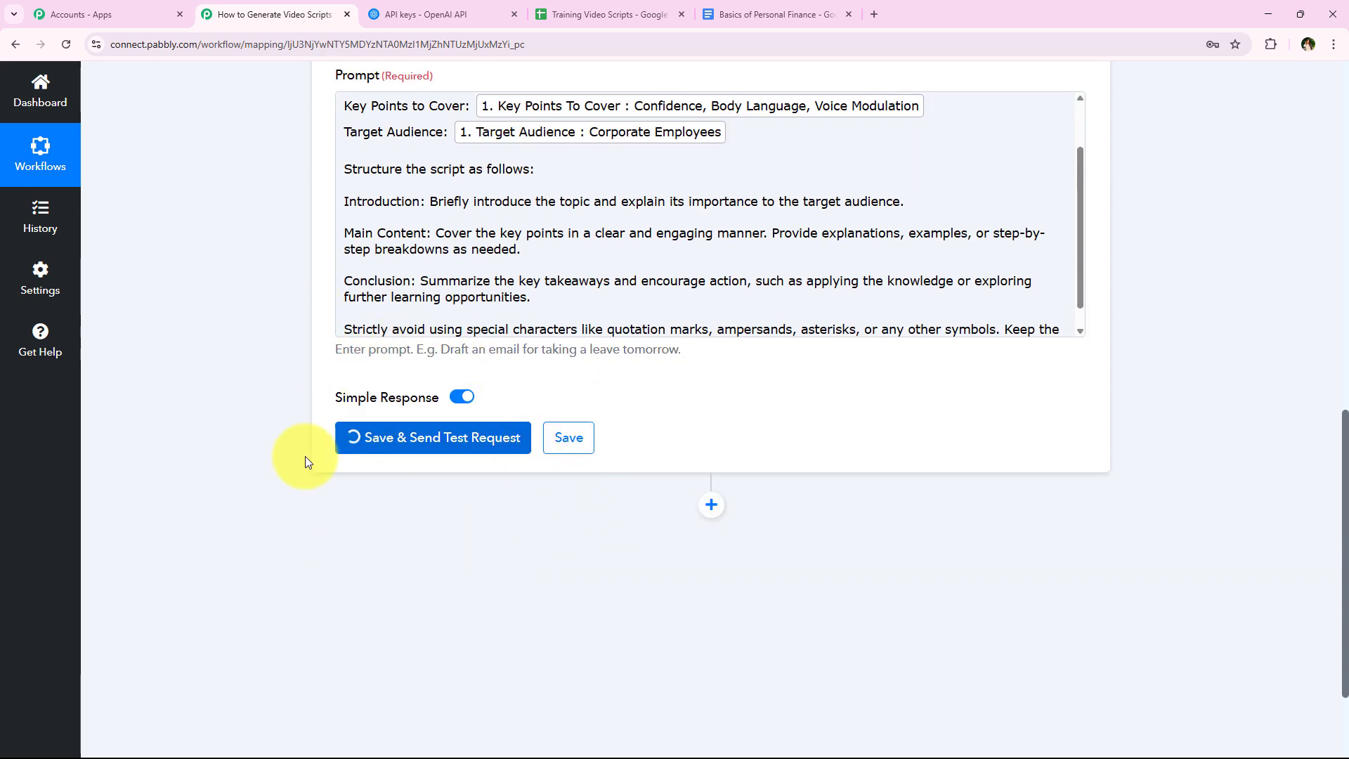
{"action": "scroll", "coordinate": [267, 471], "scroll_direction": "up", "scroll_amount": 6}
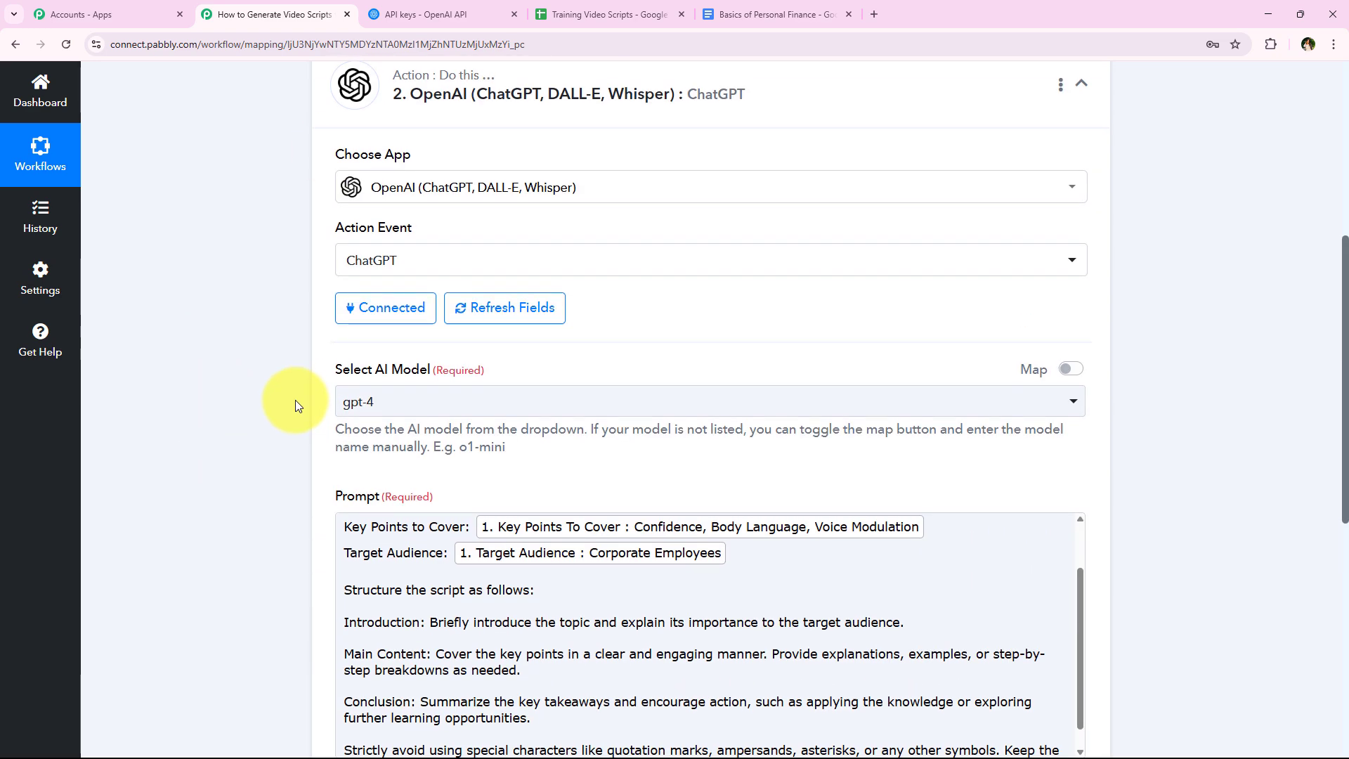
{"action": "scroll", "coordinate": [278, 442], "scroll_direction": "down", "scroll_amount": 8}
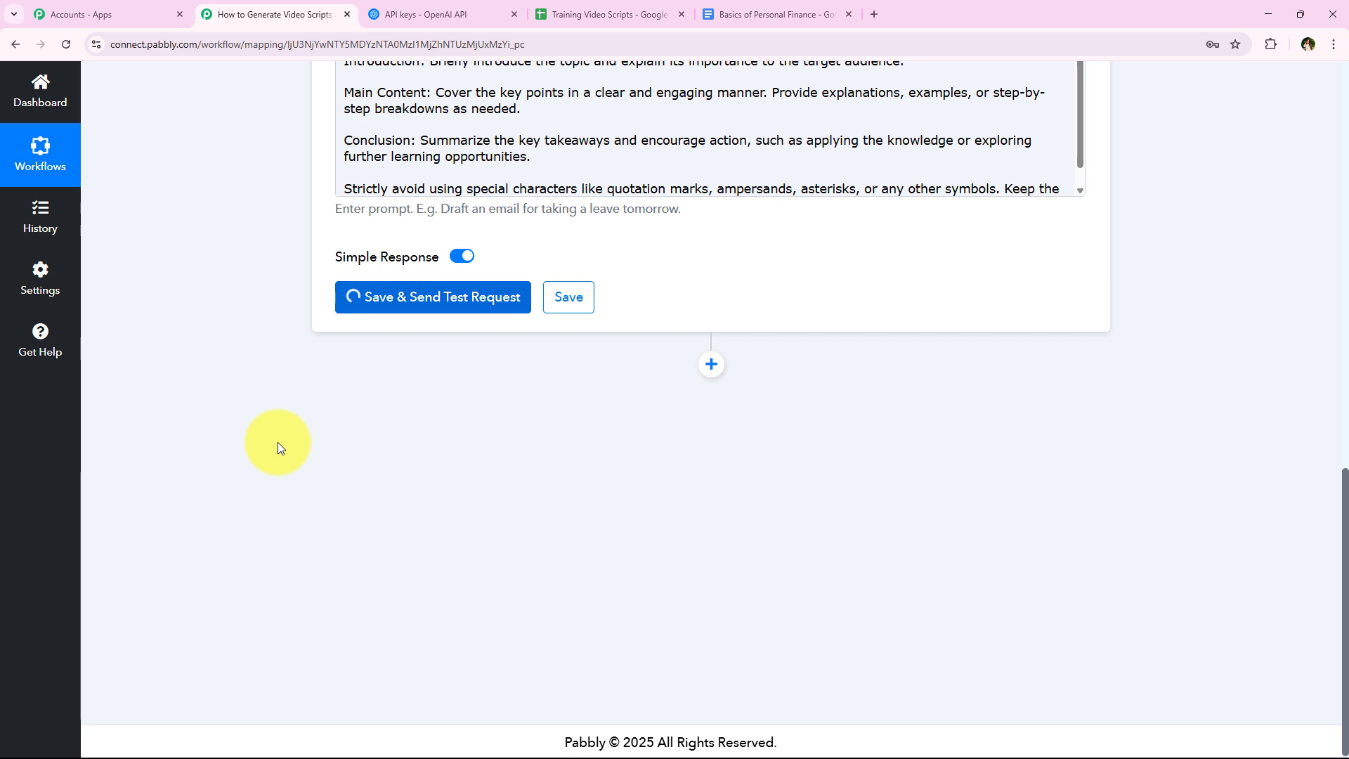
- Examine the generated script in the response's Choices 0 Message Content, from the introduction through the main content to the conclusion
{"action": "scroll", "coordinate": [579, 457], "scroll_direction": "down", "scroll_amount": 1}
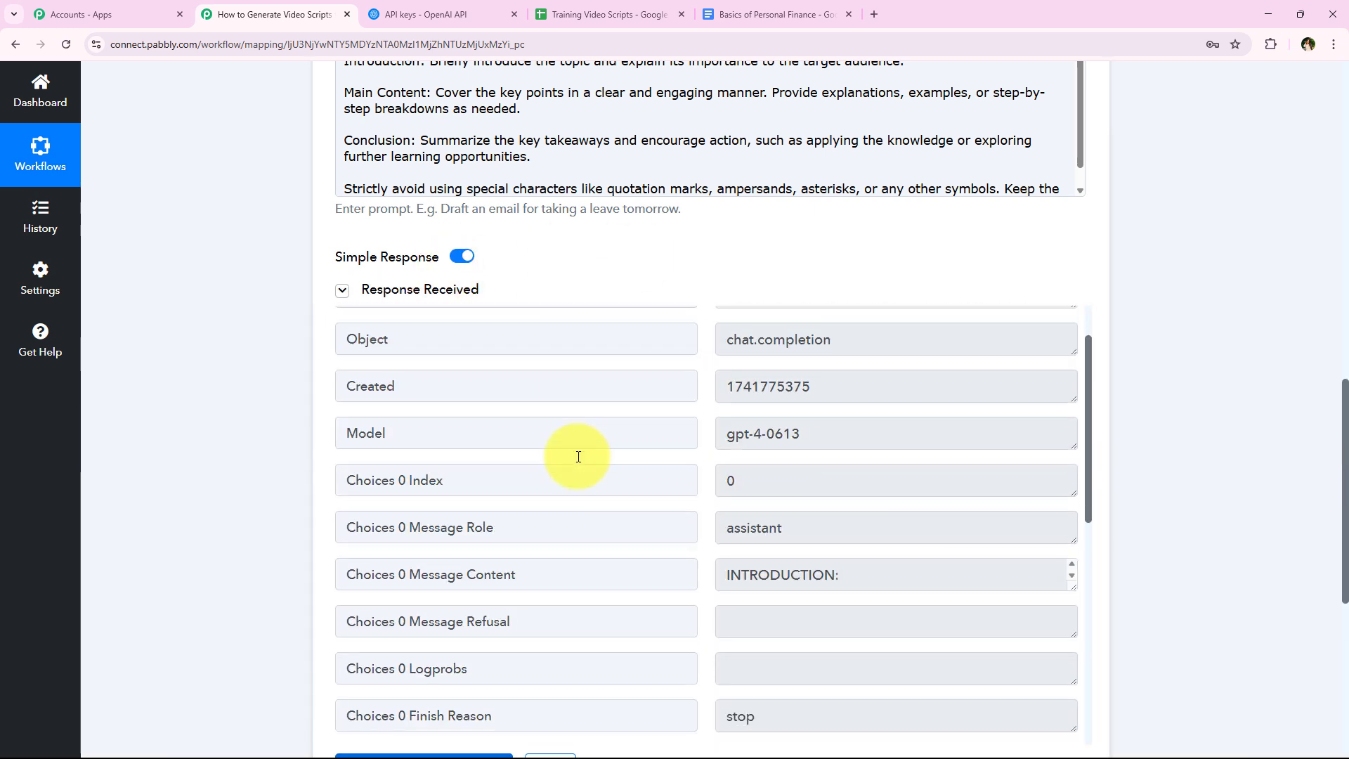
{"action": "scroll", "coordinate": [482, 573], "scroll_direction": "down", "scroll_amount": 2}
{"action": "scroll", "coordinate": [482, 383], "scroll_direction": "down", "scroll_amount": 1}
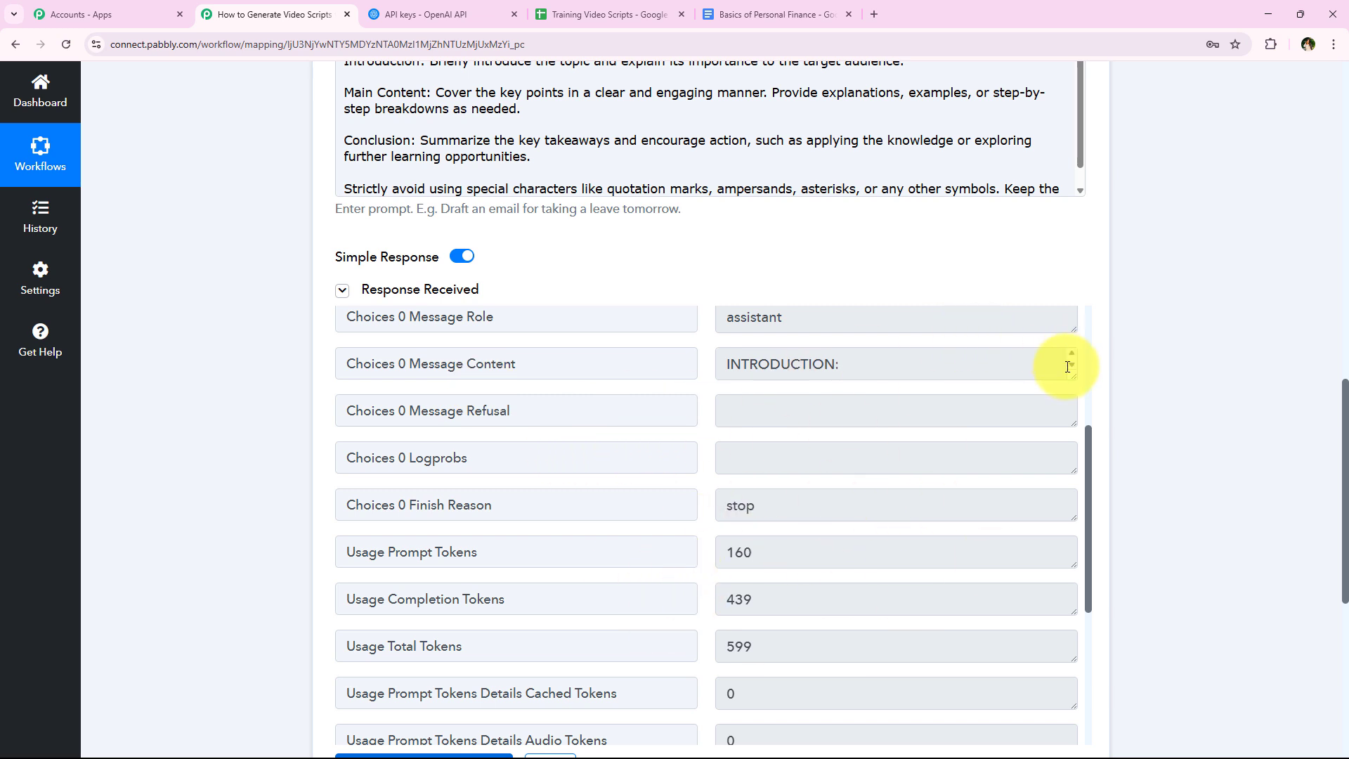
{"action": "left_click_drag", "start_coordinate": [1072, 375], "coordinate": [1071, 667]}
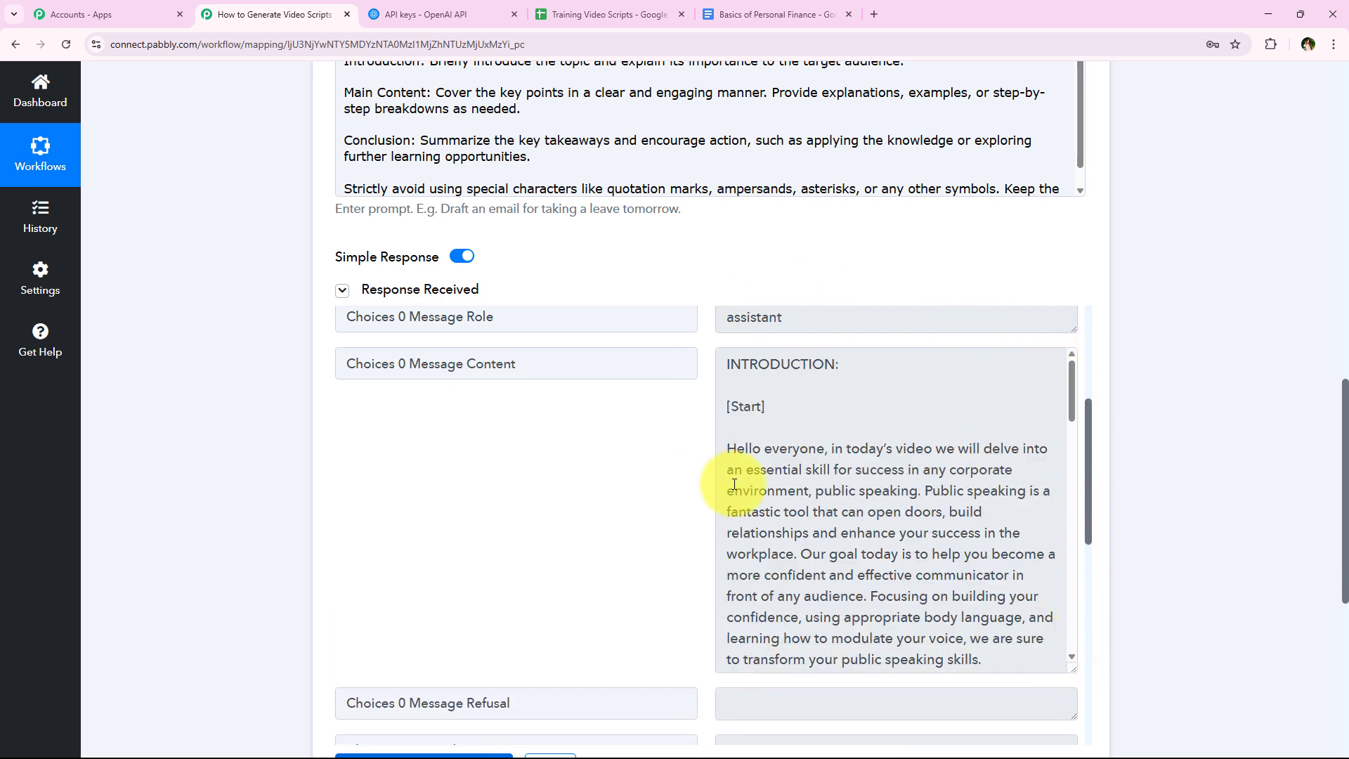
{"action": "left_click_drag", "start_coordinate": [727, 364], "coordinate": [873, 365]}
{"action": "scroll", "coordinate": [882, 420], "scroll_direction": "down", "scroll_amount": 3}
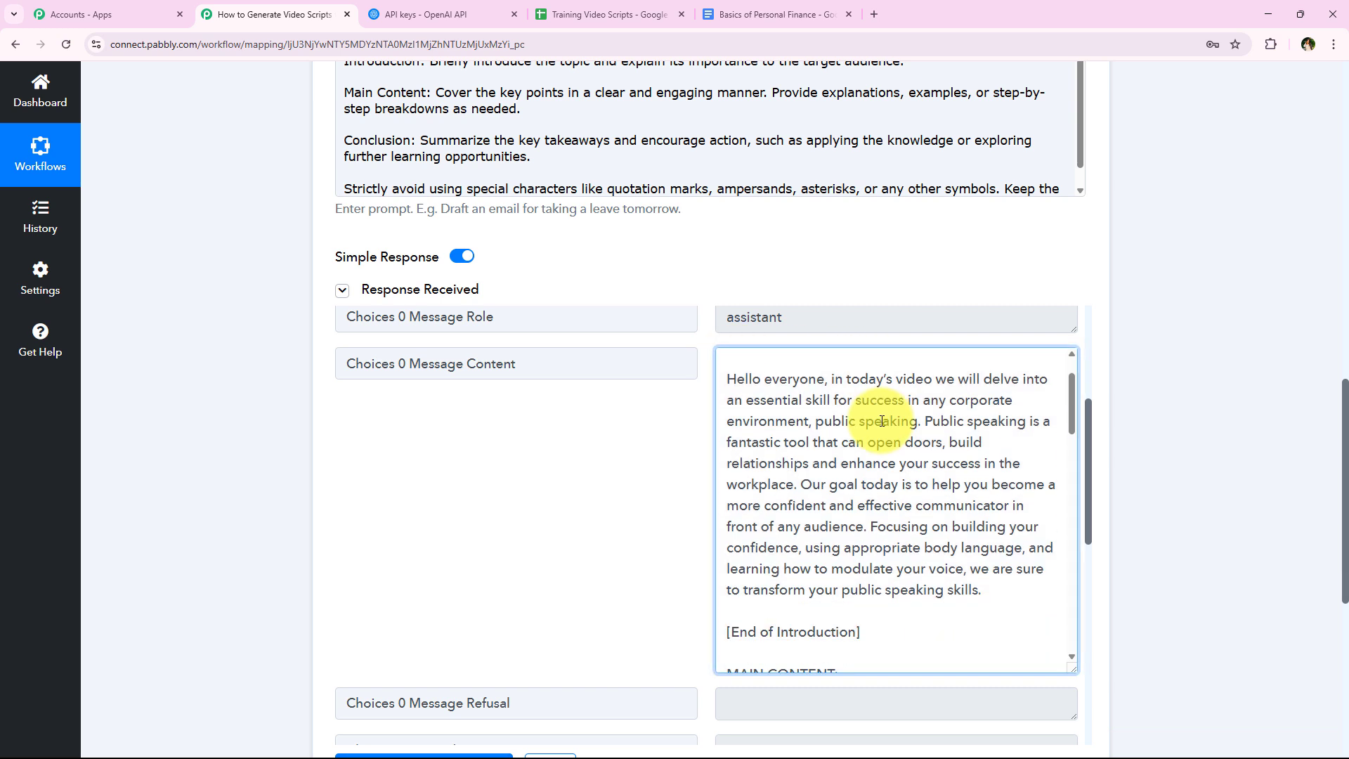
{"action": "scroll", "coordinate": [882, 420], "scroll_direction": "down", "scroll_amount": 1}
{"action": "left_click_drag", "start_coordinate": [732, 420], "coordinate": [853, 421]}
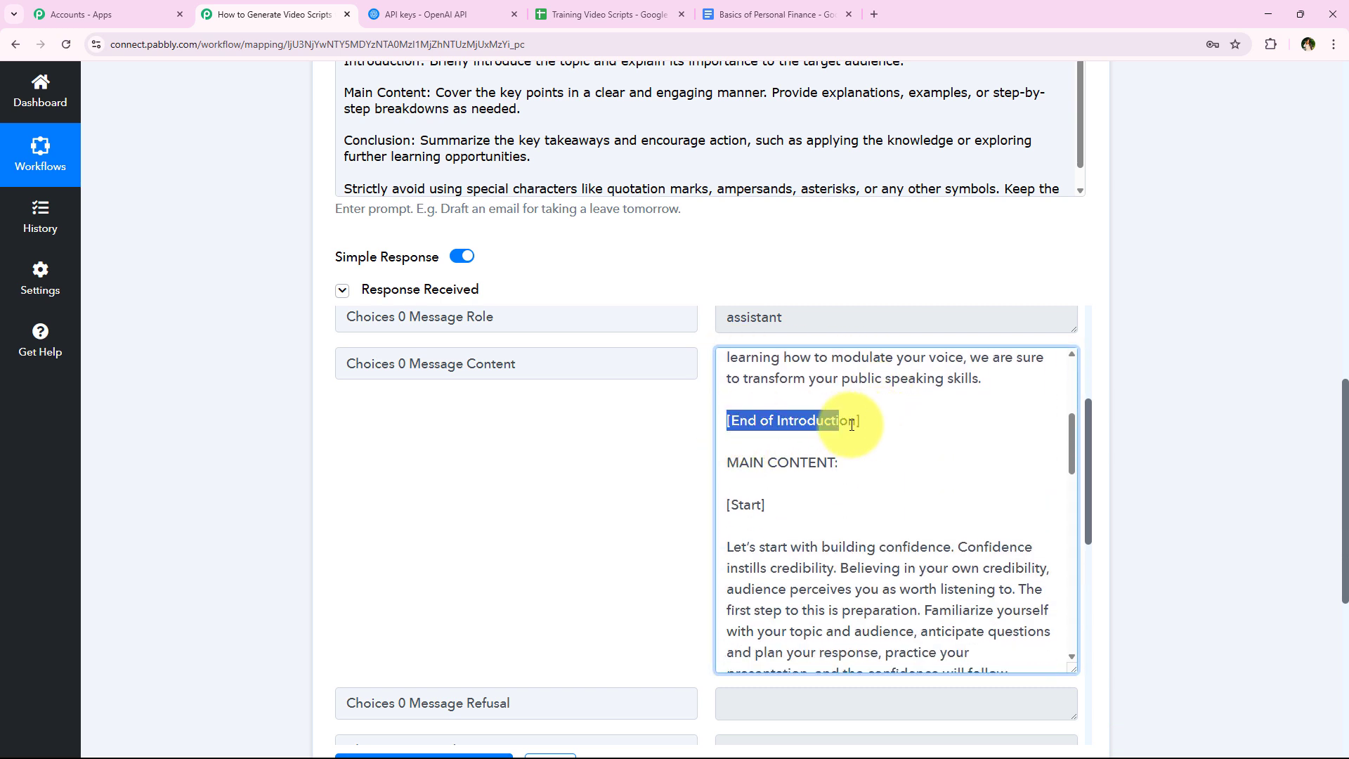
{"action": "left_click", "coordinate": [734, 466]}
{"action": "left_click_drag", "start_coordinate": [734, 466], "coordinate": [849, 464]}
{"action": "scroll", "coordinate": [828, 497], "scroll_direction": "down", "scroll_amount": 8}
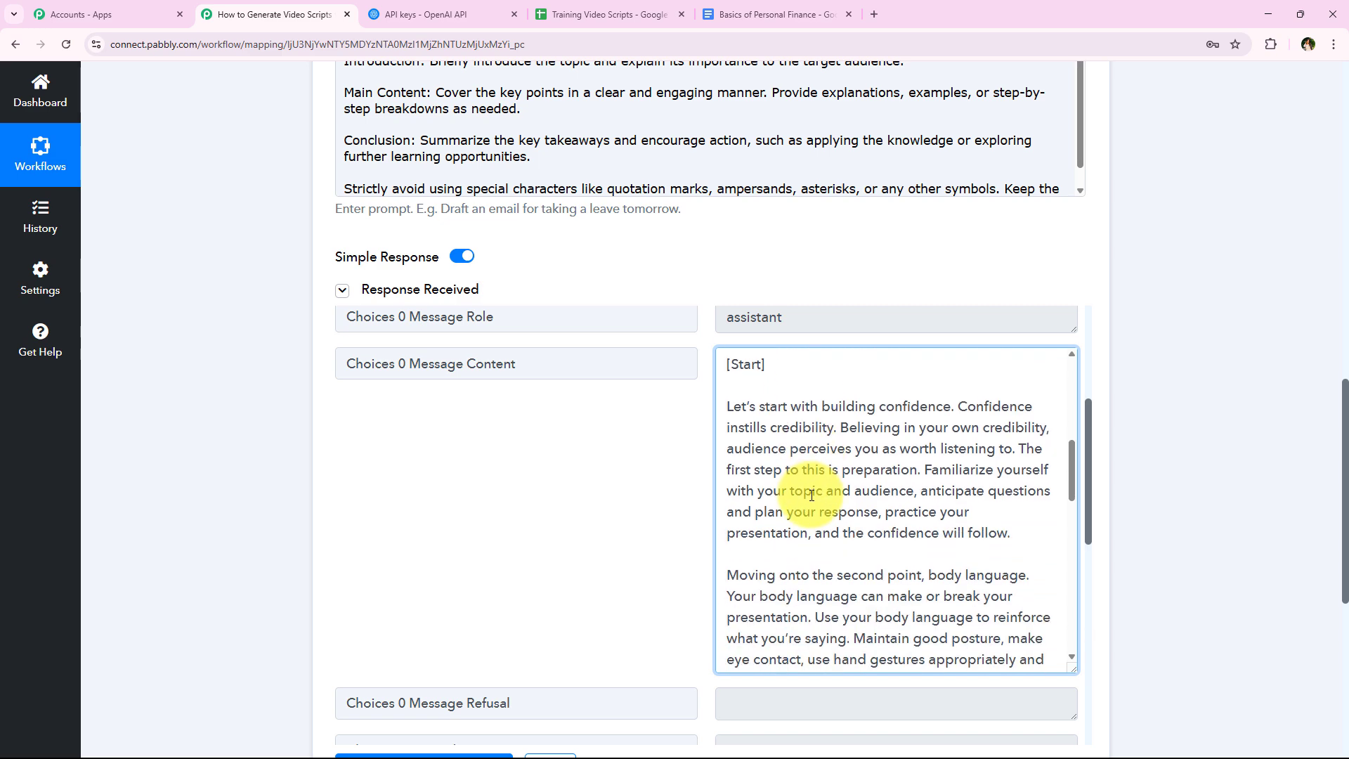
{"action": "scroll", "coordinate": [811, 496], "scroll_direction": "down", "scroll_amount": 1}
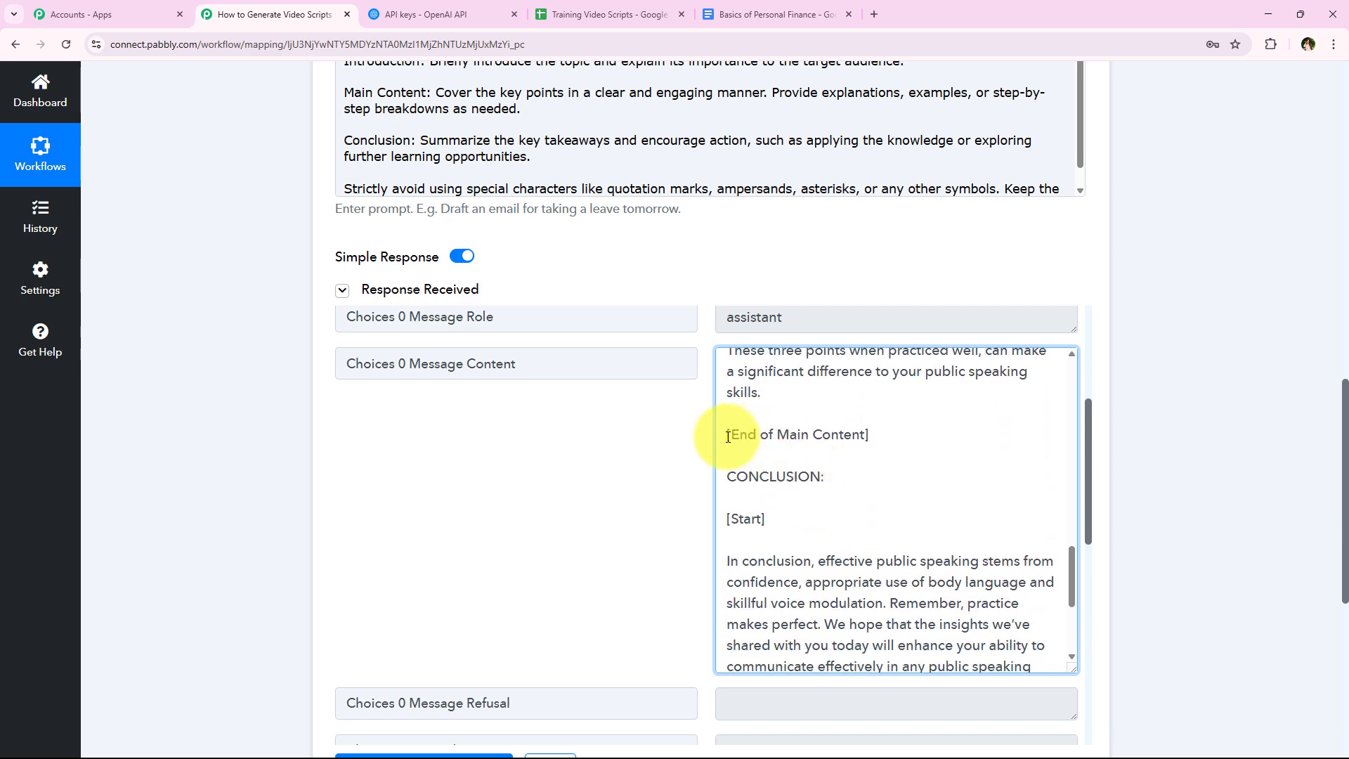
{"action": "left_click_drag", "start_coordinate": [728, 436], "coordinate": [897, 430]}
{"action": "scroll", "coordinate": [876, 452], "scroll_direction": "down", "scroll_amount": 3}
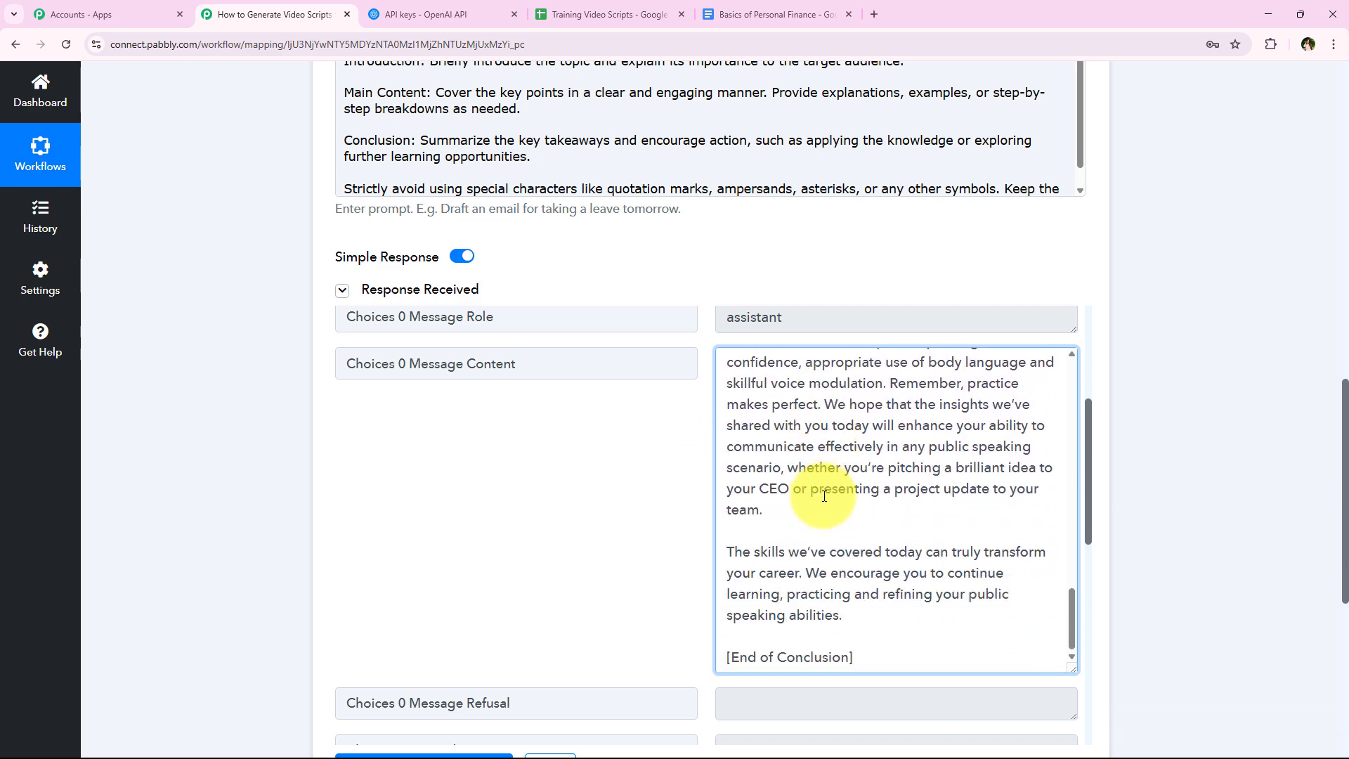
{"action": "scroll", "coordinate": [942, 548], "scroll_direction": "up", "scroll_amount": 5}
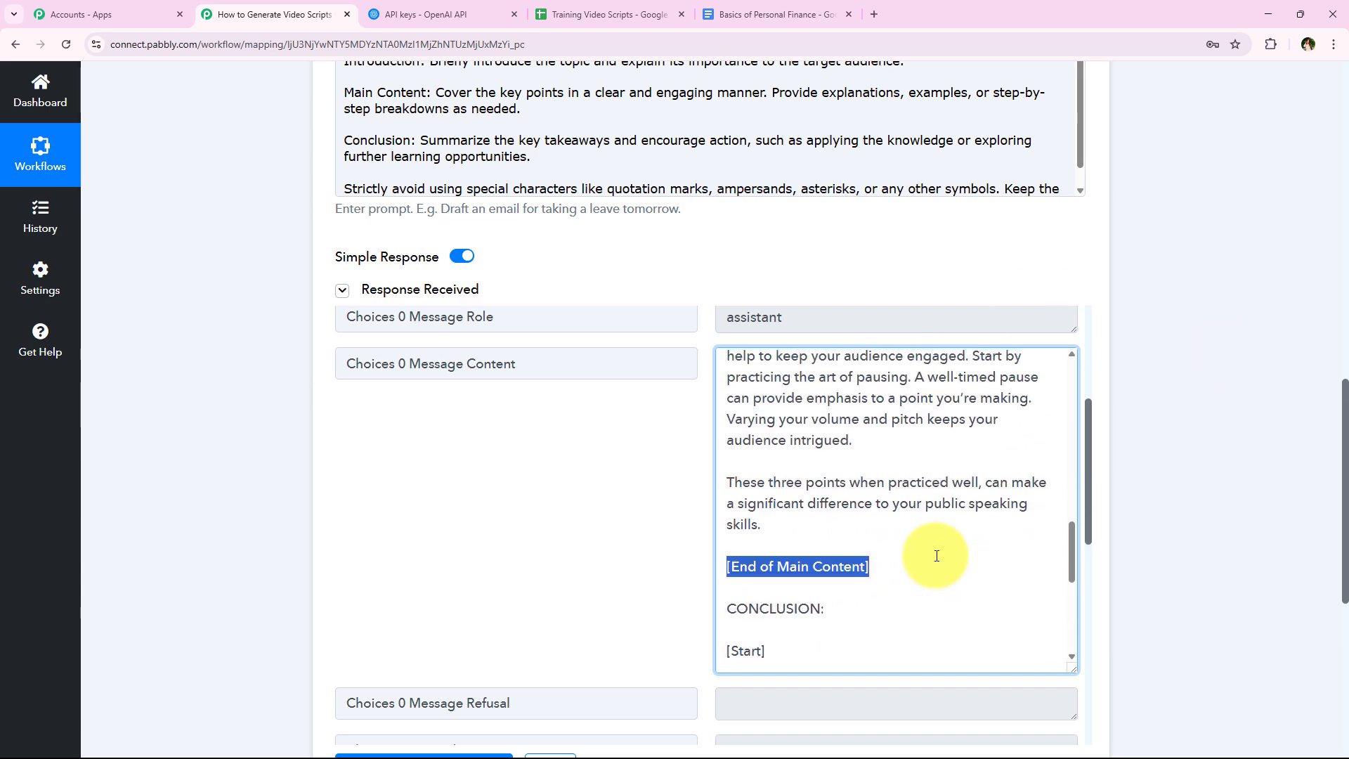
{"action": "scroll", "coordinate": [936, 555], "scroll_direction": "up", "scroll_amount": 15}
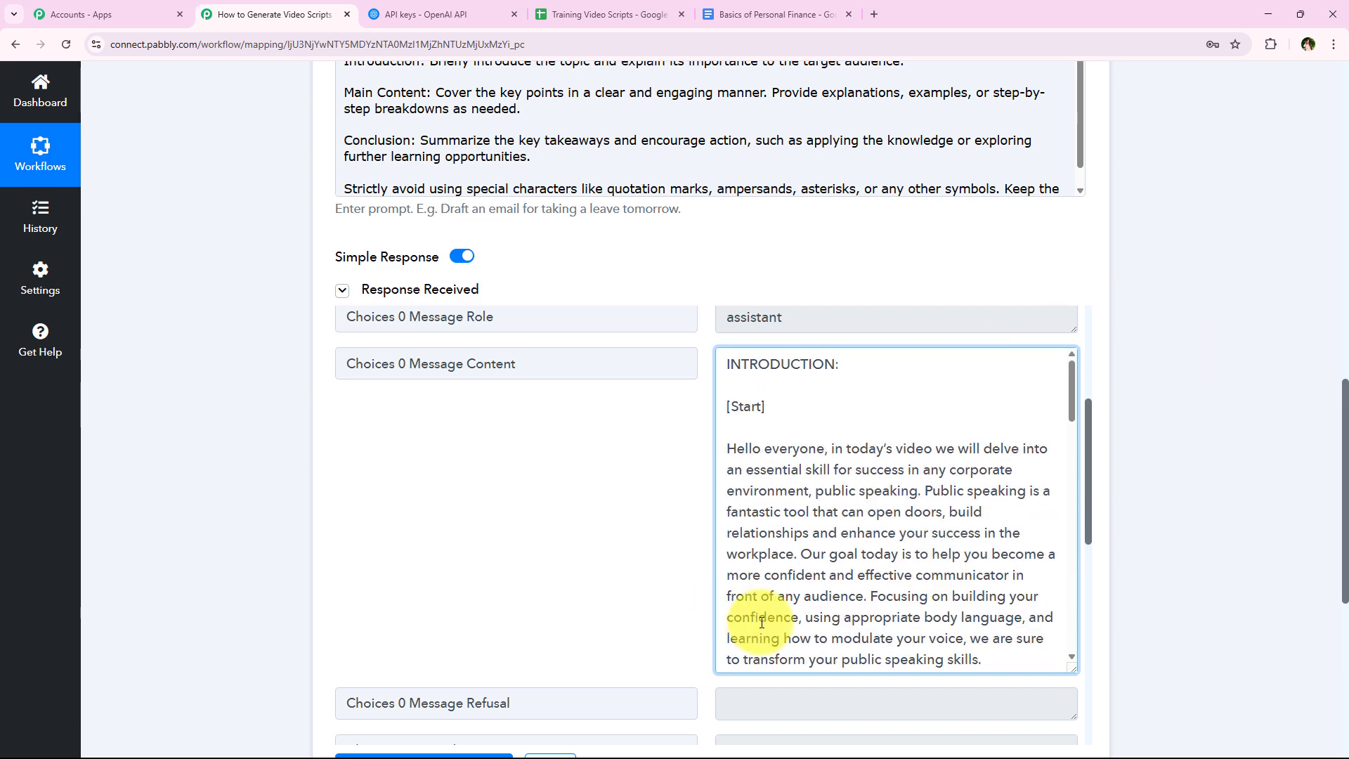
- Collapse the OpenAI ChatGPT action in the workflow
{"action": "scroll", "coordinate": [297, 544], "scroll_direction": "up", "scroll_amount": 10}
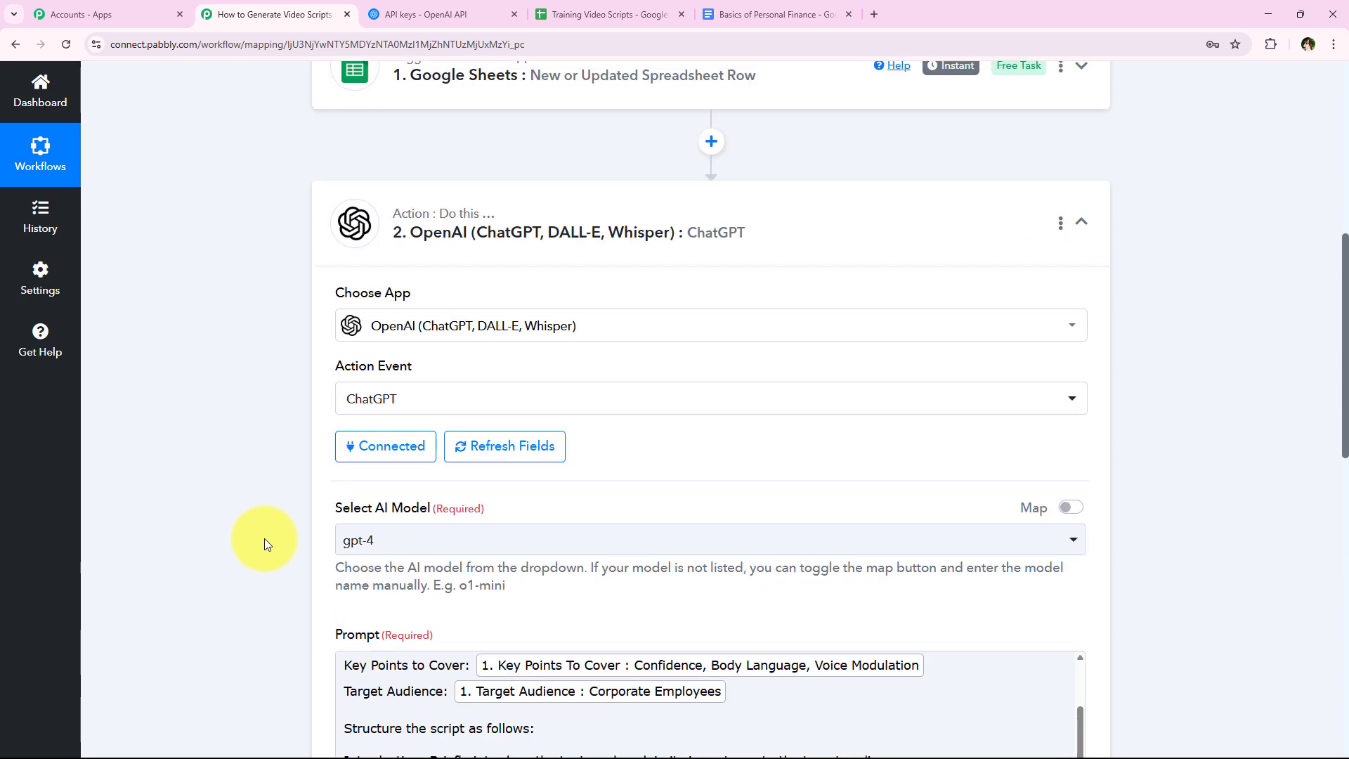
{"action": "scroll", "coordinate": [265, 539], "scroll_direction": "up", "scroll_amount": 3}
{"action": "left_click", "coordinate": [674, 445]}
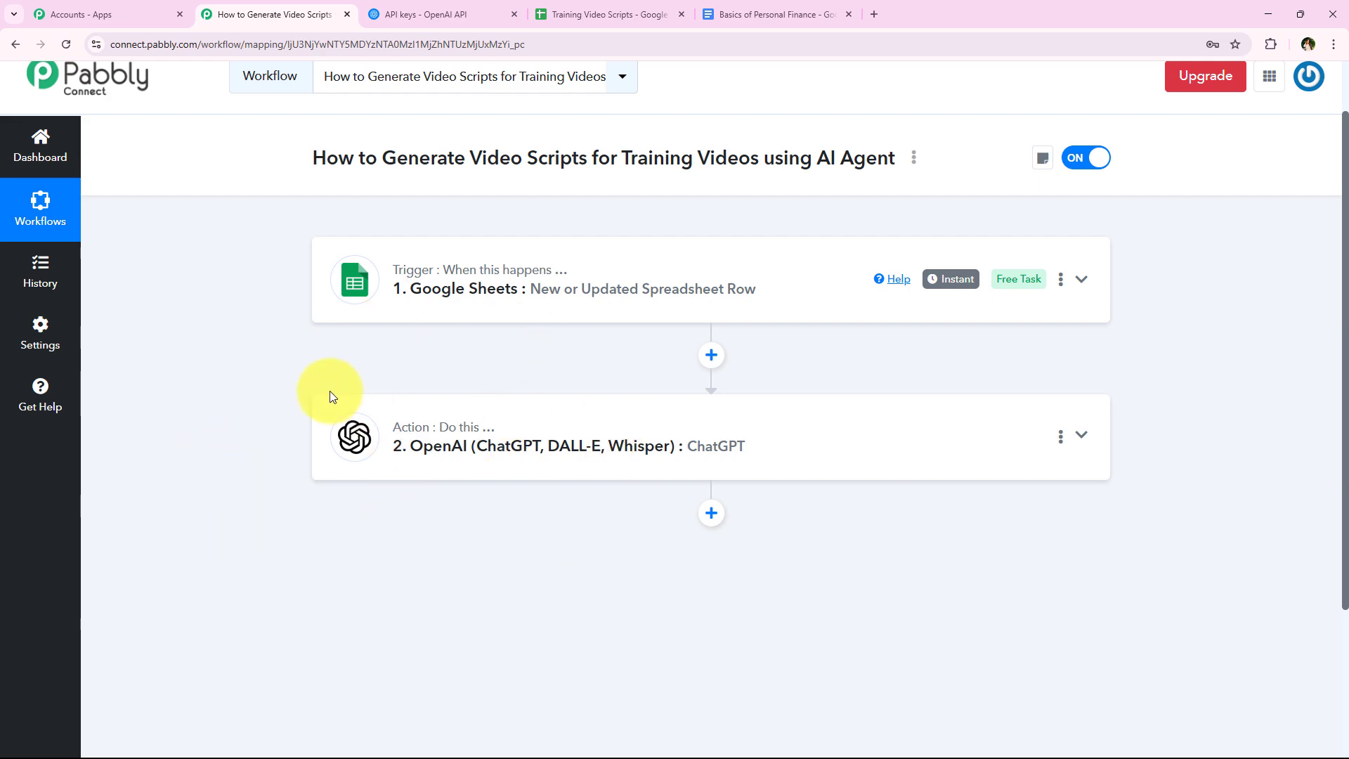
- Add a Google Docs action after the ChatGPT action with the event Create a Blank Document
{"action": "left_click", "coordinate": [584, 14]}
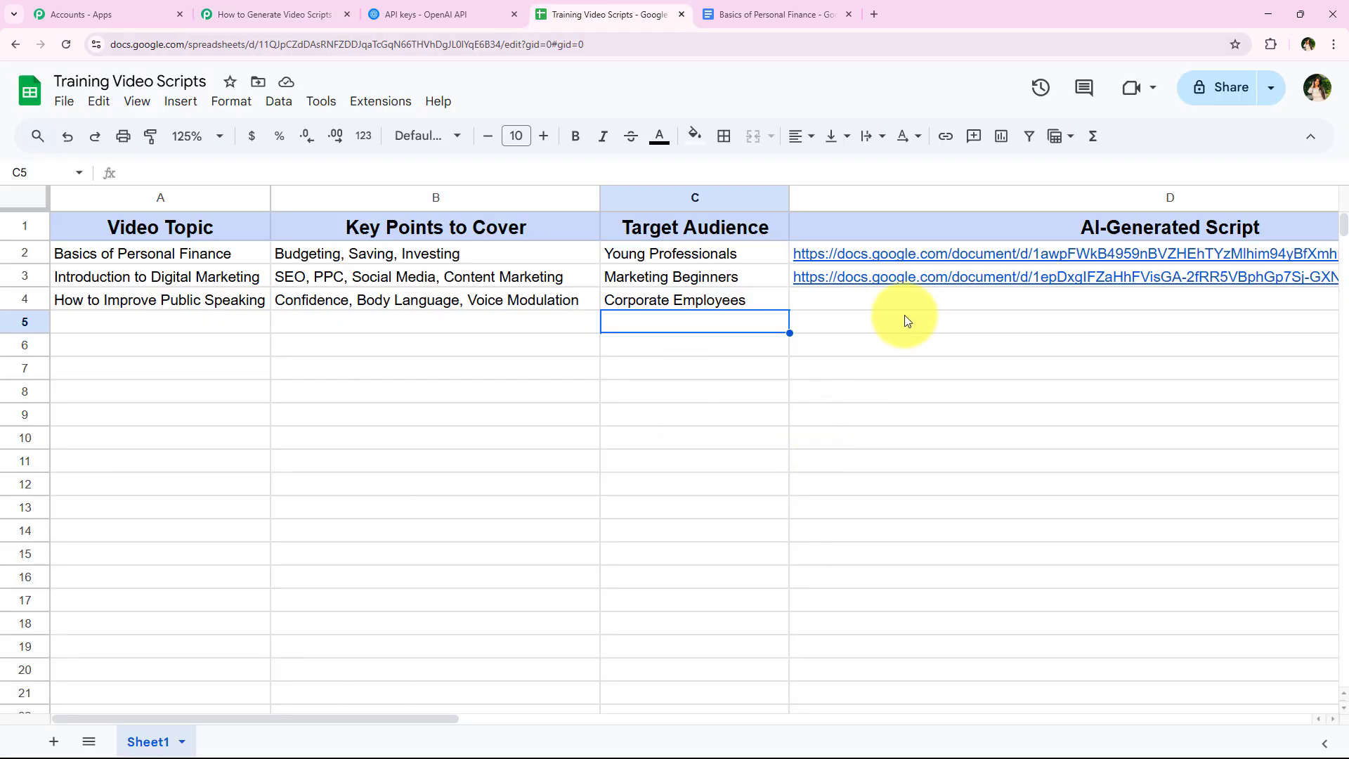
{"action": "left_click", "coordinate": [309, 14]}
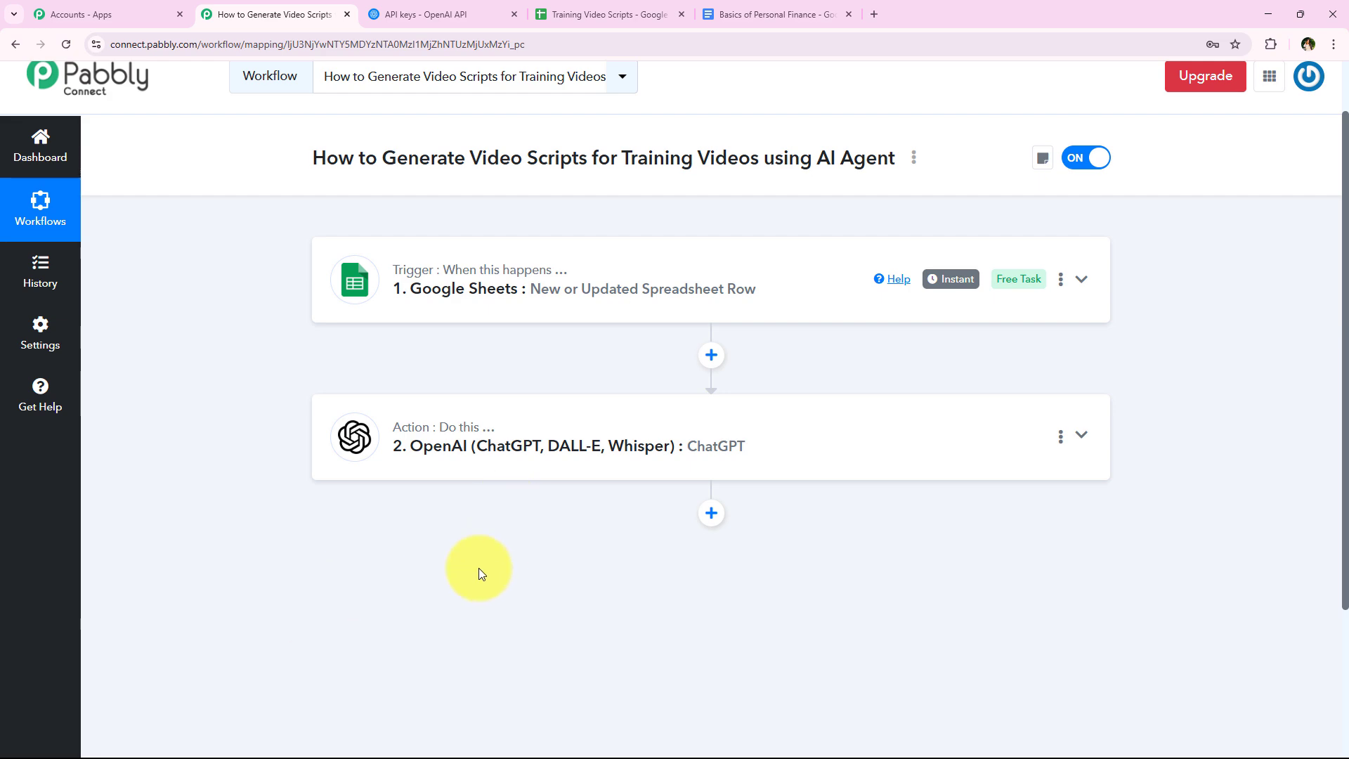
{"action": "left_click", "coordinate": [711, 512]}
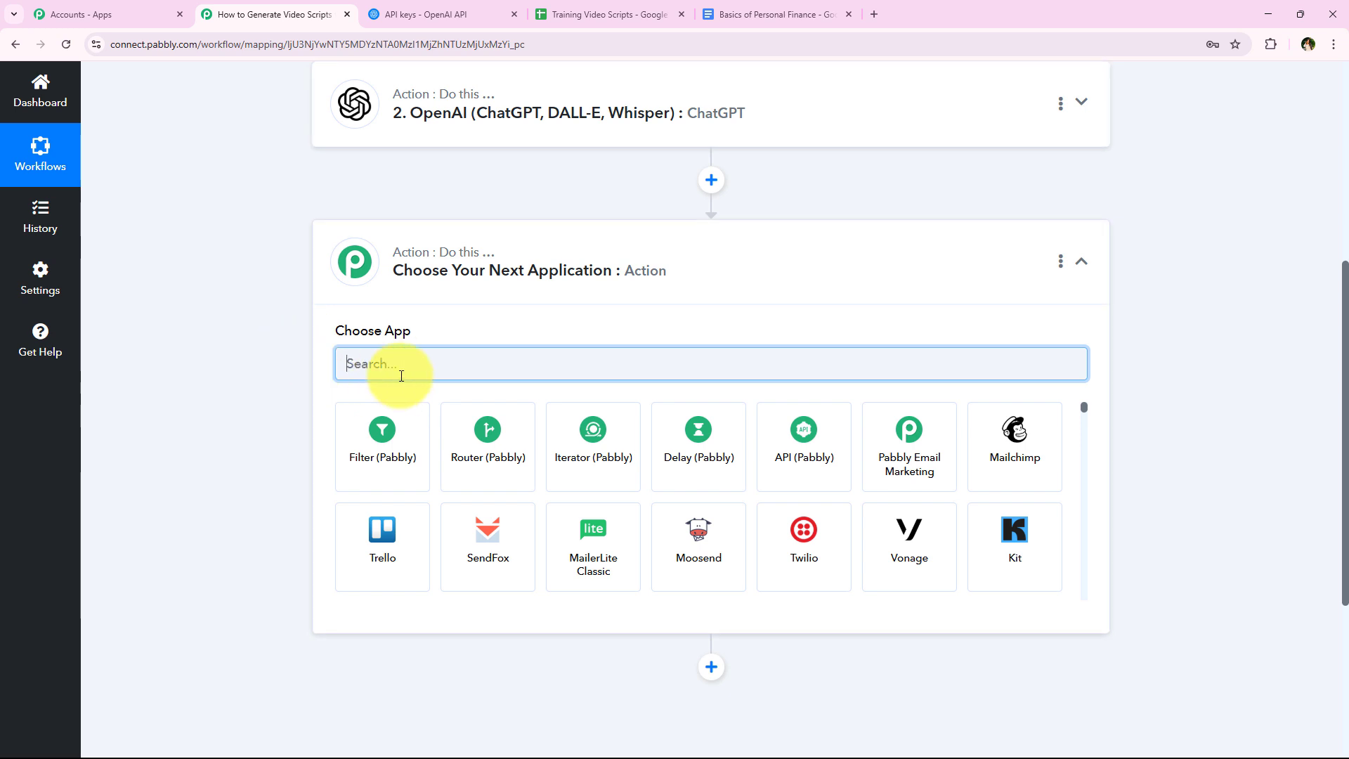
{"action": "type", "text": "Gogle"}
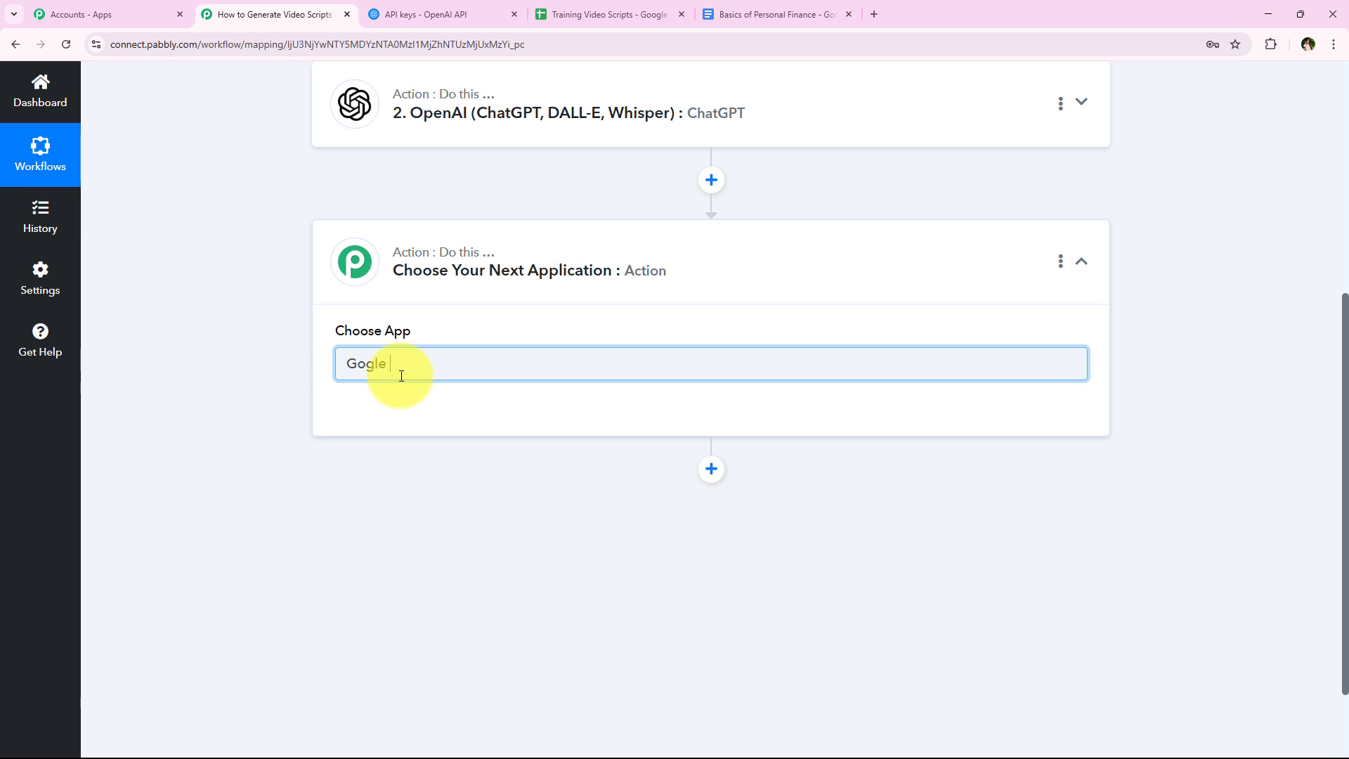
{"action": "key", "text": "BackSpace"}
{"action": "type", "text": "ogl"}
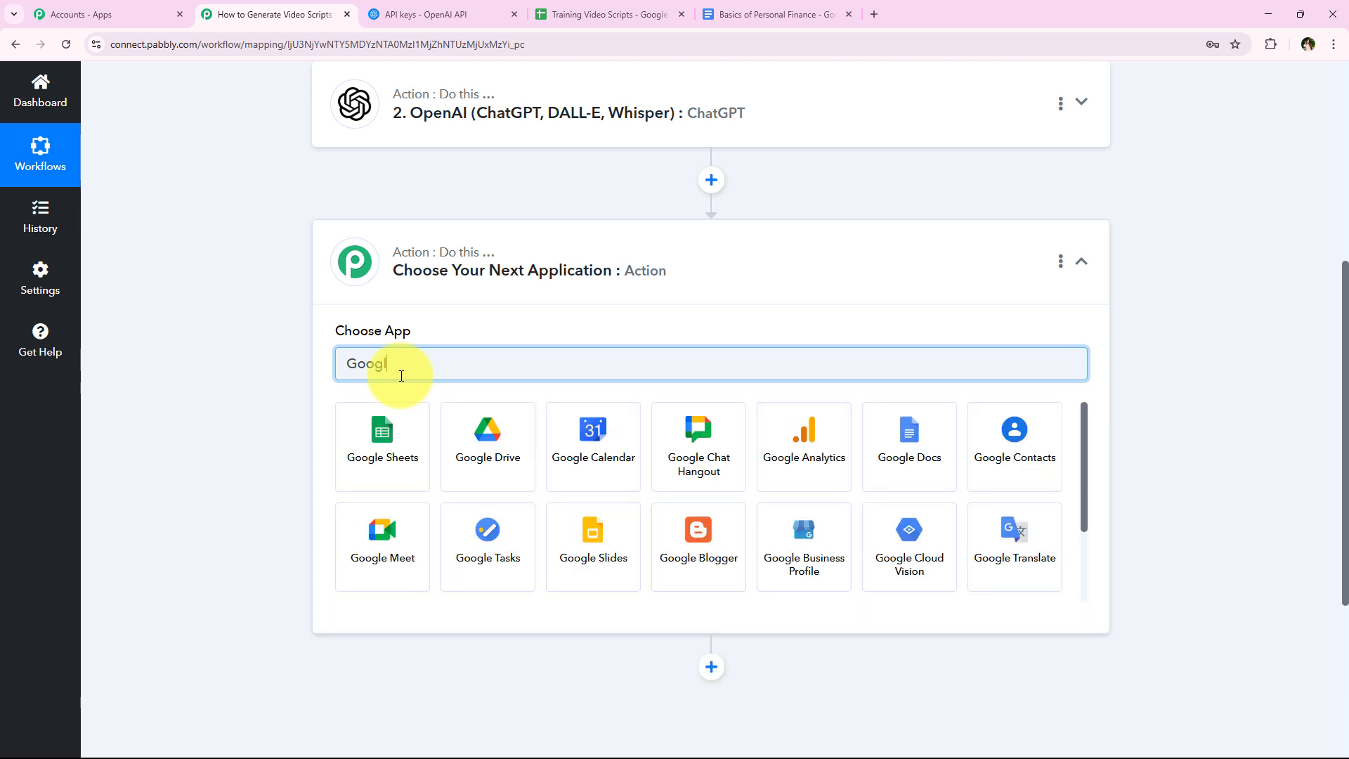
{"action": "type", "text": "e Docs"}
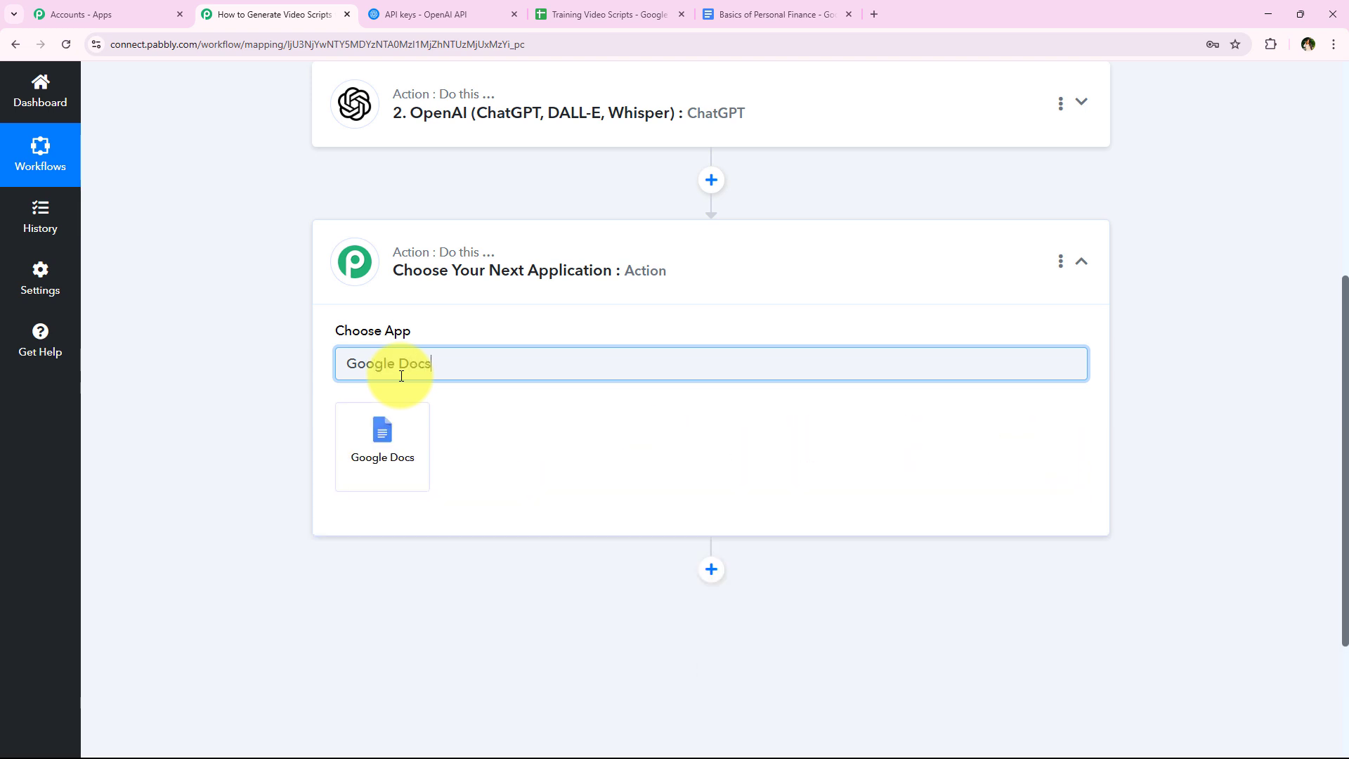
{"action": "left_click", "coordinate": [400, 445]}
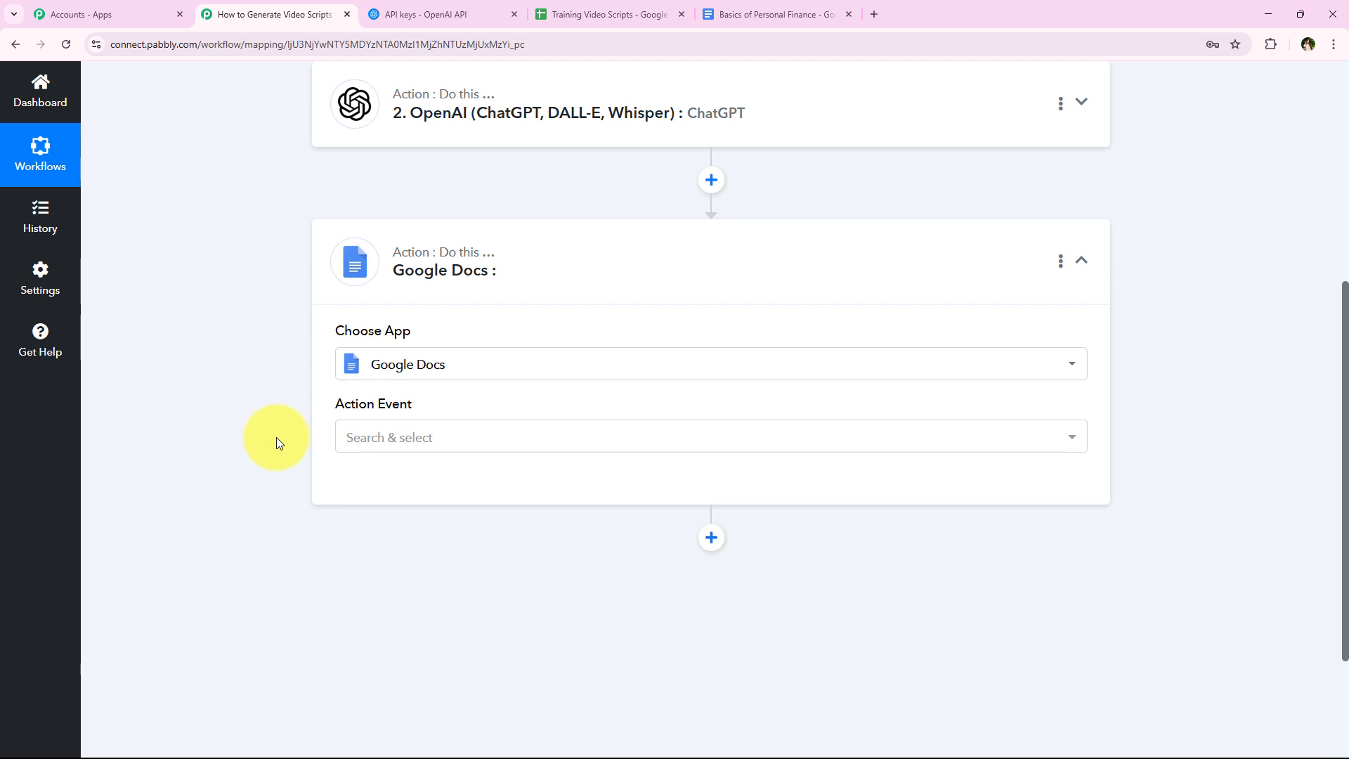
{"action": "left_click", "coordinate": [379, 457]}
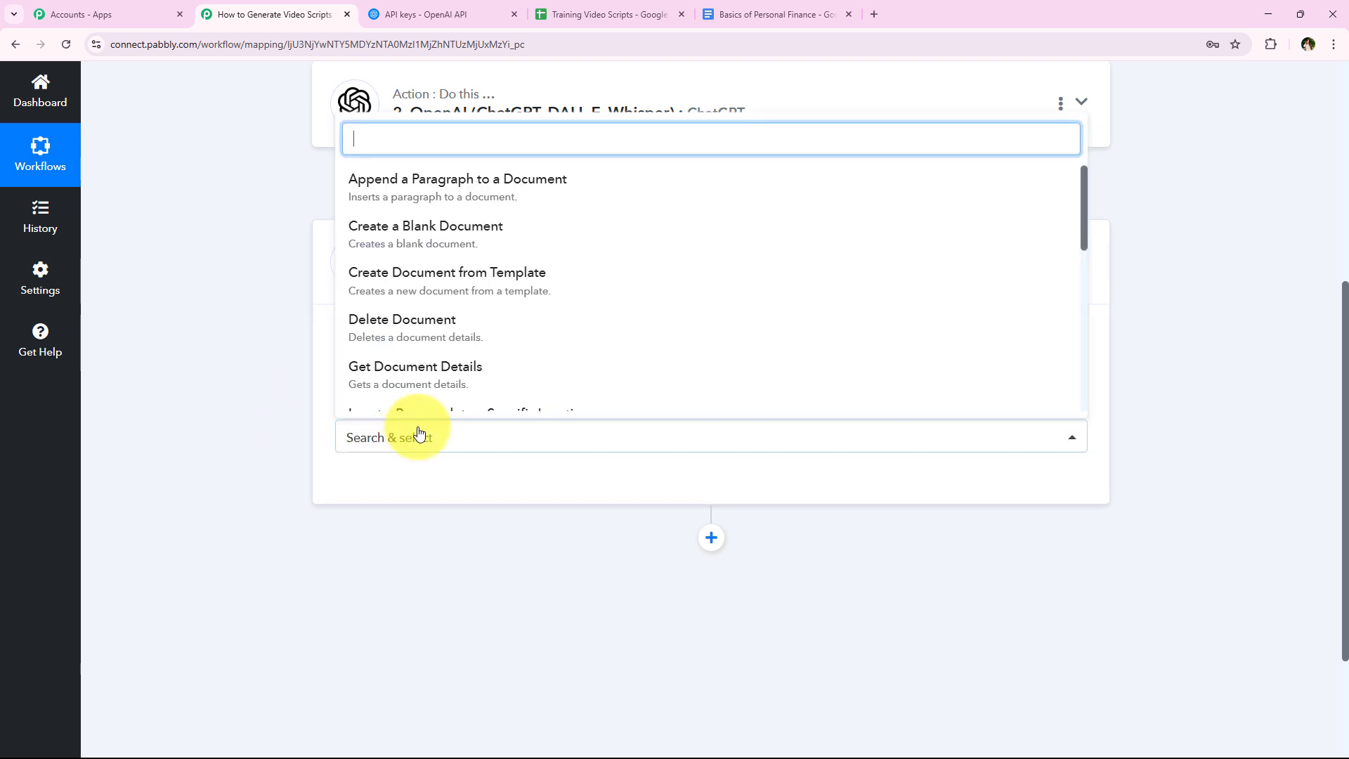
{"action": "left_click", "coordinate": [442, 245]}
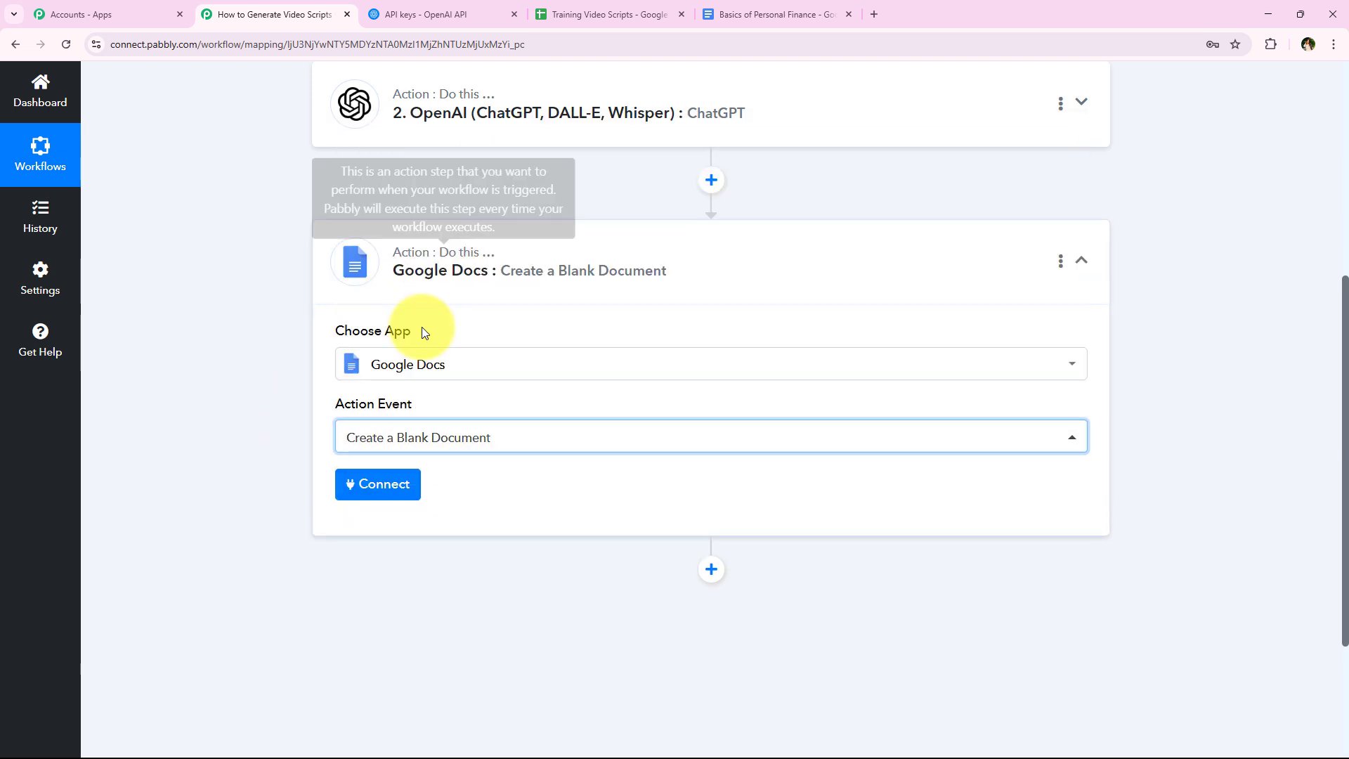
- Connect the action through a new Google Docs connection, signing in with the Google account and allowing access to its Drive files
{"action": "left_click", "coordinate": [391, 495]}
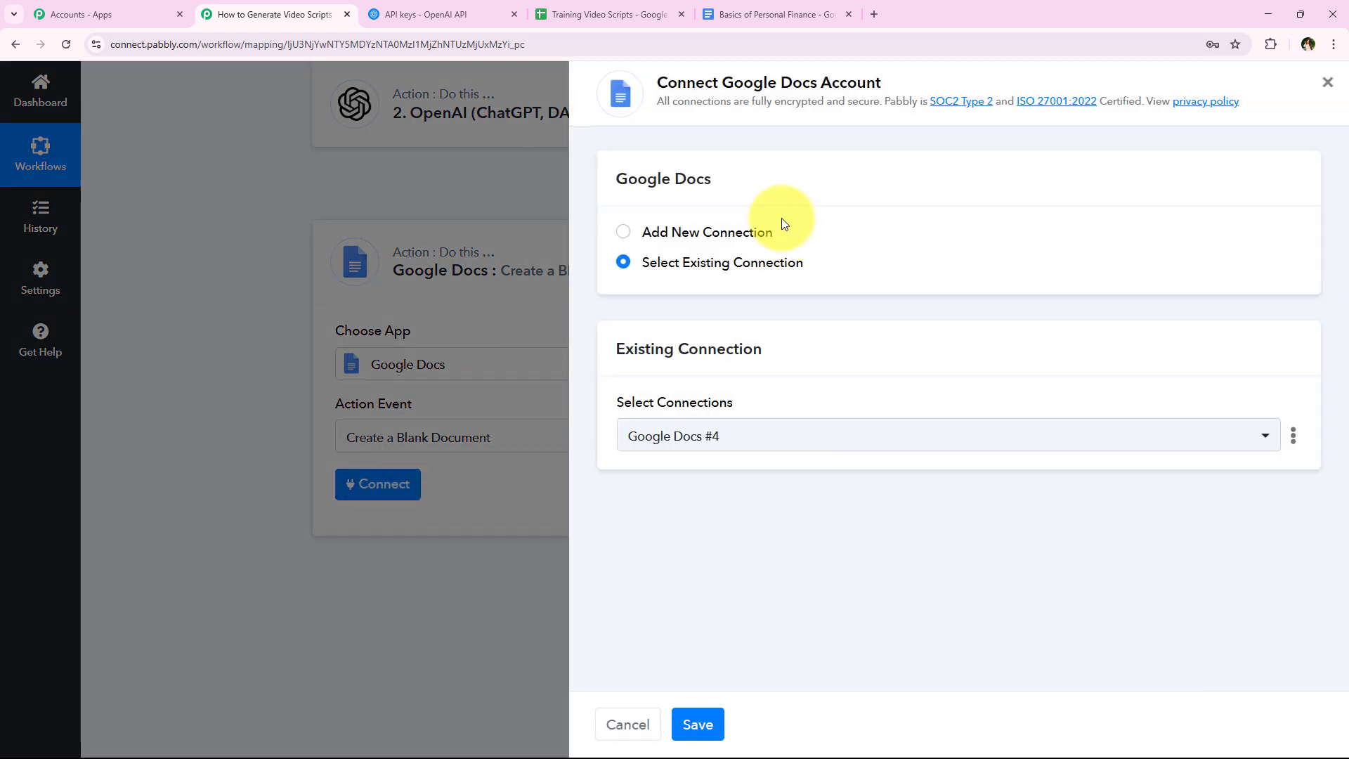
{"action": "left_click", "coordinate": [732, 234]}
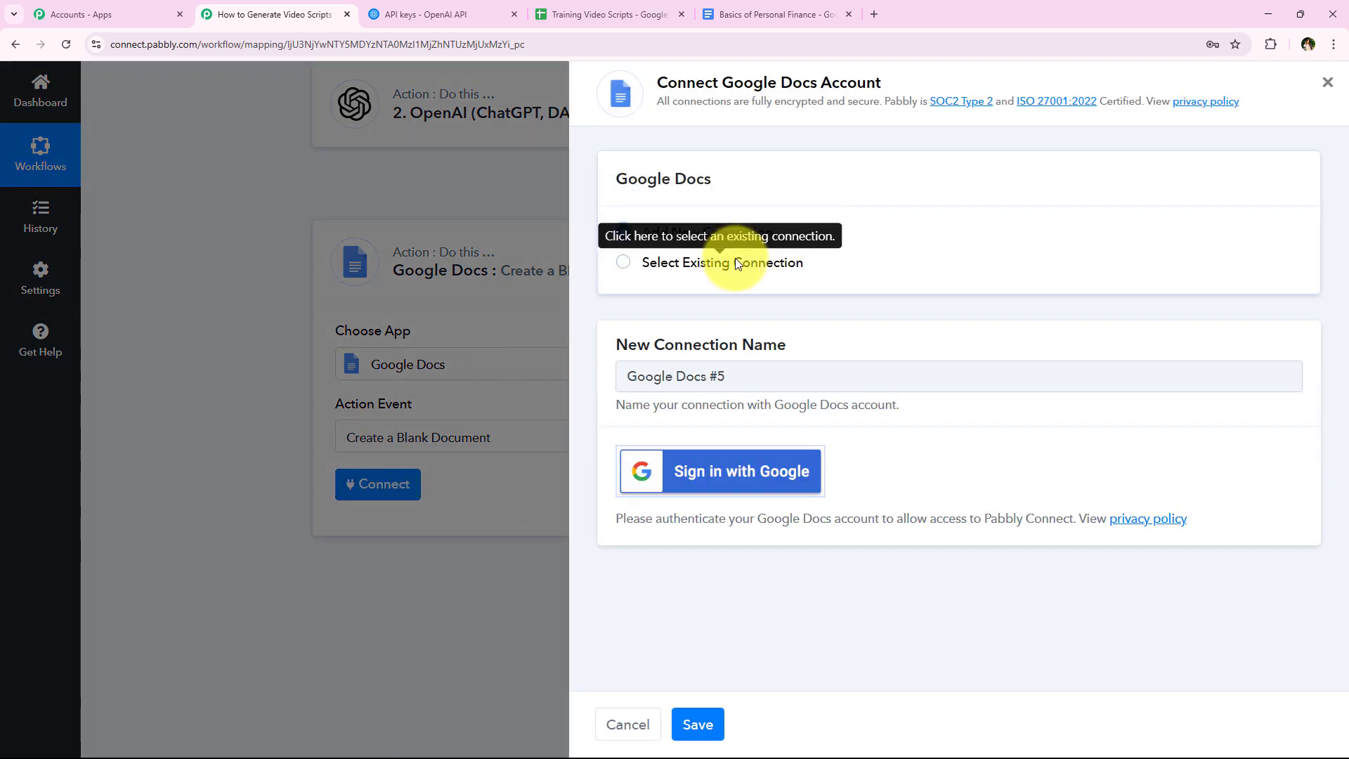
{"action": "left_click", "coordinate": [735, 262]}
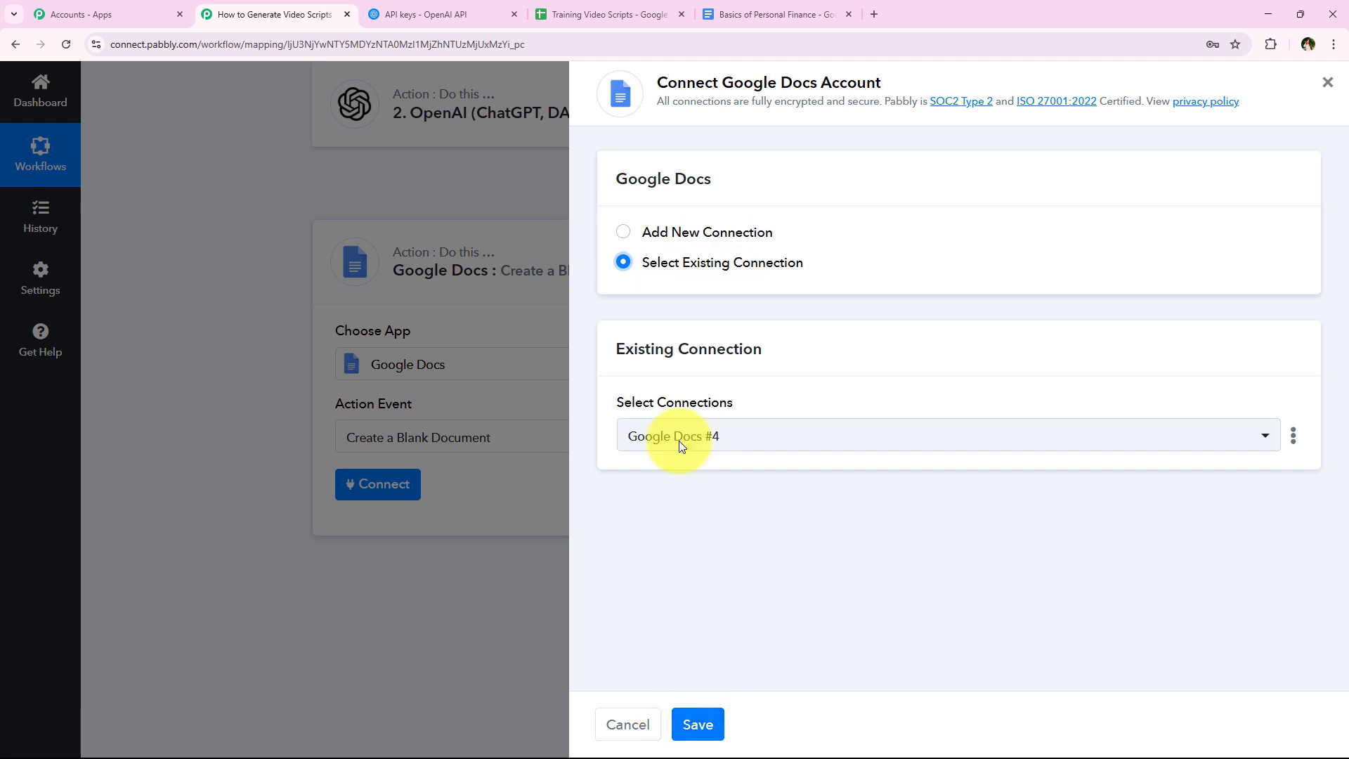
{"action": "left_click", "coordinate": [711, 230]}
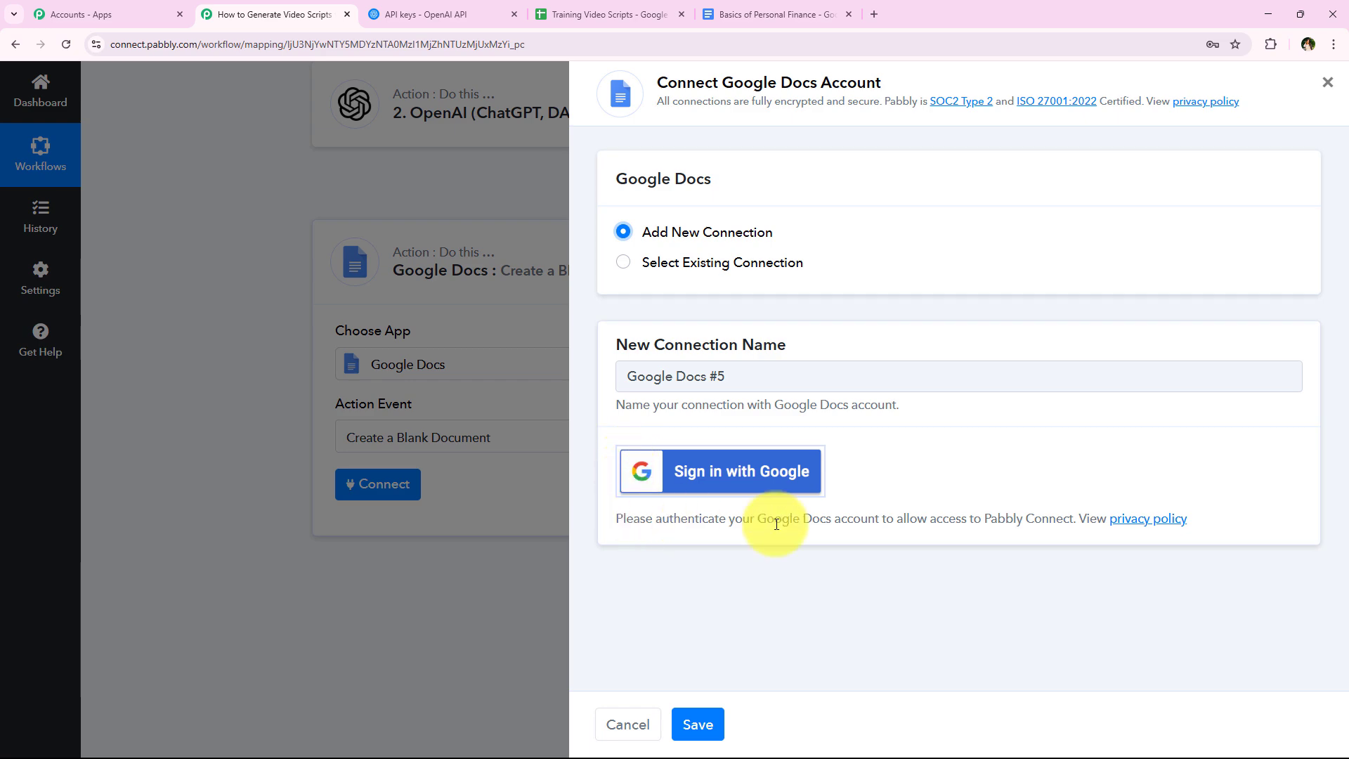
{"action": "left_click", "coordinate": [741, 468]}
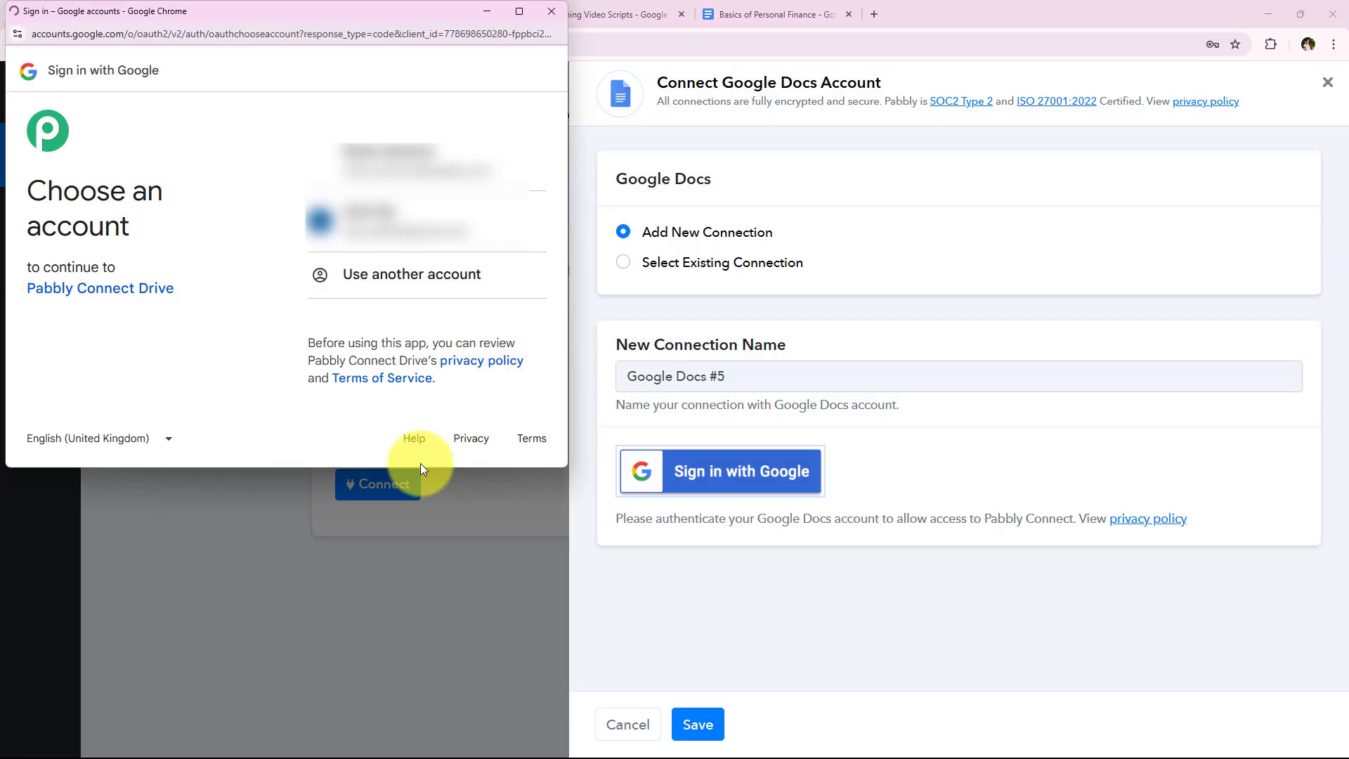
{"action": "left_click", "coordinate": [444, 167]}
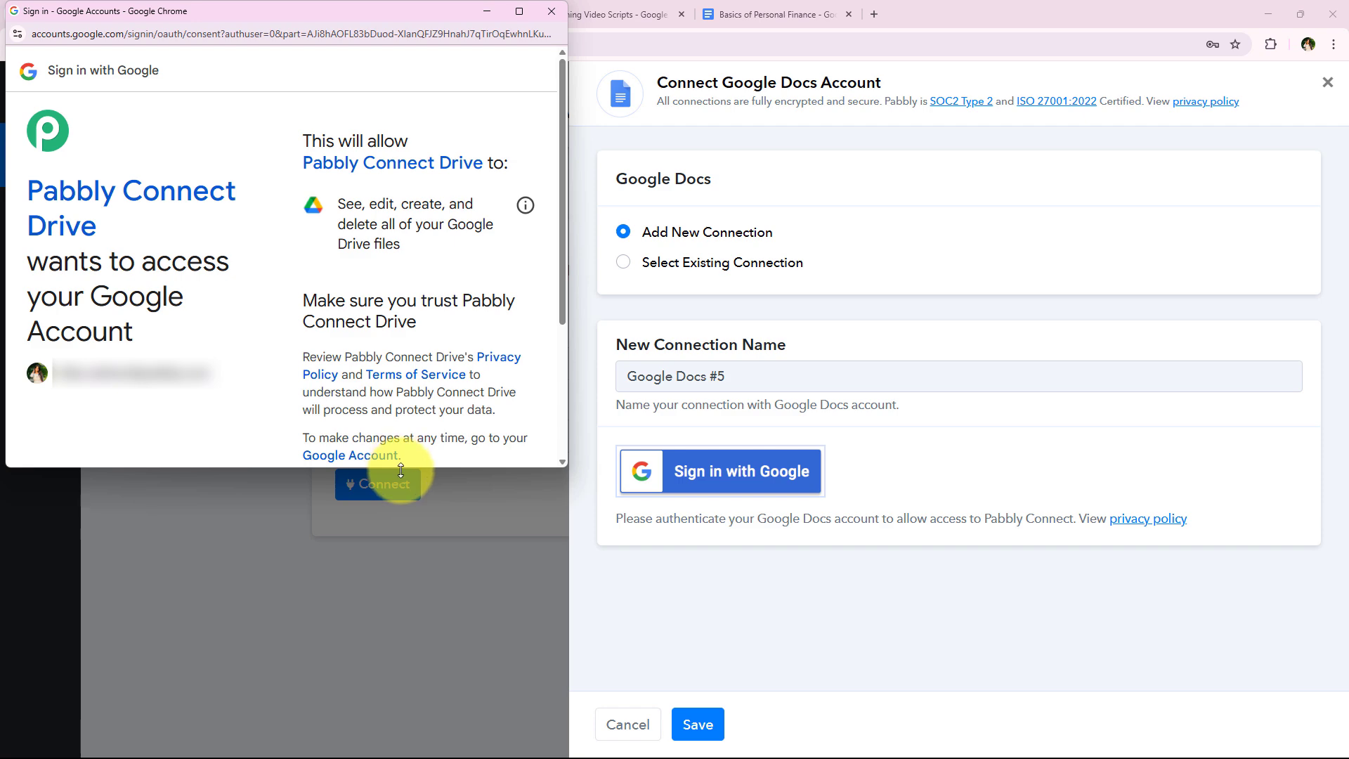
{"action": "left_click_drag", "start_coordinate": [401, 470], "coordinate": [393, 633]}
{"action": "scroll", "coordinate": [391, 475], "scroll_direction": "down", "scroll_amount": 3}
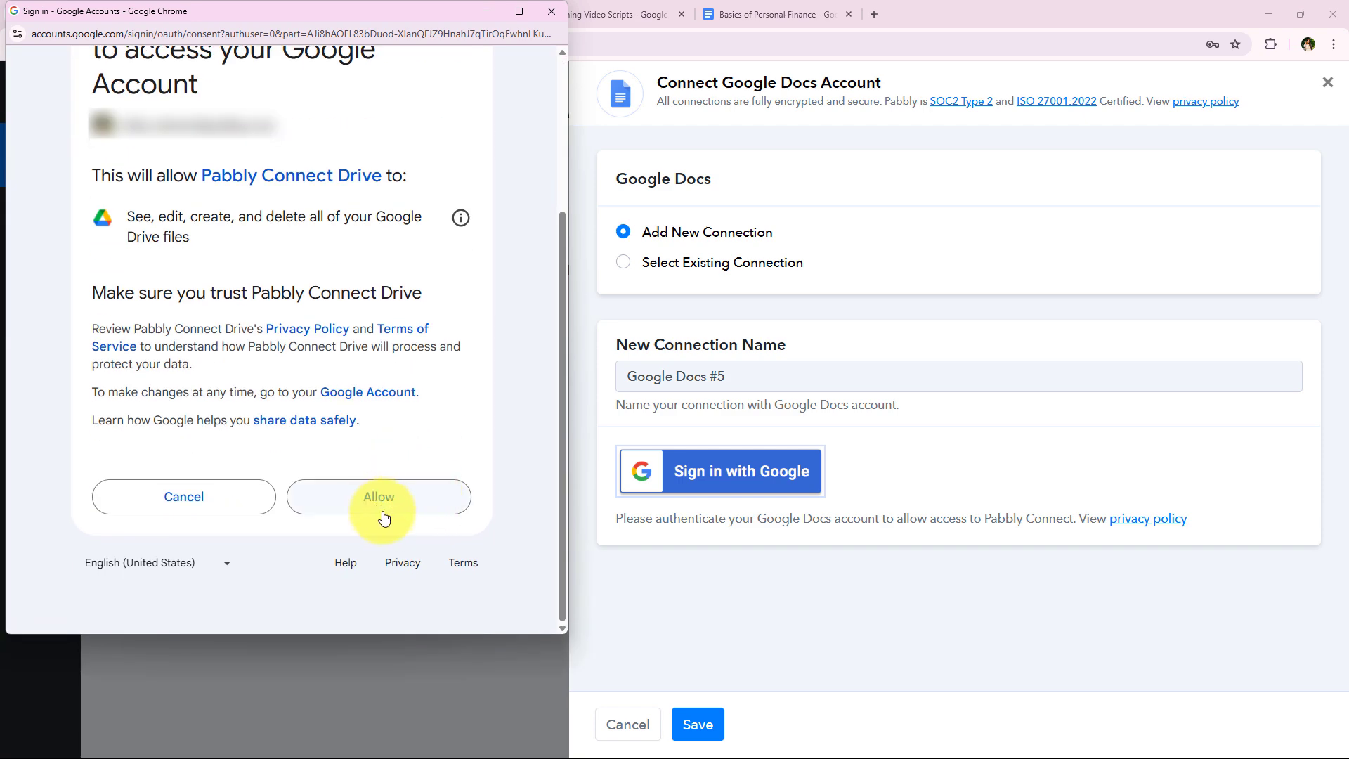
{"action": "left_click_drag", "start_coordinate": [437, 426], "coordinate": [78, 342]}
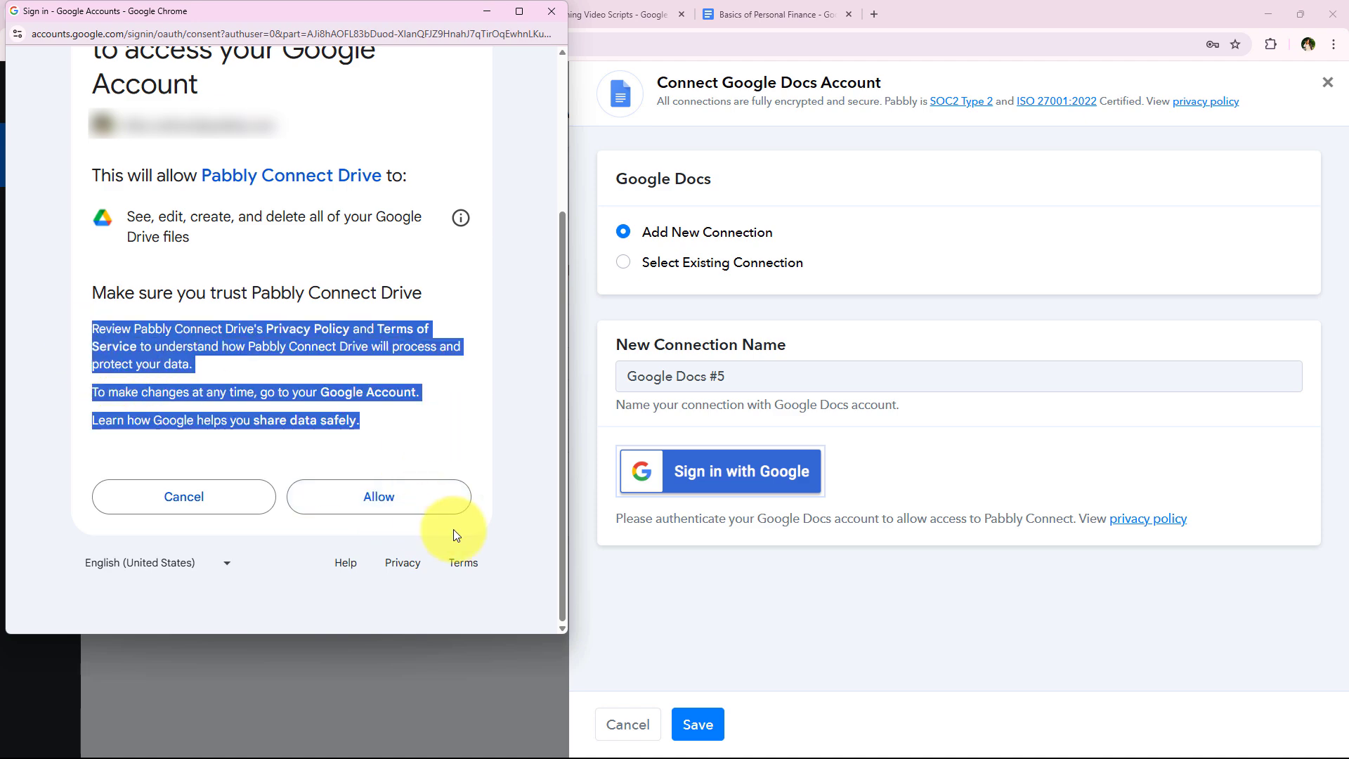
{"action": "left_click", "coordinate": [395, 510]}
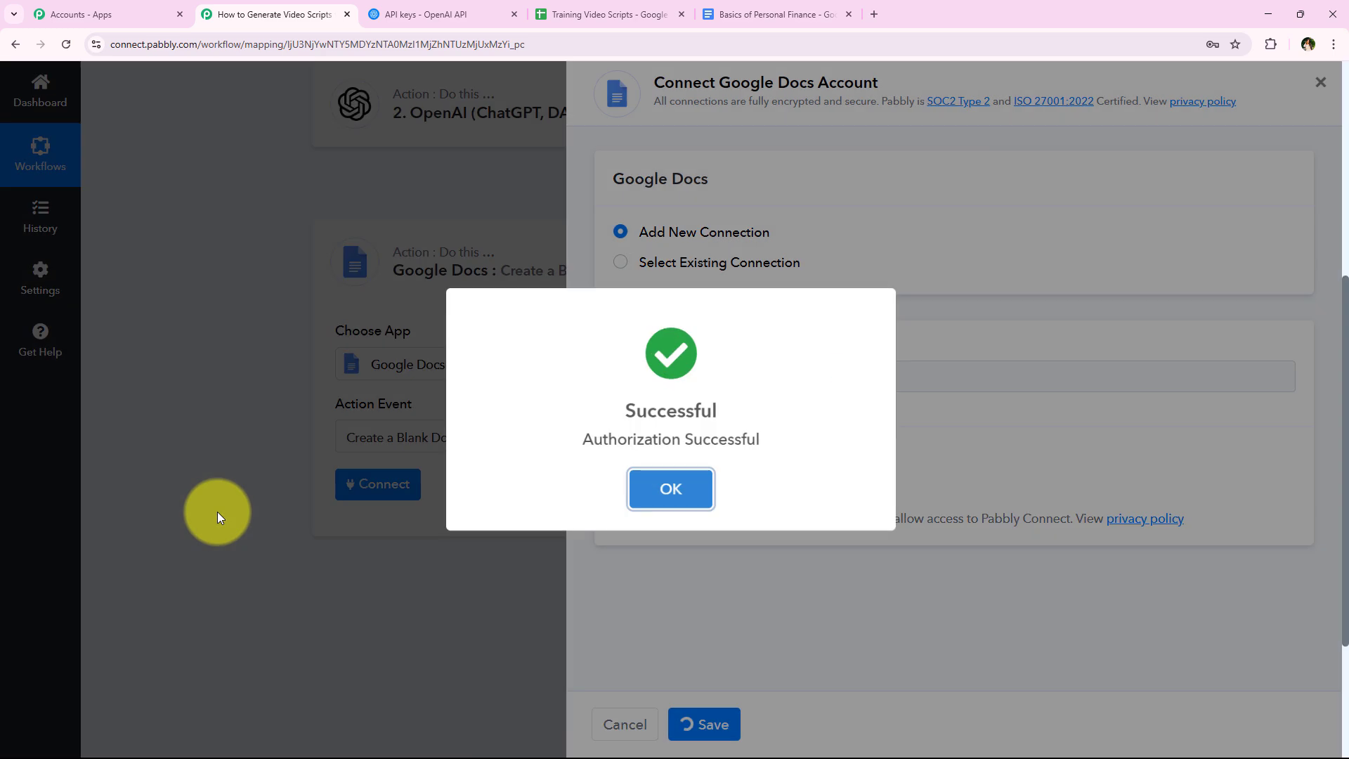
{"action": "scroll", "coordinate": [205, 476], "scroll_direction": "down", "scroll_amount": 1}
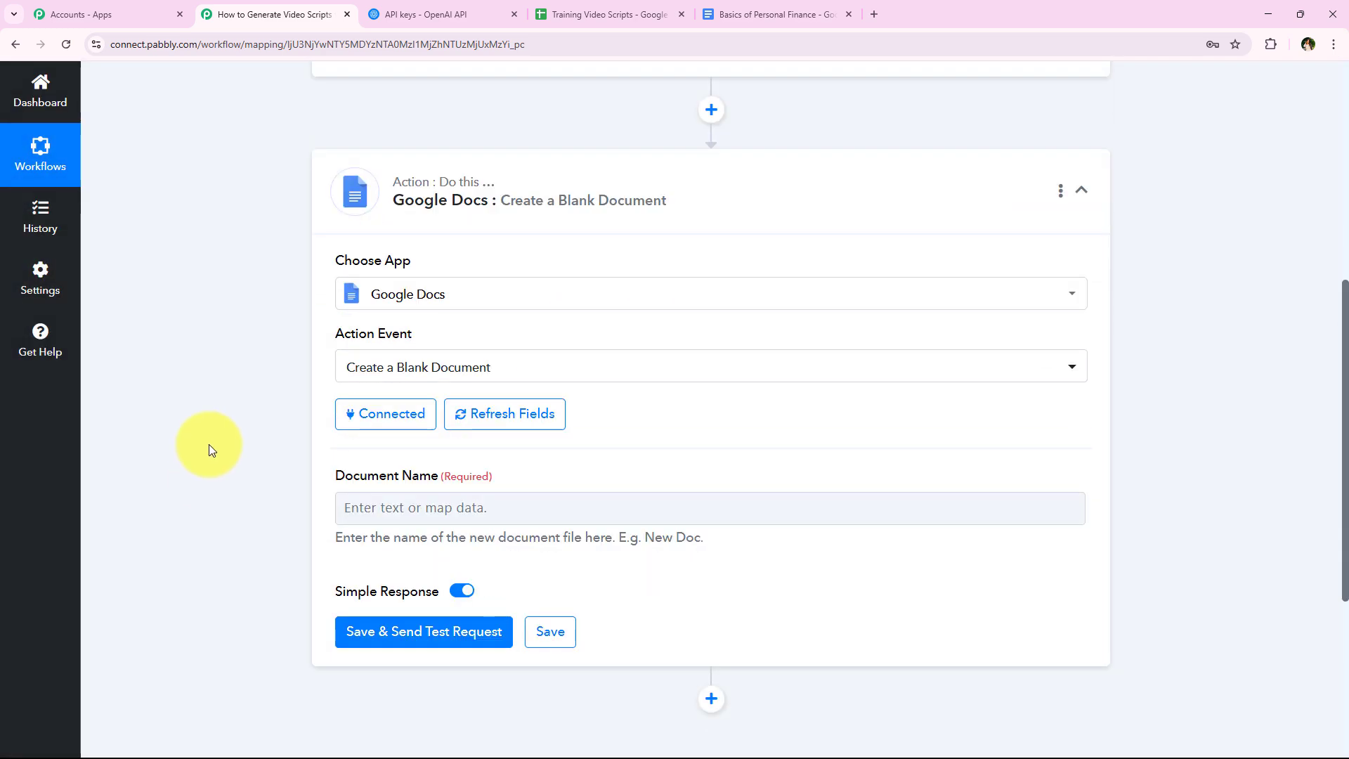
{"action": "left_click", "coordinate": [367, 414]}
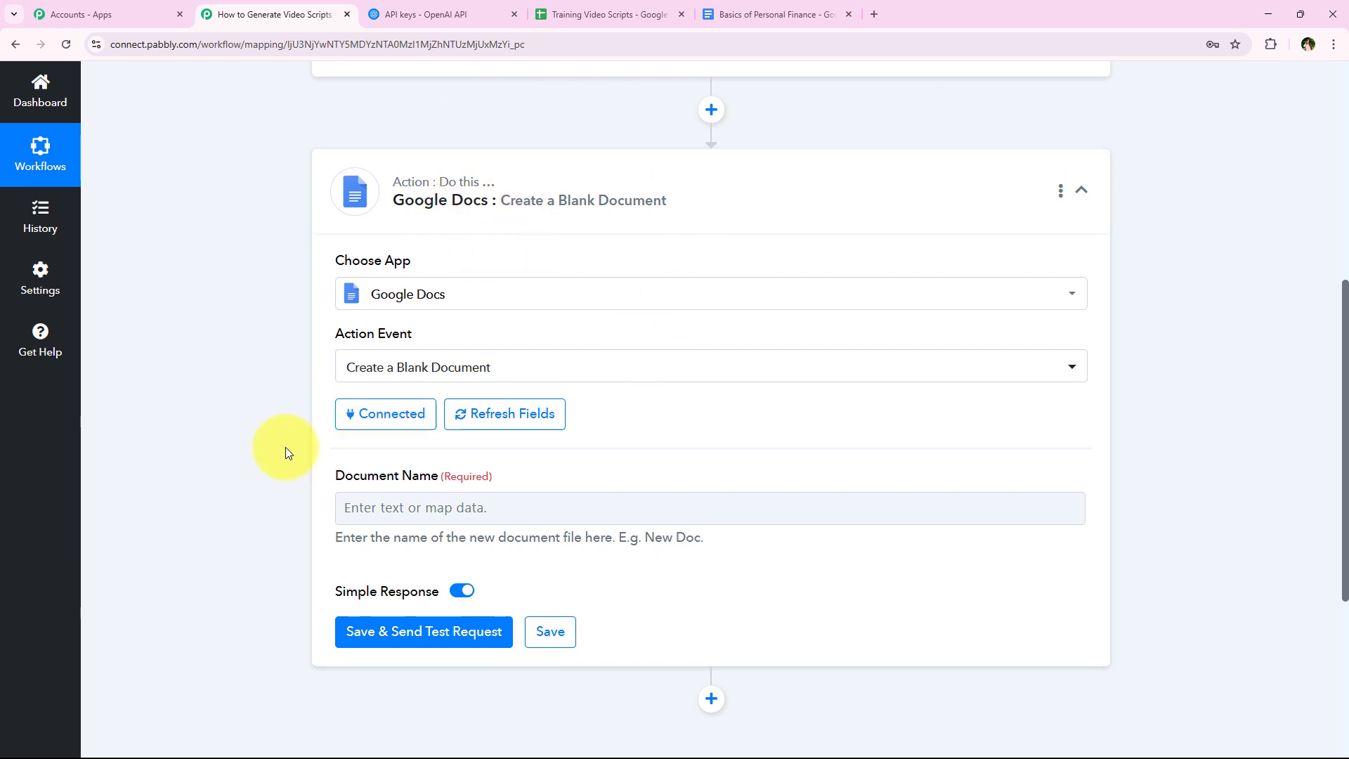
- Map the document name to the Video Topic from the Google Sheets trigger
{"action": "scroll", "coordinate": [285, 449], "scroll_direction": "down", "scroll_amount": 1}
{"action": "scroll", "coordinate": [285, 447], "scroll_direction": "down", "scroll_amount": 1}
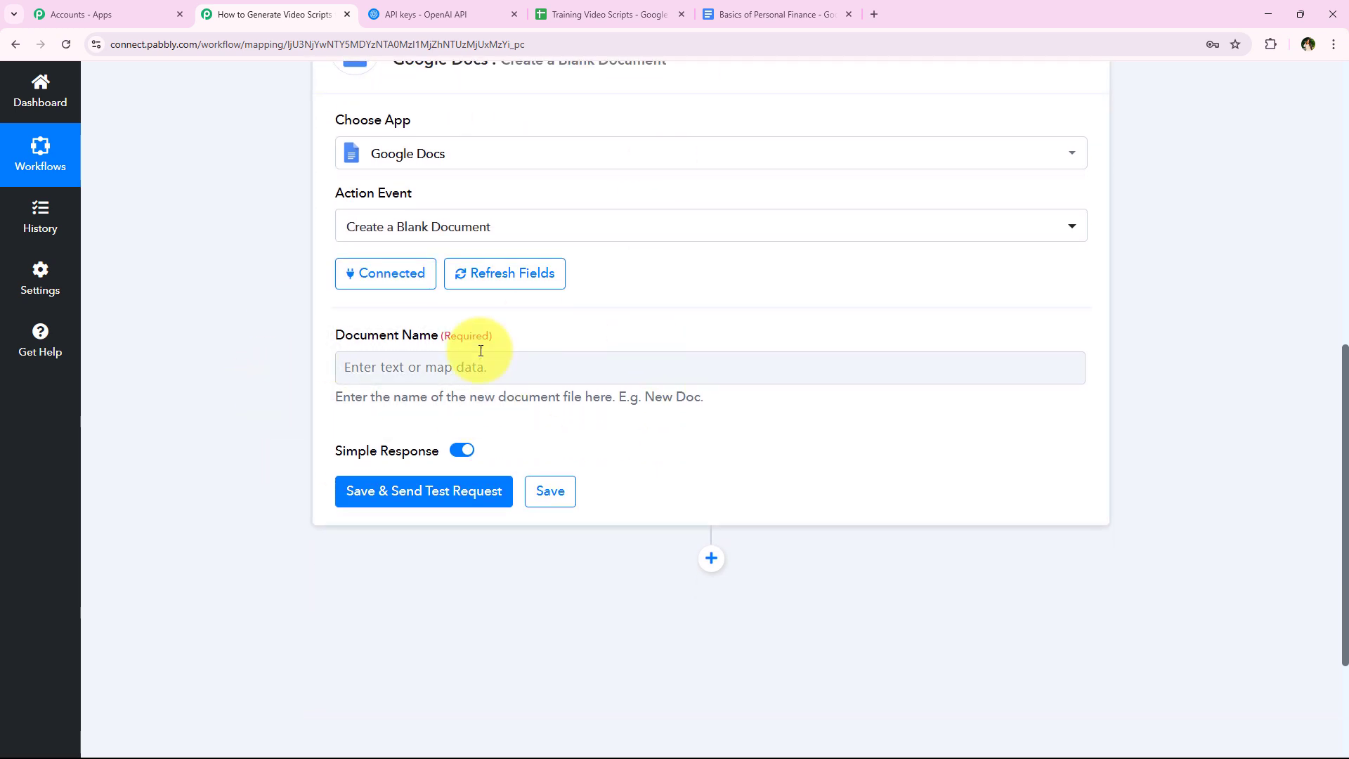
{"action": "left_click_drag", "start_coordinate": [327, 397], "coordinate": [706, 402]}
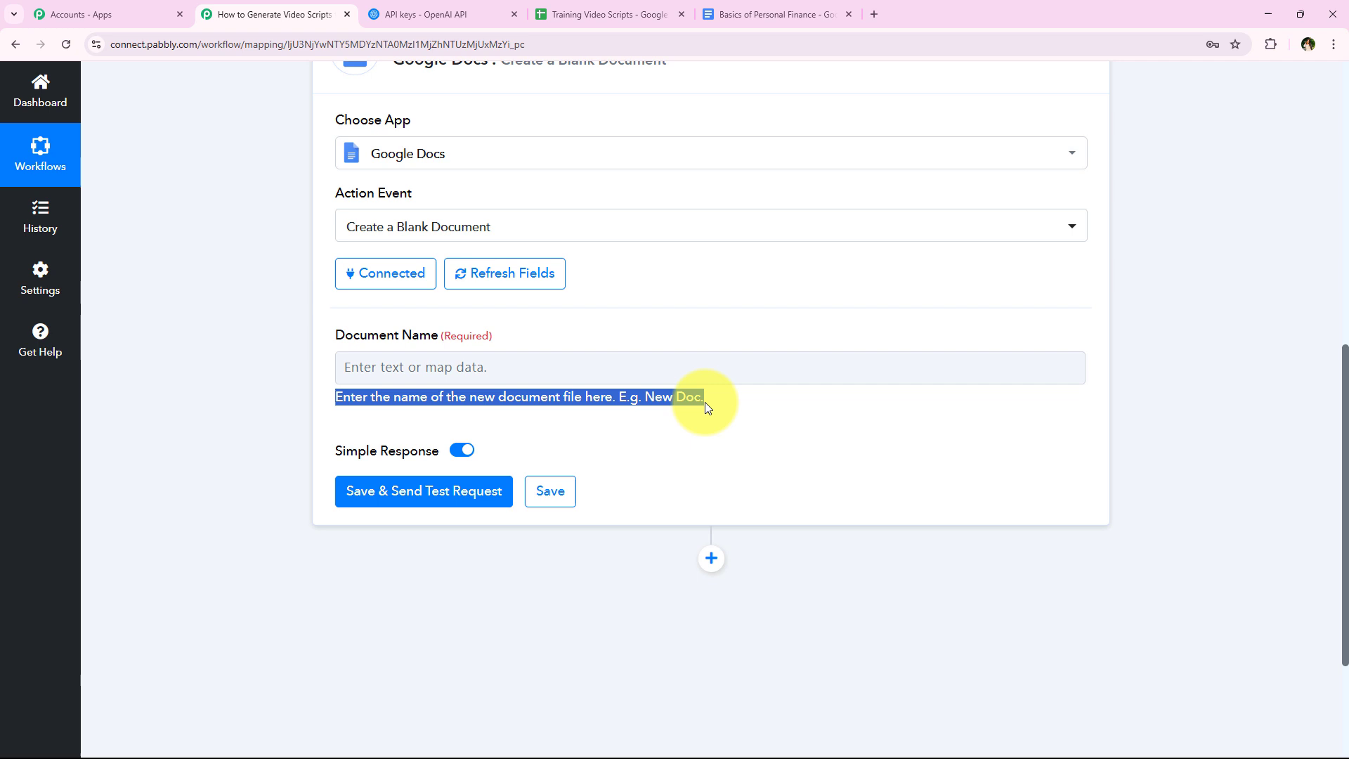
{"action": "left_click", "coordinate": [405, 373]}
{"action": "left_click", "coordinate": [433, 440]}
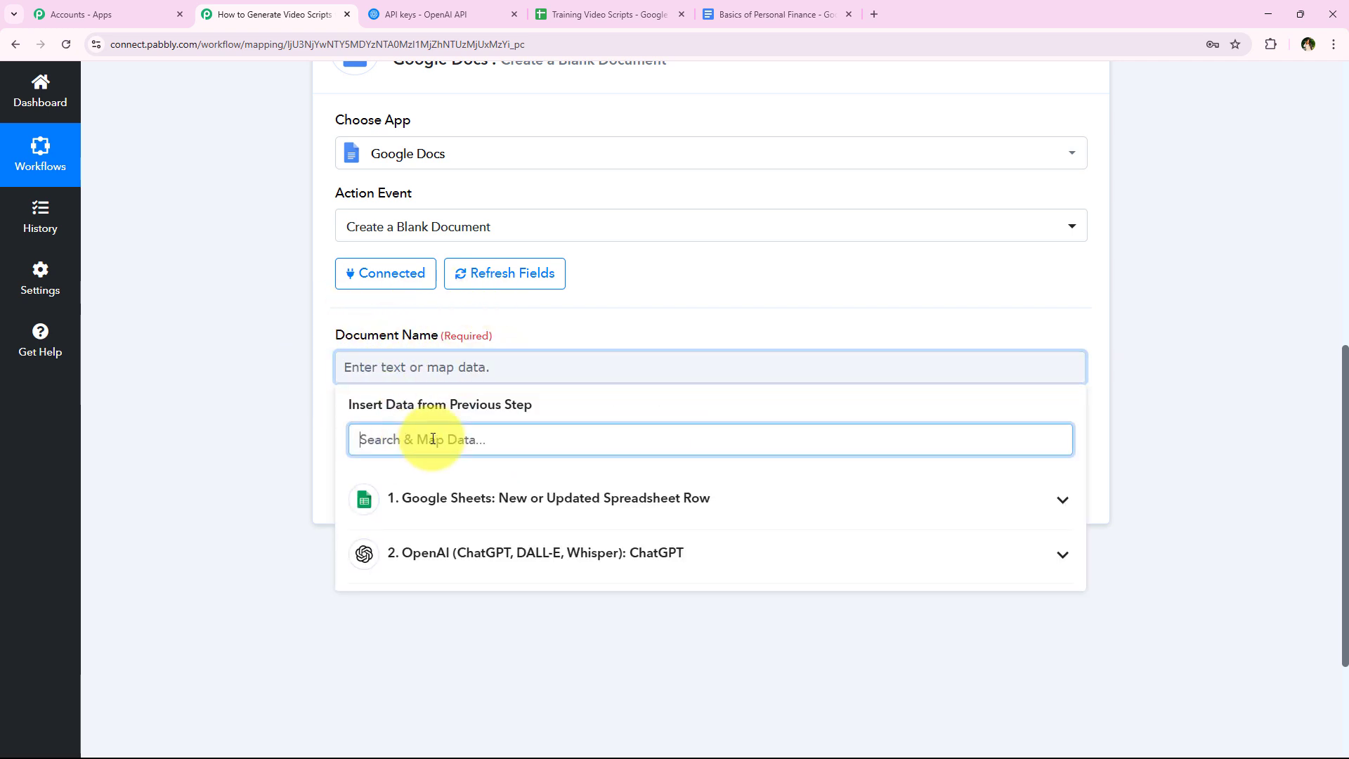
{"action": "type", "text": "top"}
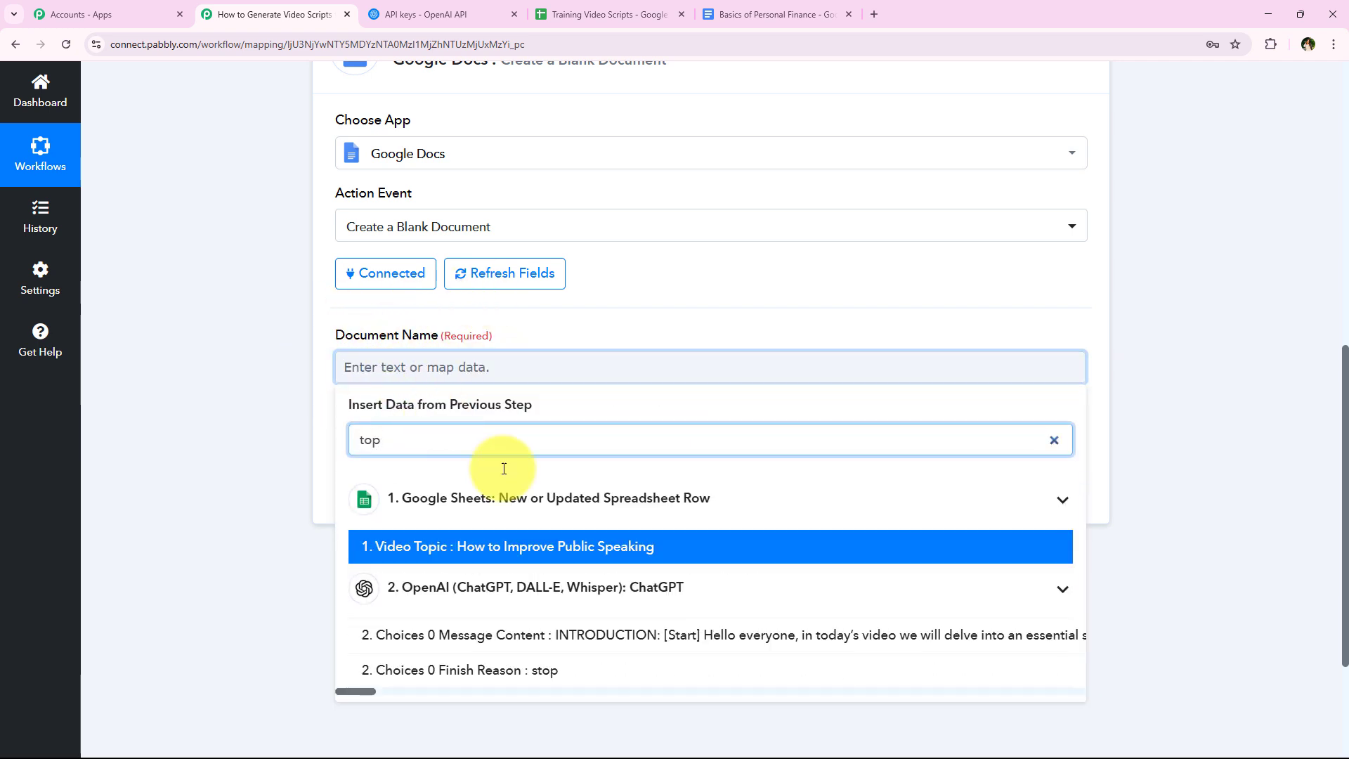
{"action": "left_click", "coordinate": [515, 555]}
{"action": "left_click", "coordinate": [253, 479]}
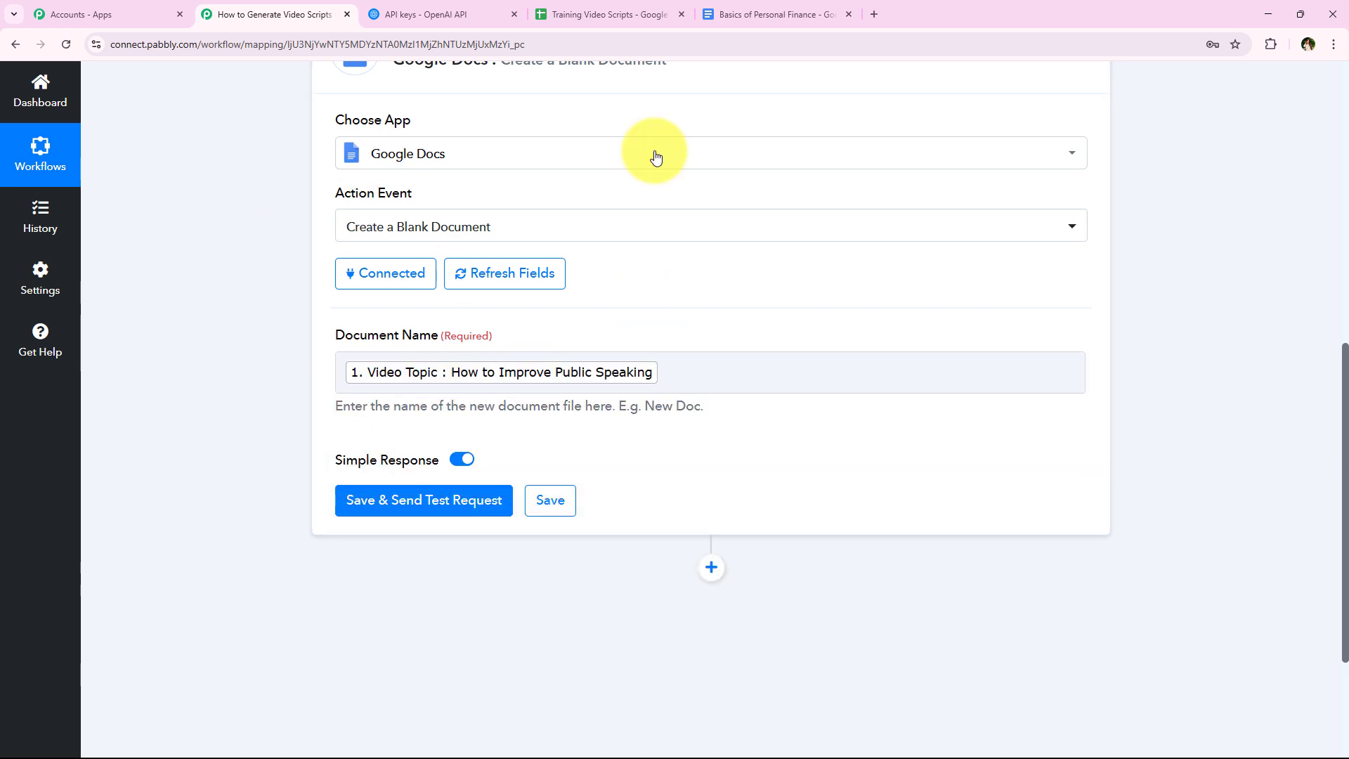
- Save the Create a Blank Document action, send a test request and check the response
{"action": "left_click", "coordinate": [457, 502]}
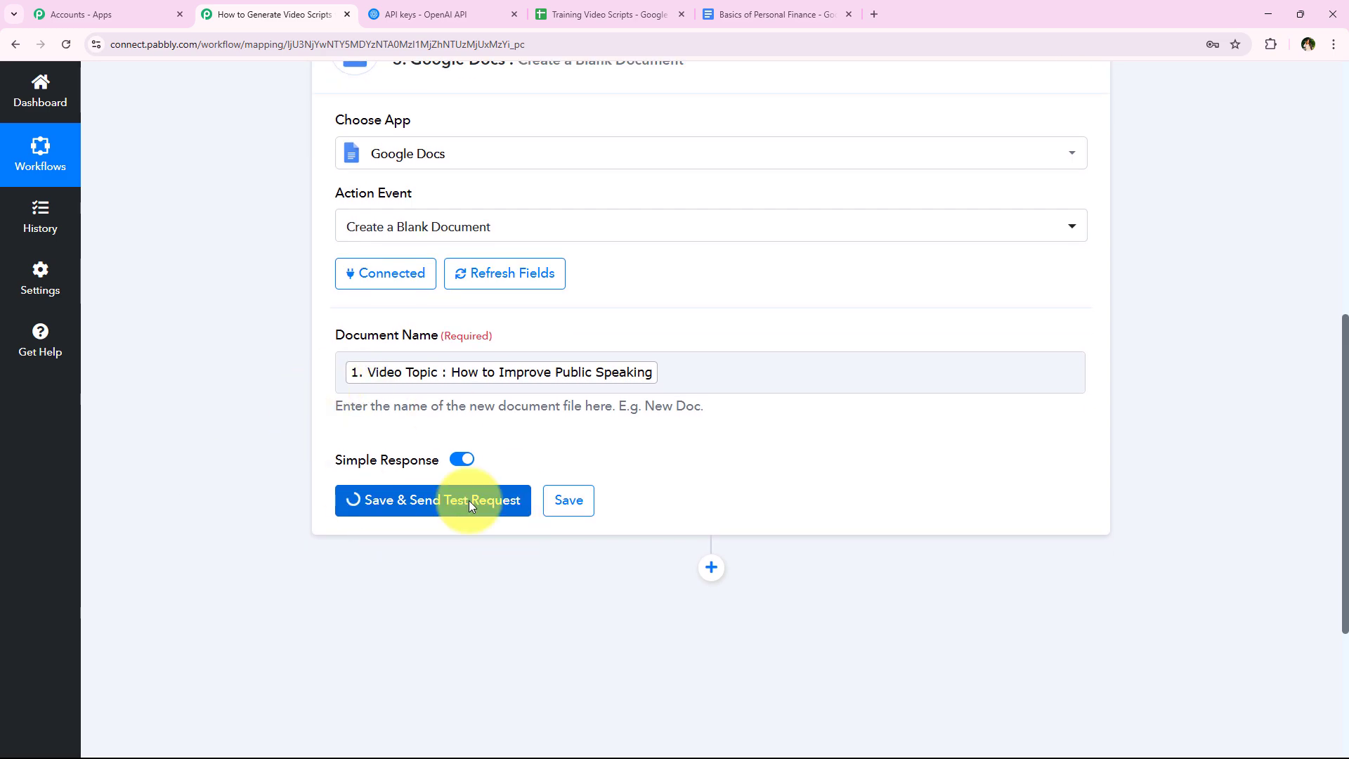
{"action": "scroll", "coordinate": [337, 484], "scroll_direction": "down", "scroll_amount": 2}
{"action": "scroll", "coordinate": [319, 482], "scroll_direction": "up", "scroll_amount": 4}
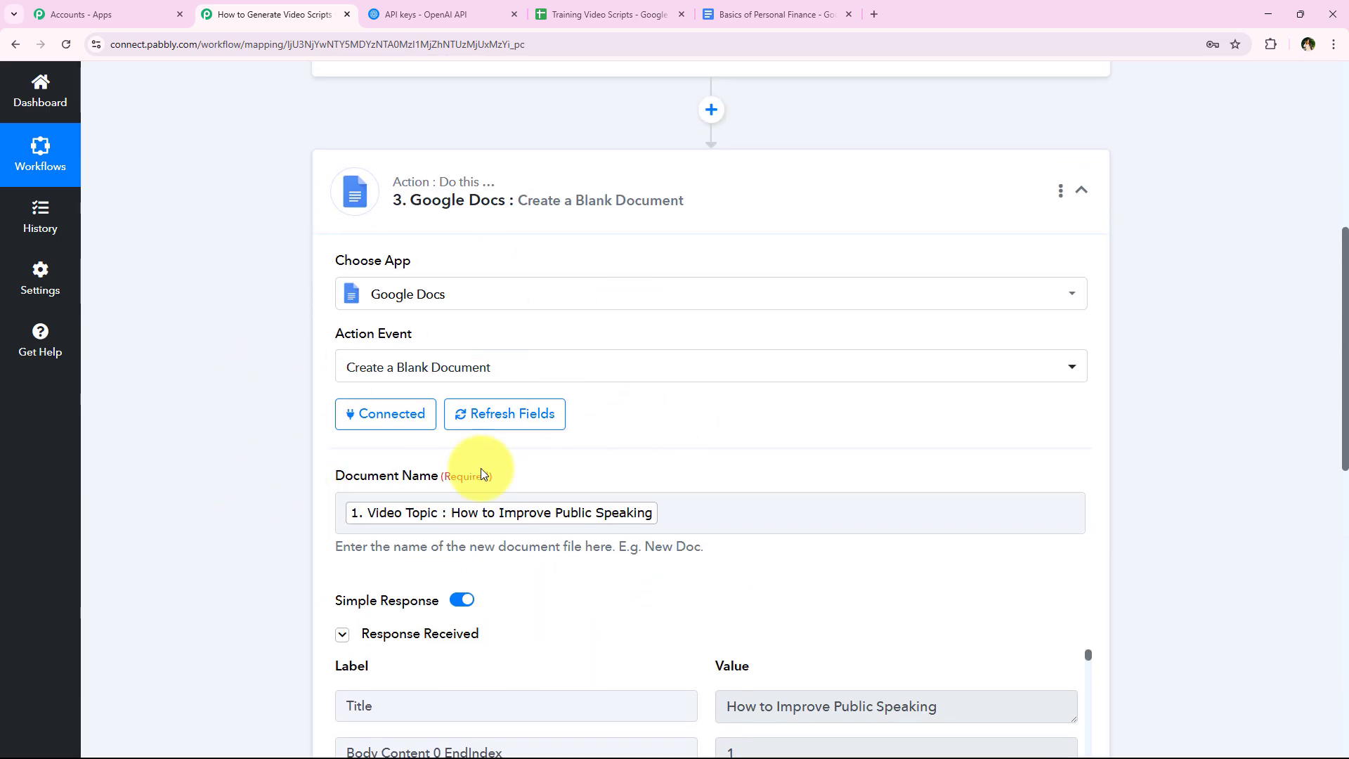
- Add another Google Docs action after the blank document action with the event Append a Paragraph to a Document
{"action": "scroll", "coordinate": [310, 461], "scroll_direction": "down", "scroll_amount": 9}
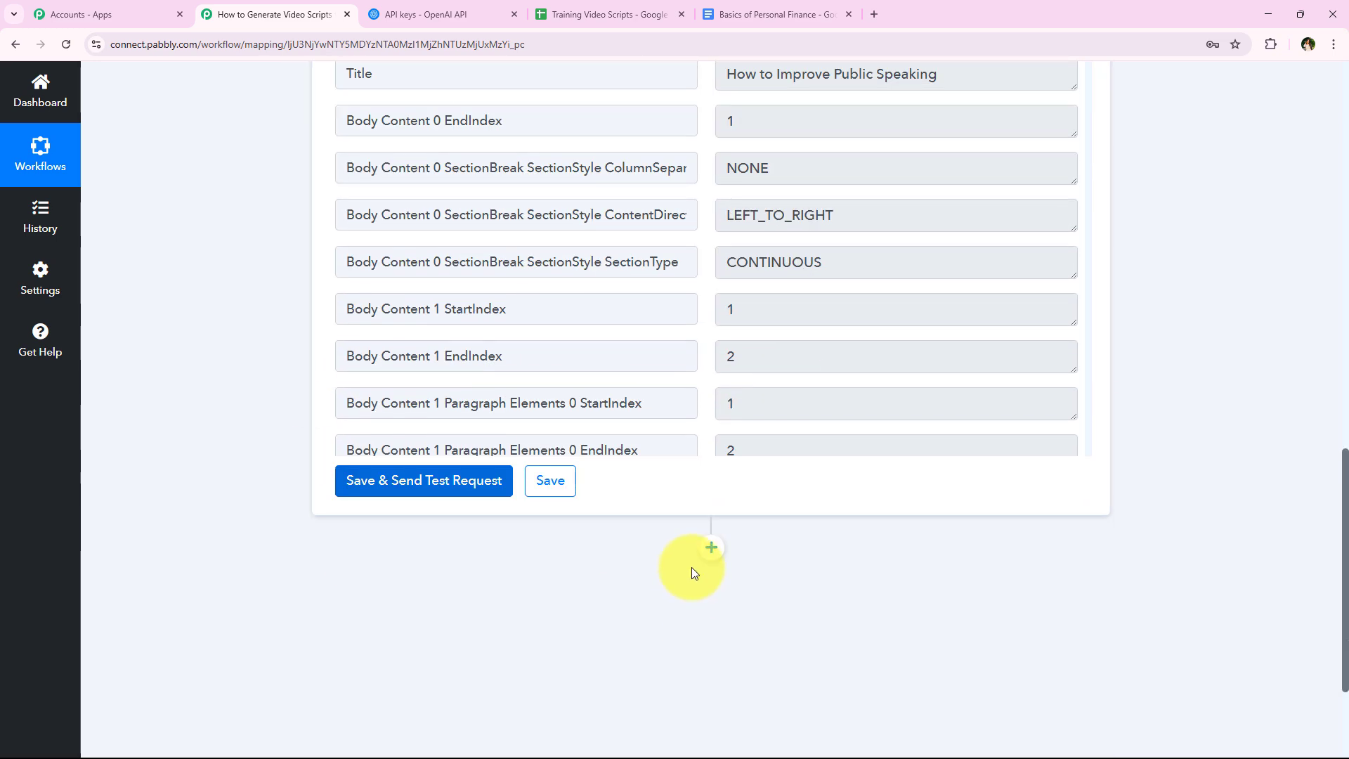
{"action": "left_click", "coordinate": [711, 550]}
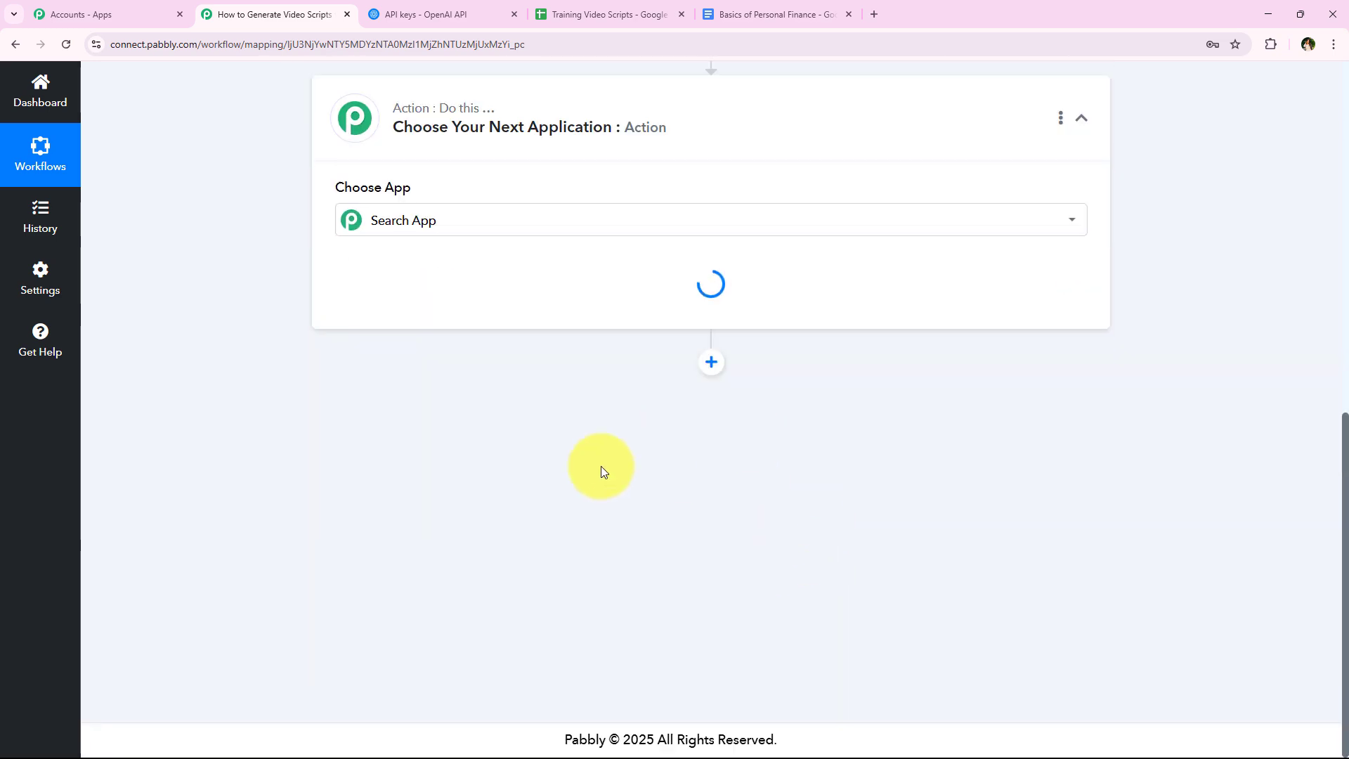
{"action": "scroll", "coordinate": [601, 467], "scroll_direction": "up", "scroll_amount": 2}
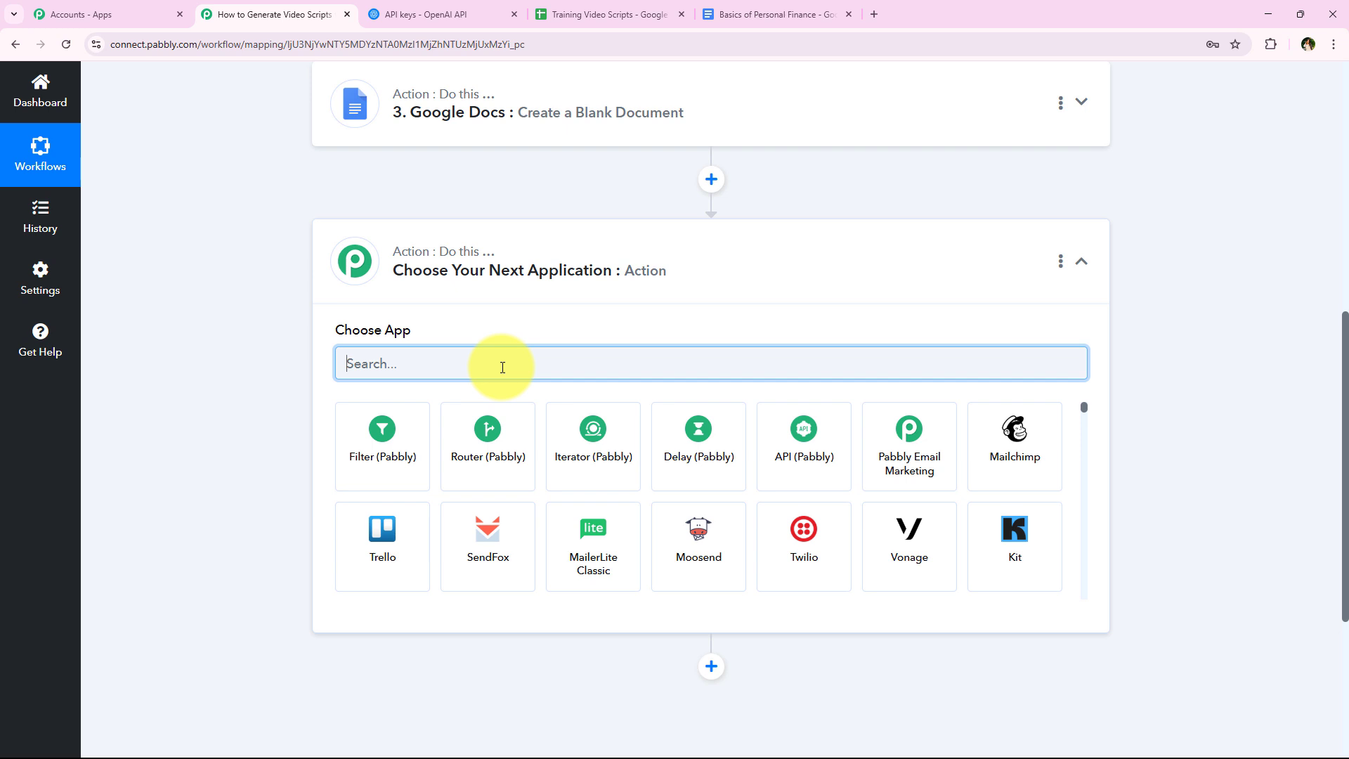
{"action": "type", "text": "Google"}
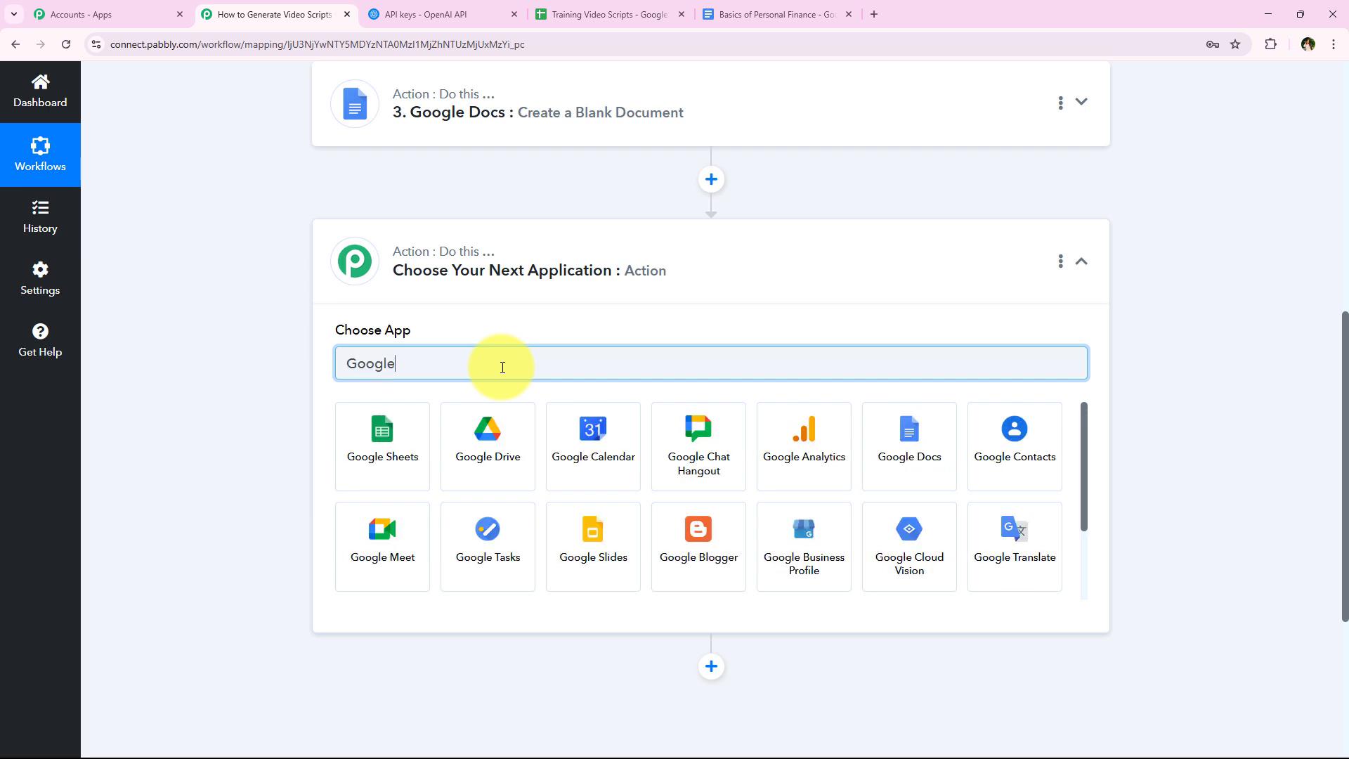
{"action": "type", "text": " Do"}
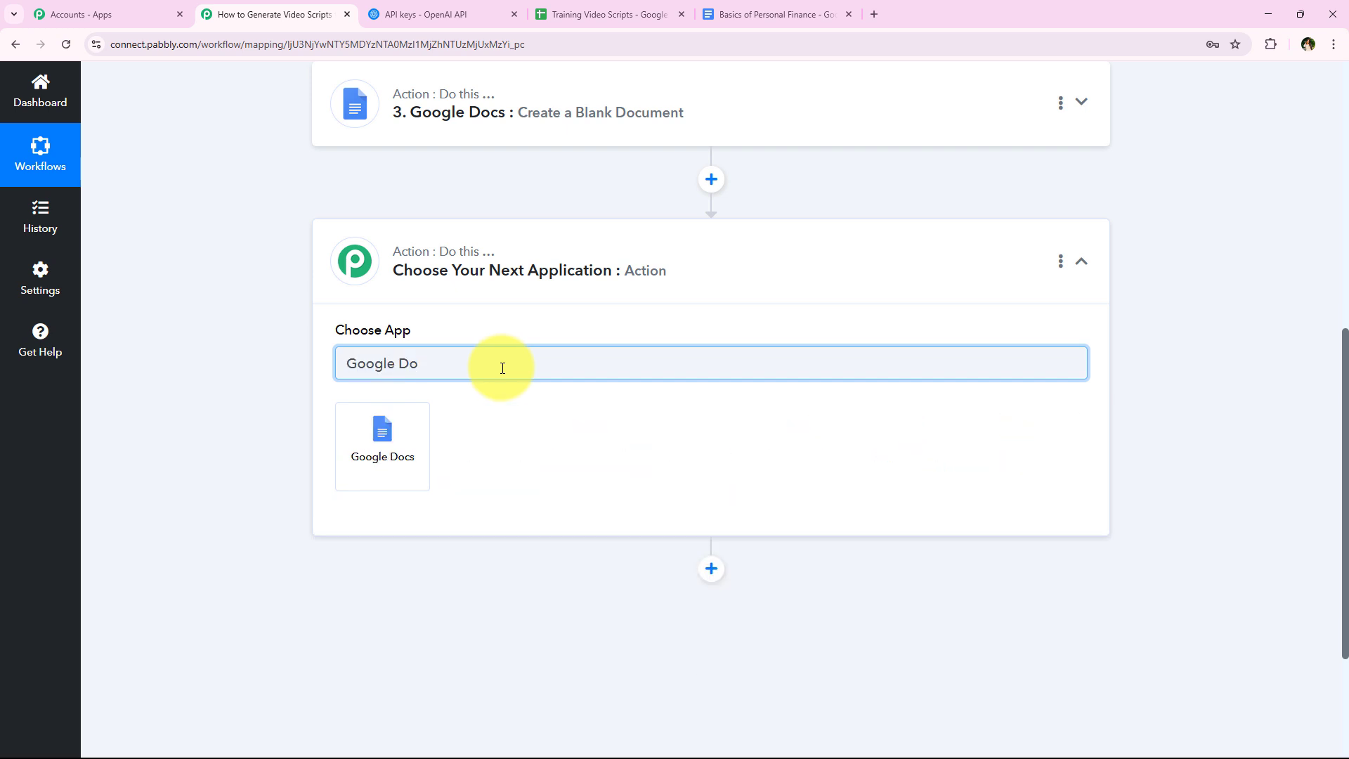
{"action": "left_click", "coordinate": [411, 437]}
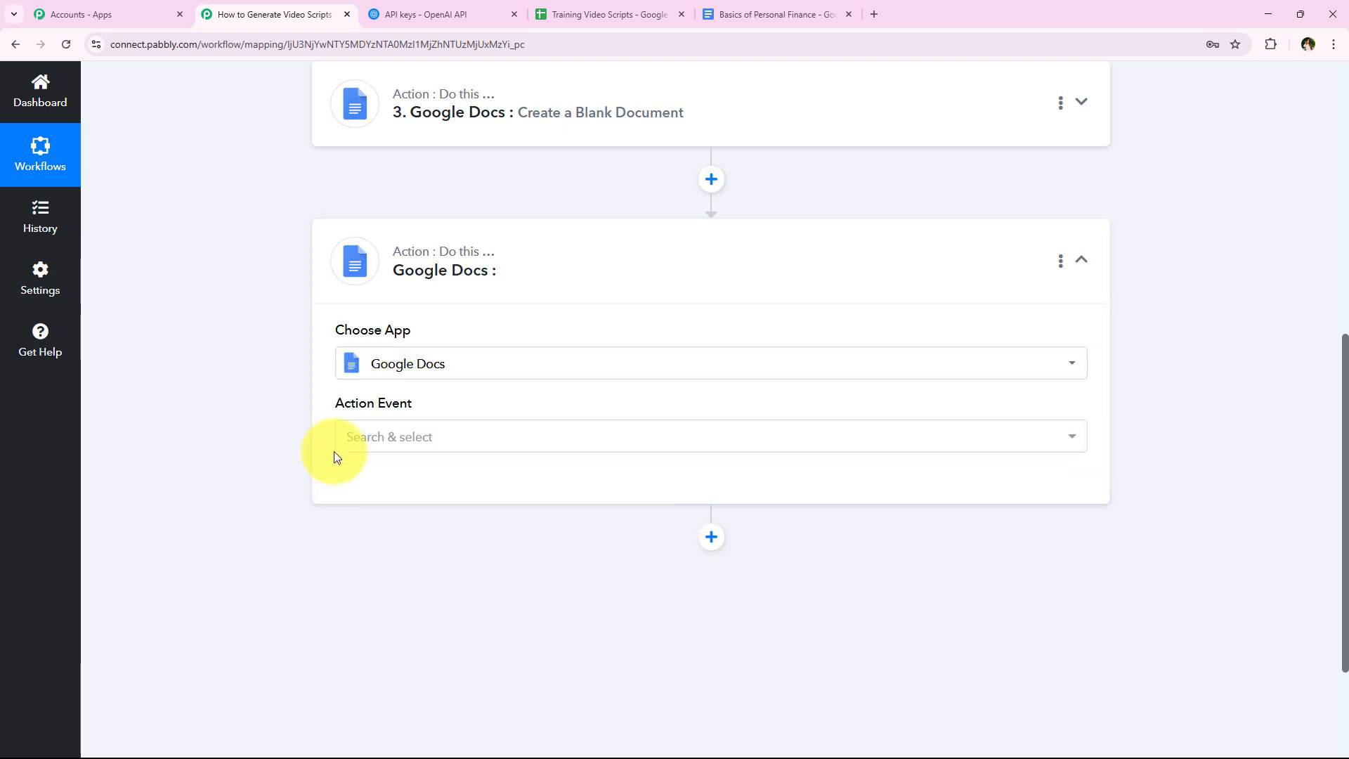
{"action": "left_click", "coordinate": [368, 438]}
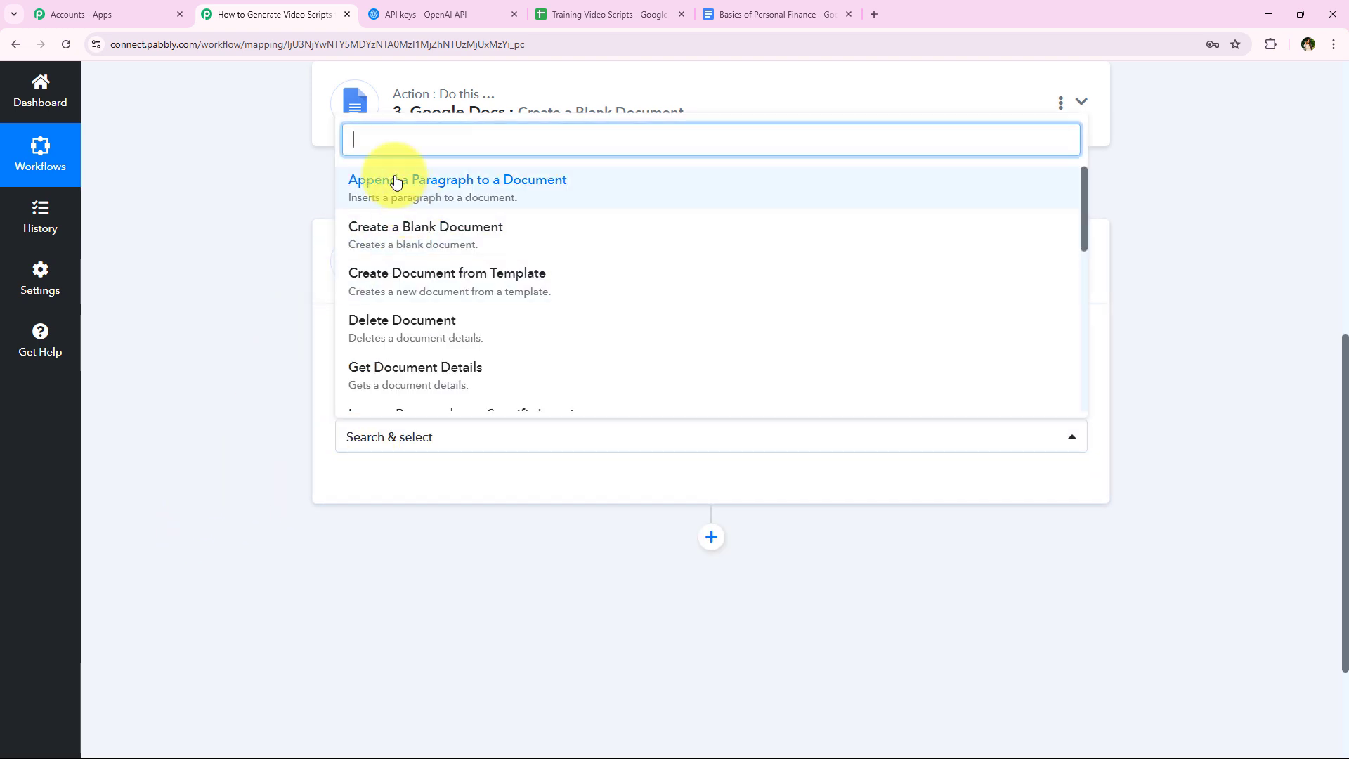
{"action": "left_click", "coordinate": [650, 195]}
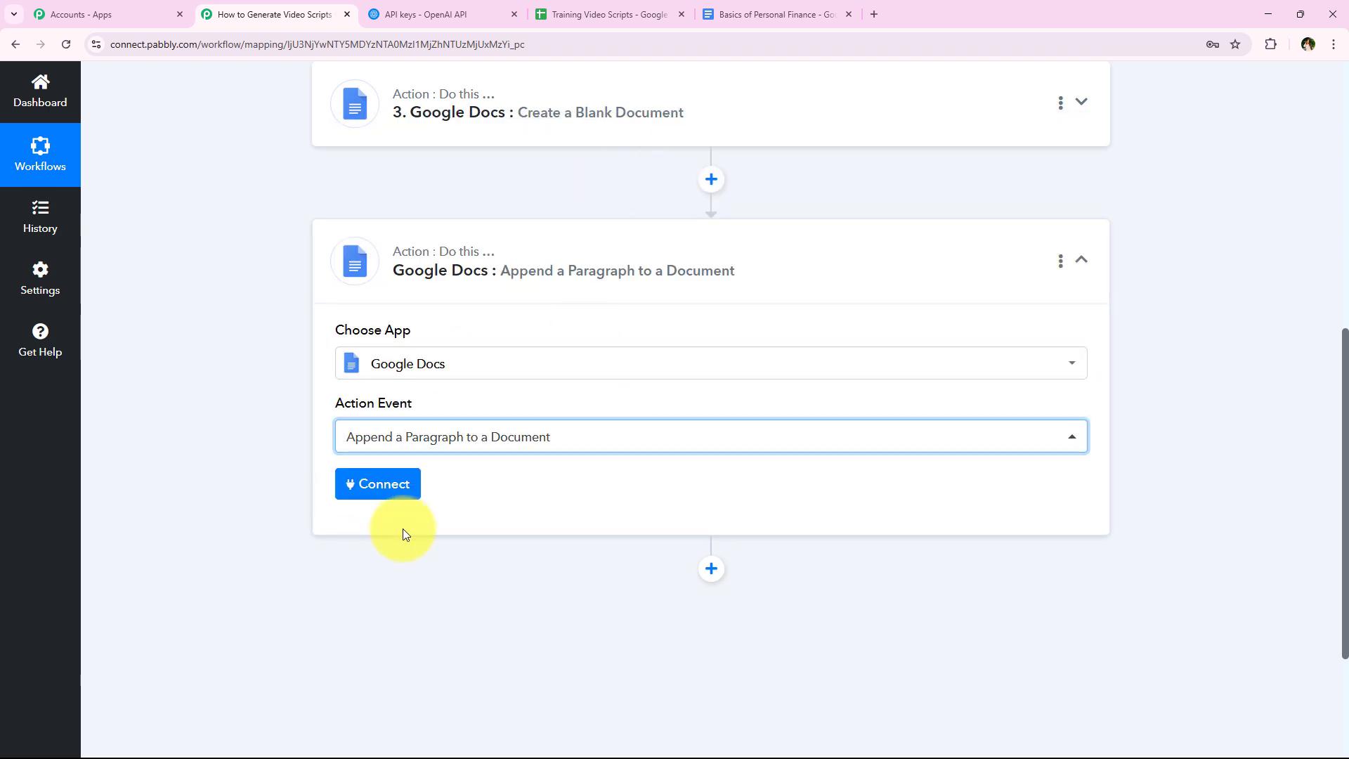
- Connect the Append a Paragraph action through the existing Google Docs #5 connection
{"action": "left_click", "coordinate": [366, 489]}
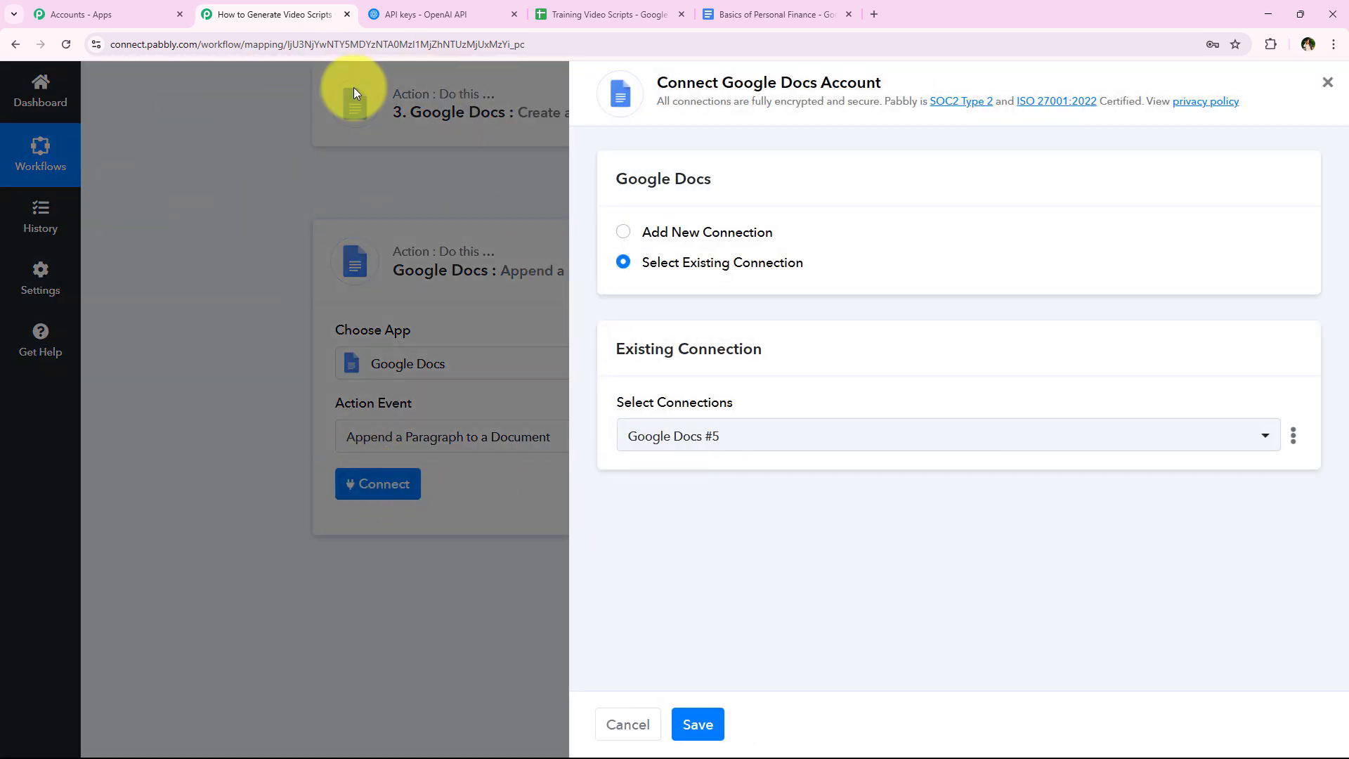
{"action": "left_click", "coordinate": [699, 261]}
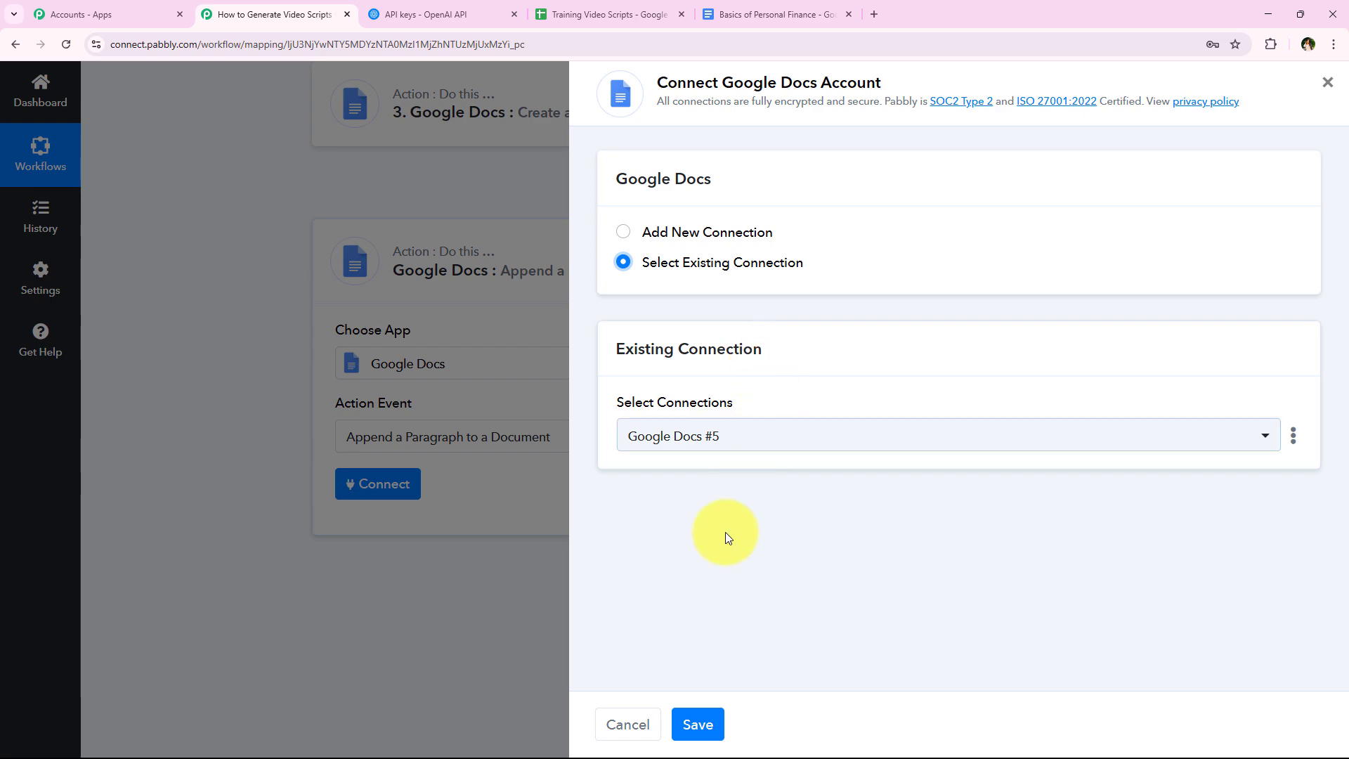
{"action": "left_click", "coordinate": [697, 723]}
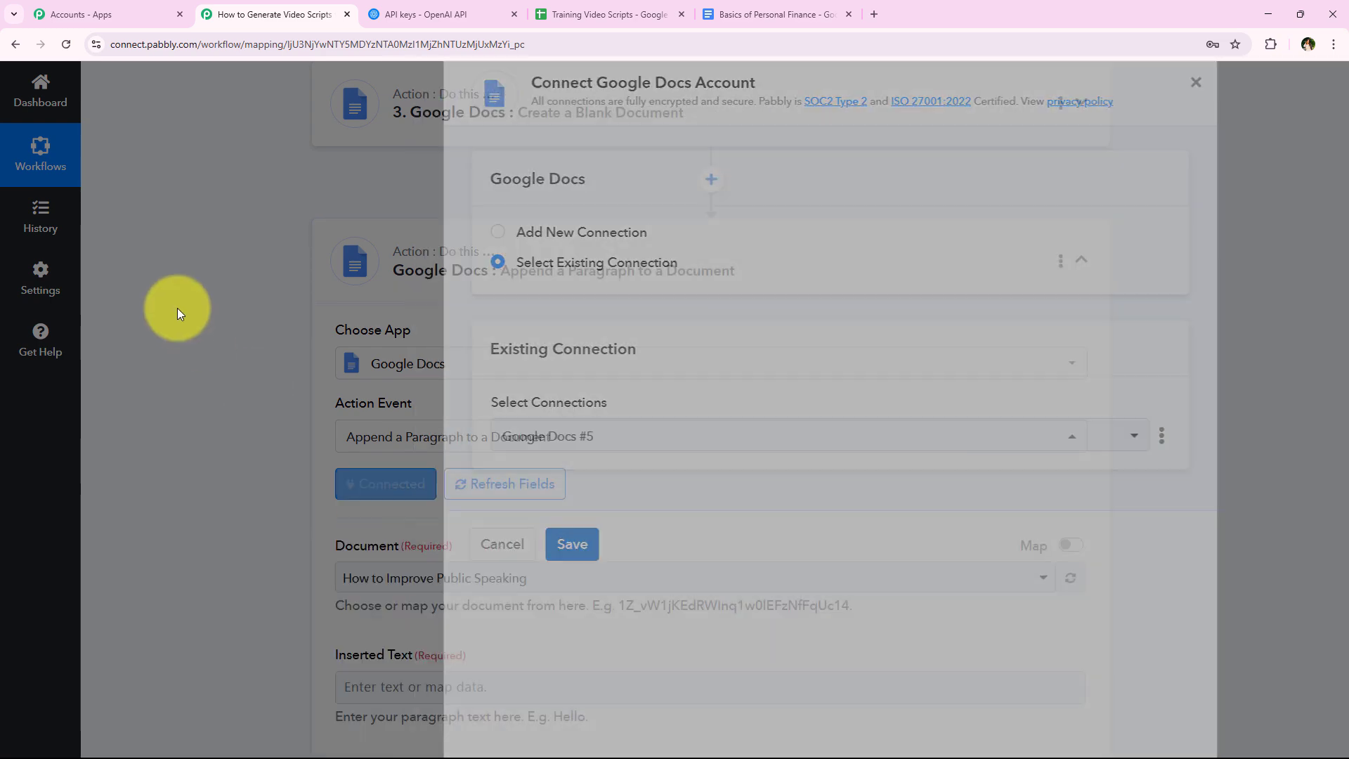
- Enable mapping for the Document field and clear its preset document ID
{"action": "scroll", "coordinate": [190, 306], "scroll_direction": "down", "scroll_amount": 3}
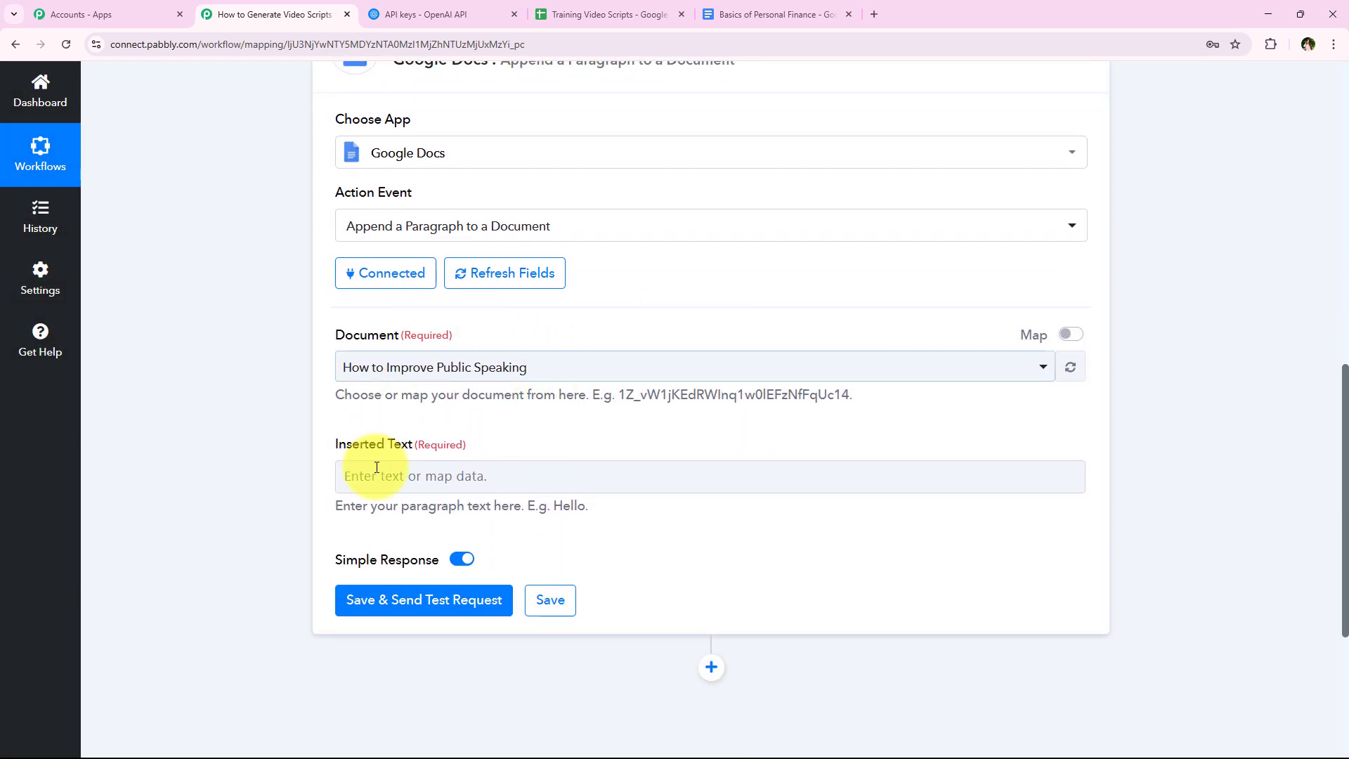
{"action": "scroll", "coordinate": [267, 388], "scroll_direction": "up", "scroll_amount": 5}
{"action": "scroll", "coordinate": [347, 449], "scroll_direction": "down", "scroll_amount": 4}
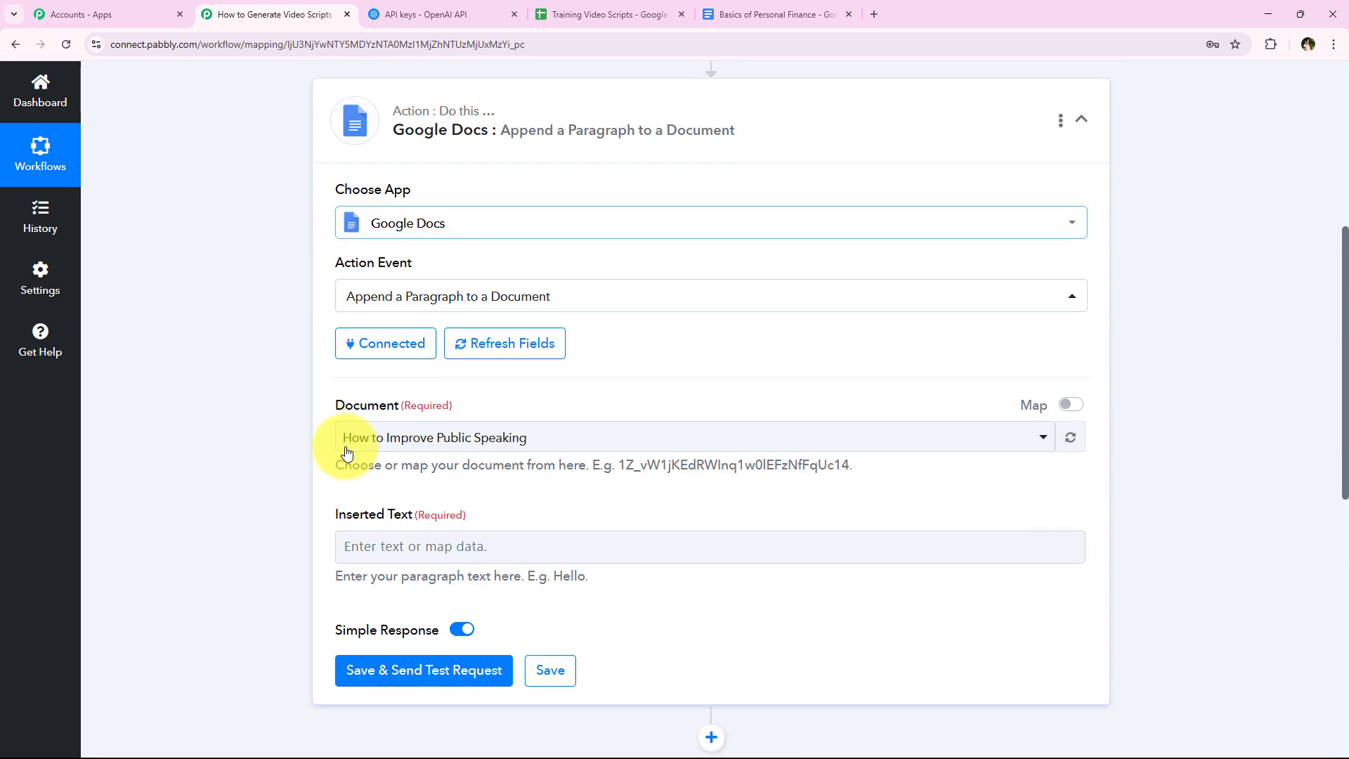
{"action": "scroll", "coordinate": [281, 407], "scroll_direction": "down", "scroll_amount": 1}
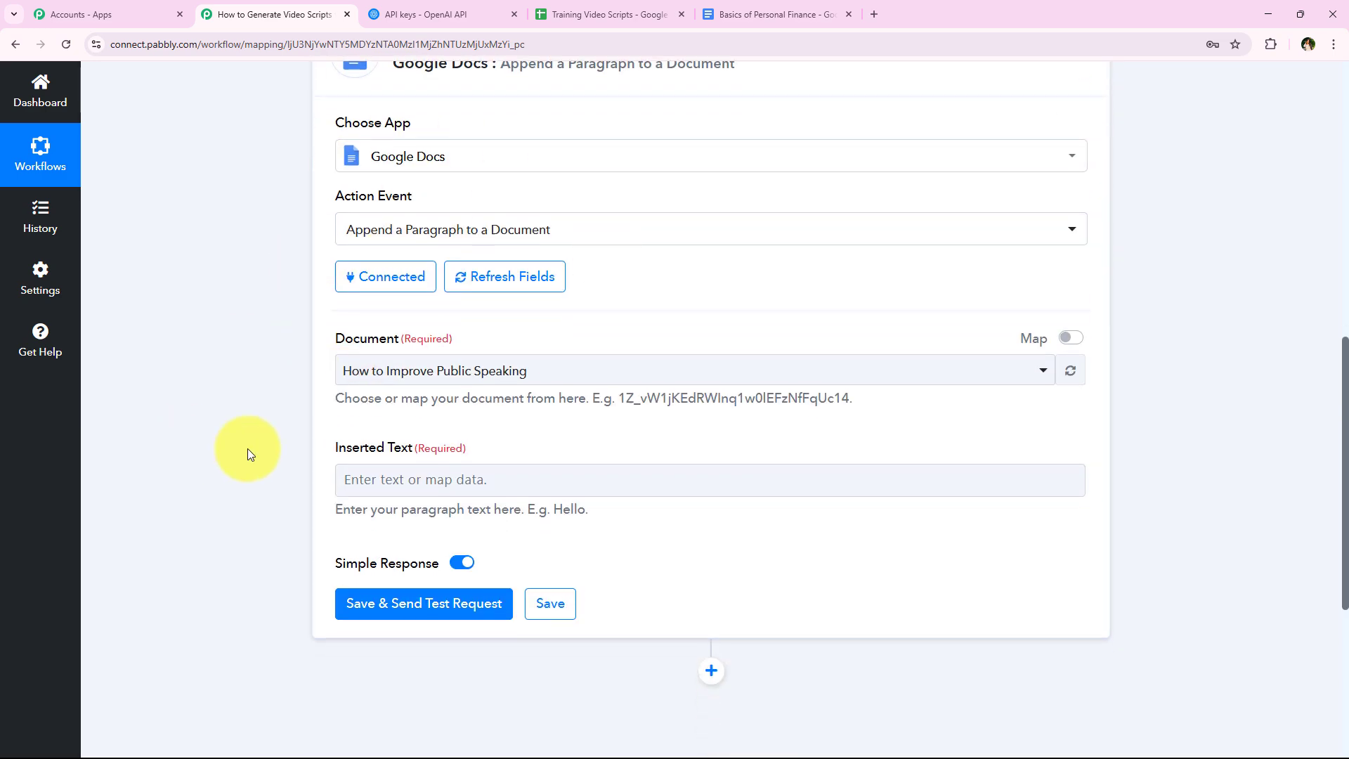
{"action": "left_click", "coordinate": [602, 368]}
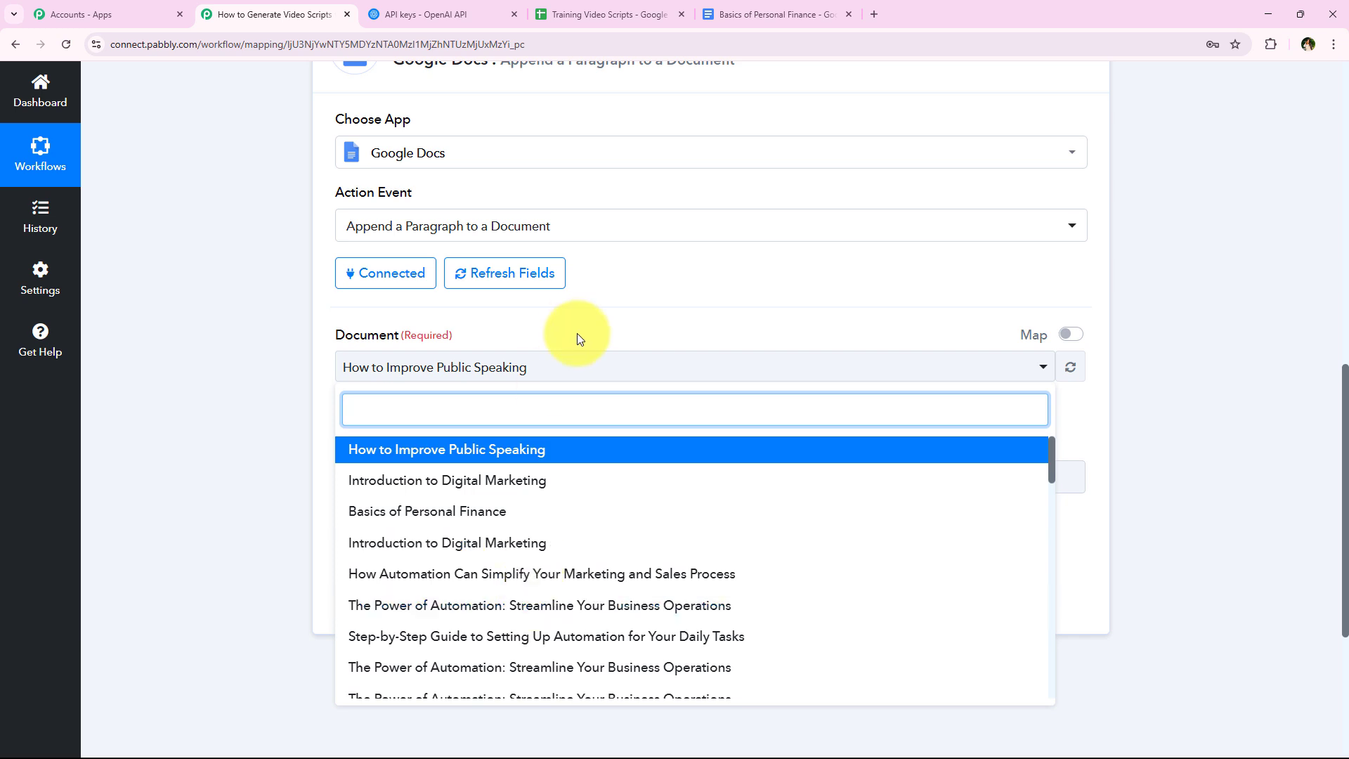
{"action": "left_click", "coordinate": [1002, 337]}
{"action": "left_click", "coordinate": [1071, 335]}
{"action": "left_click", "coordinate": [879, 379]}
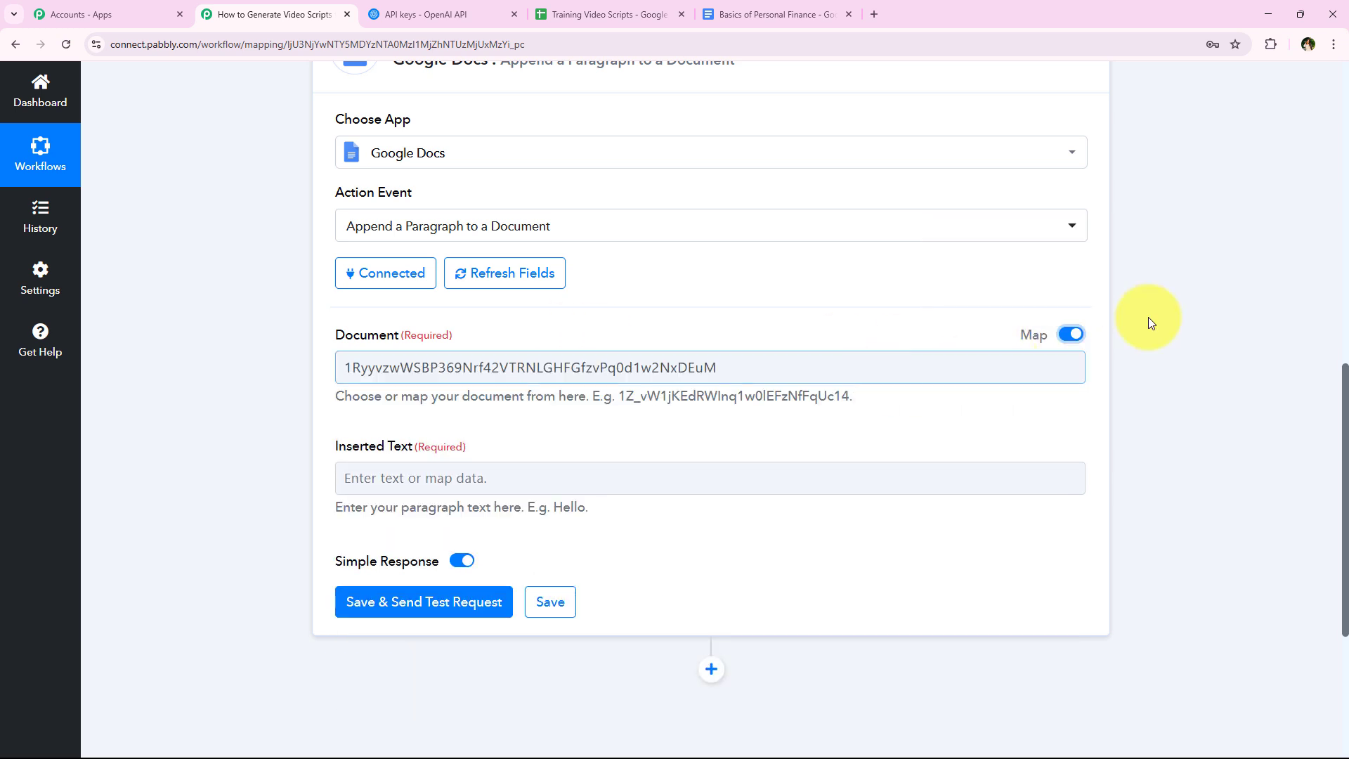
{"action": "left_click", "coordinate": [1148, 318]}
{"action": "left_click", "coordinate": [1007, 357]}
{"action": "key", "text": "ctrl+a"}
{"action": "key", "text": "BackSpace"}
{"action": "key", "text": "ctrl+z"}
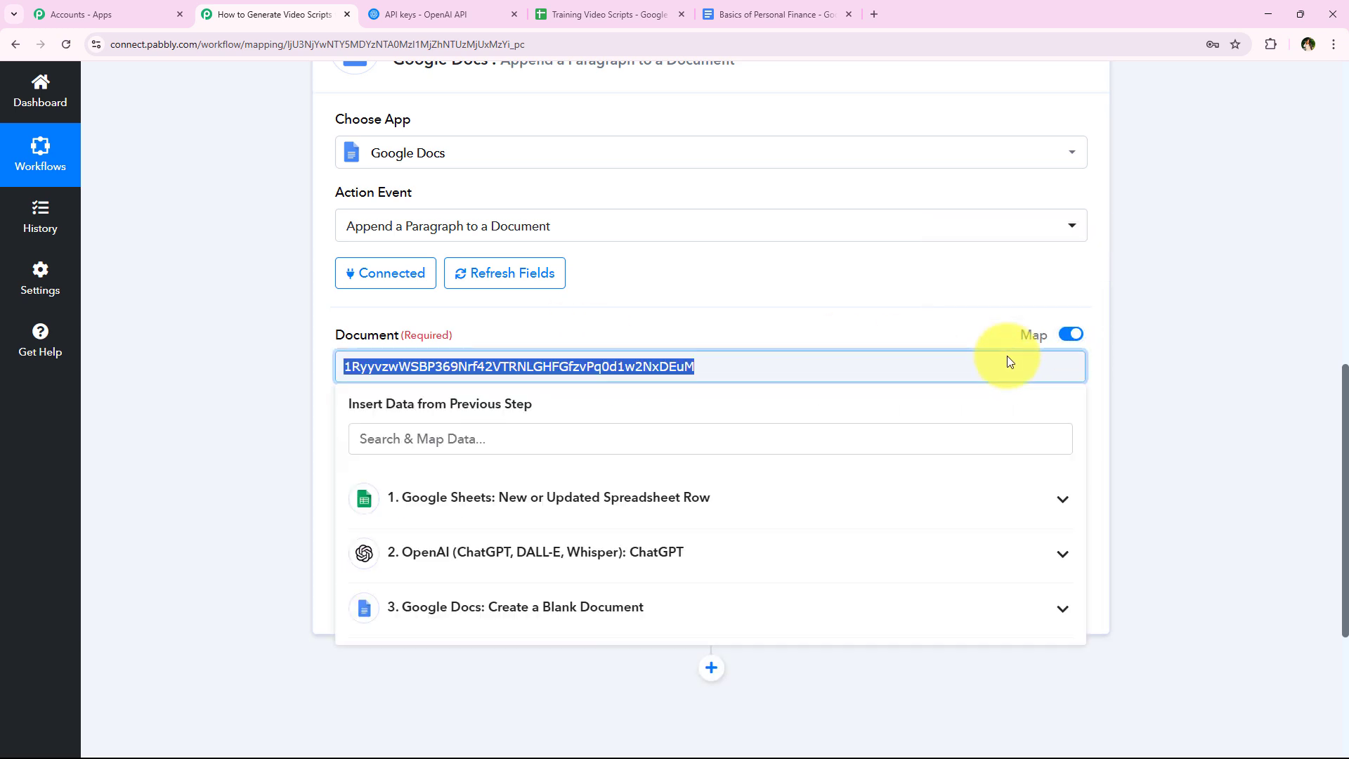
{"action": "key", "text": "BackSpace"}
- Search the Create a Blank Document response for "documentid" and map its DocumentId to the Document field
{"action": "scroll", "coordinate": [512, 464], "scroll_direction": "down", "scroll_amount": 1}
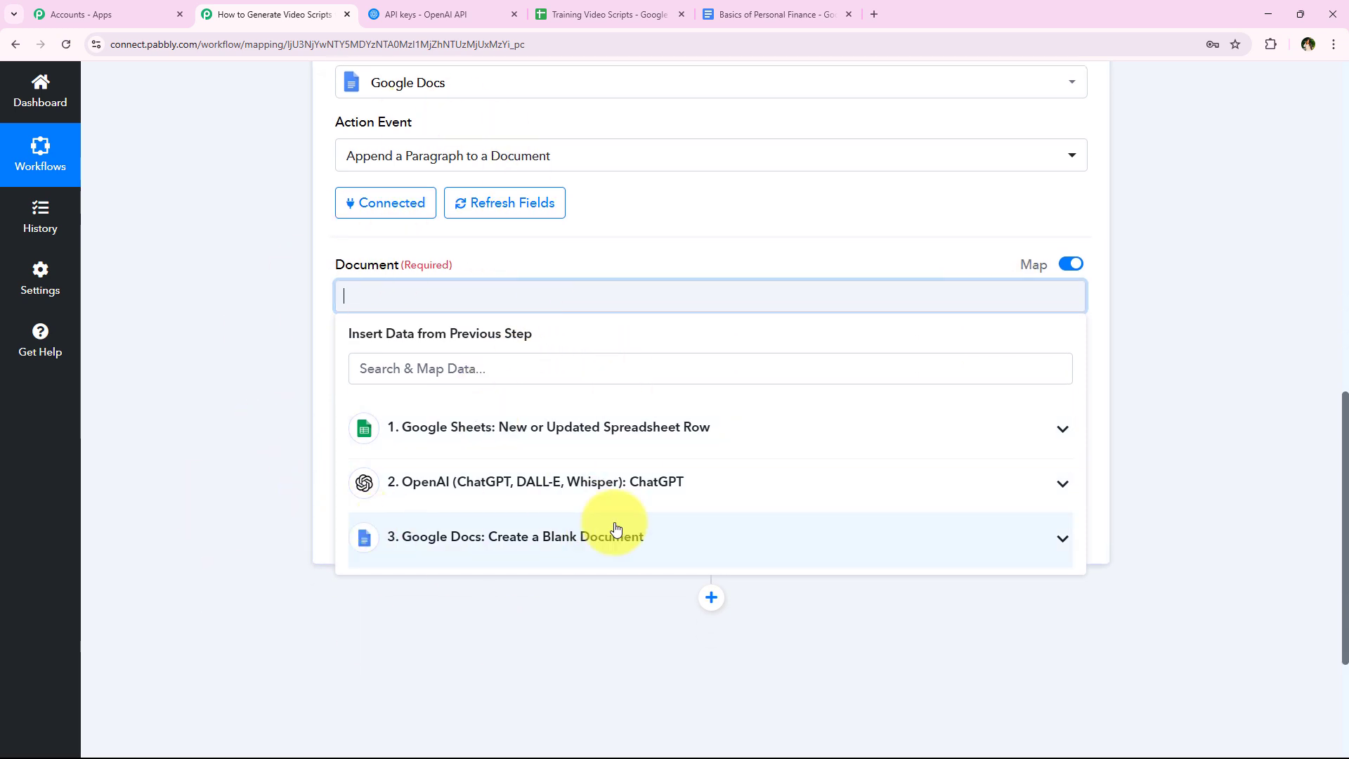
{"action": "left_click", "coordinate": [679, 553]}
{"action": "left_click", "coordinate": [594, 370]}
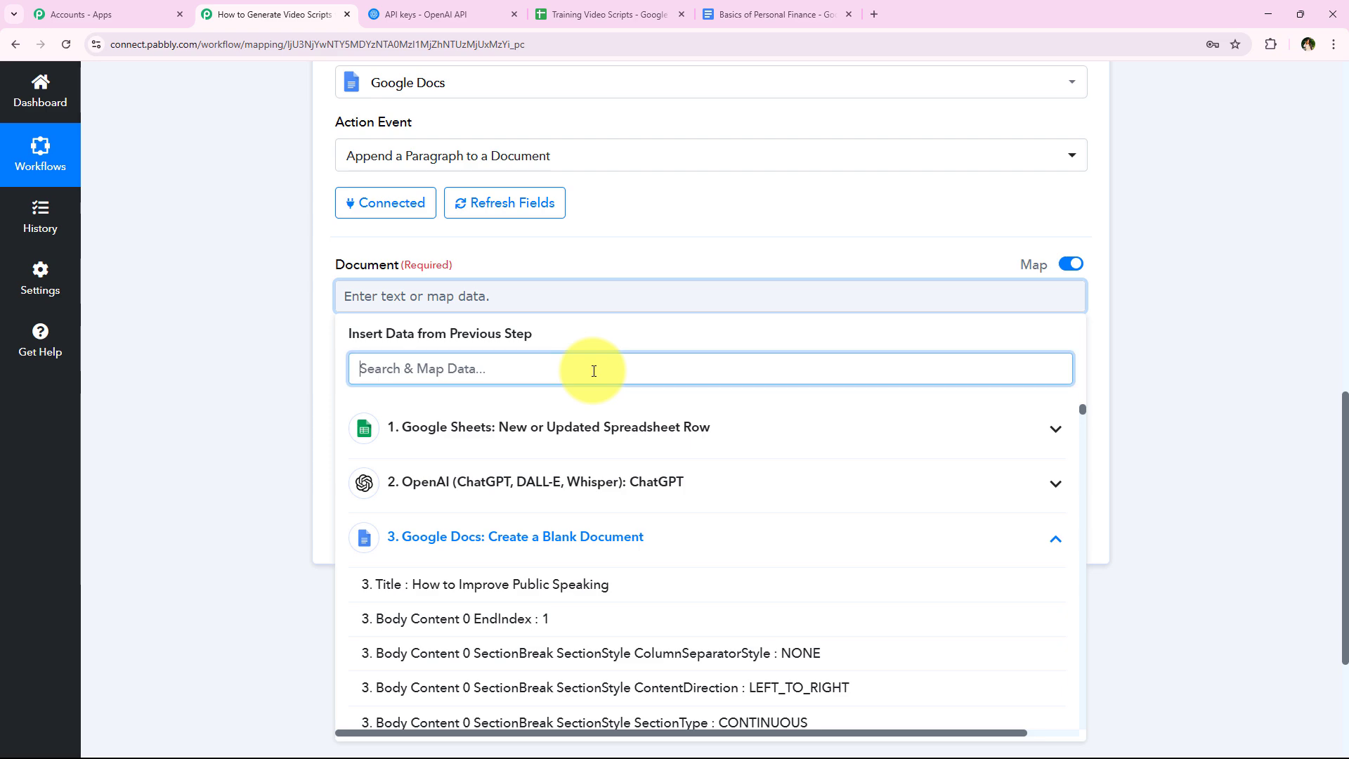
{"action": "type", "text": "douc"}
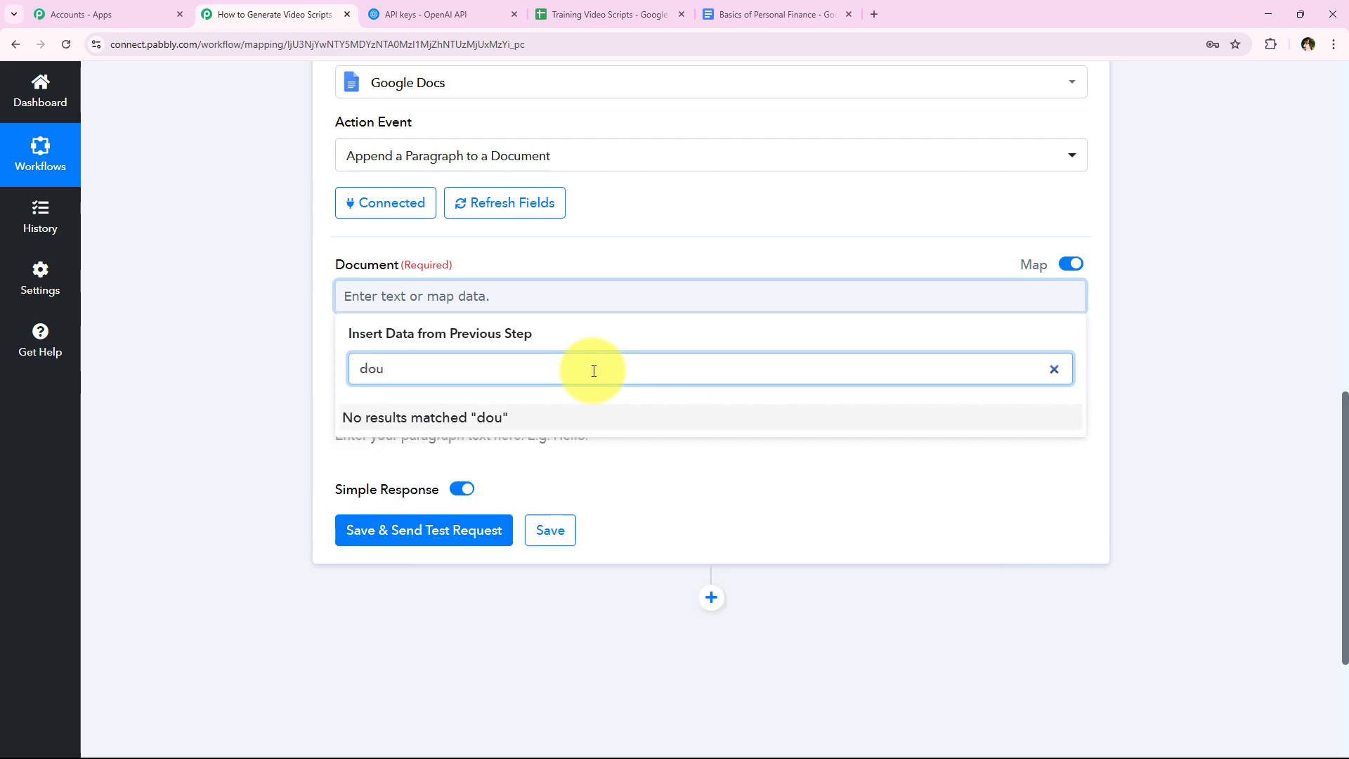
{"action": "key", "text": "BackSpace"}
{"action": "type", "text": "cum"}
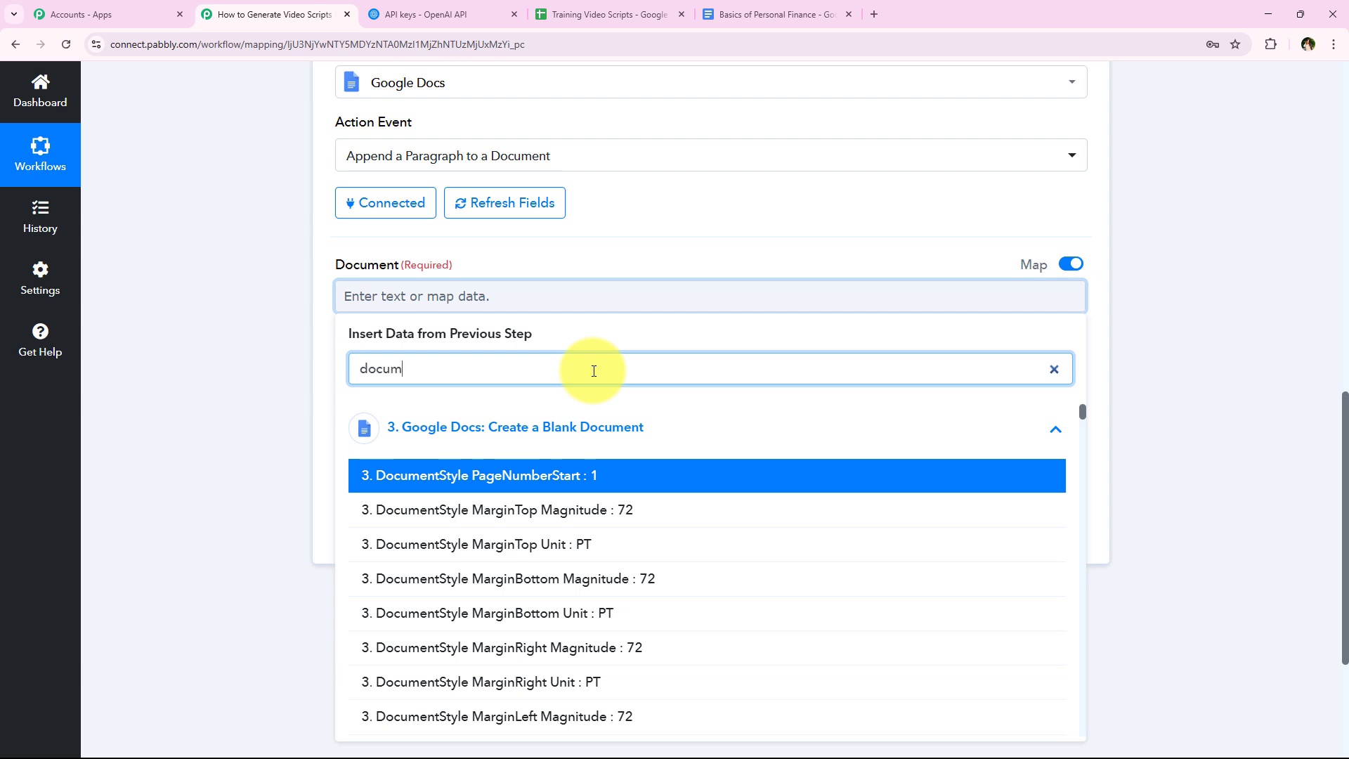
{"action": "type", "text": "entid"}
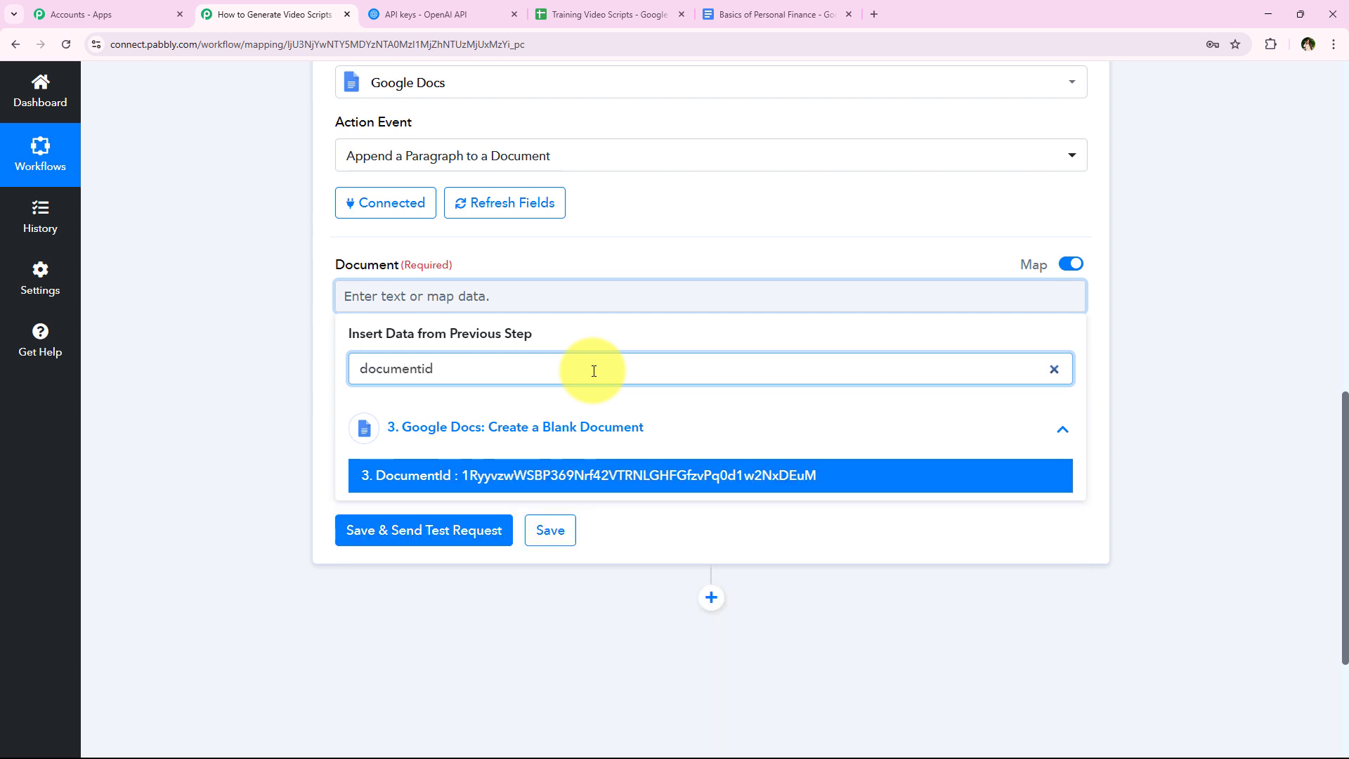
{"action": "left_click", "coordinate": [617, 473]}
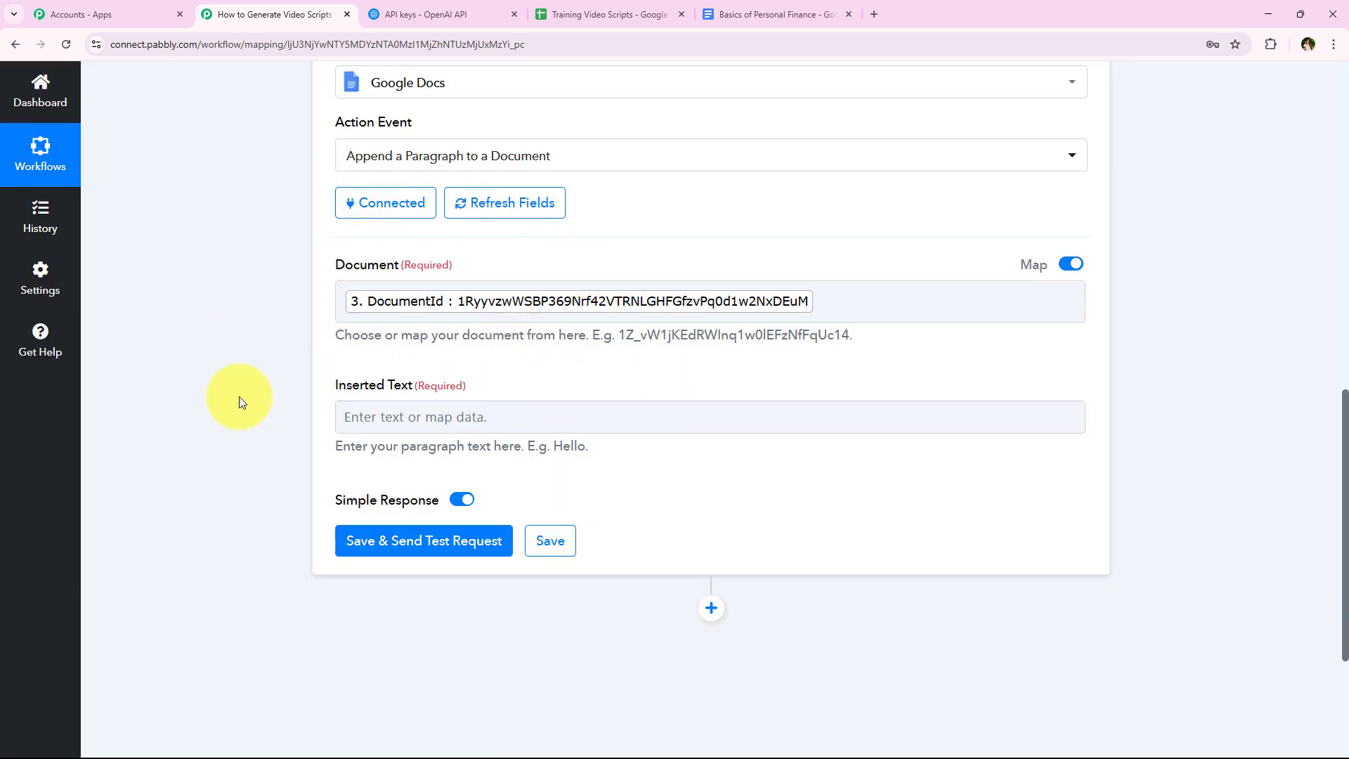
- Map the Inserted Text to Choices 0 Message Content from the ChatGPT step
{"action": "scroll", "coordinate": [211, 401], "scroll_direction": "down", "scroll_amount": 1}
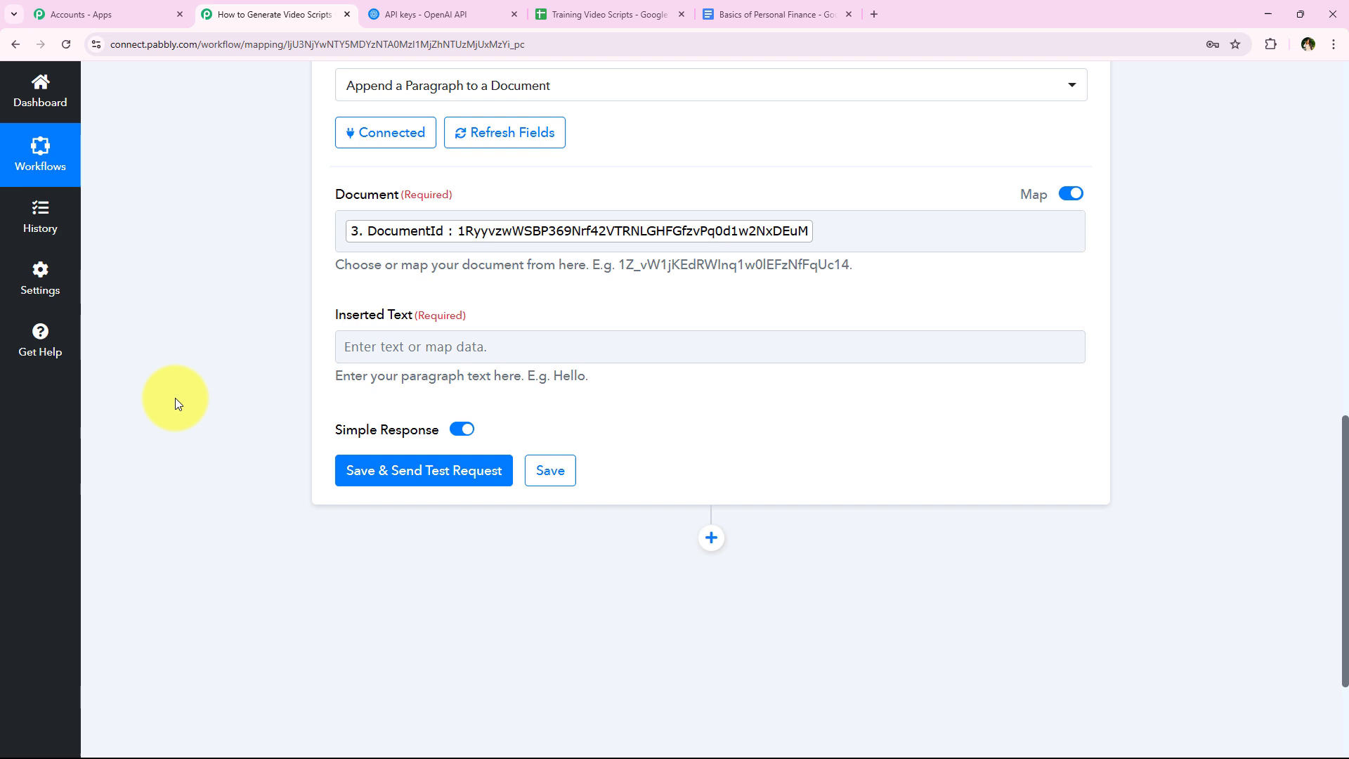
{"action": "left_click", "coordinate": [383, 345]}
{"action": "left_click", "coordinate": [494, 558]}
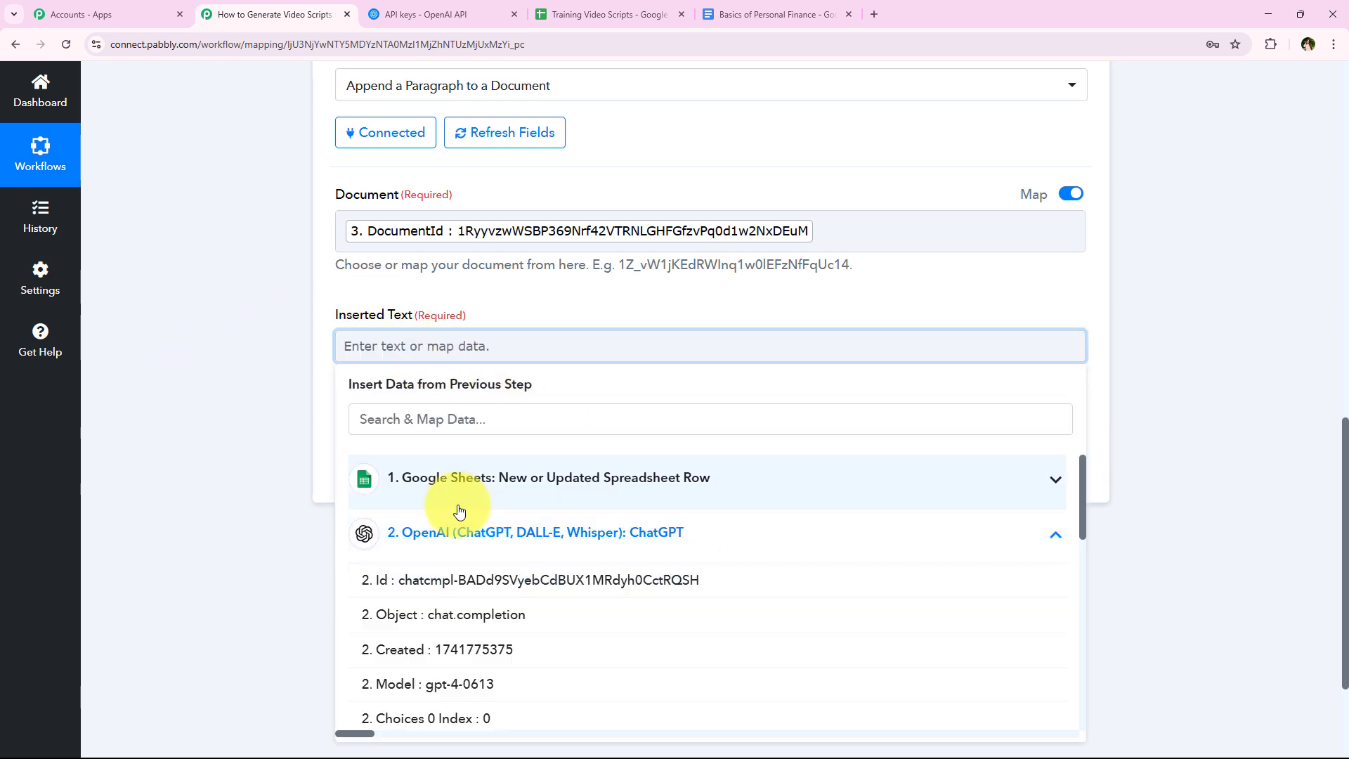
{"action": "scroll", "coordinate": [492, 632], "scroll_direction": "down", "scroll_amount": 3}
{"action": "left_click", "coordinate": [487, 585]}
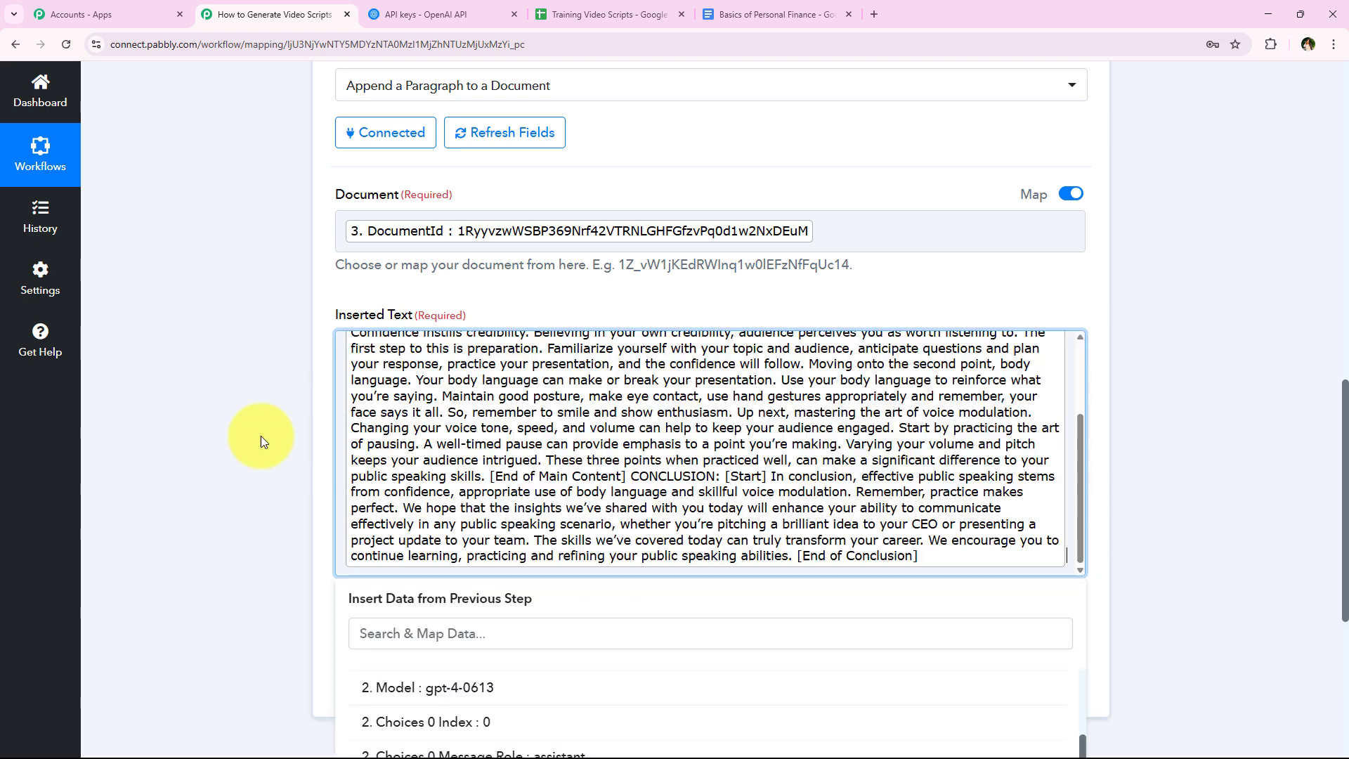
{"action": "left_click", "coordinate": [260, 440]}
- Save the Append a Paragraph to a Document action with a test request, and collapse it after checking the response
{"action": "scroll", "coordinate": [609, 478], "scroll_direction": "up", "scroll_amount": 5}
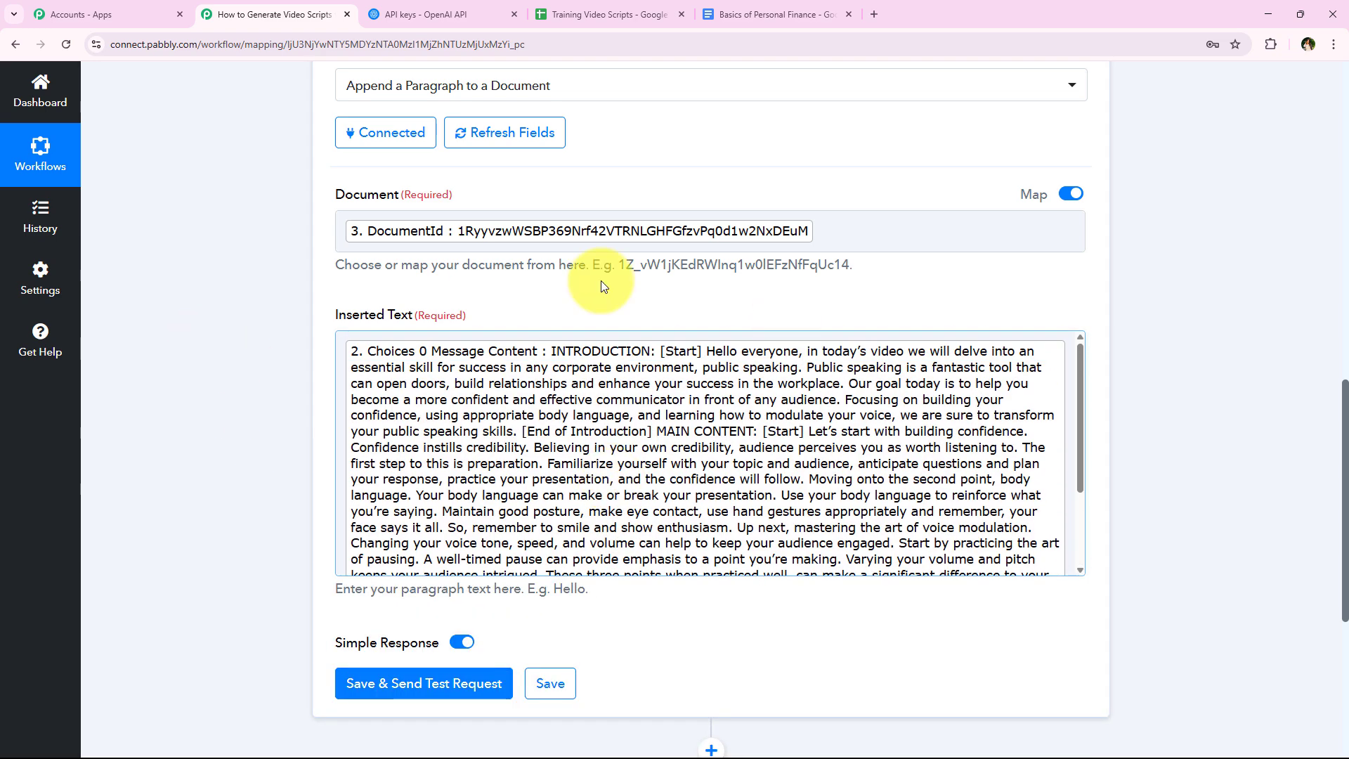
{"action": "scroll", "coordinate": [359, 461], "scroll_direction": "down", "scroll_amount": 1}
{"action": "left_click", "coordinate": [422, 613]}
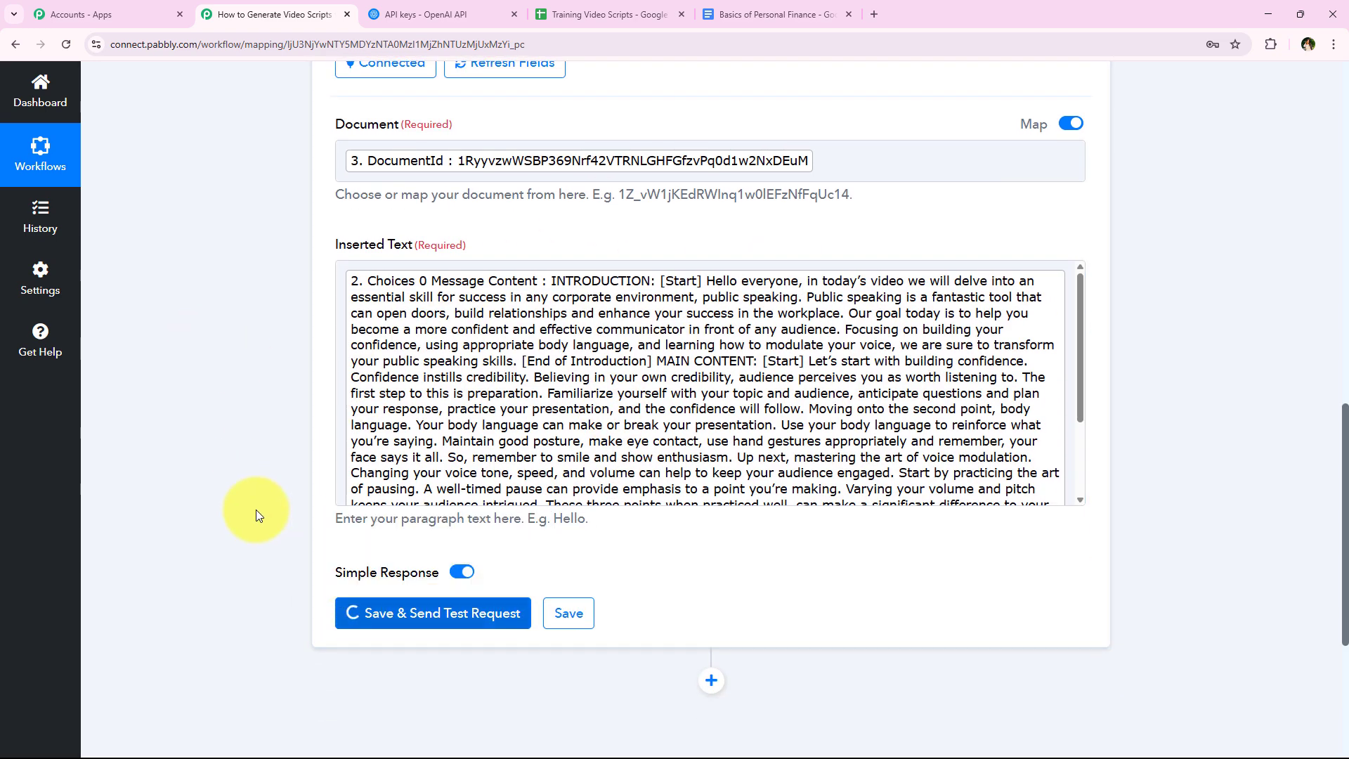
{"action": "scroll", "coordinate": [254, 455], "scroll_direction": "down", "scroll_amount": 3}
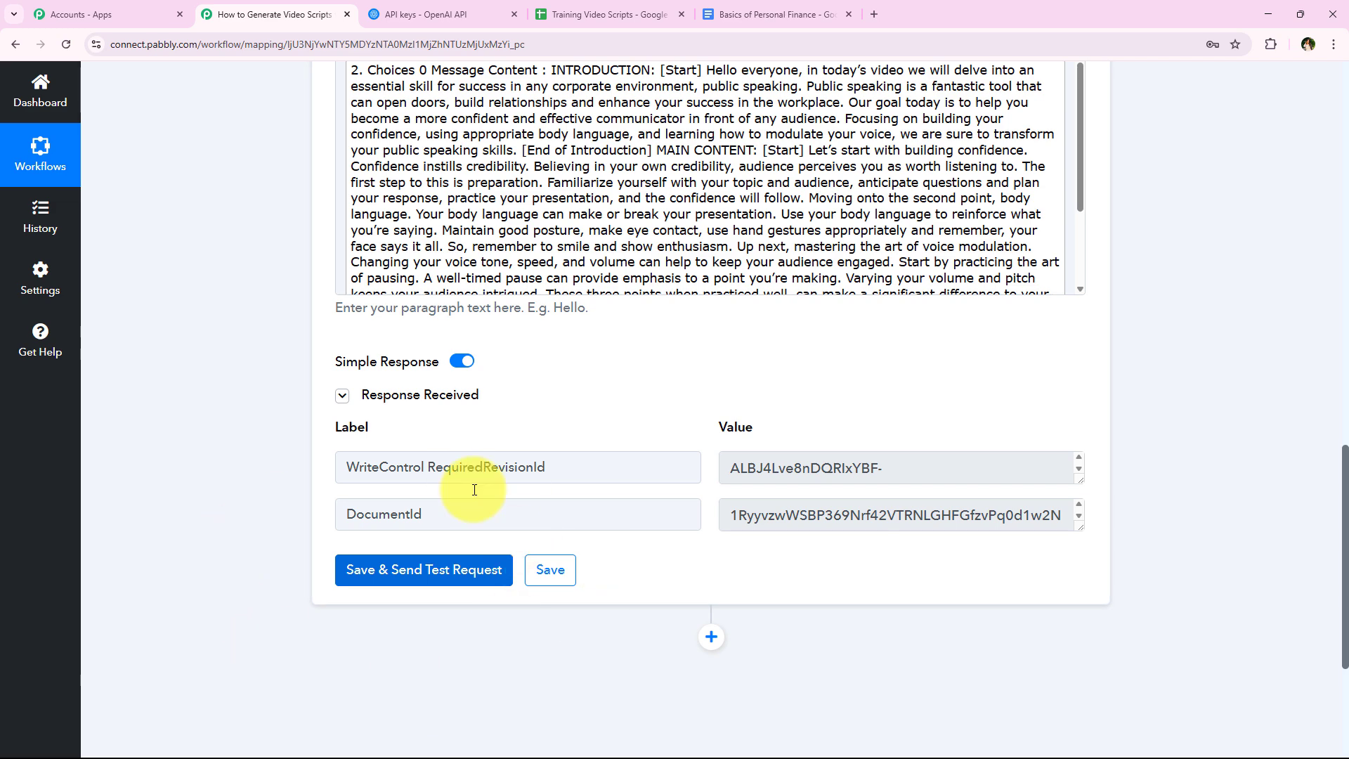
{"action": "scroll", "coordinate": [257, 605], "scroll_direction": "up", "scroll_amount": 9}
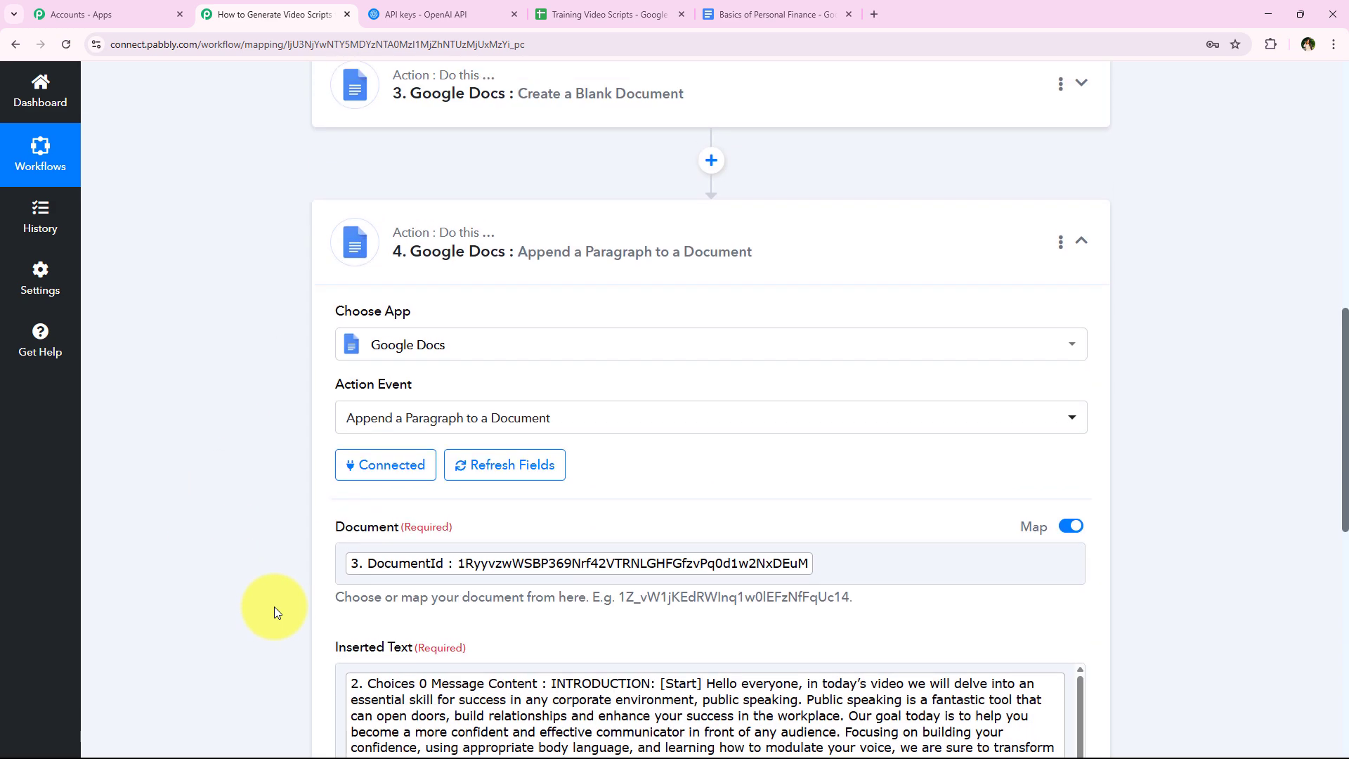
{"action": "scroll", "coordinate": [274, 606], "scroll_direction": "up", "scroll_amount": 1}
{"action": "left_click", "coordinate": [557, 325]}
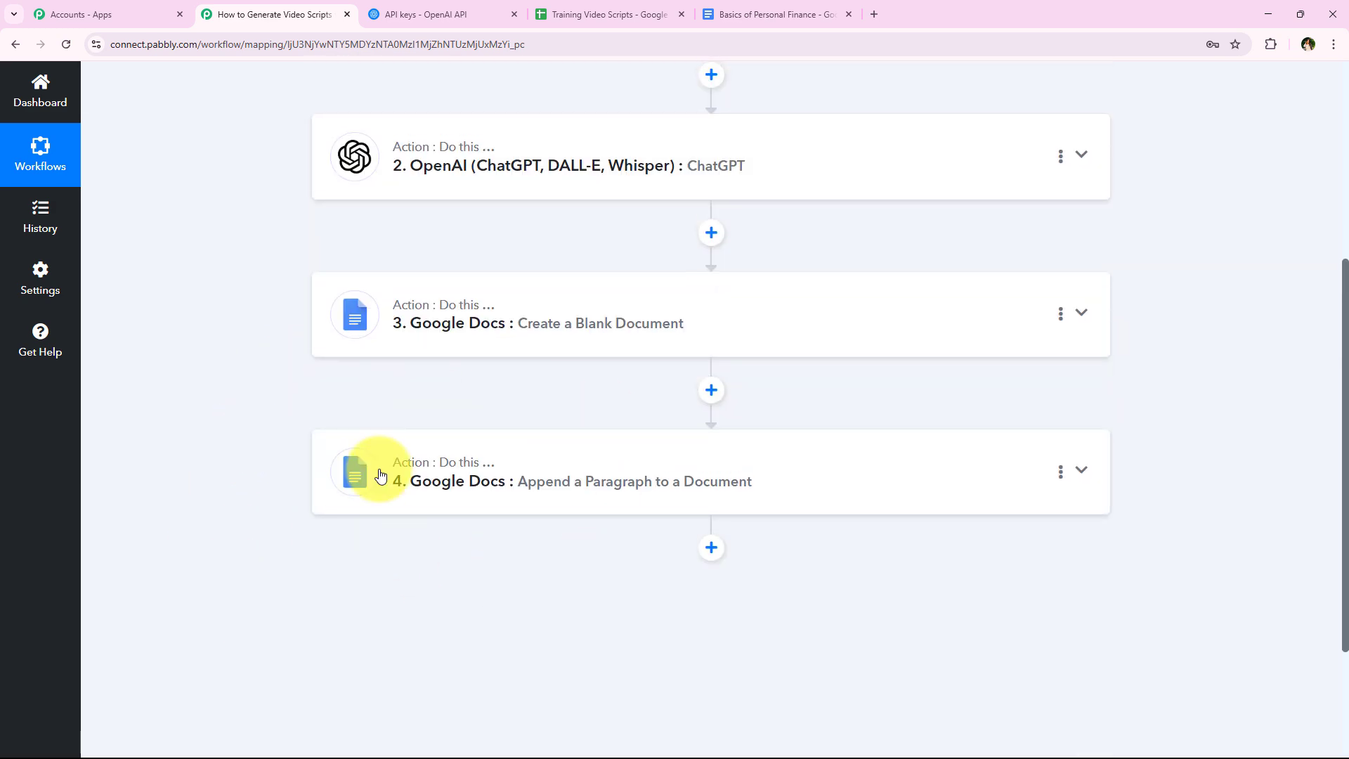
{"action": "scroll", "coordinate": [401, 470], "scroll_direction": "up", "scroll_amount": 1}
{"action": "scroll", "coordinate": [533, 423], "scroll_direction": "down", "scroll_amount": 1}
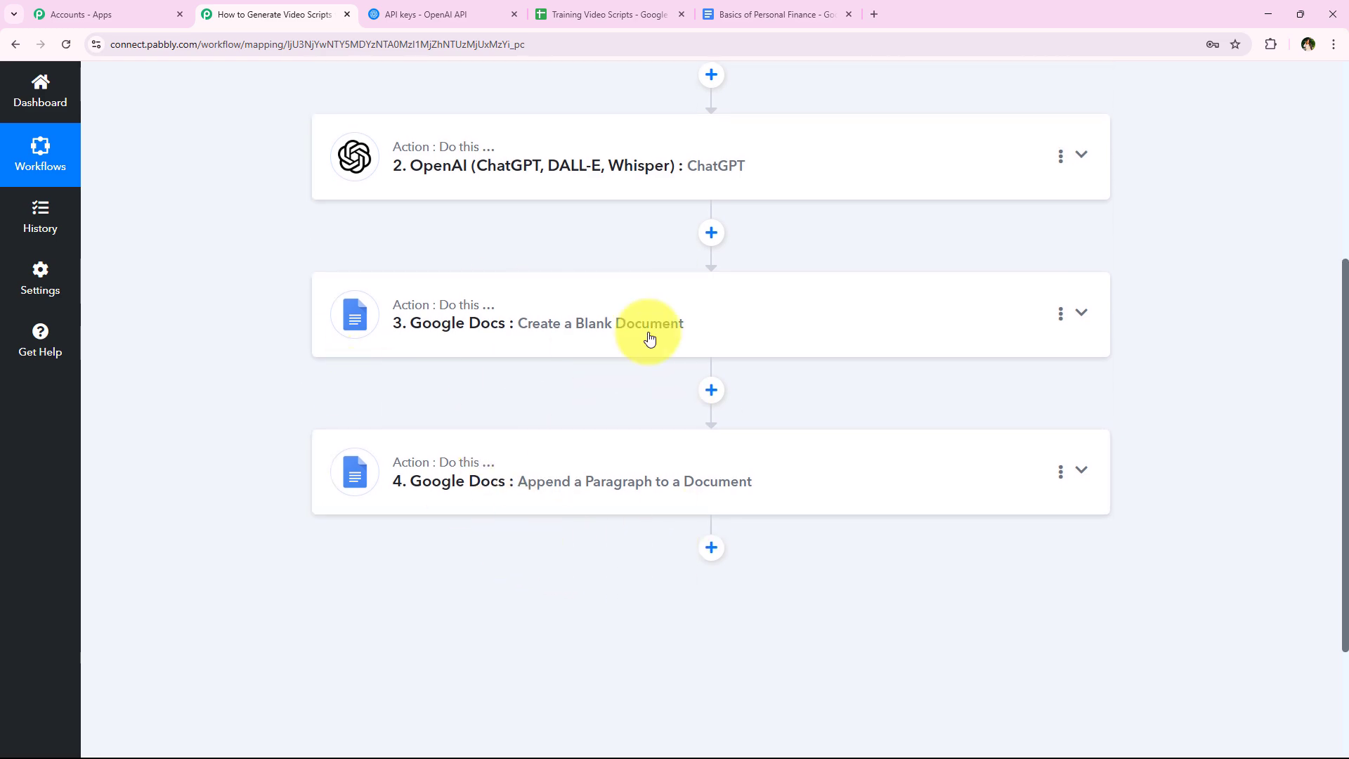
- Switch to Google Docs, open the document How to Improve Public Speaking and review its script text
{"action": "left_click", "coordinate": [784, 7]}
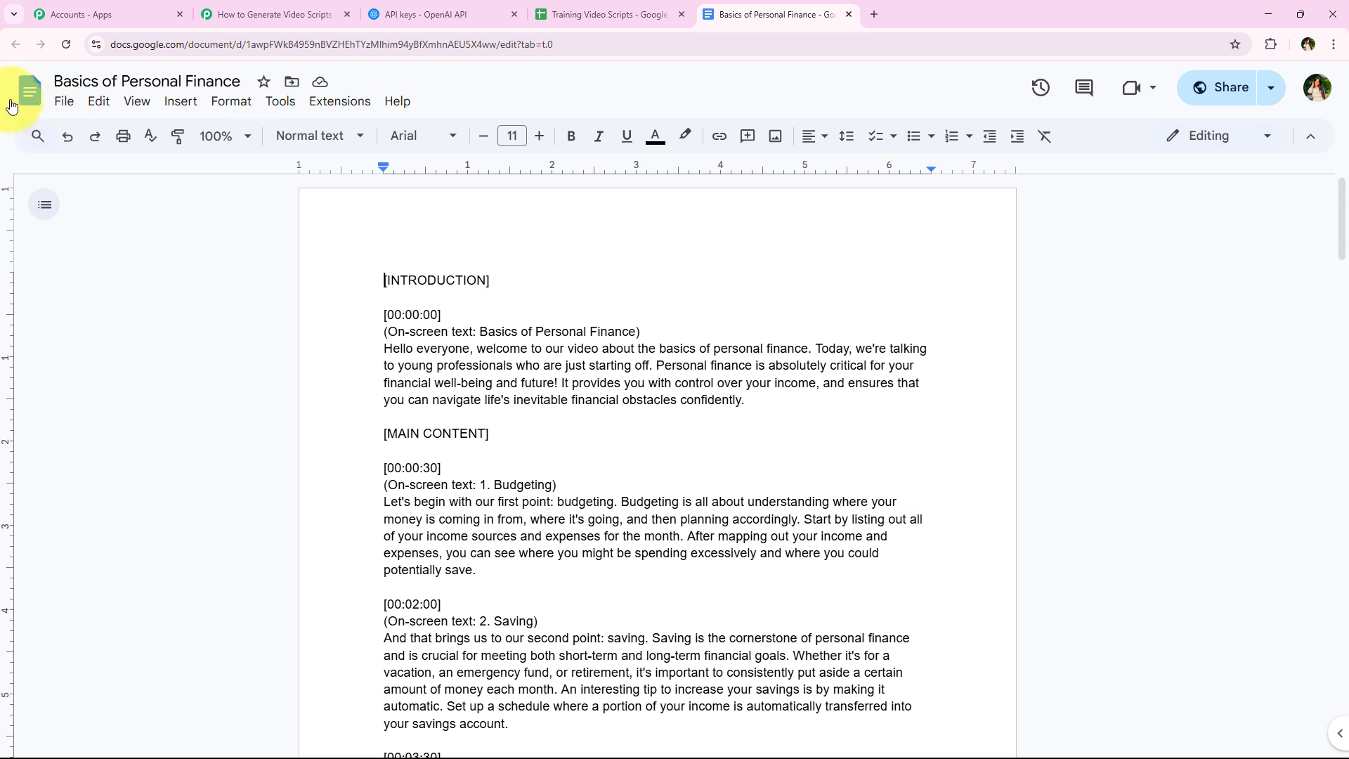
{"action": "left_click", "coordinate": [22, 100]}
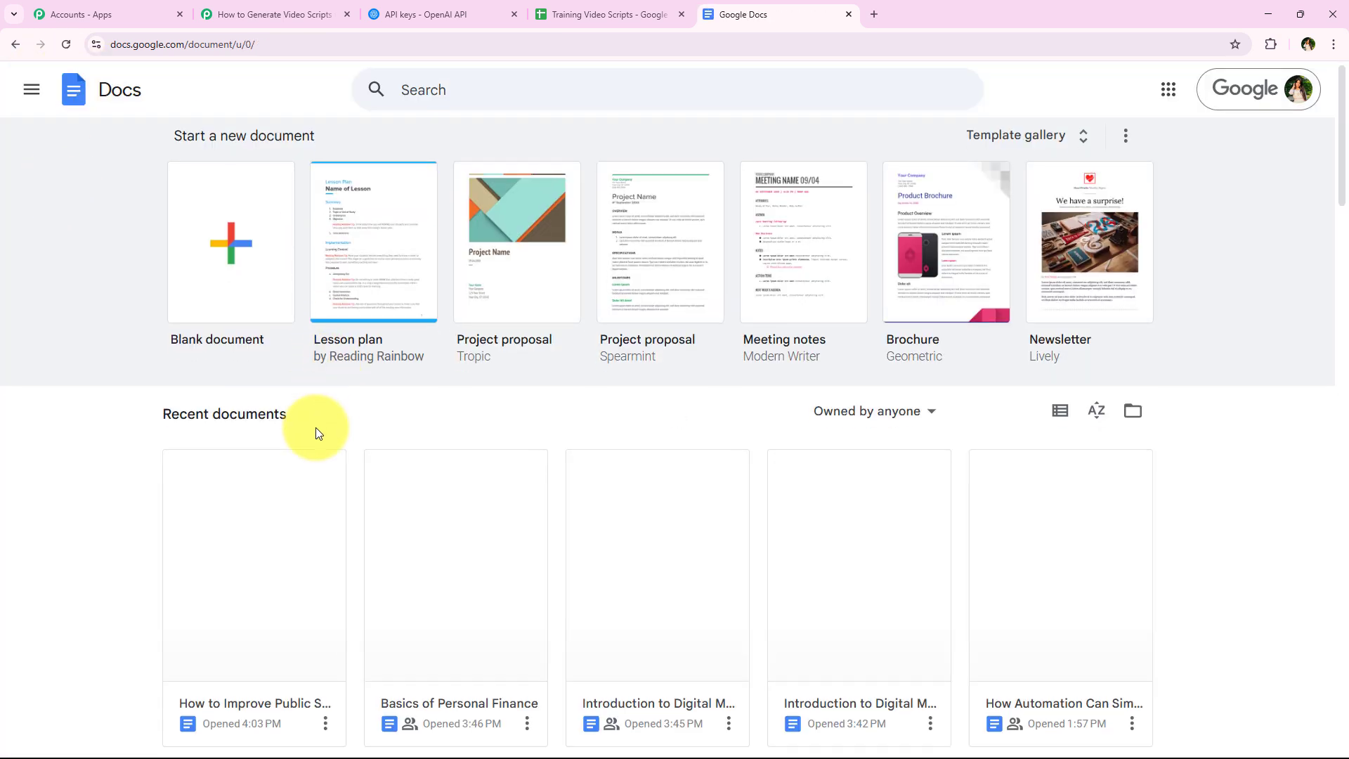
{"action": "scroll", "coordinate": [313, 430], "scroll_direction": "down", "scroll_amount": 2}
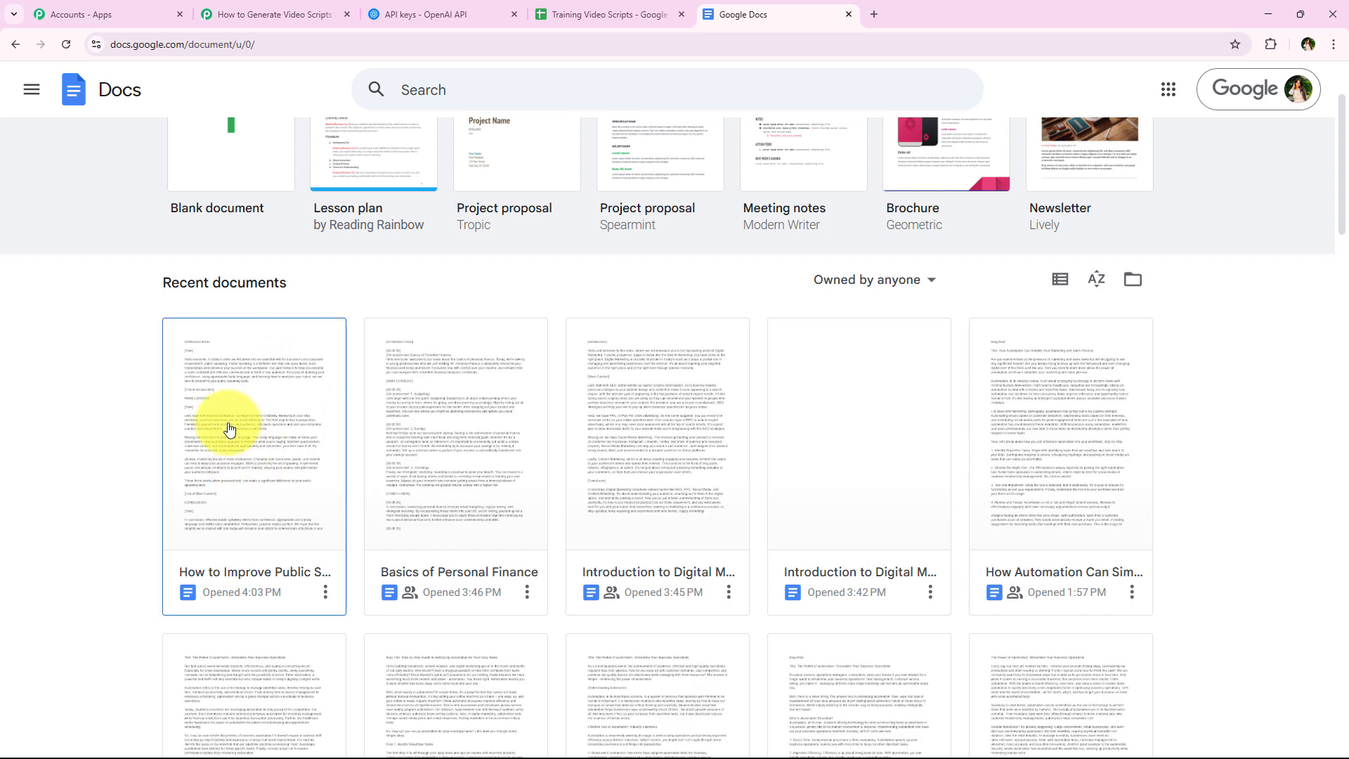
{"action": "left_click", "coordinate": [271, 453]}
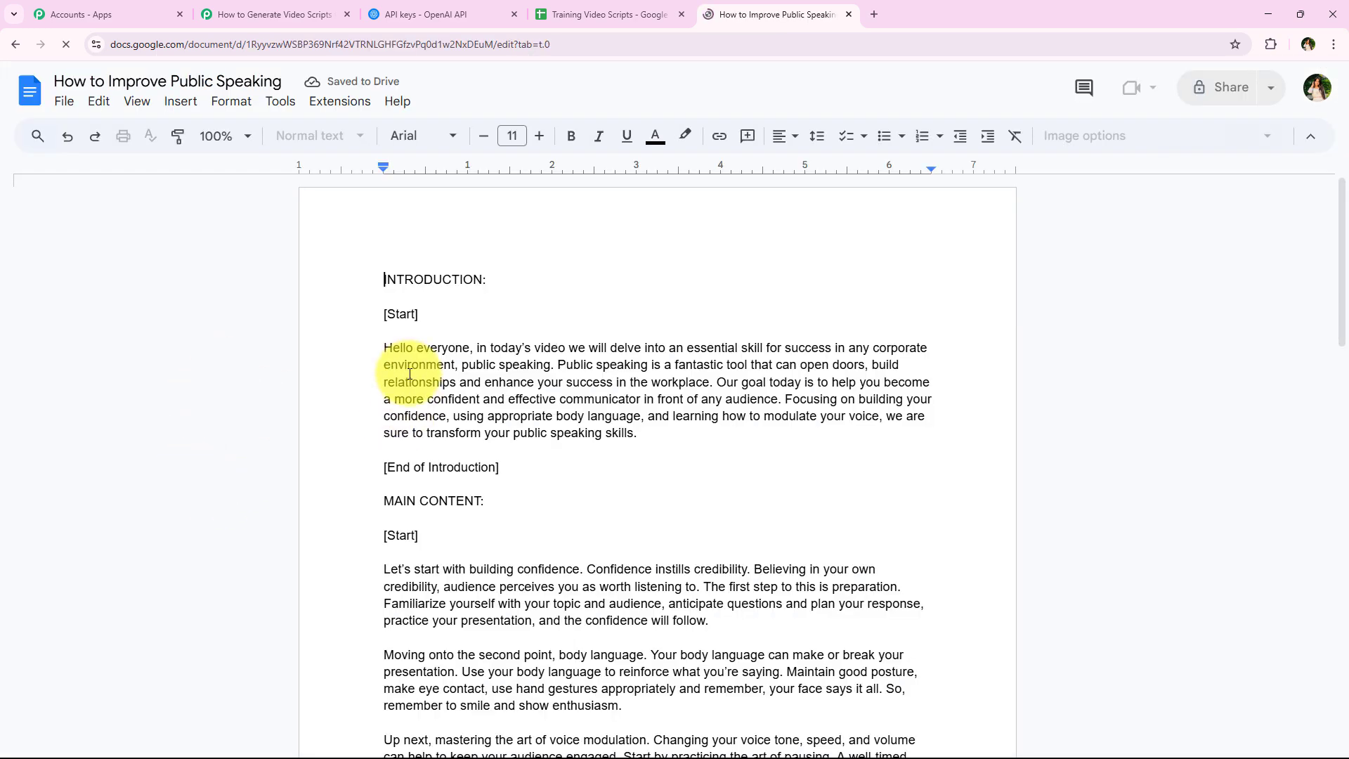
{"action": "scroll", "coordinate": [410, 374], "scroll_direction": "down", "scroll_amount": 9}
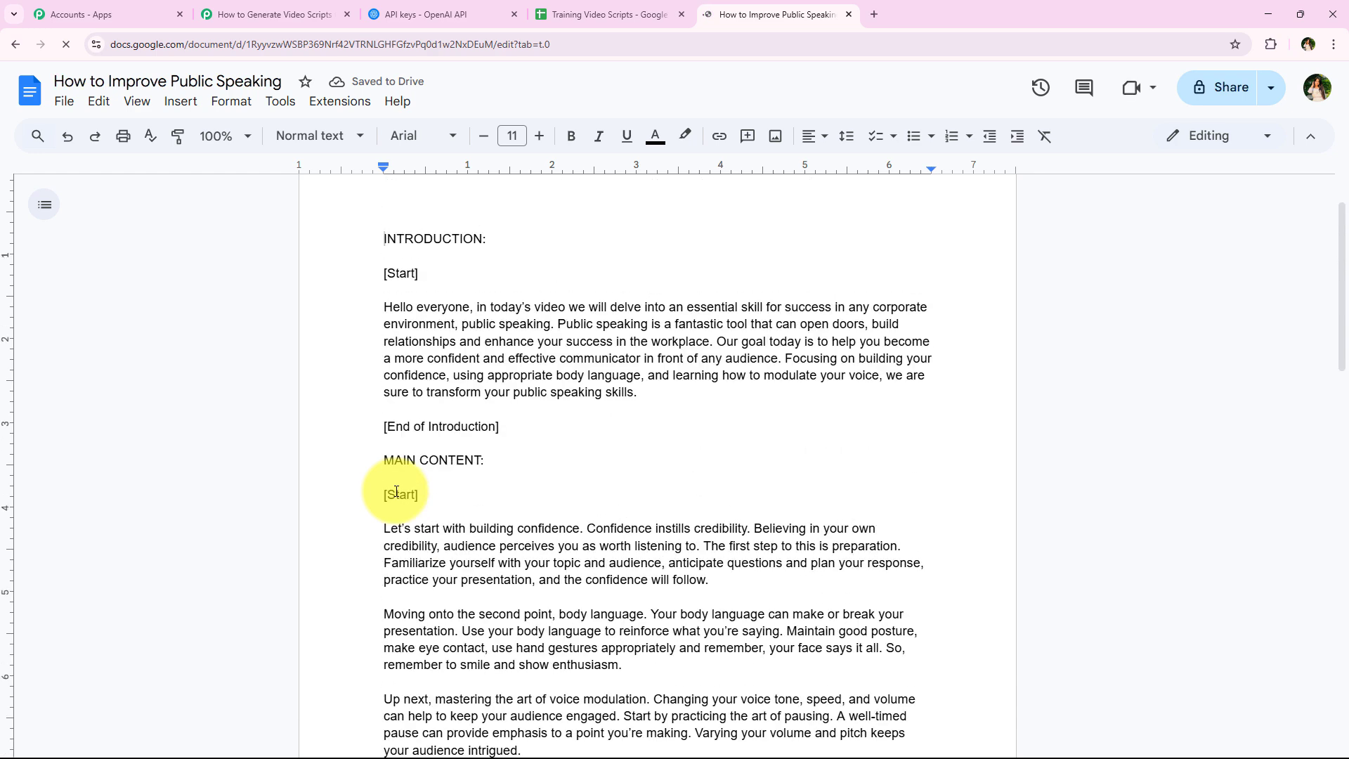
{"action": "scroll", "coordinate": [397, 492], "scroll_direction": "up", "scroll_amount": 1}
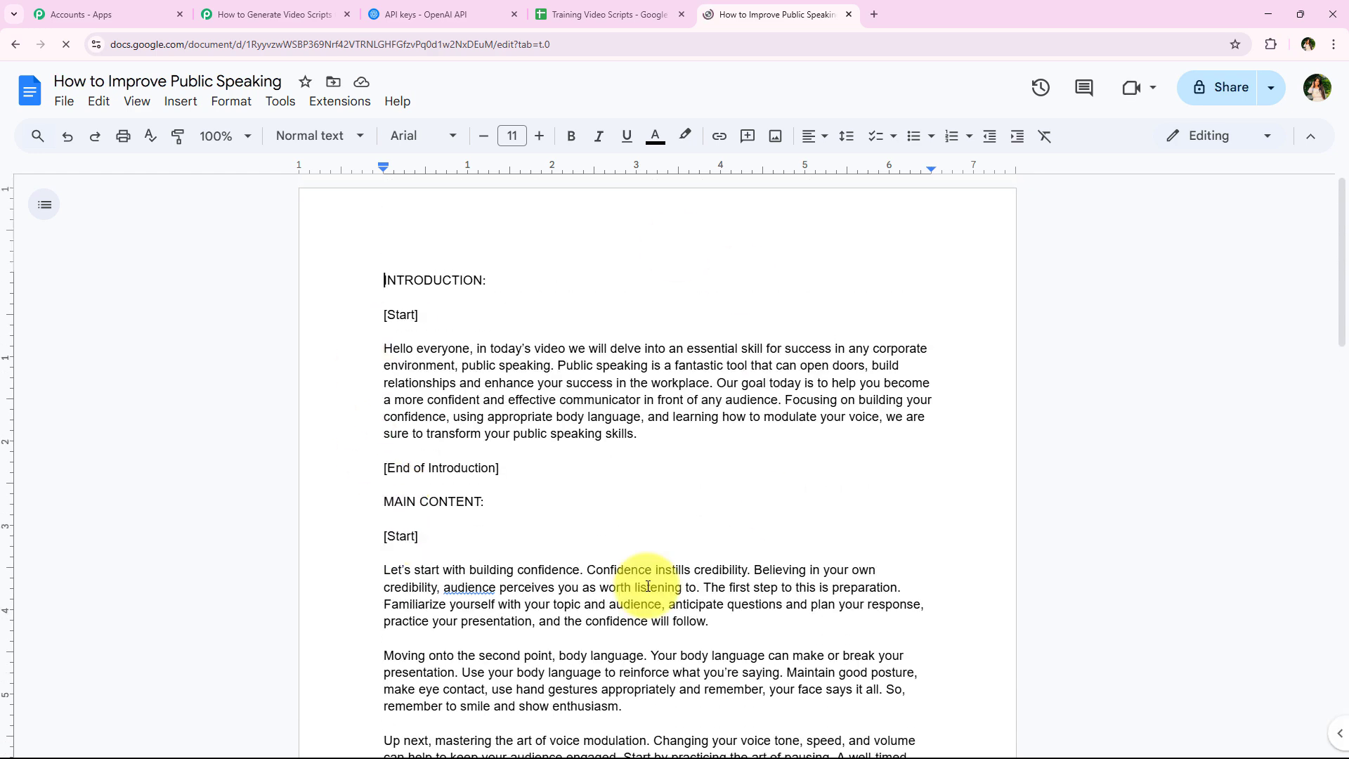
- Check the AI-Generated Script column in the Training Video Scripts sheet and return to the Pabbly Connect workflow
{"action": "left_click", "coordinate": [310, 8]}
{"action": "left_click", "coordinate": [597, 14]}
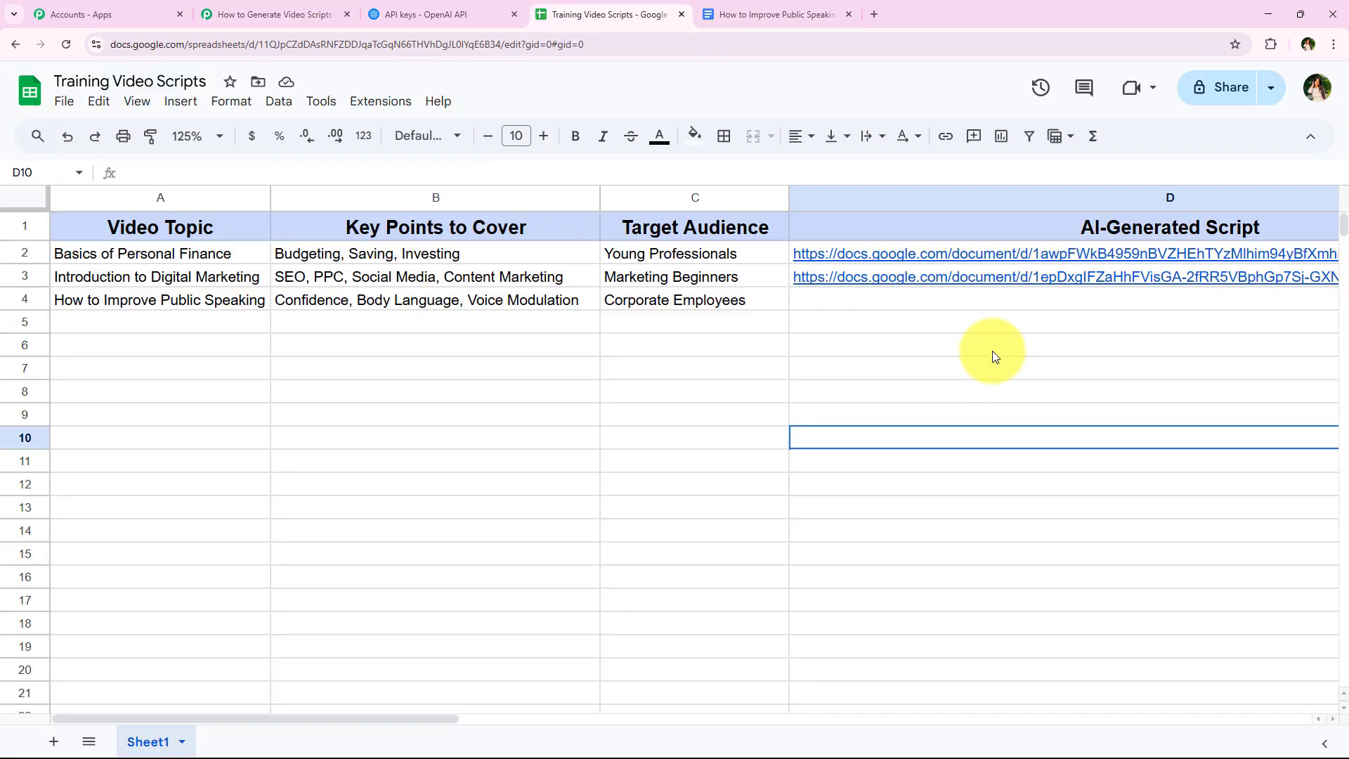
{"action": "left_click", "coordinate": [302, 14]}
- Add a Google Drive action after the Append a Paragraph to a Document step, with the event Share a File With Anyone
{"action": "scroll", "coordinate": [735, 430], "scroll_direction": "down", "scroll_amount": 1}
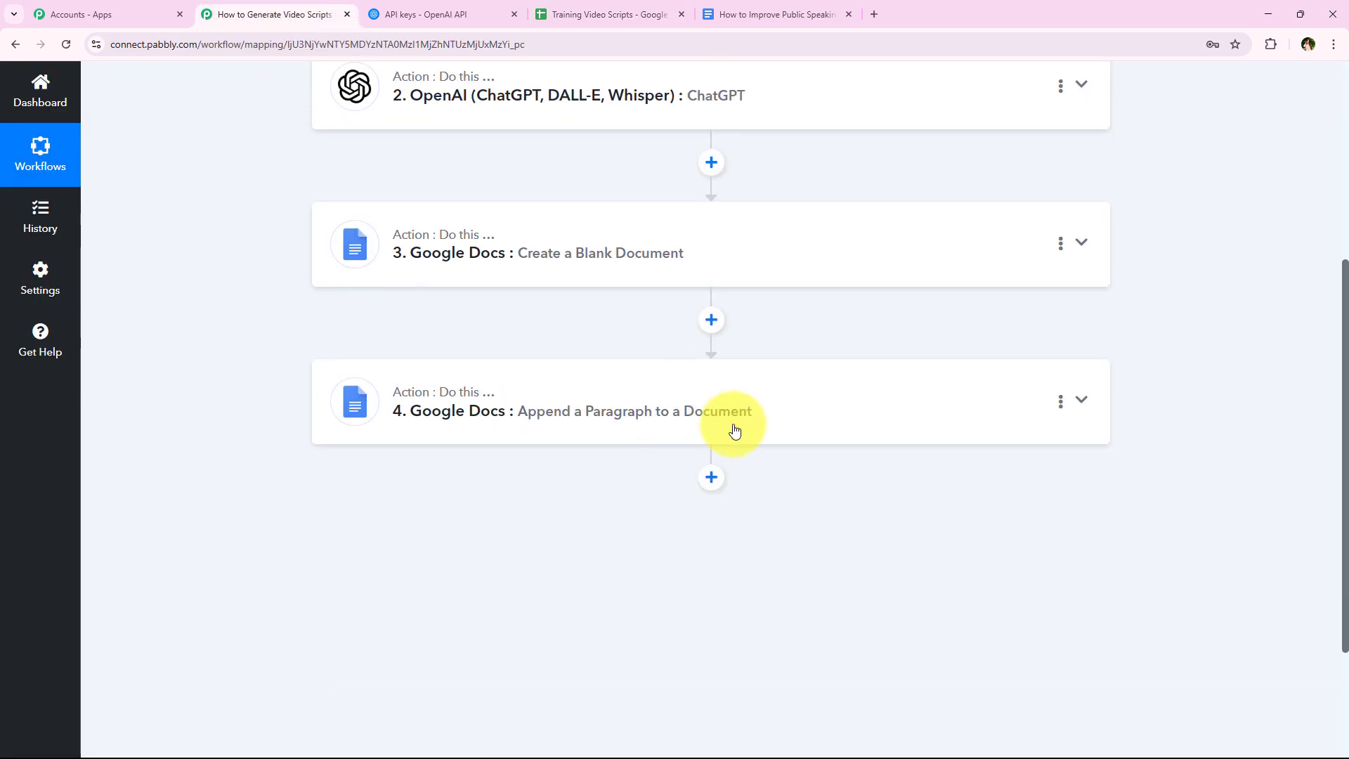
{"action": "left_click", "coordinate": [711, 477]}
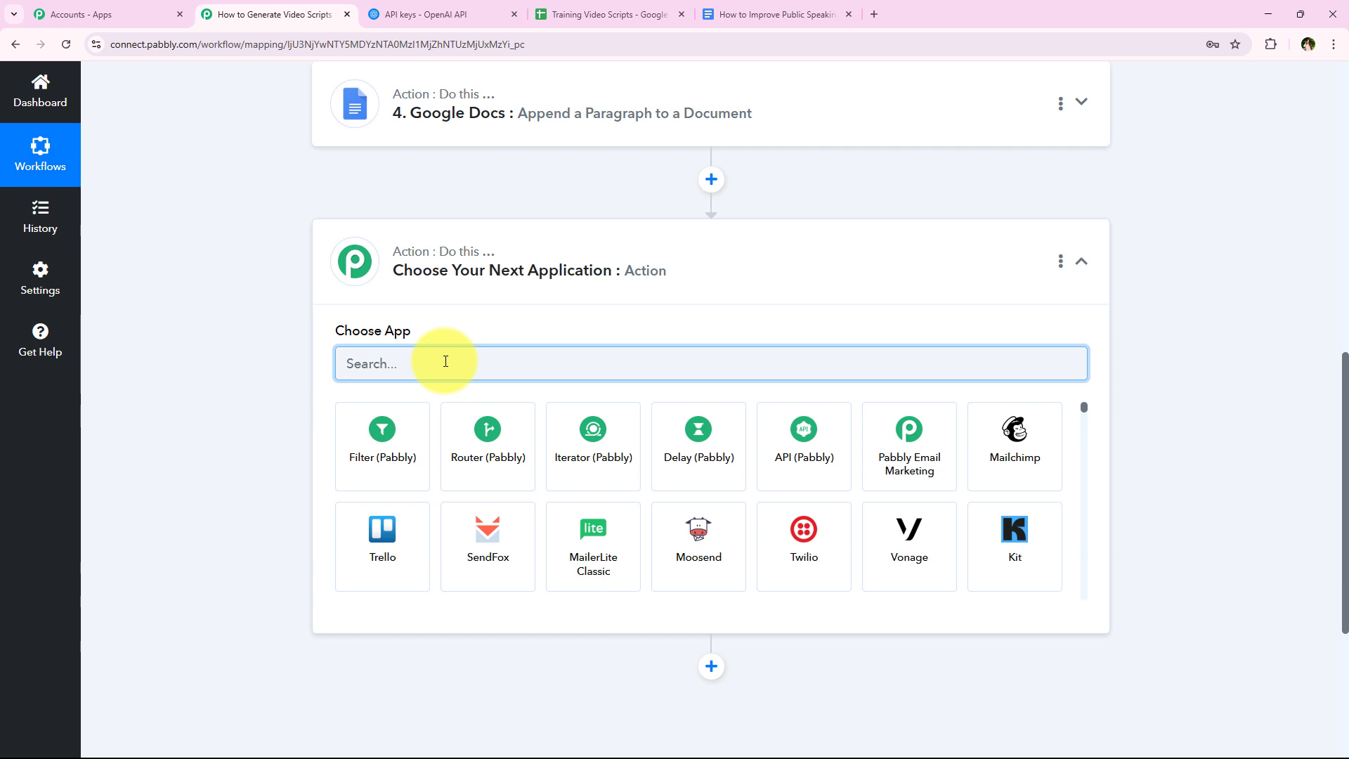
{"action": "type", "text": "Googl"}
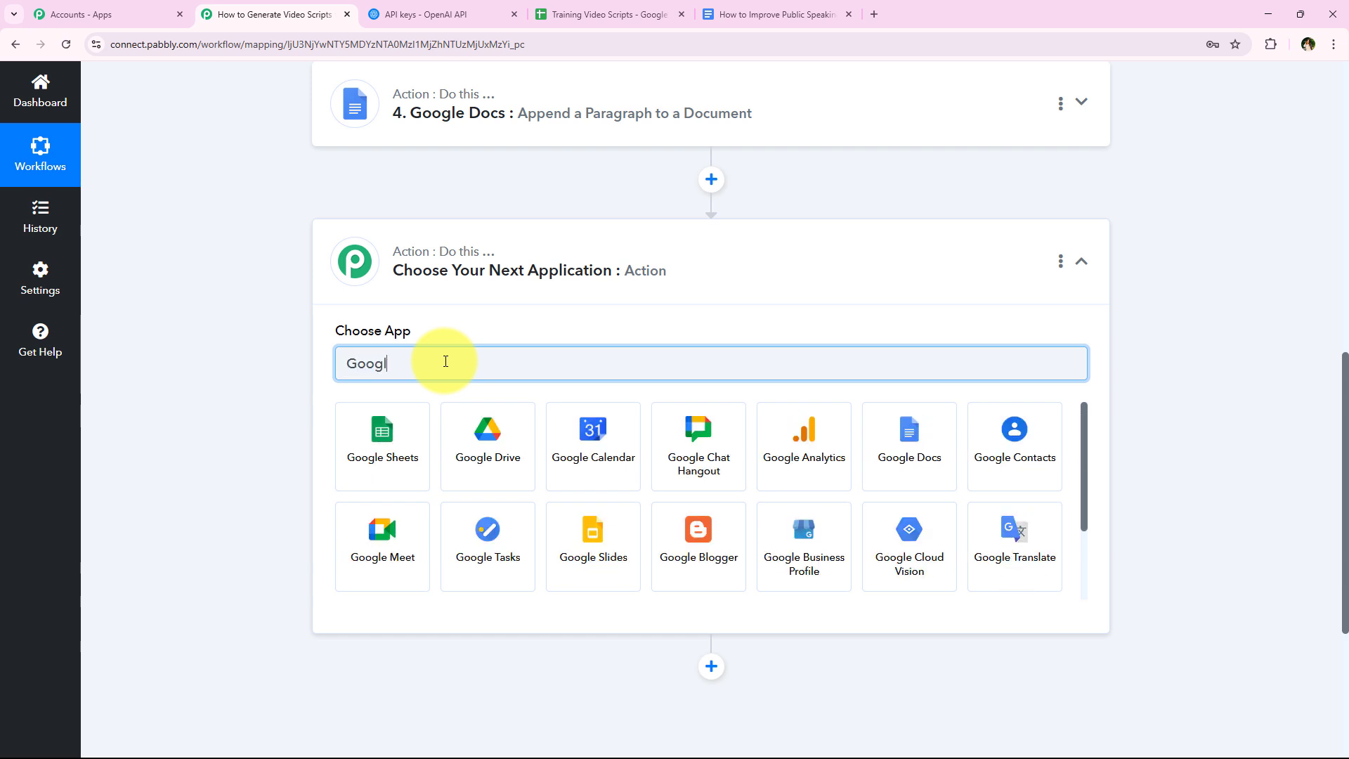
{"action": "type", "text": "e Drive"}
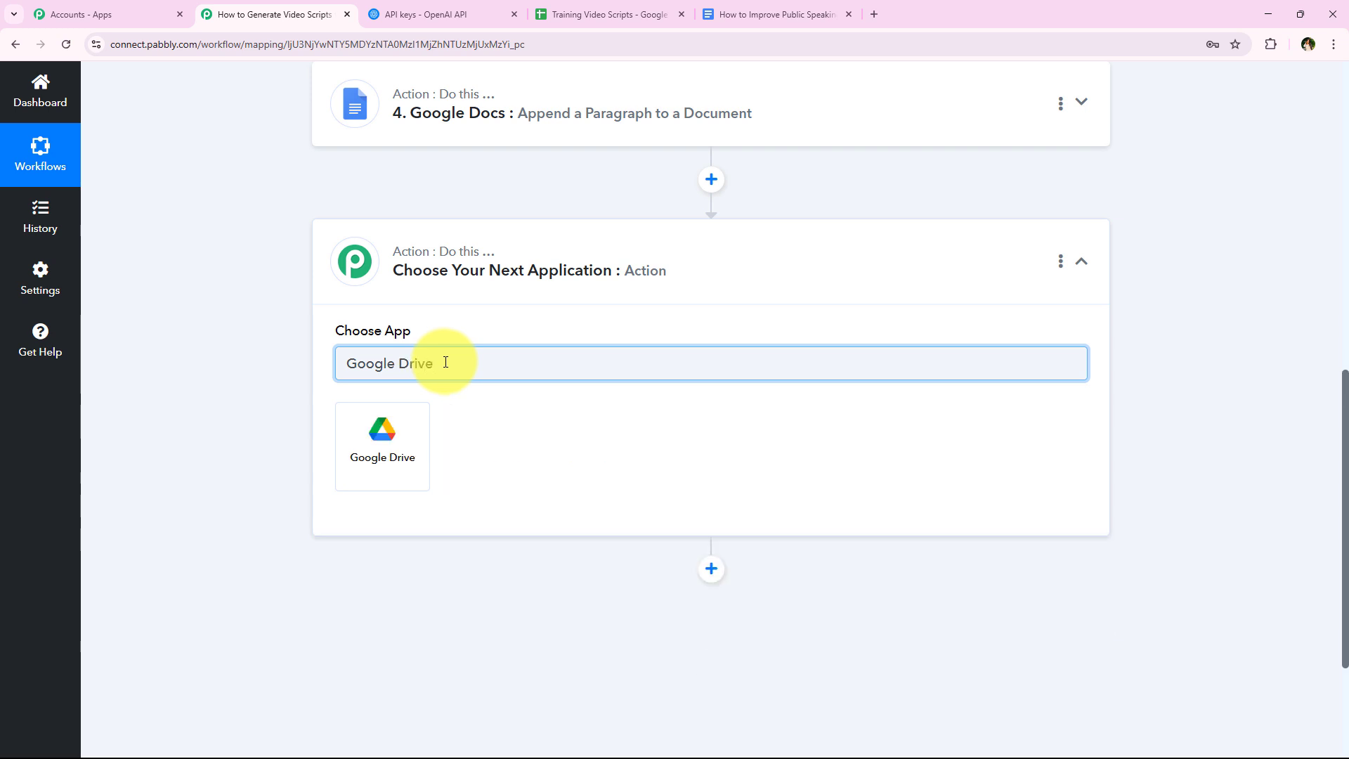
{"action": "left_click", "coordinate": [416, 456]}
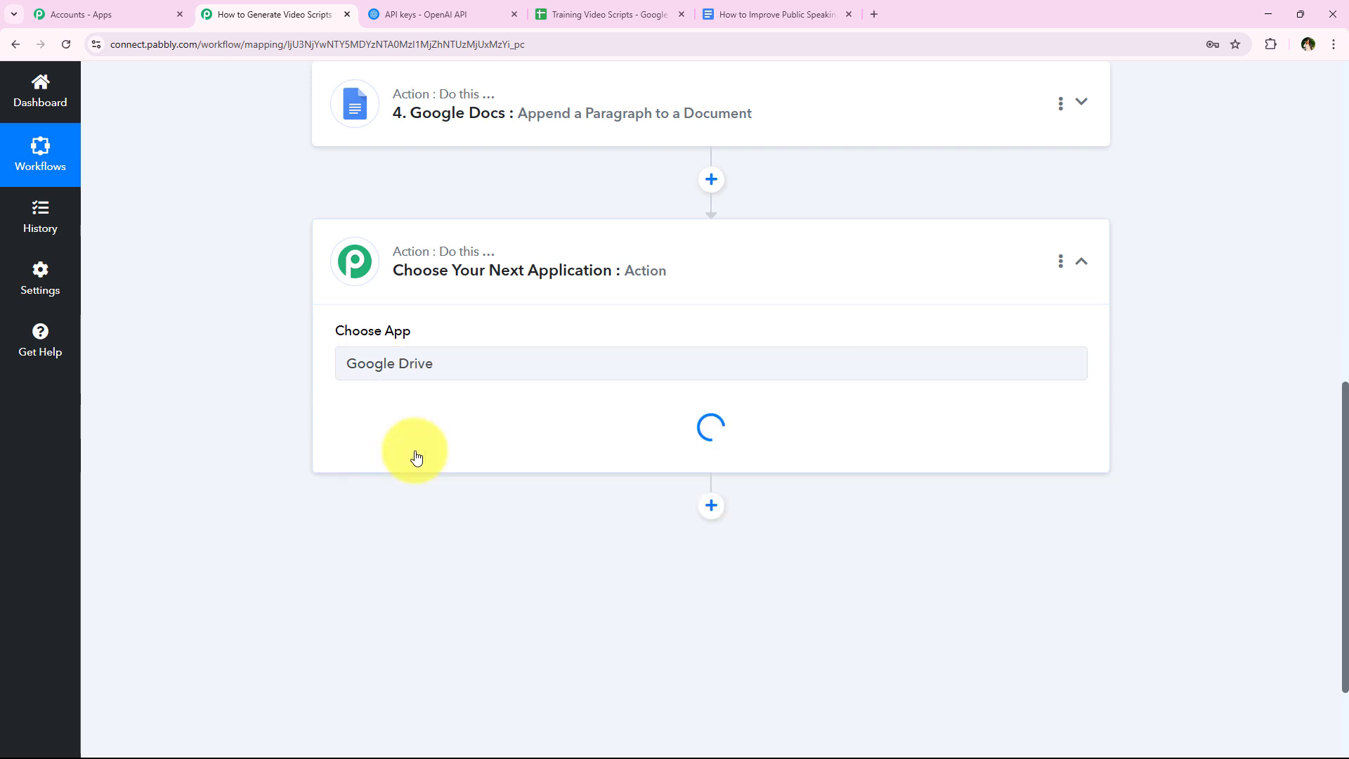
{"action": "left_click", "coordinate": [443, 445]}
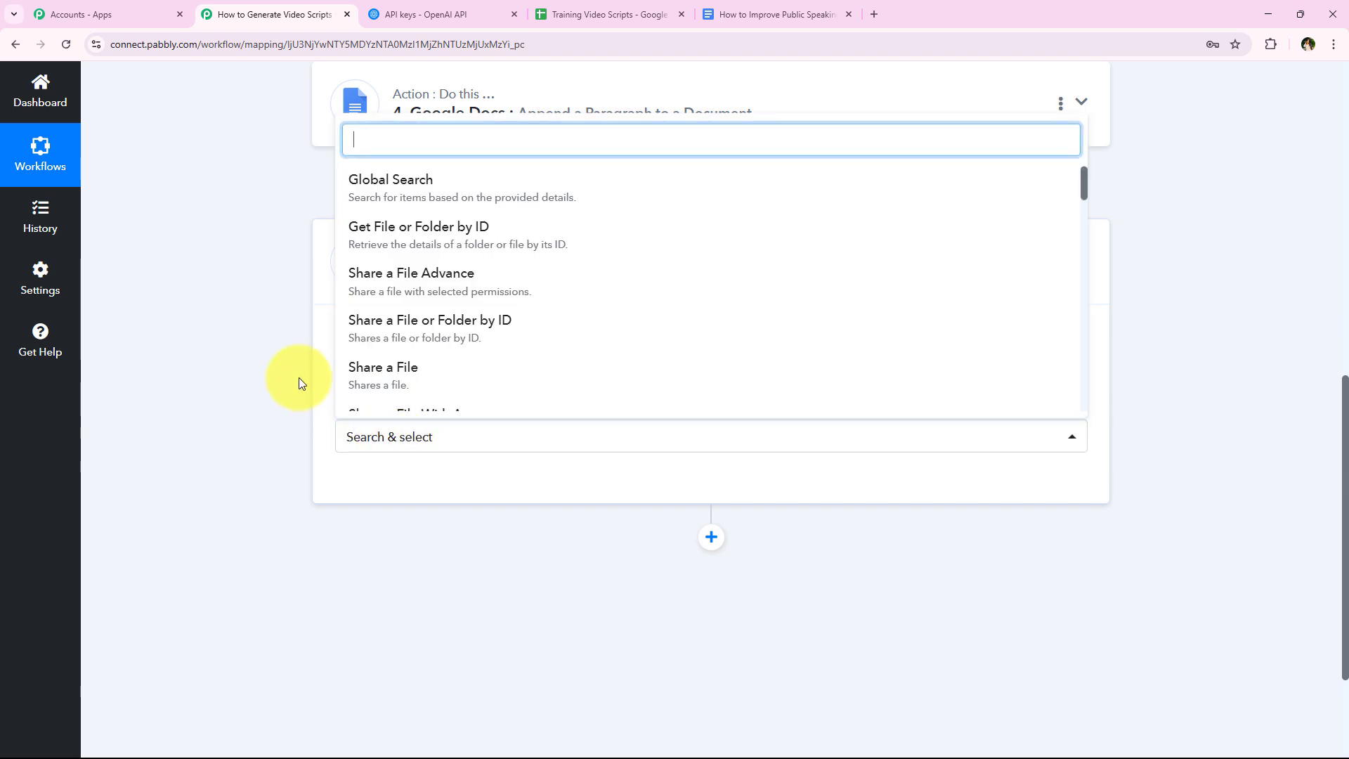
{"action": "scroll", "coordinate": [485, 227], "scroll_direction": "down", "scroll_amount": 1}
{"action": "scroll", "coordinate": [481, 295], "scroll_direction": "down", "scroll_amount": 1}
{"action": "left_click", "coordinate": [482, 295]}
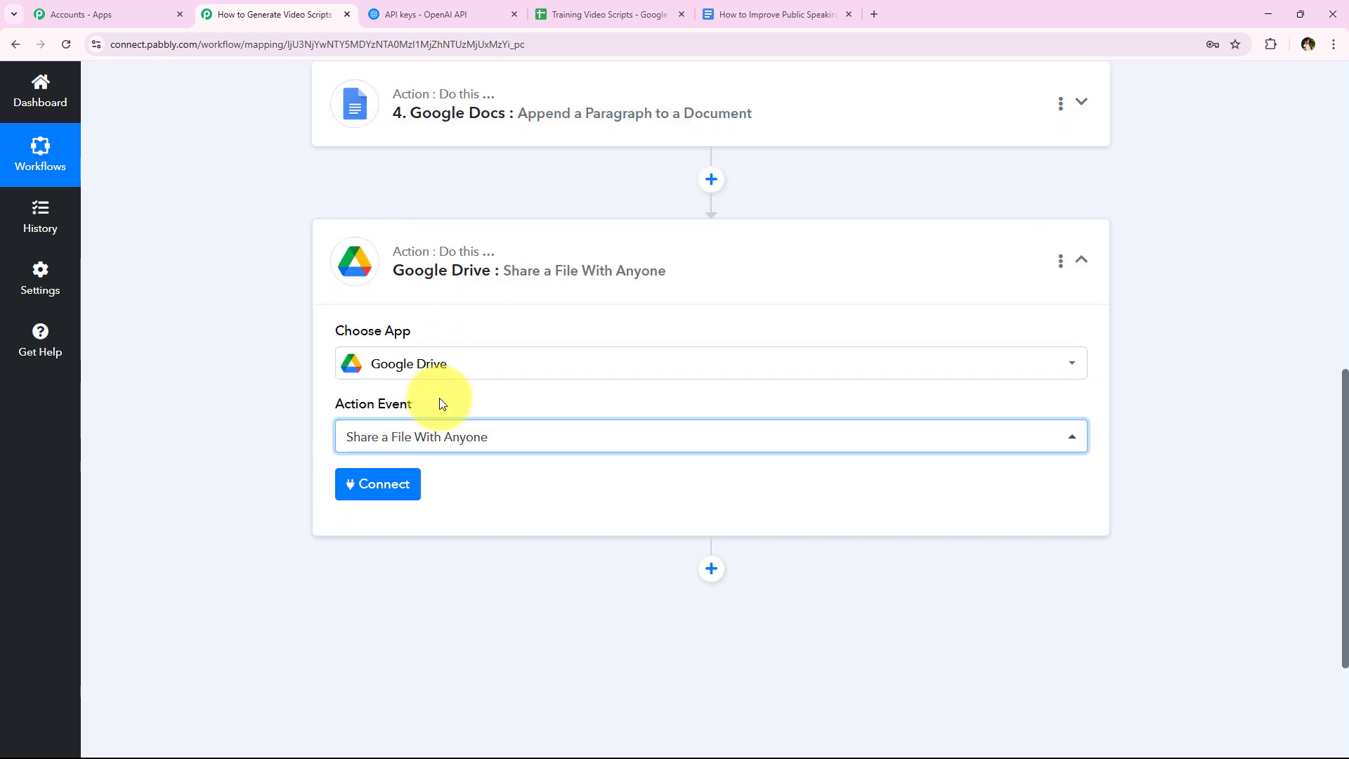
- Connect the Google Drive action using the existing connection Google Drive #15
{"action": "left_click", "coordinate": [419, 494]}
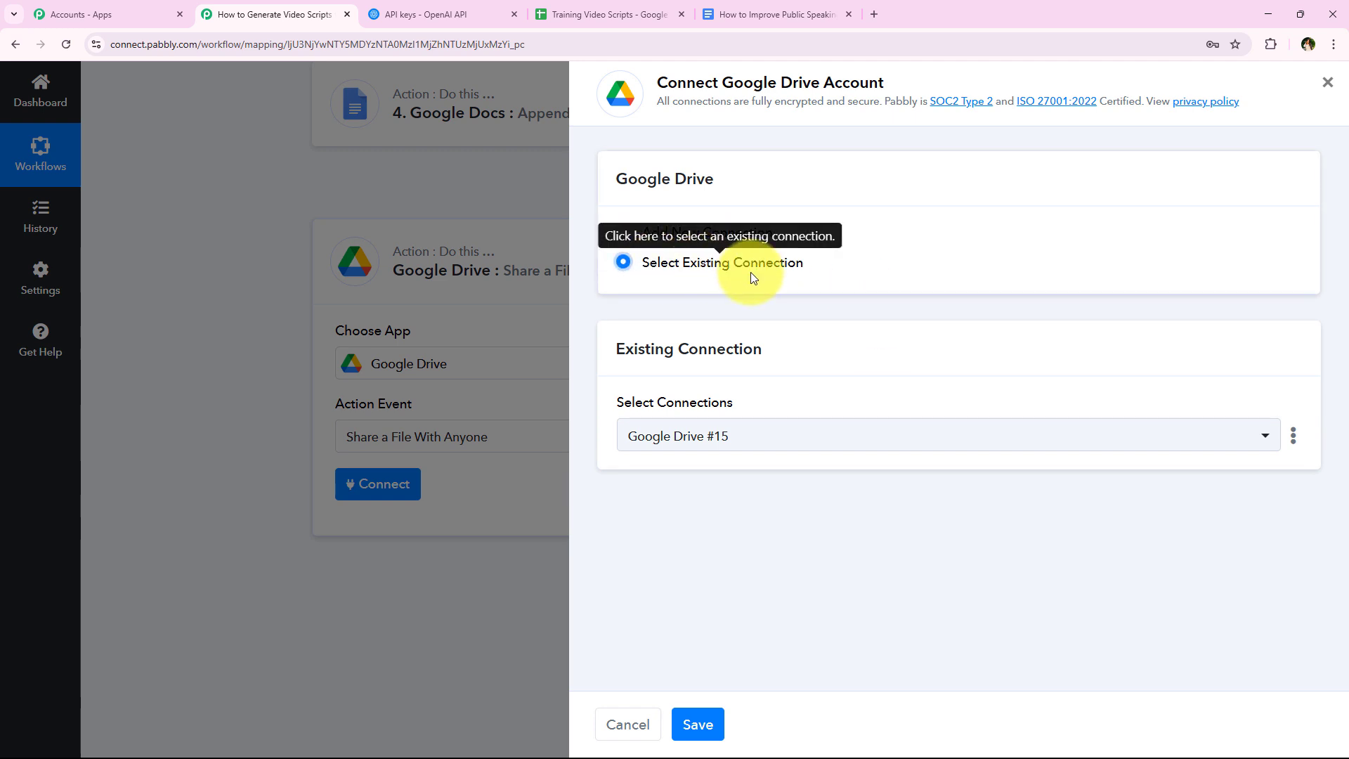
{"action": "left_click", "coordinate": [695, 723]}
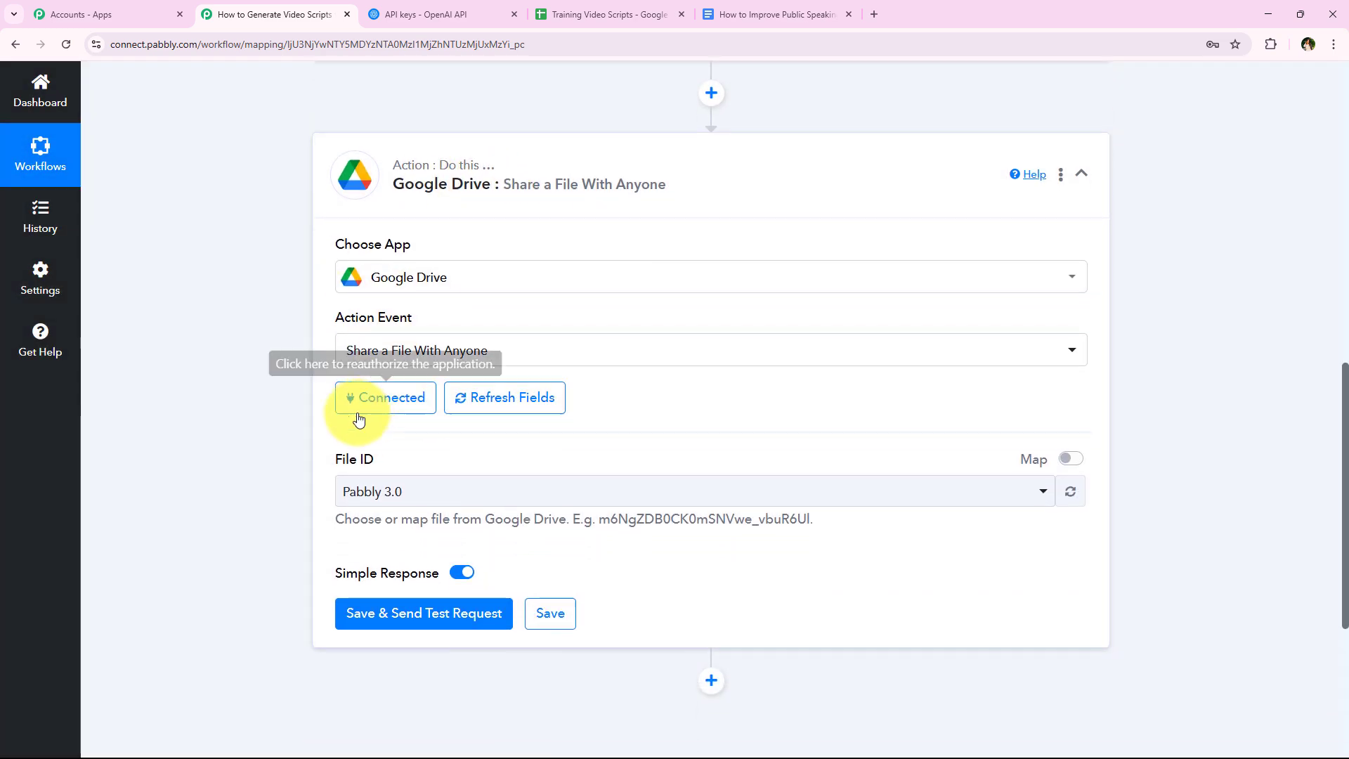
{"action": "left_click", "coordinate": [394, 407]}
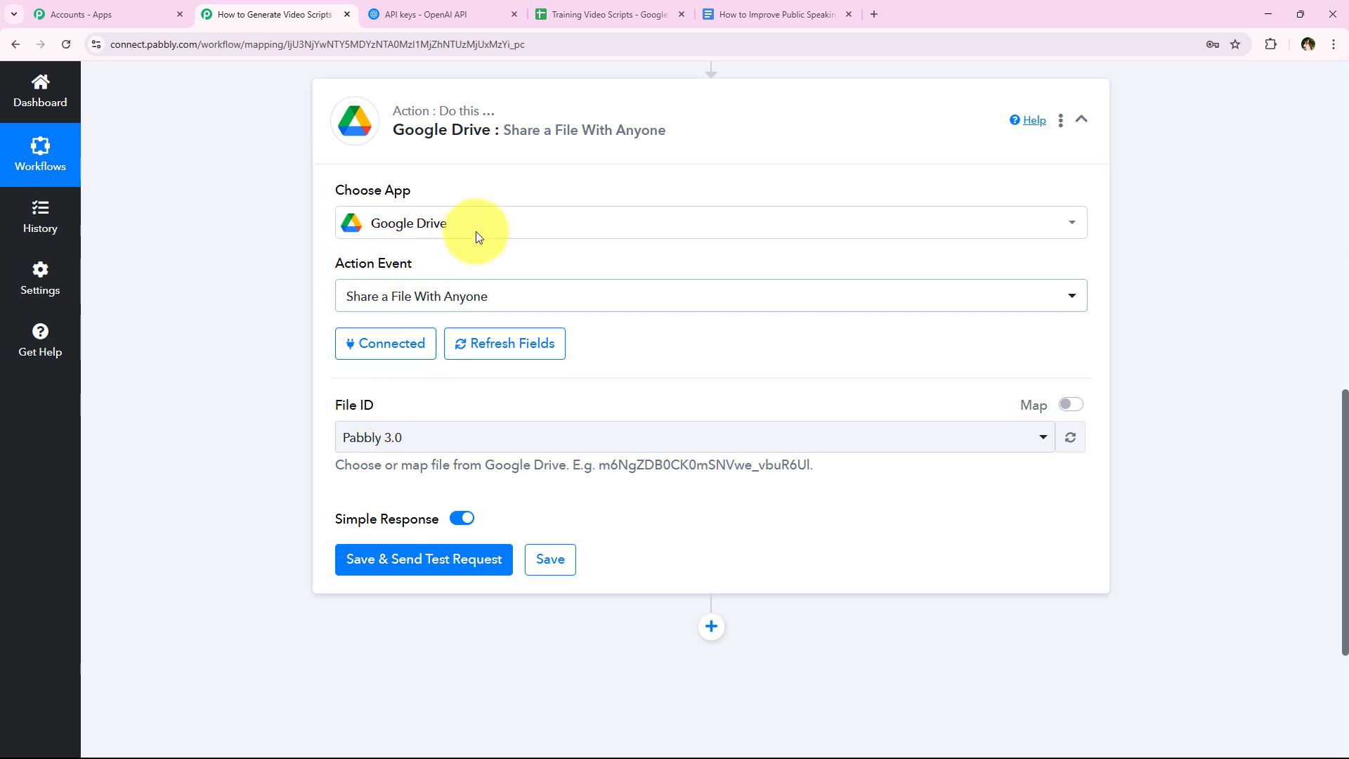
- Enable mapping for File ID and map it to DocumentId from the Append a Paragraph to a Document step
{"action": "left_click", "coordinate": [1068, 415]}
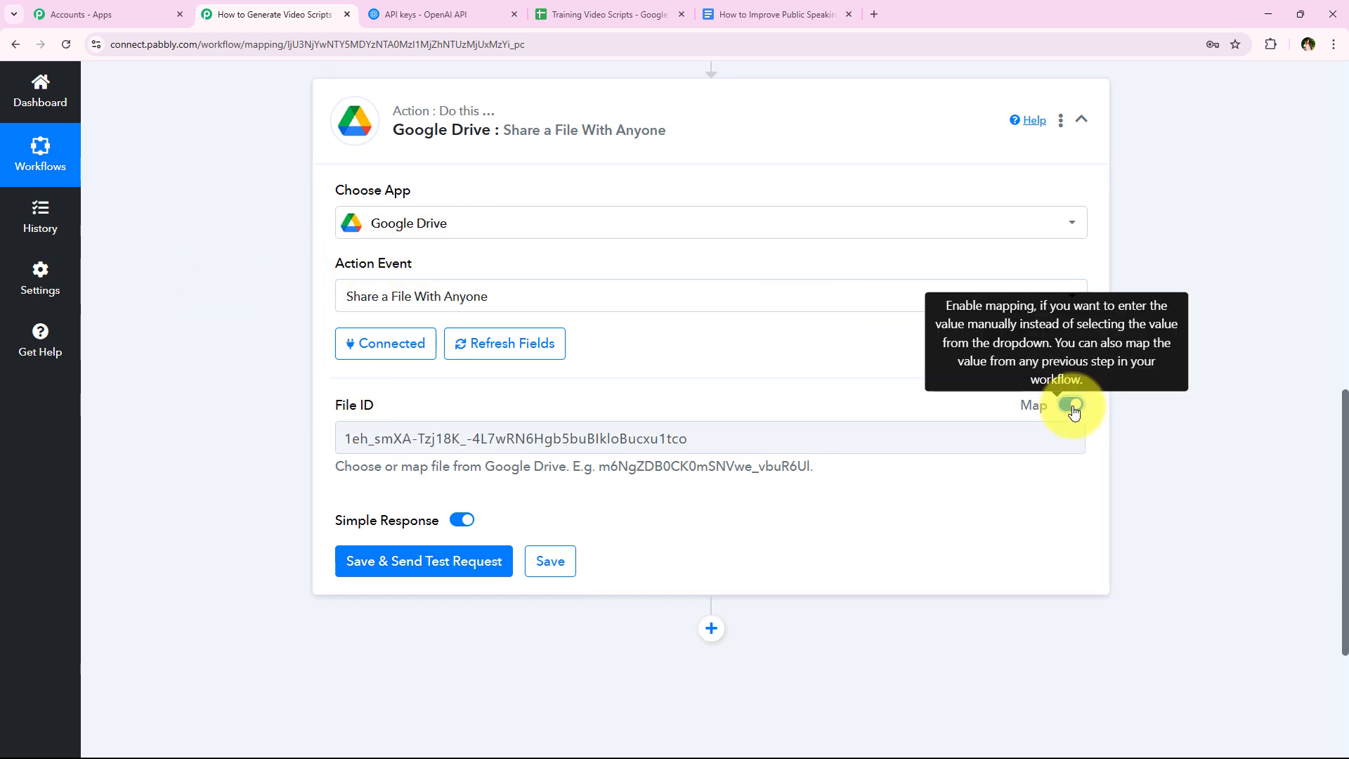
{"action": "double_click", "coordinate": [753, 445]}
{"action": "key", "text": "BackSpace"}
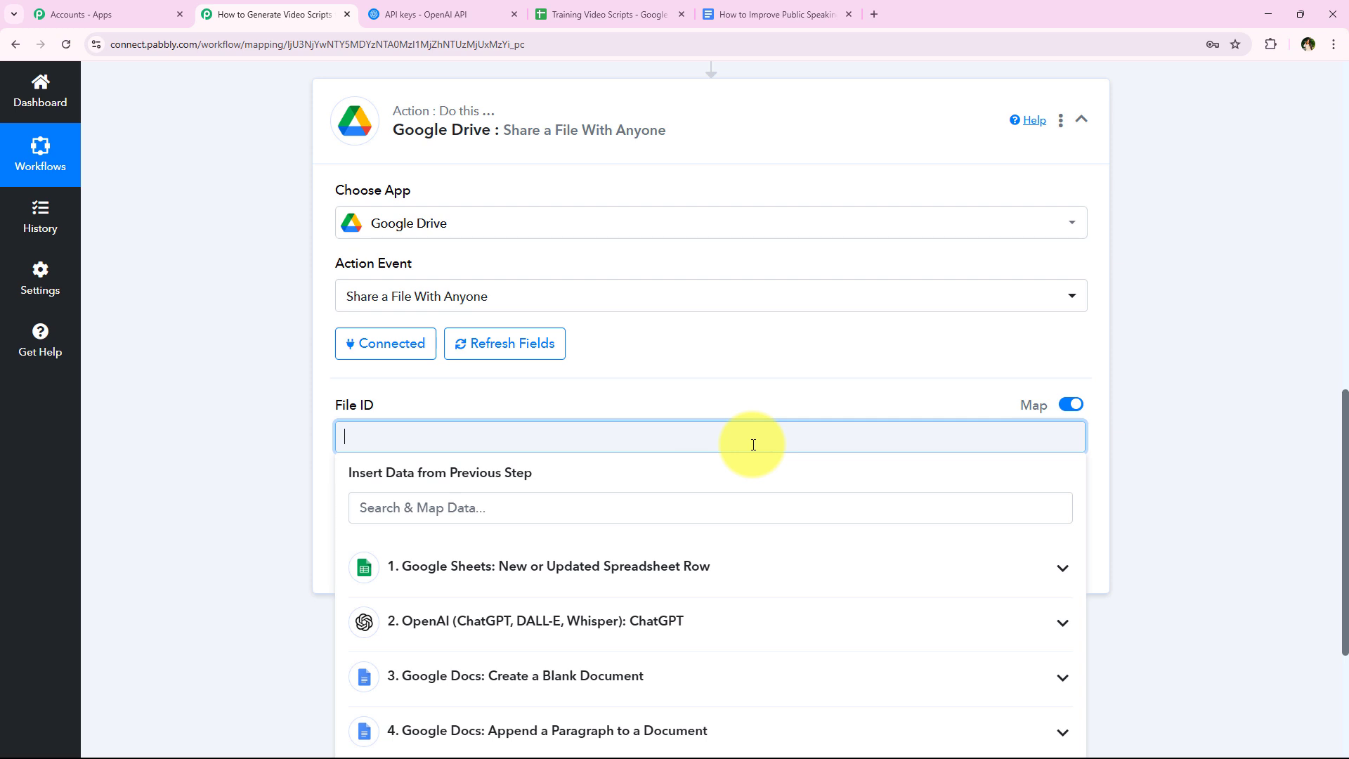
{"action": "scroll", "coordinate": [400, 548], "scroll_direction": "down", "scroll_amount": 2}
{"action": "left_click", "coordinate": [503, 601]}
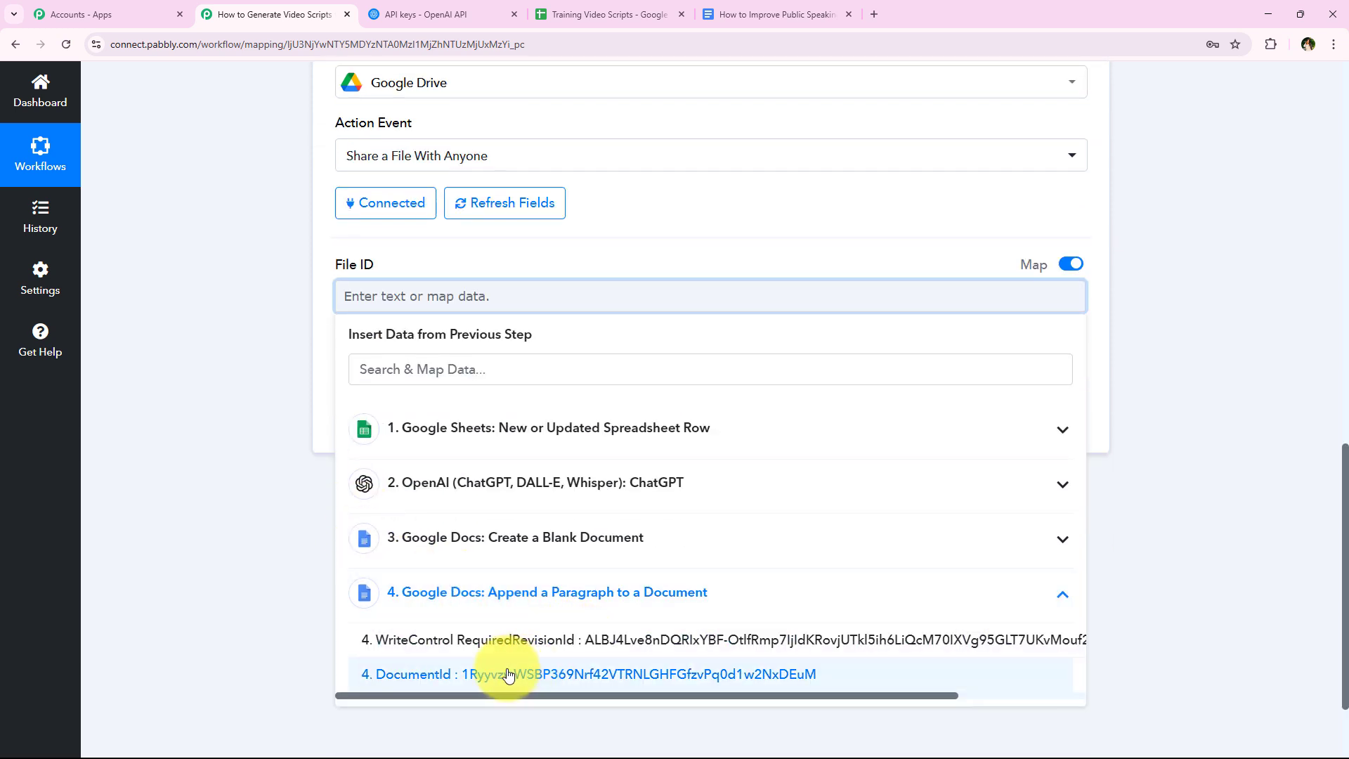
{"action": "left_click", "coordinate": [508, 681]}
{"action": "left_click", "coordinate": [289, 408]}
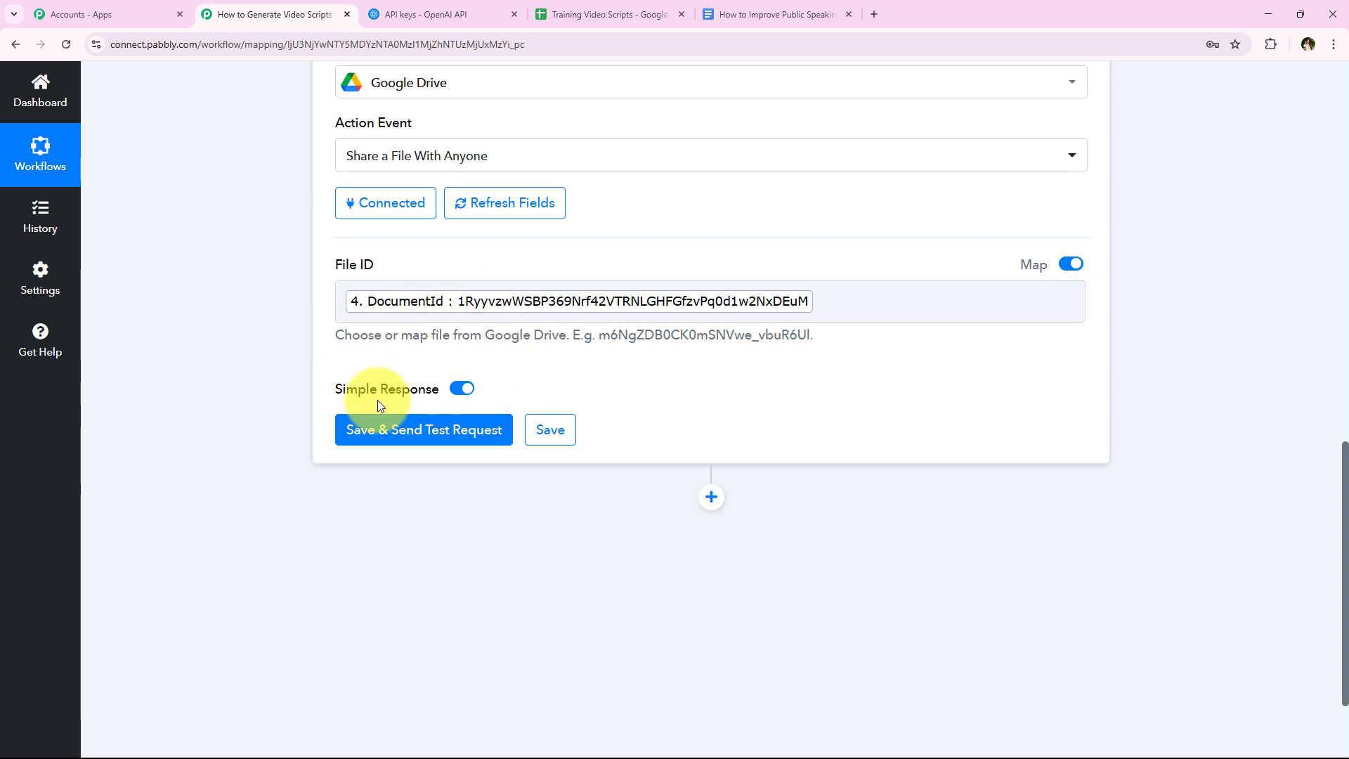
- Save the Share a File With Anyone action with a test request, and review the response's Res1 Id and full Res2 WebViewLink
{"action": "left_click", "coordinate": [349, 431]}
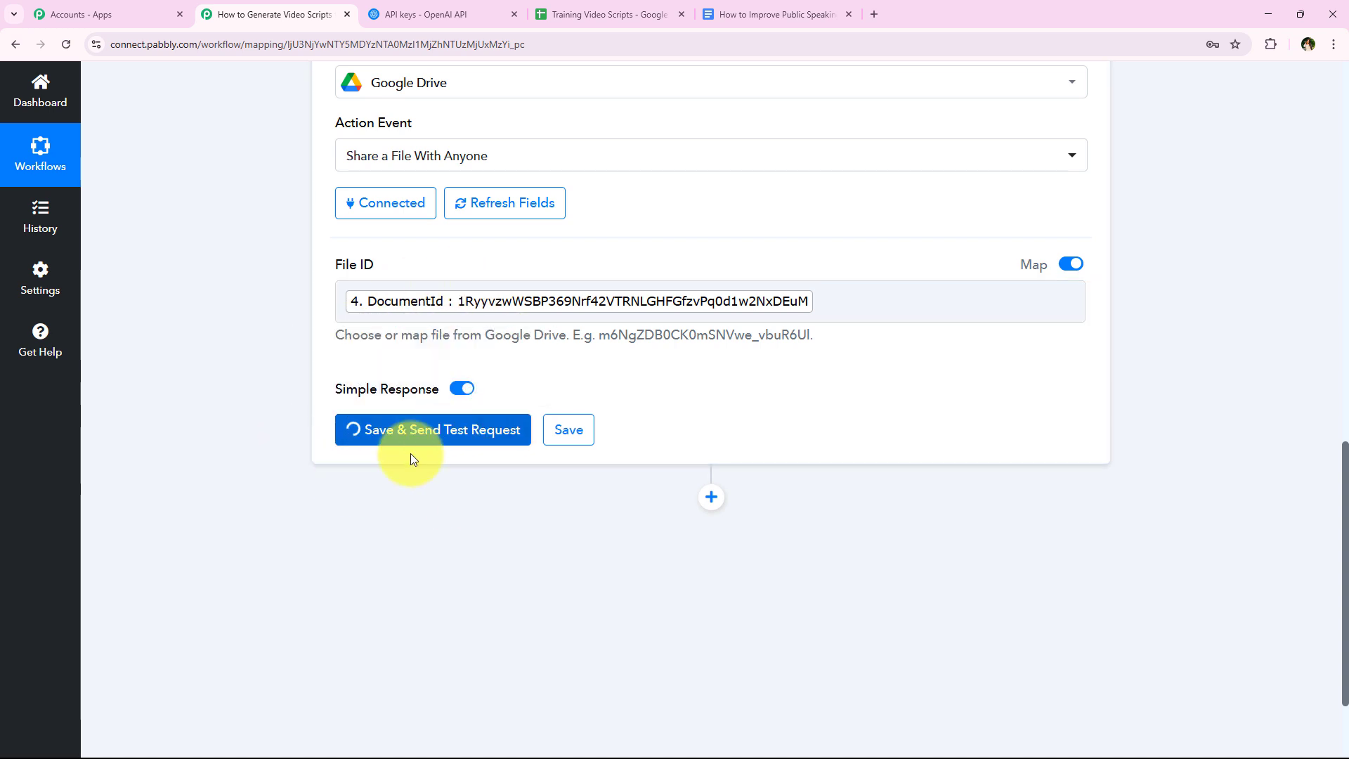
{"action": "scroll", "coordinate": [310, 440], "scroll_direction": "down", "scroll_amount": 1}
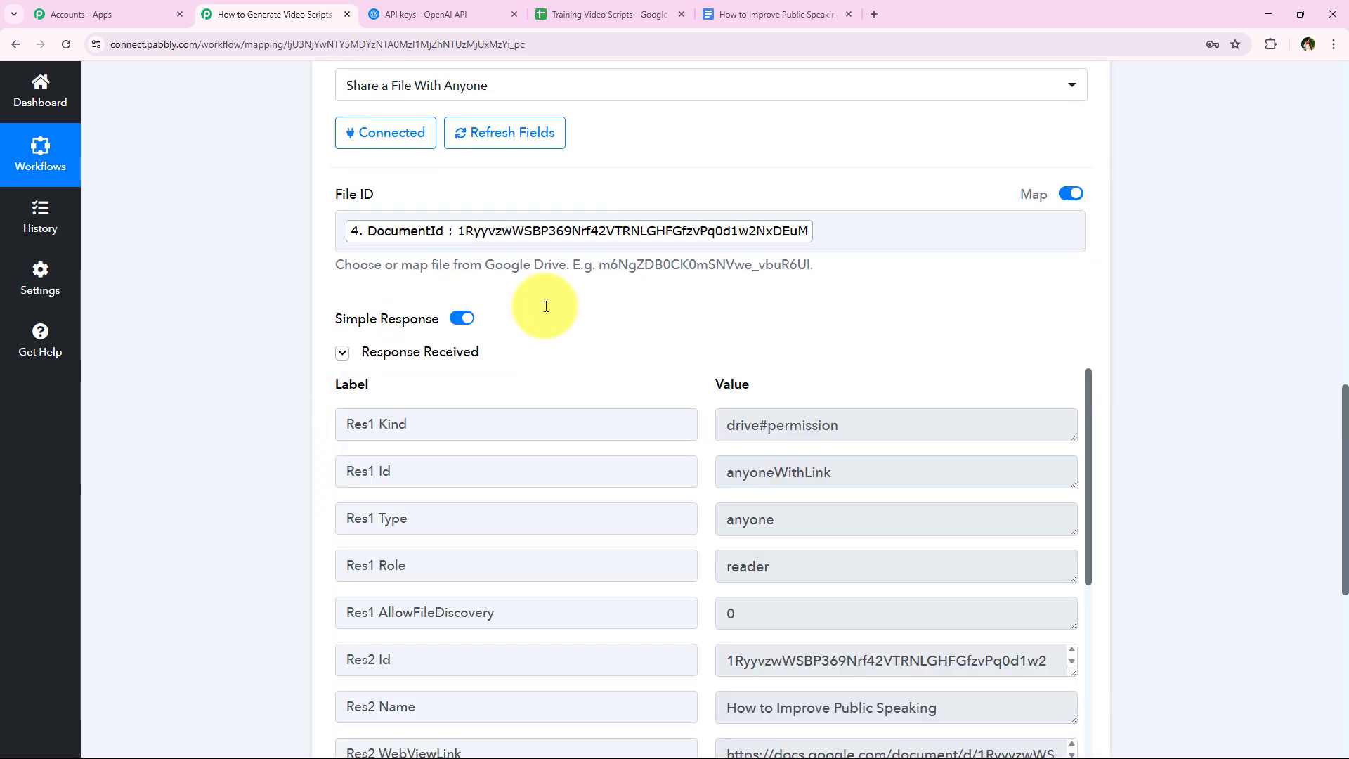
{"action": "scroll", "coordinate": [578, 530], "scroll_direction": "down", "scroll_amount": 1}
{"action": "scroll", "coordinate": [578, 529], "scroll_direction": "up", "scroll_amount": 1}
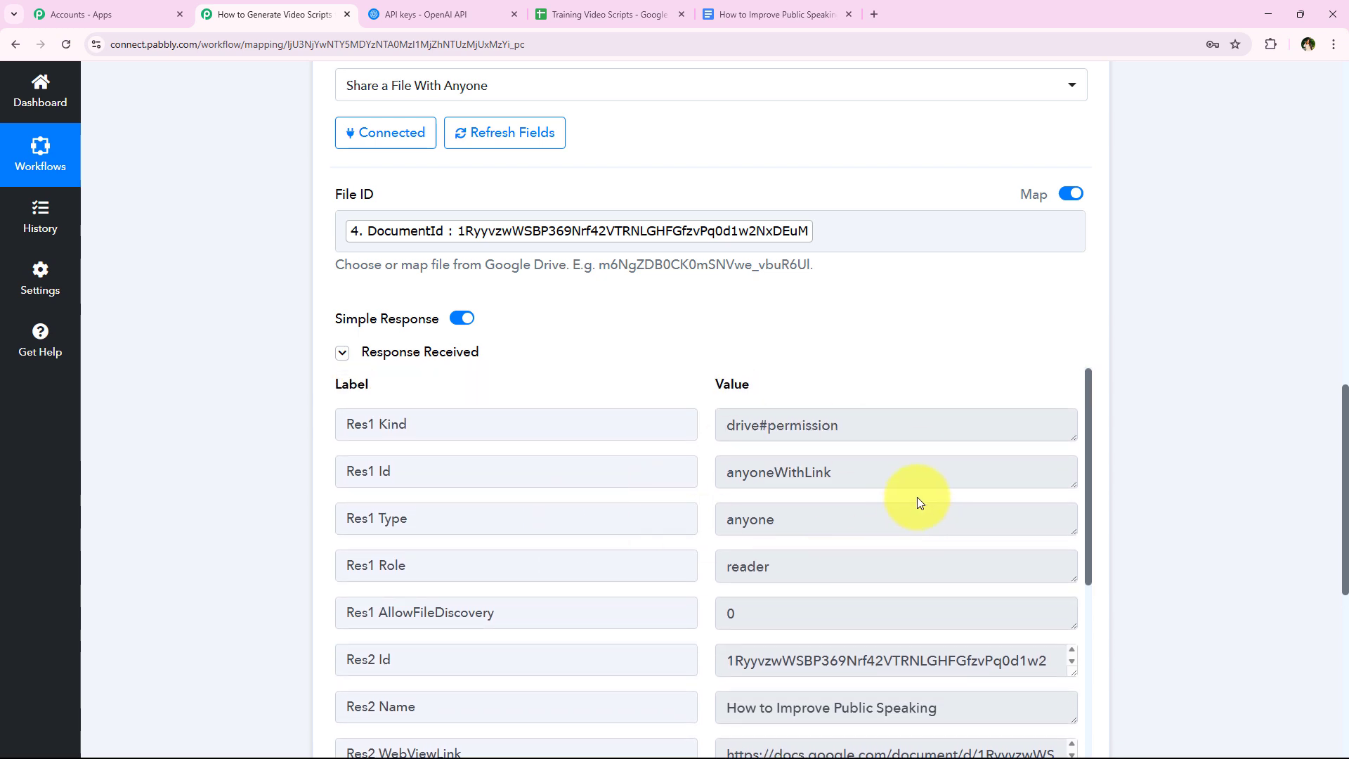
{"action": "left_click", "coordinate": [906, 482]}
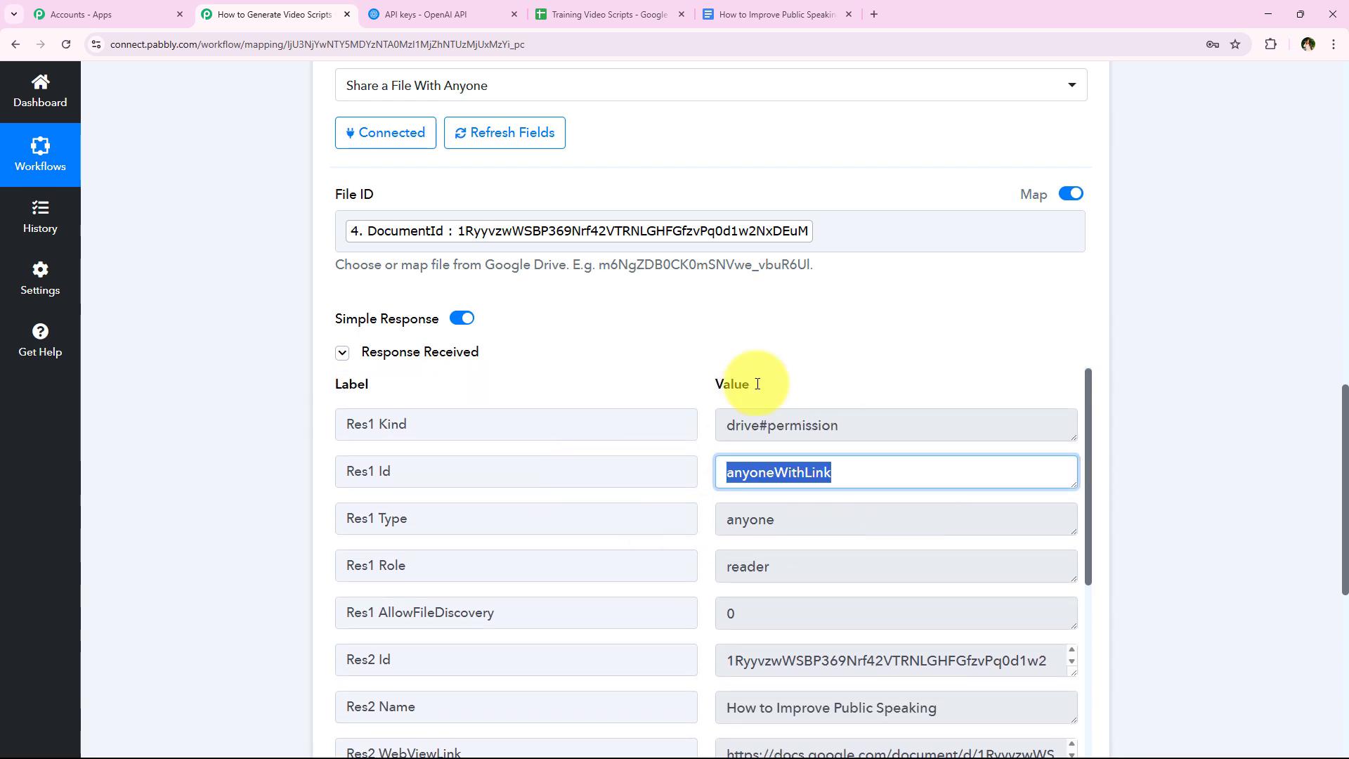
{"action": "scroll", "coordinate": [807, 359], "scroll_direction": "down", "scroll_amount": 2}
{"action": "scroll", "coordinate": [638, 417], "scroll_direction": "down", "scroll_amount": 1}
{"action": "scroll", "coordinate": [985, 542], "scroll_direction": "down", "scroll_amount": 1}
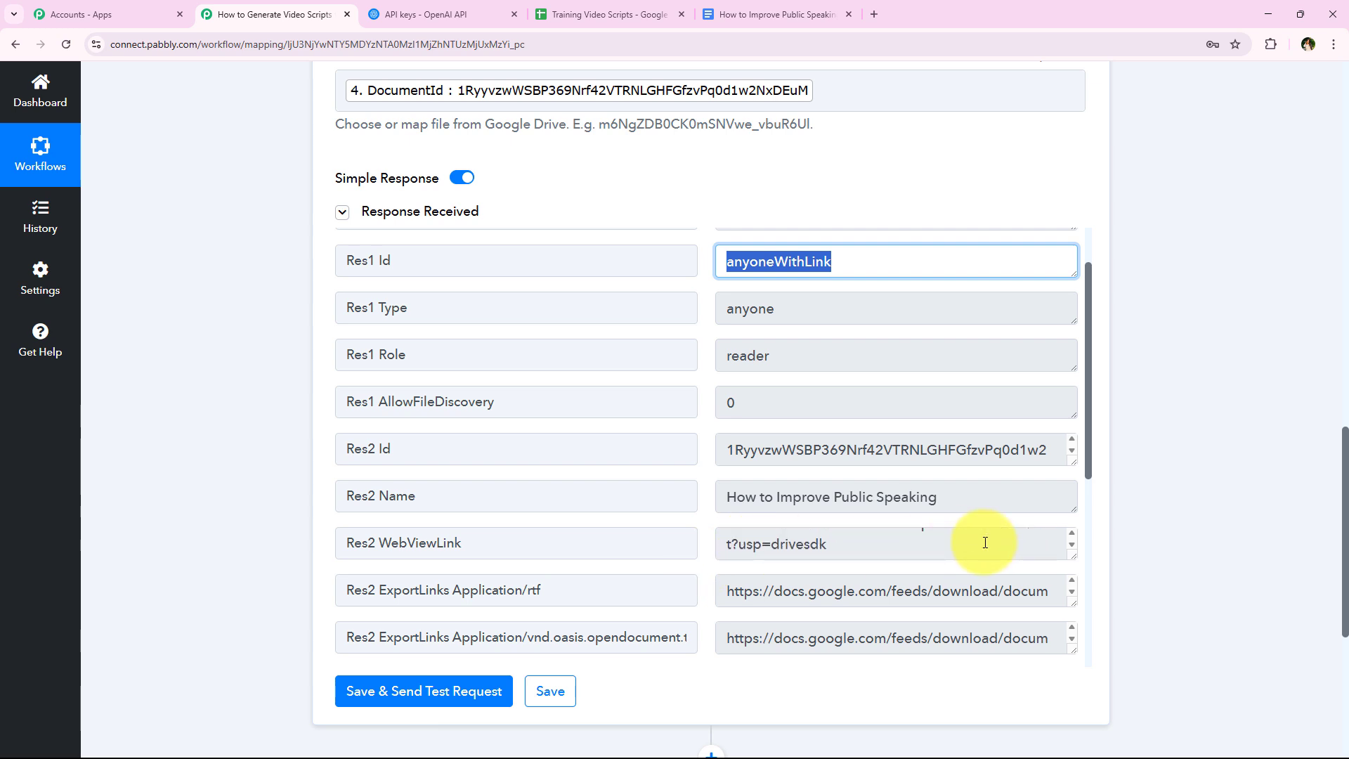
{"action": "scroll", "coordinate": [1041, 556], "scroll_direction": "up", "scroll_amount": 1}
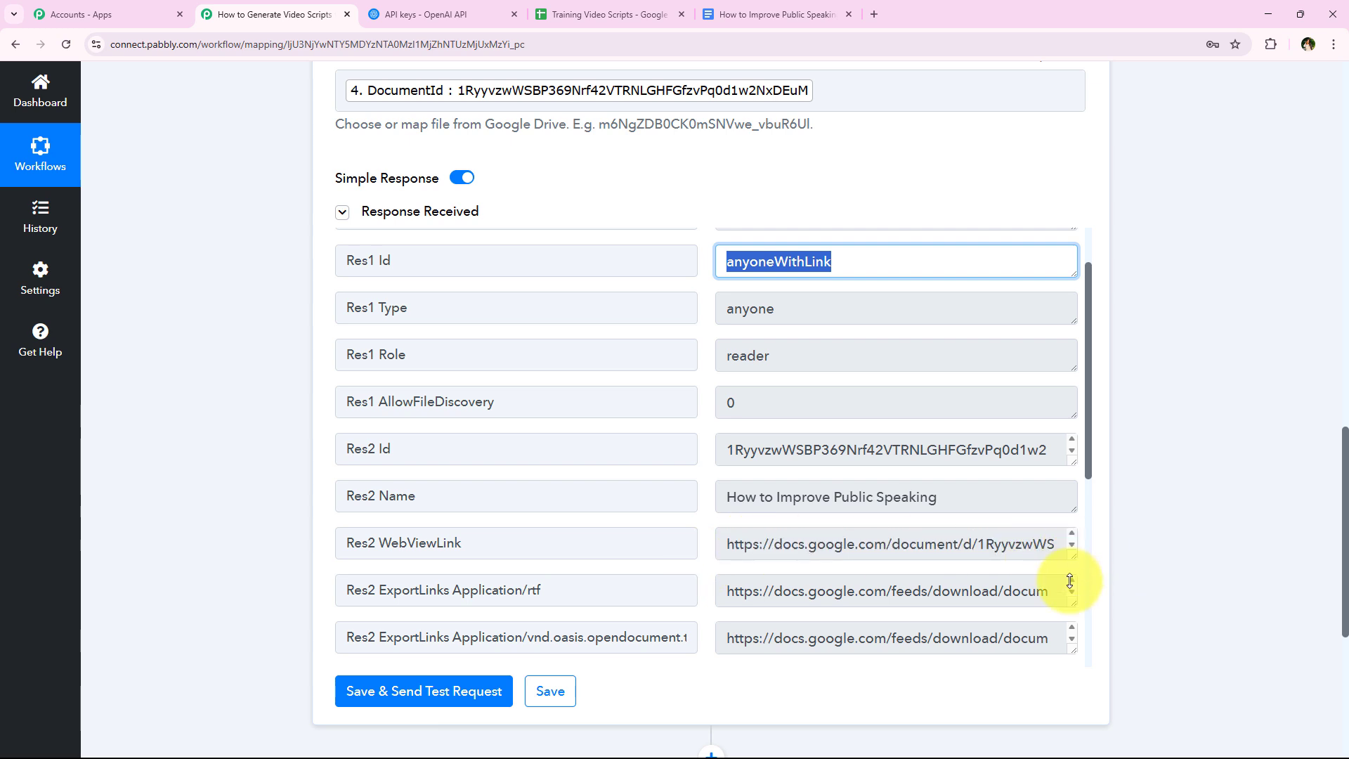
{"action": "left_click_drag", "start_coordinate": [1070, 580], "coordinate": [1072, 632]}
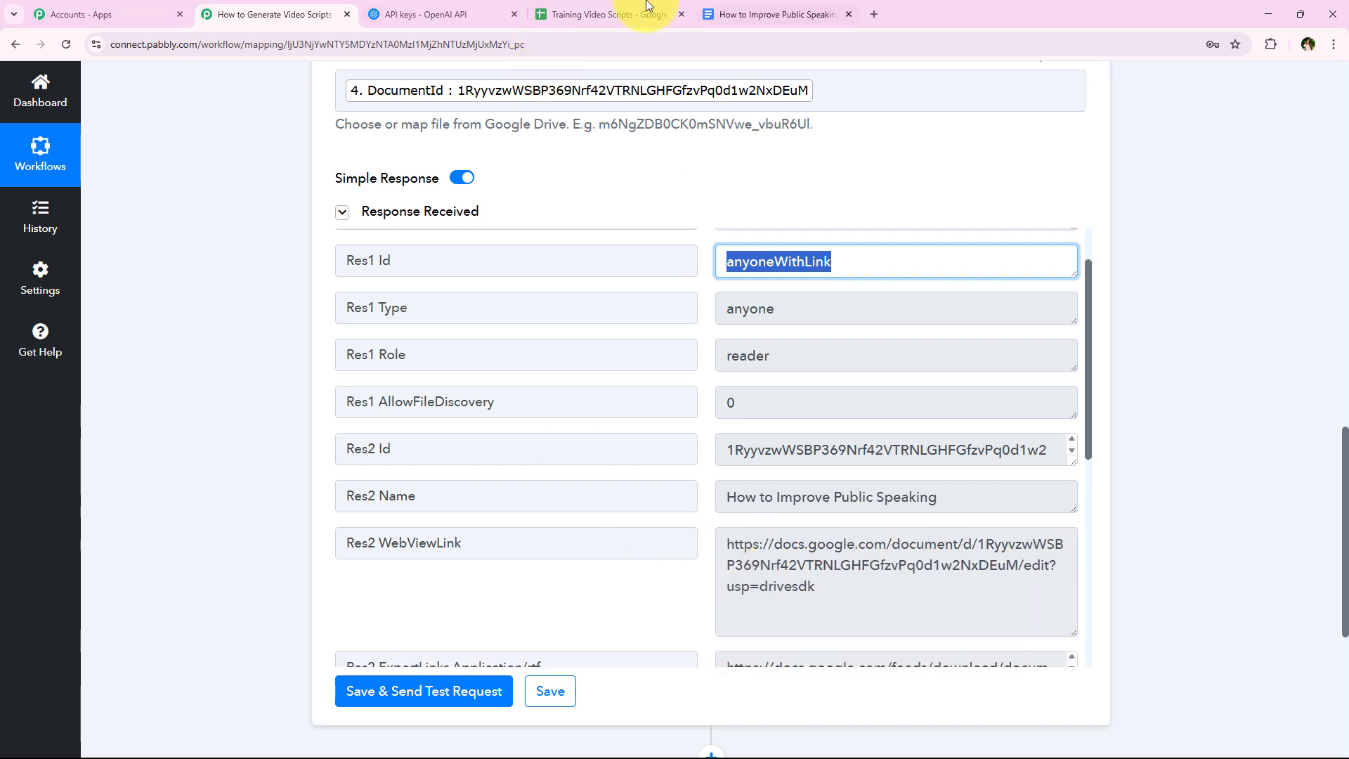
- Add a Google Sheets action after the Google Drive step, with the event Update Cell Value
{"action": "scroll", "coordinate": [124, 471], "scroll_direction": "down", "scroll_amount": 4}
{"action": "left_click", "coordinate": [710, 478]}
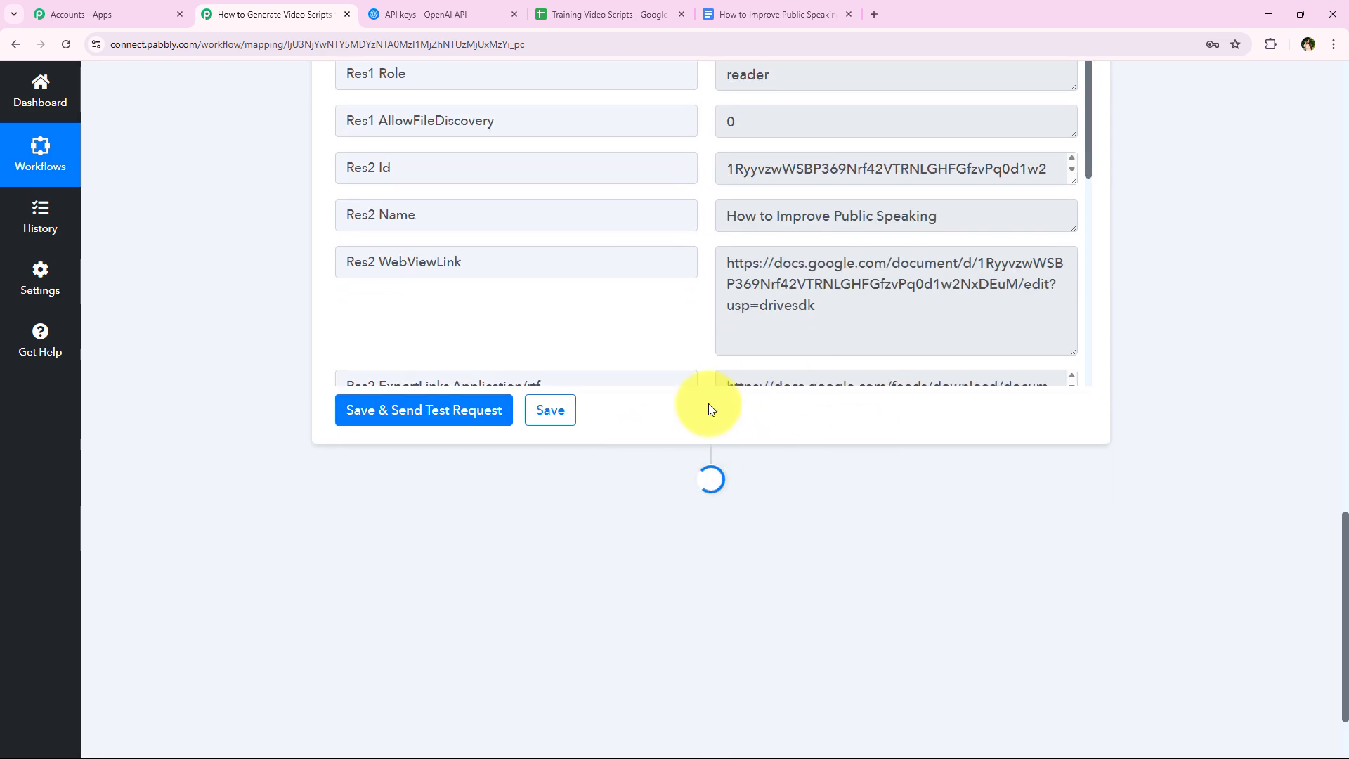
{"action": "left_click", "coordinate": [453, 354]}
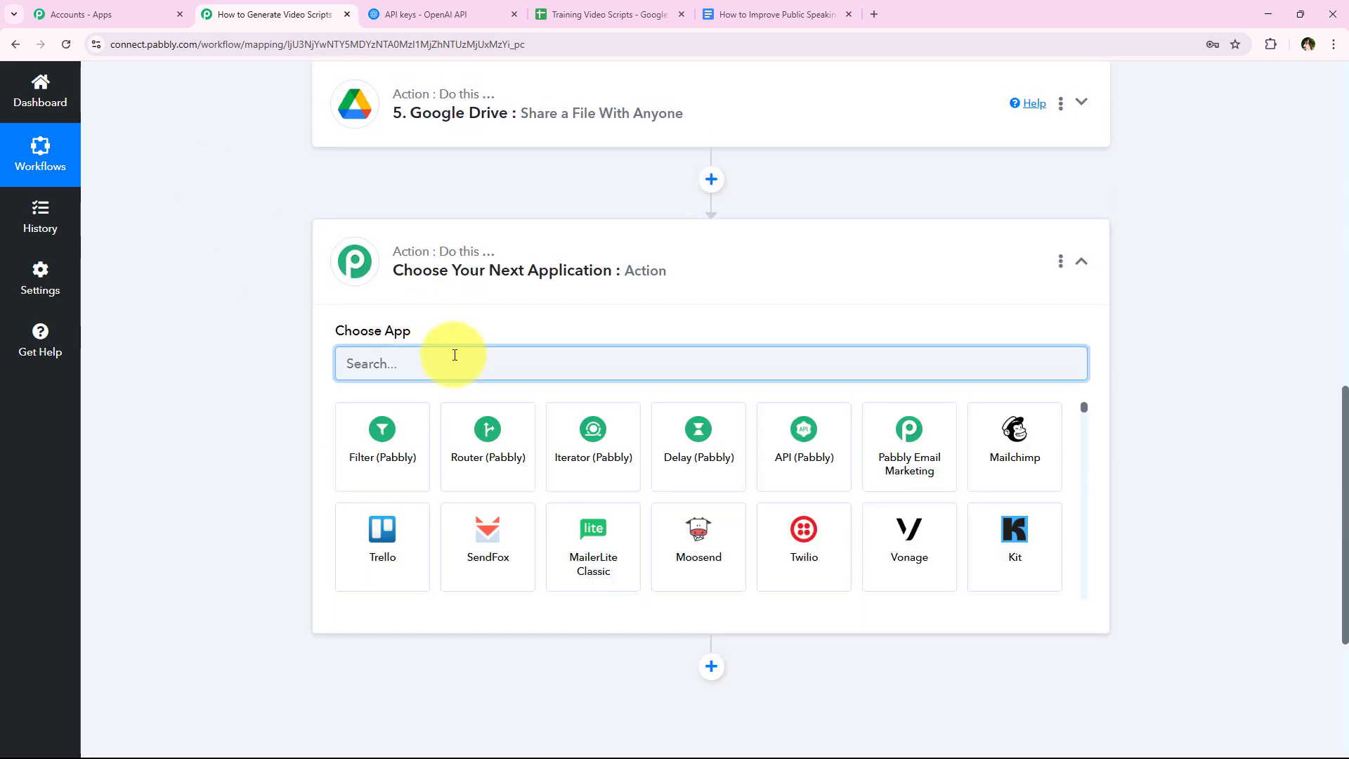
{"action": "type", "text": "Goog"}
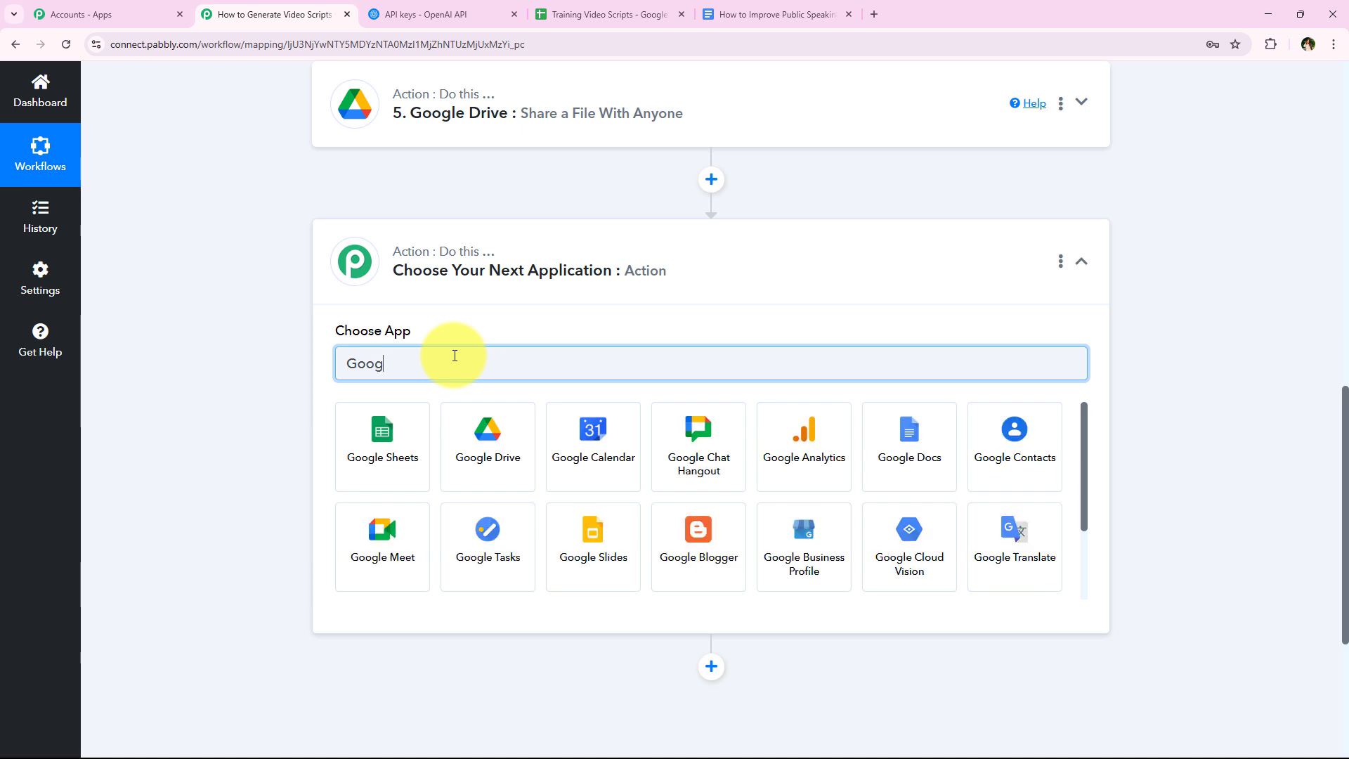
{"action": "type", "text": "le Sheets"}
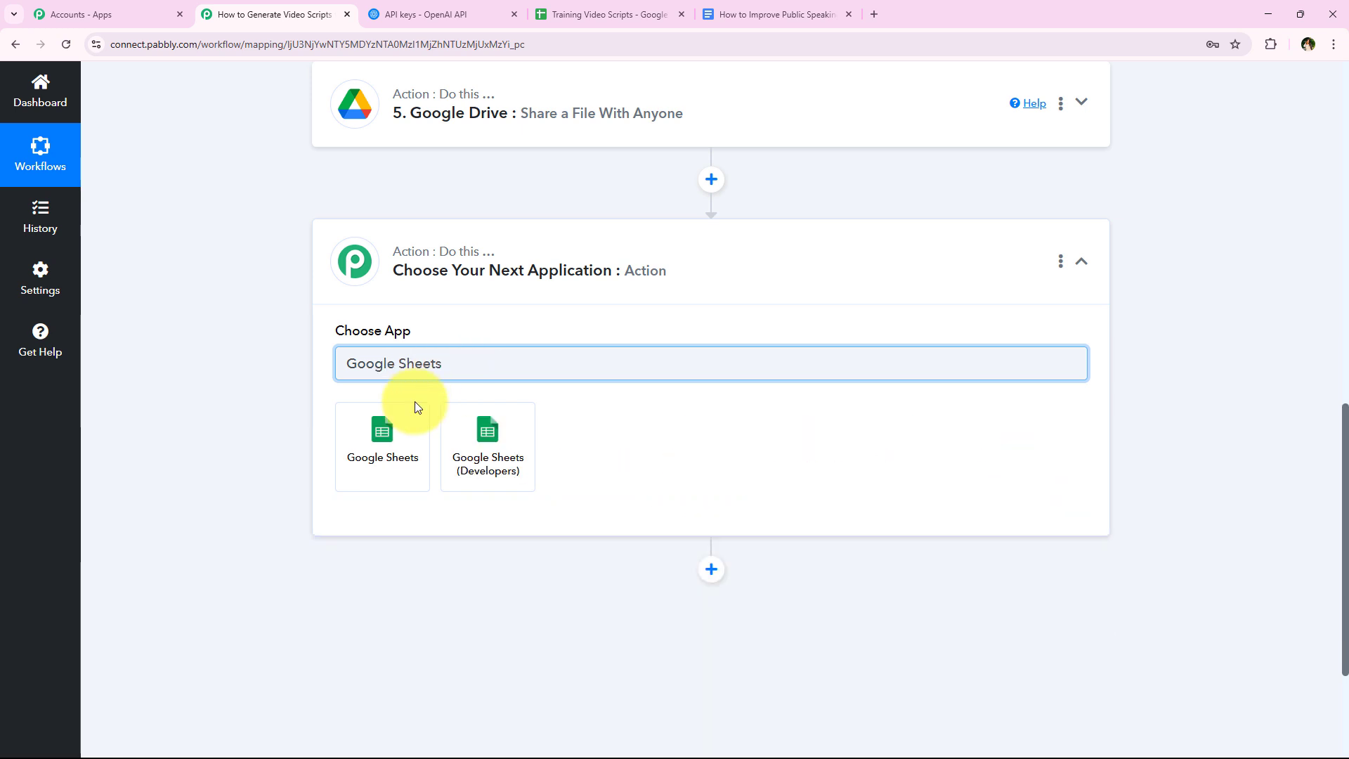
{"action": "left_click", "coordinate": [416, 407]}
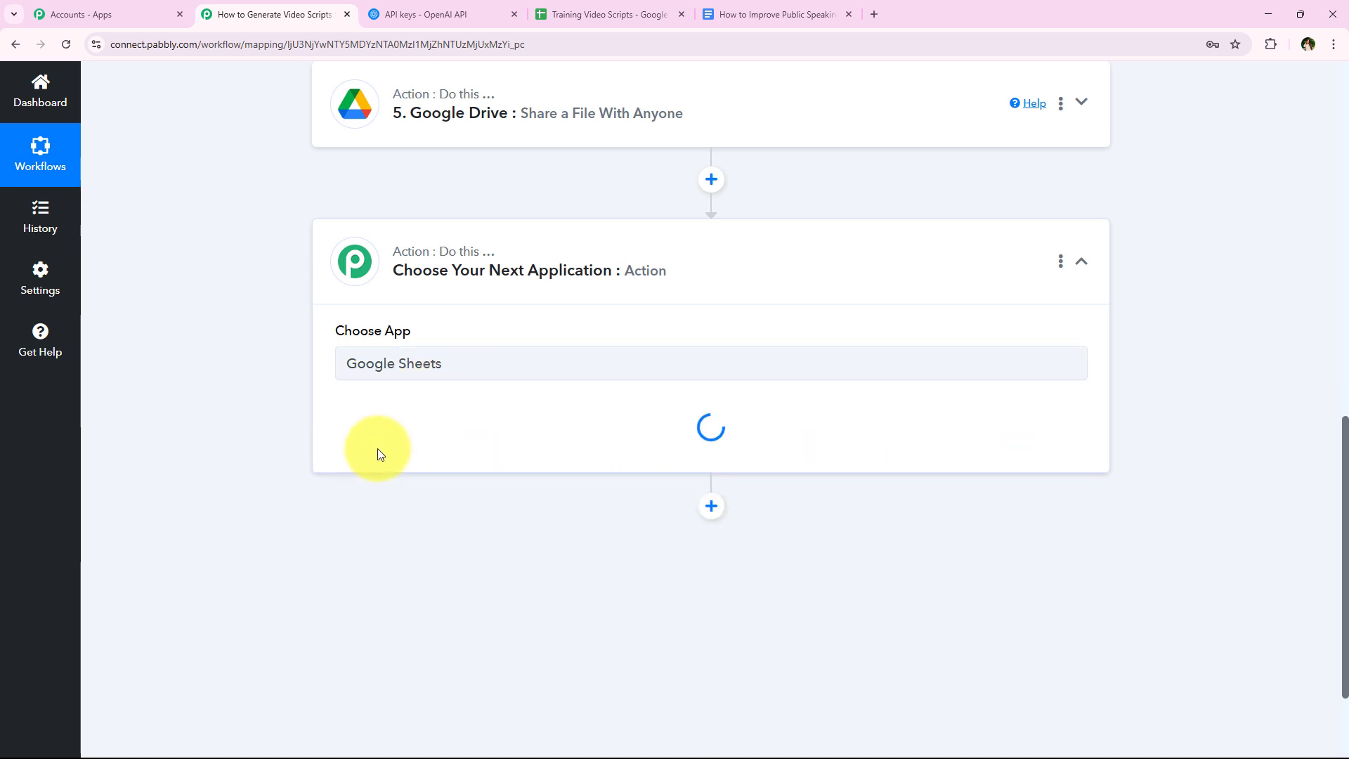
{"action": "left_click", "coordinate": [379, 453]}
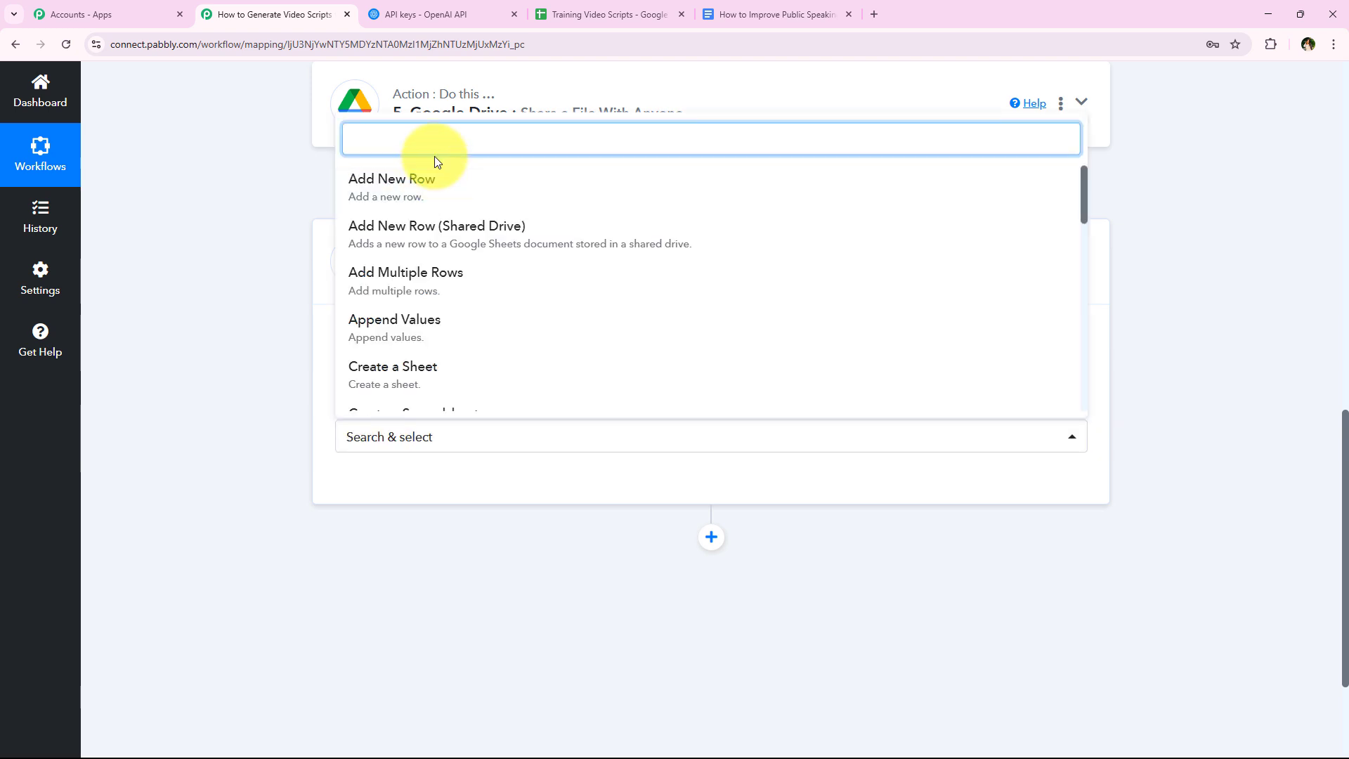
{"action": "type", "text": "update cell"}
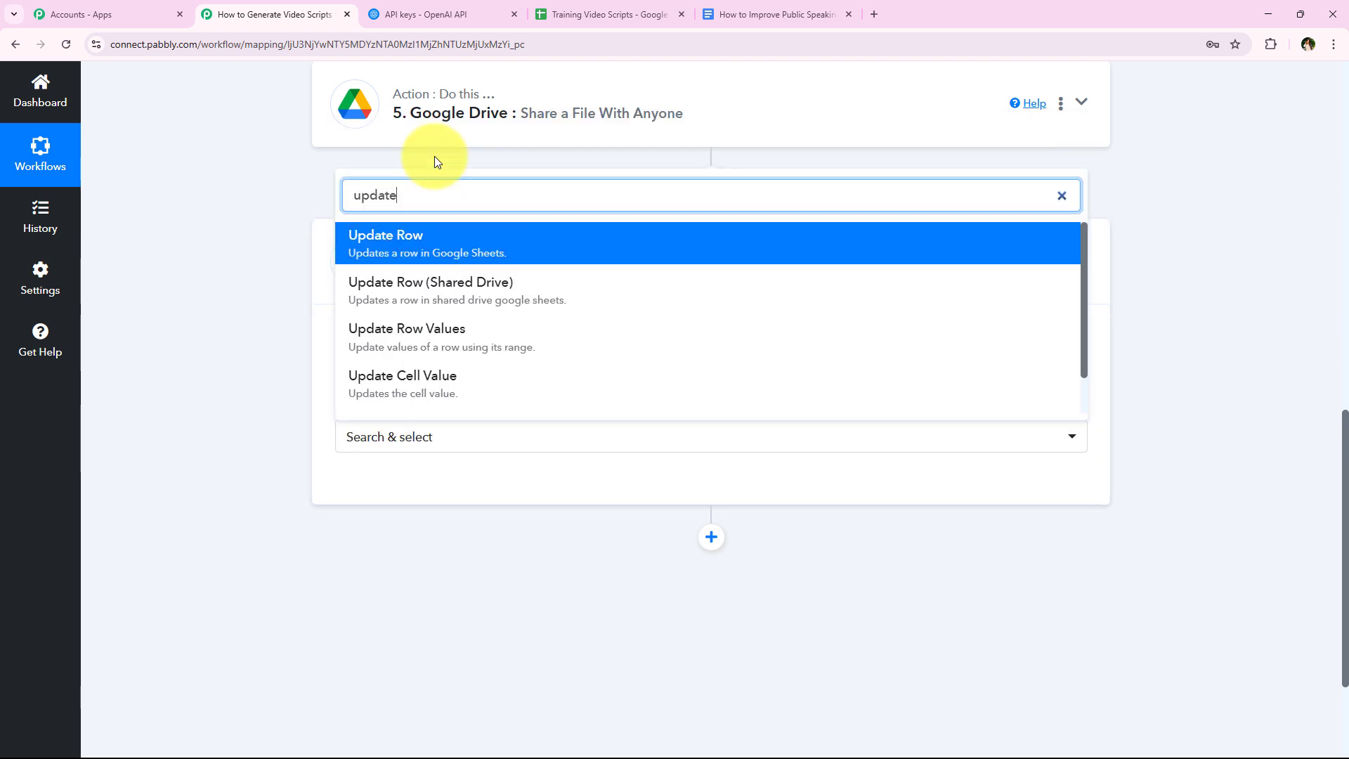
{"action": "left_click", "coordinate": [436, 385]}
- Start connecting the Update Cell Value action to a Google Sheets account
{"action": "left_click", "coordinate": [393, 500]}
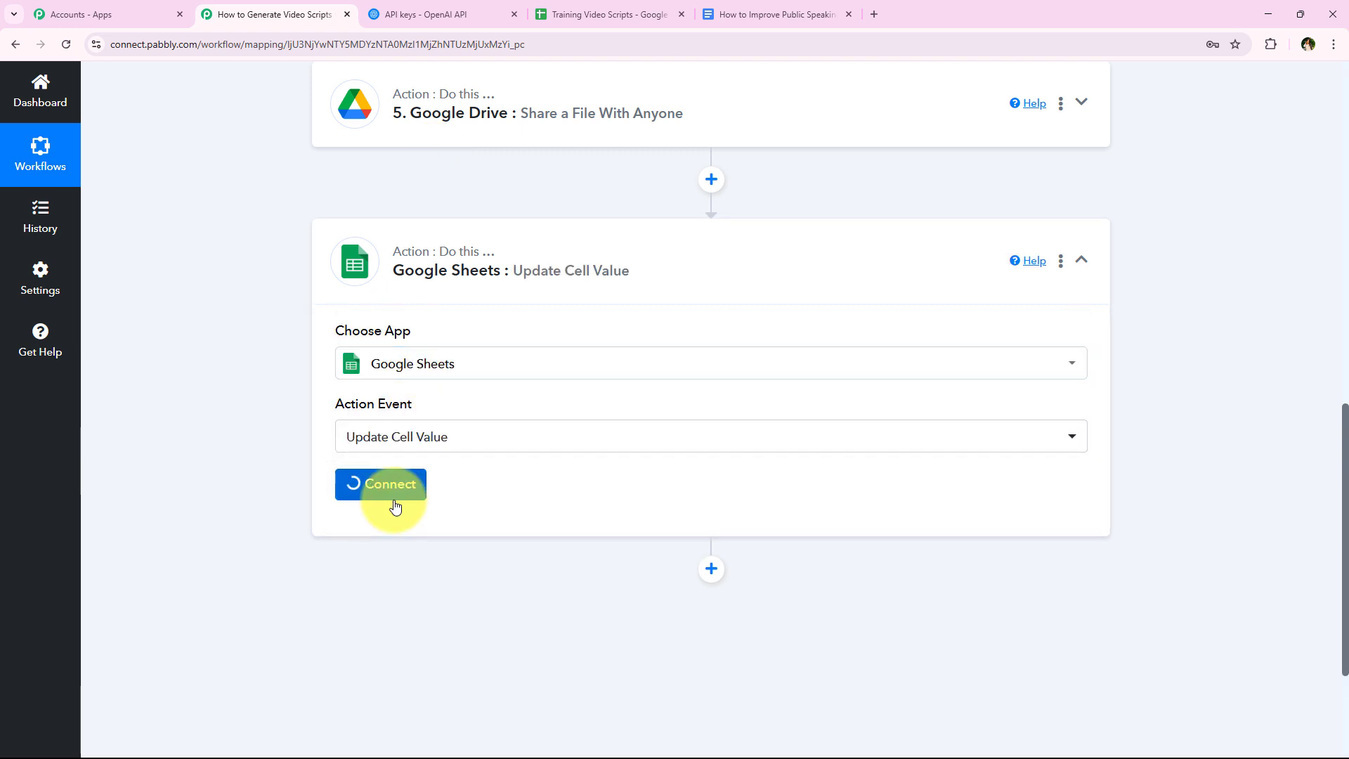
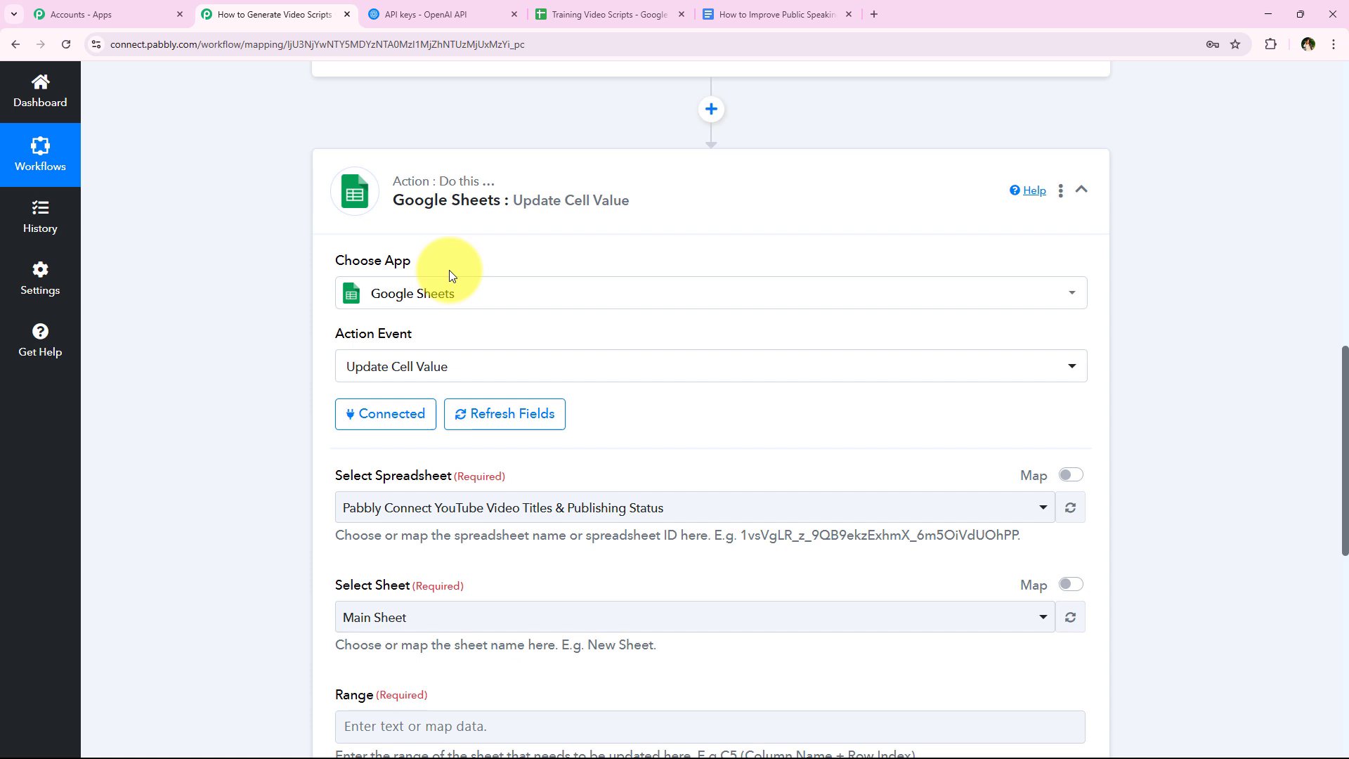
- Set the Update Cell Value action's spreadsheet to Training Video Scripts and its sheet to Sheet1
{"action": "scroll", "coordinate": [473, 307], "scroll_direction": "down", "scroll_amount": 3}
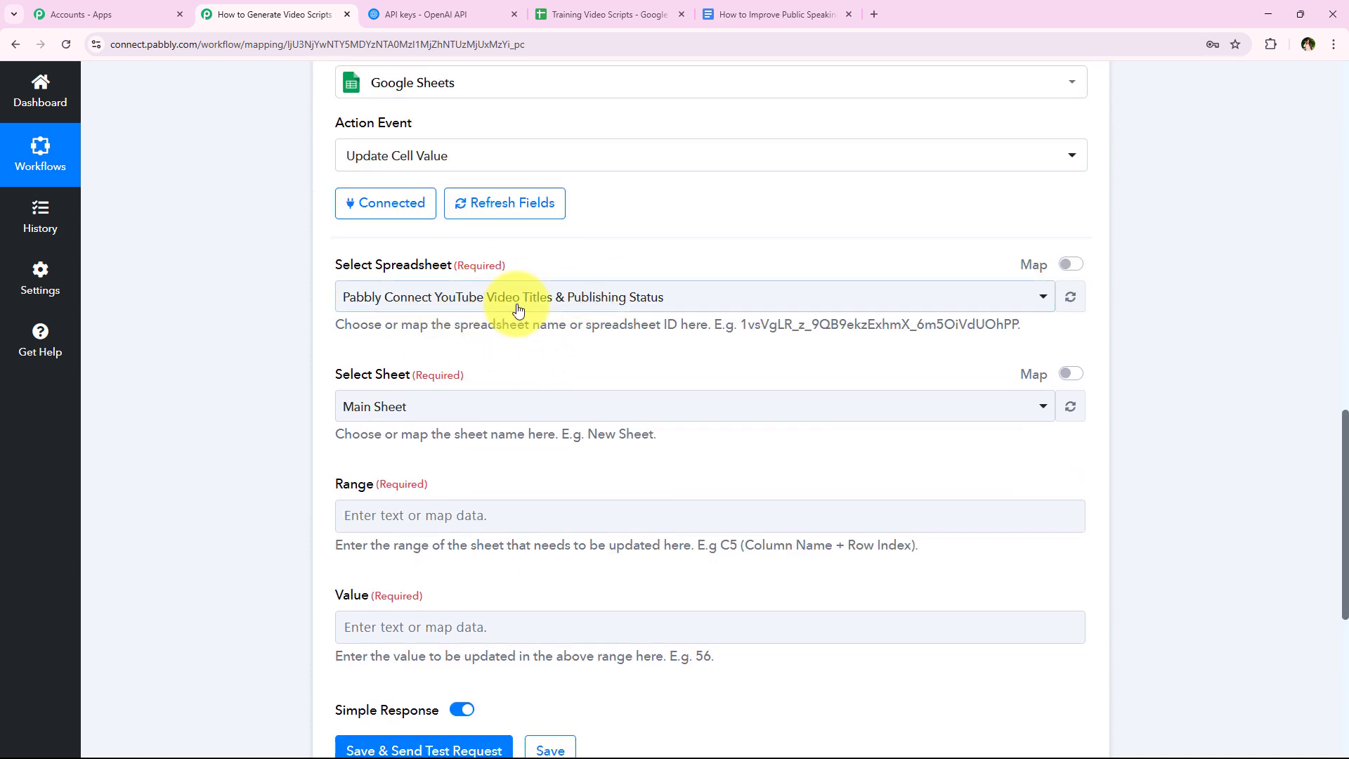
{"action": "scroll", "coordinate": [440, 180], "scroll_direction": "up", "scroll_amount": 1}
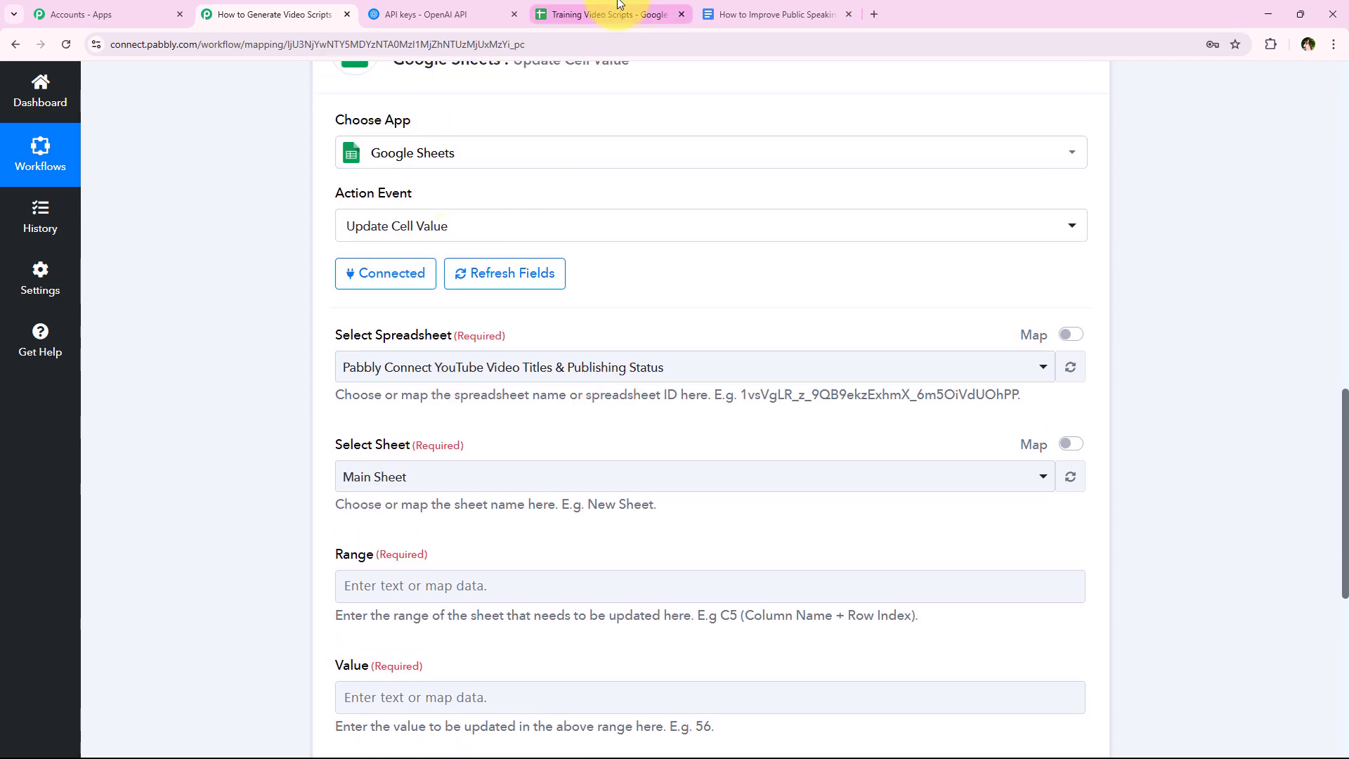
{"action": "left_click", "coordinate": [583, 14]}
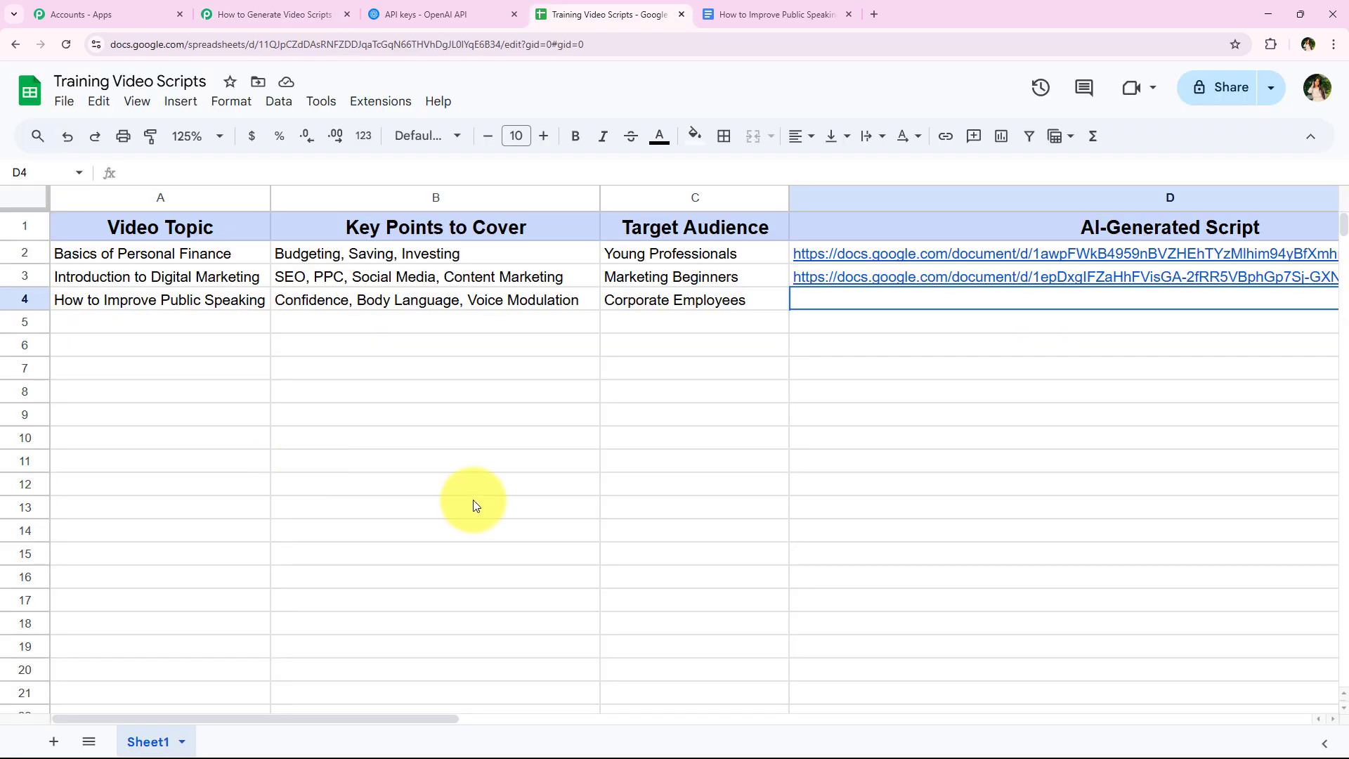
{"action": "left_click", "coordinate": [279, 6]}
{"action": "left_click", "coordinate": [366, 375]}
{"action": "left_click", "coordinate": [392, 453]}
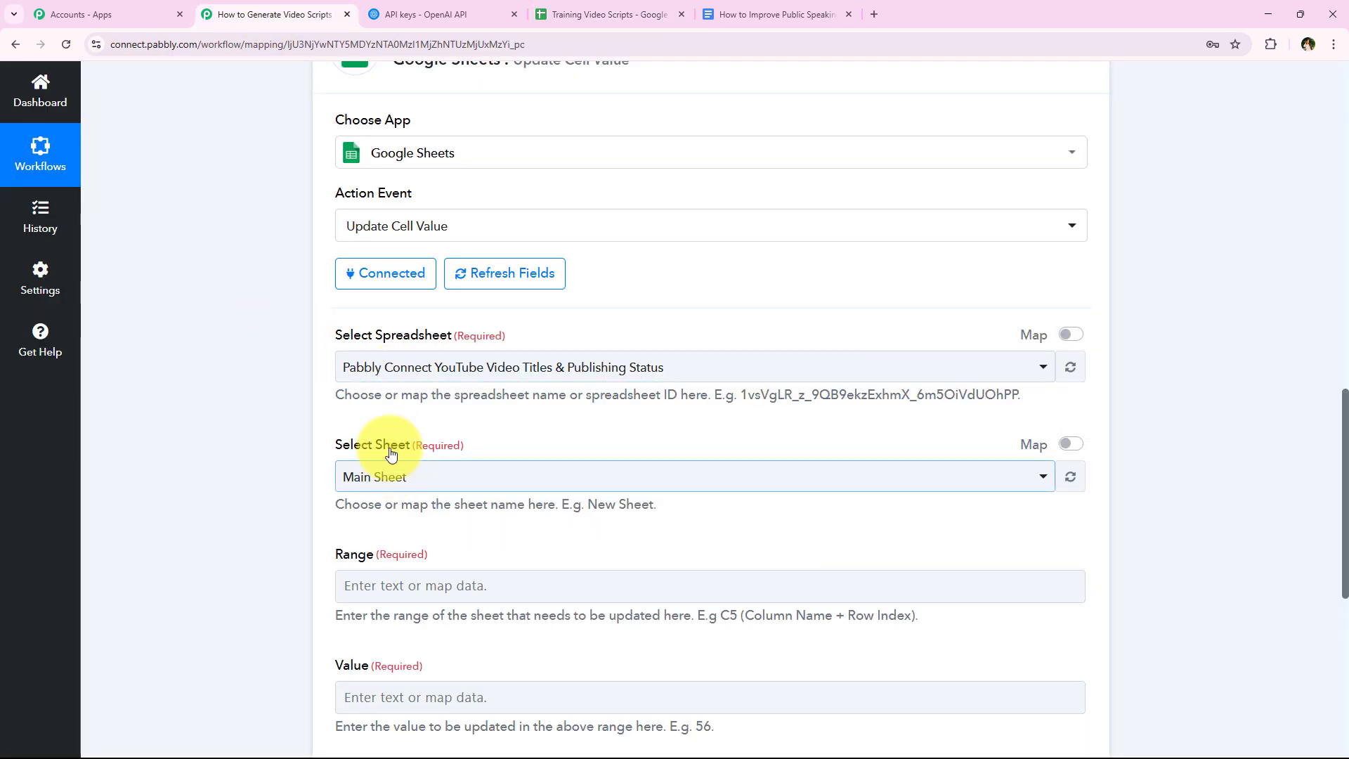
{"action": "left_click", "coordinate": [389, 367]}
{"action": "left_click", "coordinate": [391, 476]}
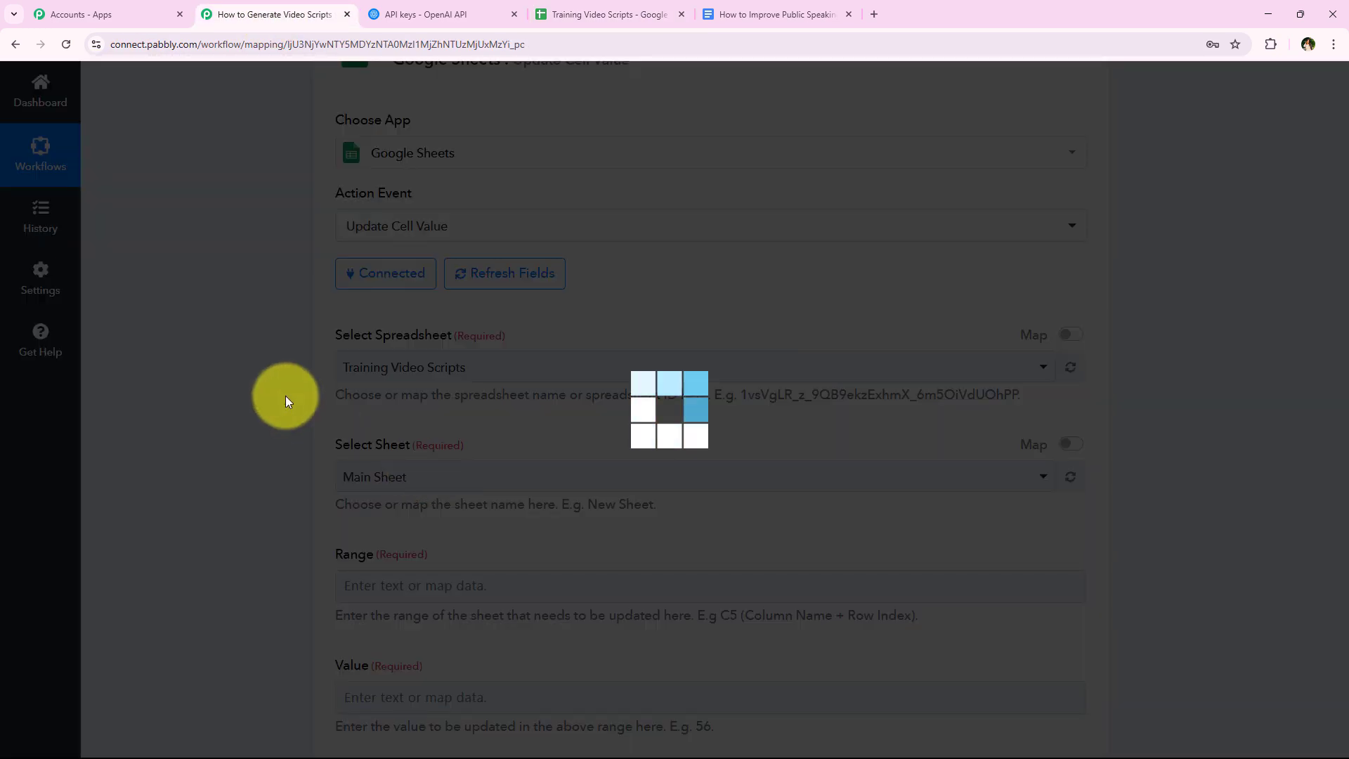
{"action": "scroll", "coordinate": [363, 405], "scroll_direction": "down", "scroll_amount": 1}
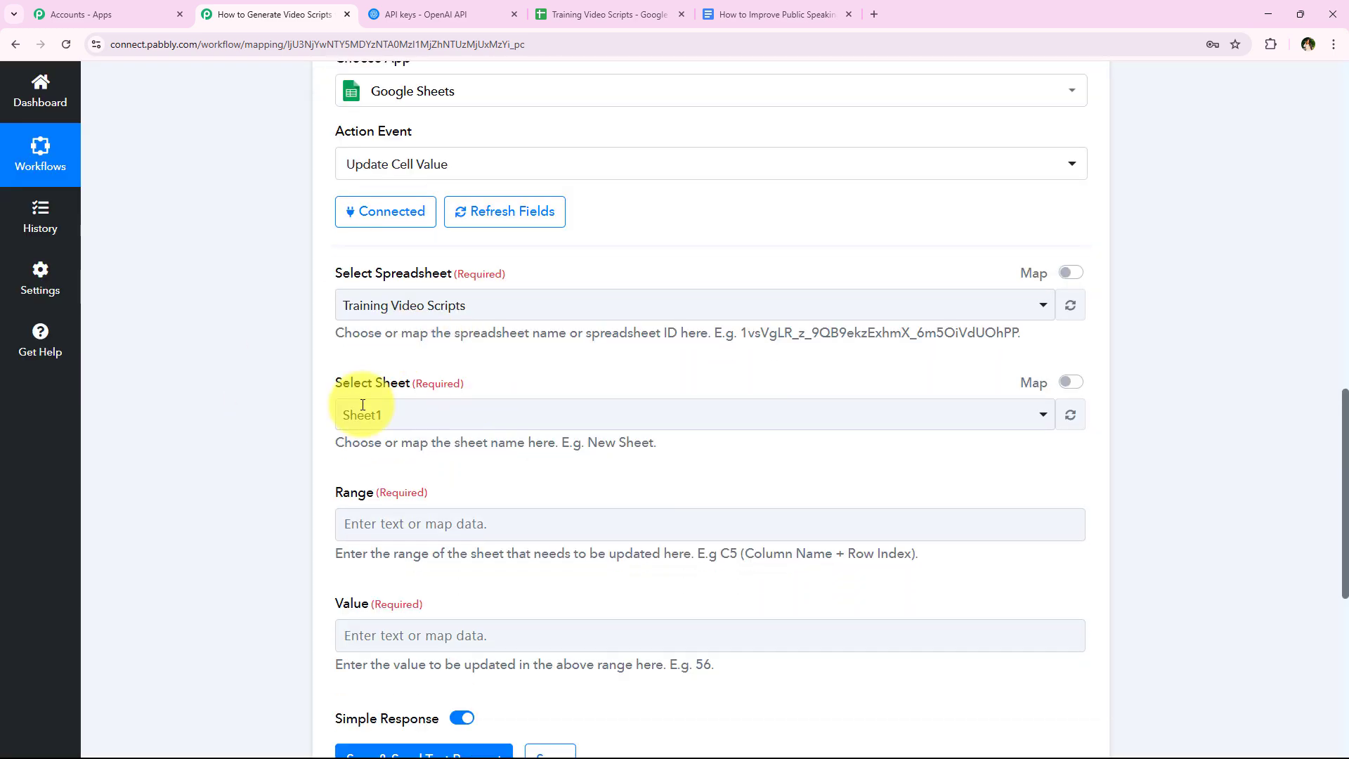
{"action": "left_click", "coordinate": [363, 405]}
{"action": "left_click", "coordinate": [325, 442]}
{"action": "scroll", "coordinate": [309, 411], "scroll_direction": "down", "scroll_amount": 2}
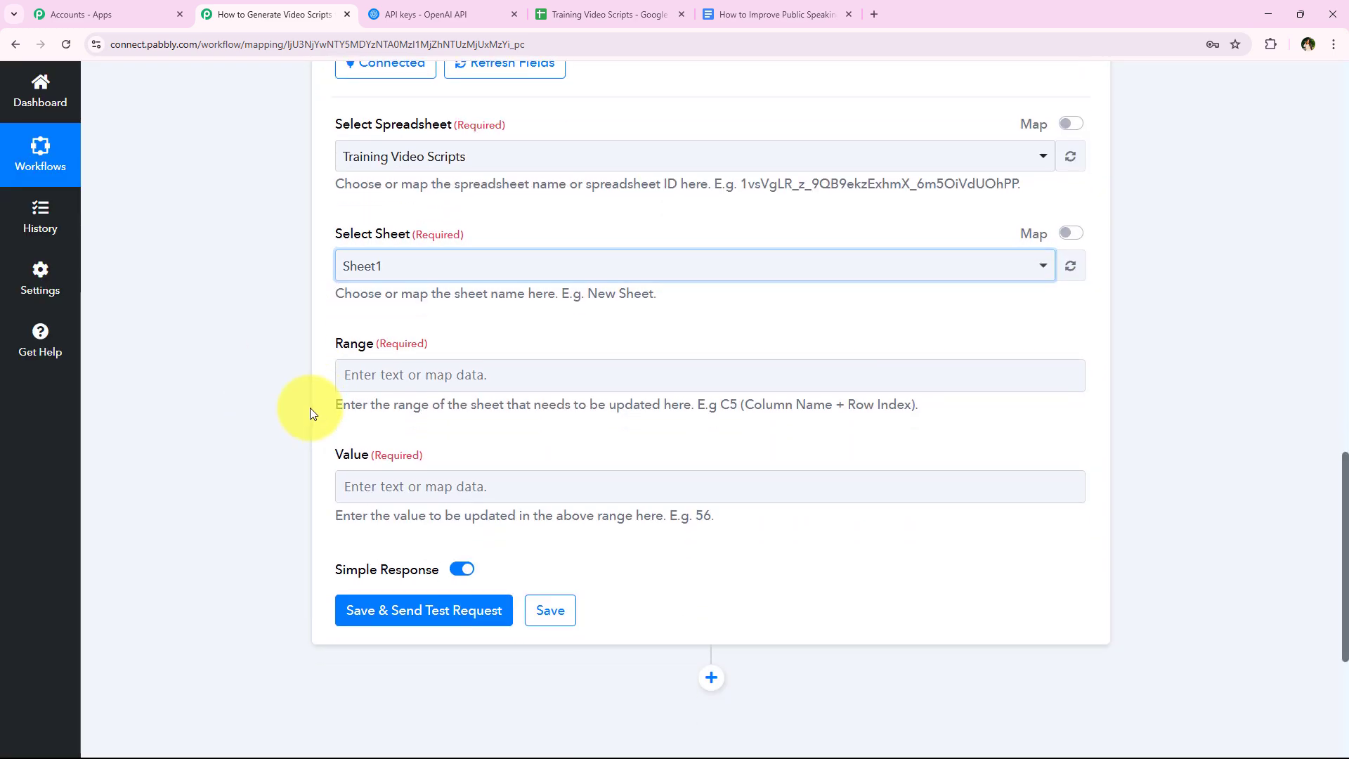
- Examine the AI-Generated Script column and its rows in the Training Video Scripts sheet to work out the range to update
{"action": "left_click", "coordinate": [372, 375]}
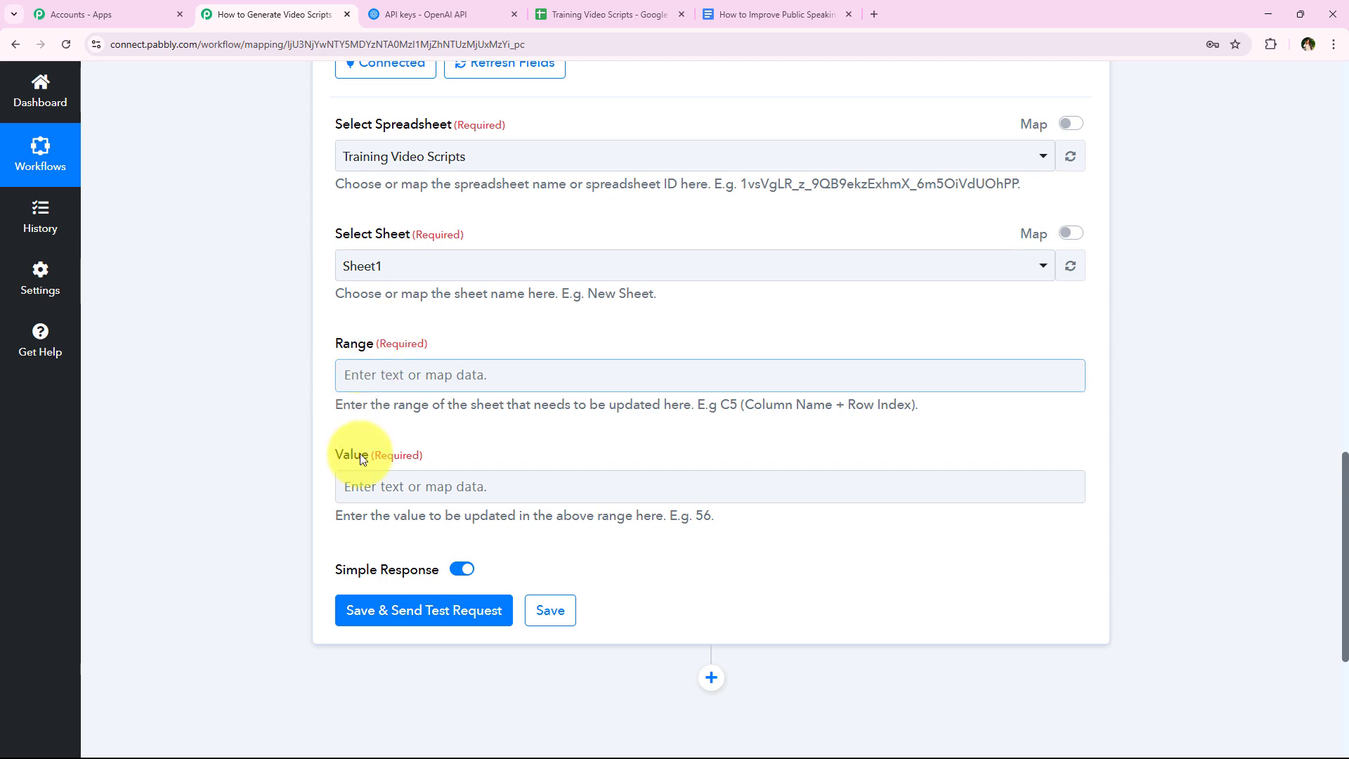
{"action": "left_click", "coordinate": [611, 13]}
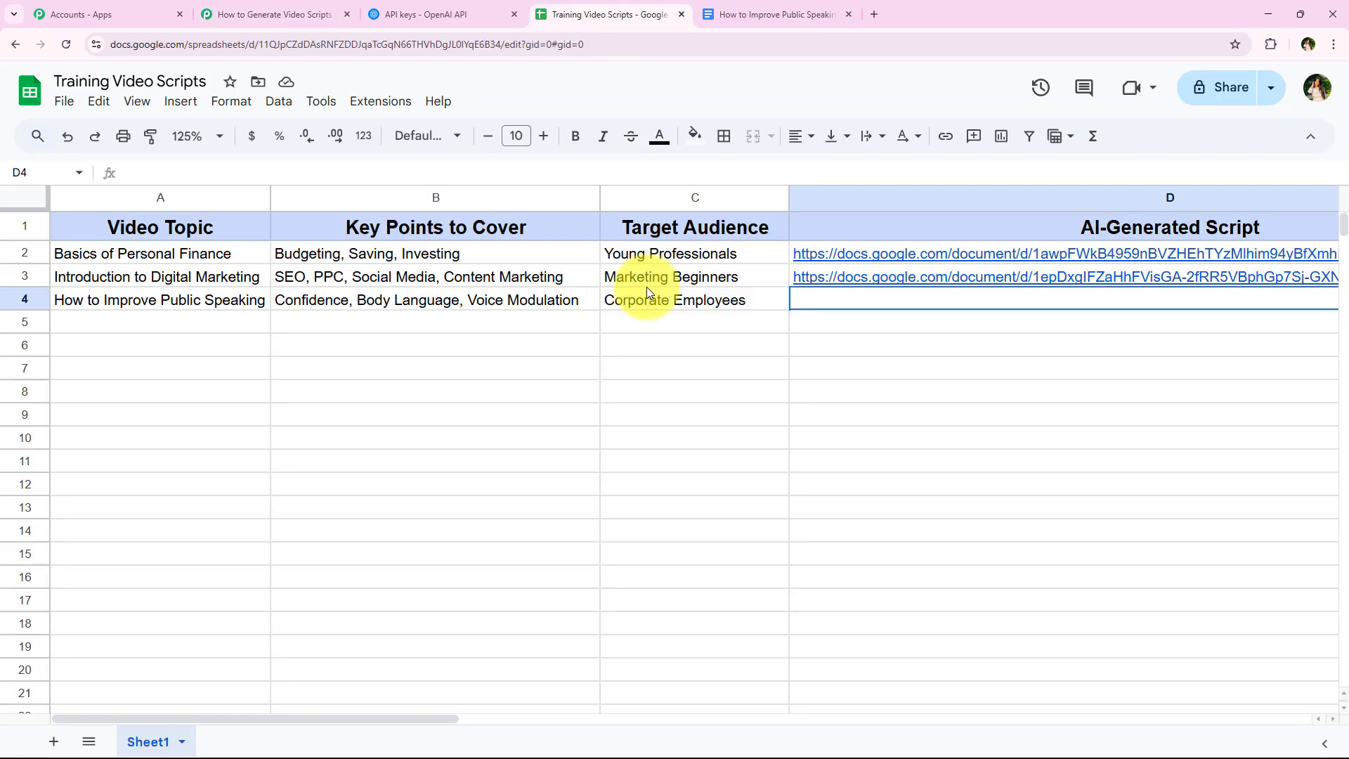
{"action": "left_click", "coordinate": [671, 370]}
{"action": "left_click", "coordinate": [907, 316]}
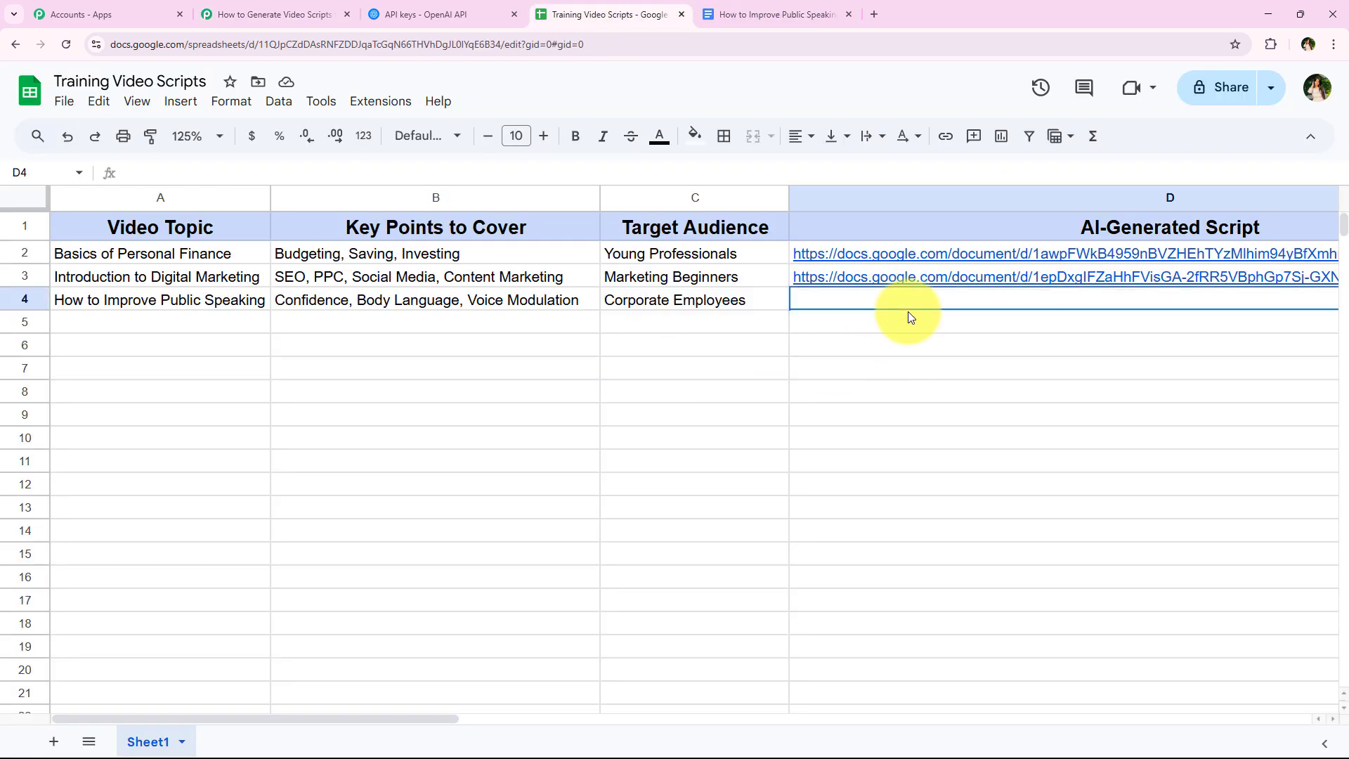
{"action": "left_click", "coordinate": [286, 15]}
{"action": "left_click", "coordinate": [434, 371]}
{"action": "left_click", "coordinate": [294, 398]}
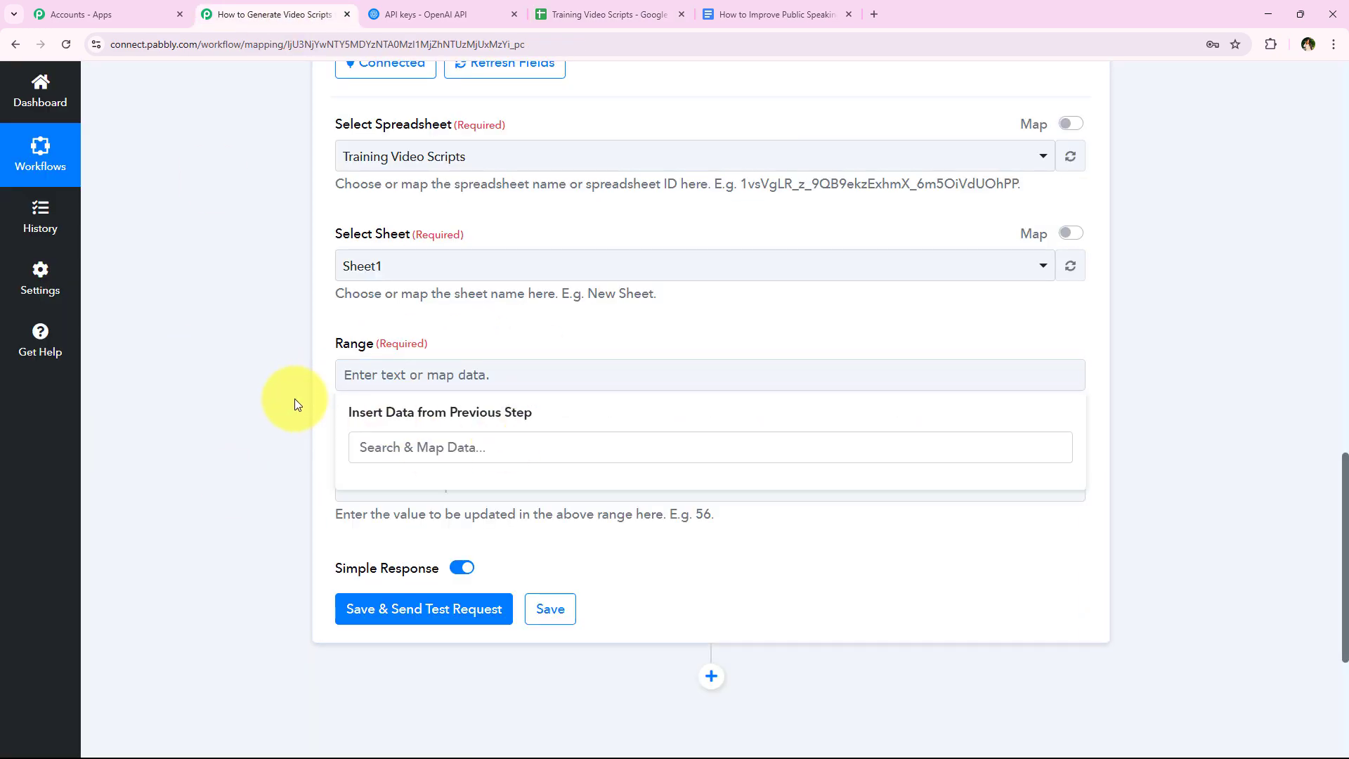
{"action": "left_click", "coordinate": [605, 14]}
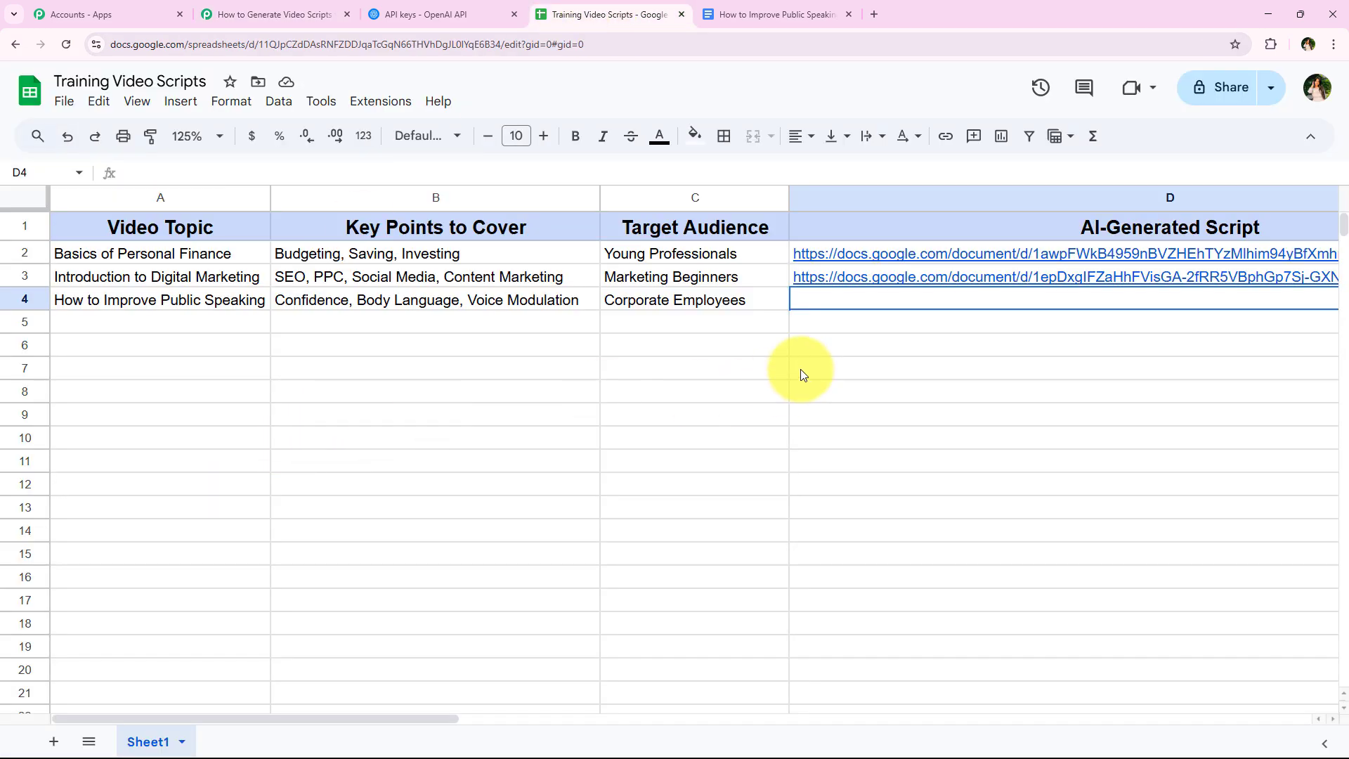
{"action": "left_click_drag", "start_coordinate": [491, 719], "coordinate": [654, 407]}
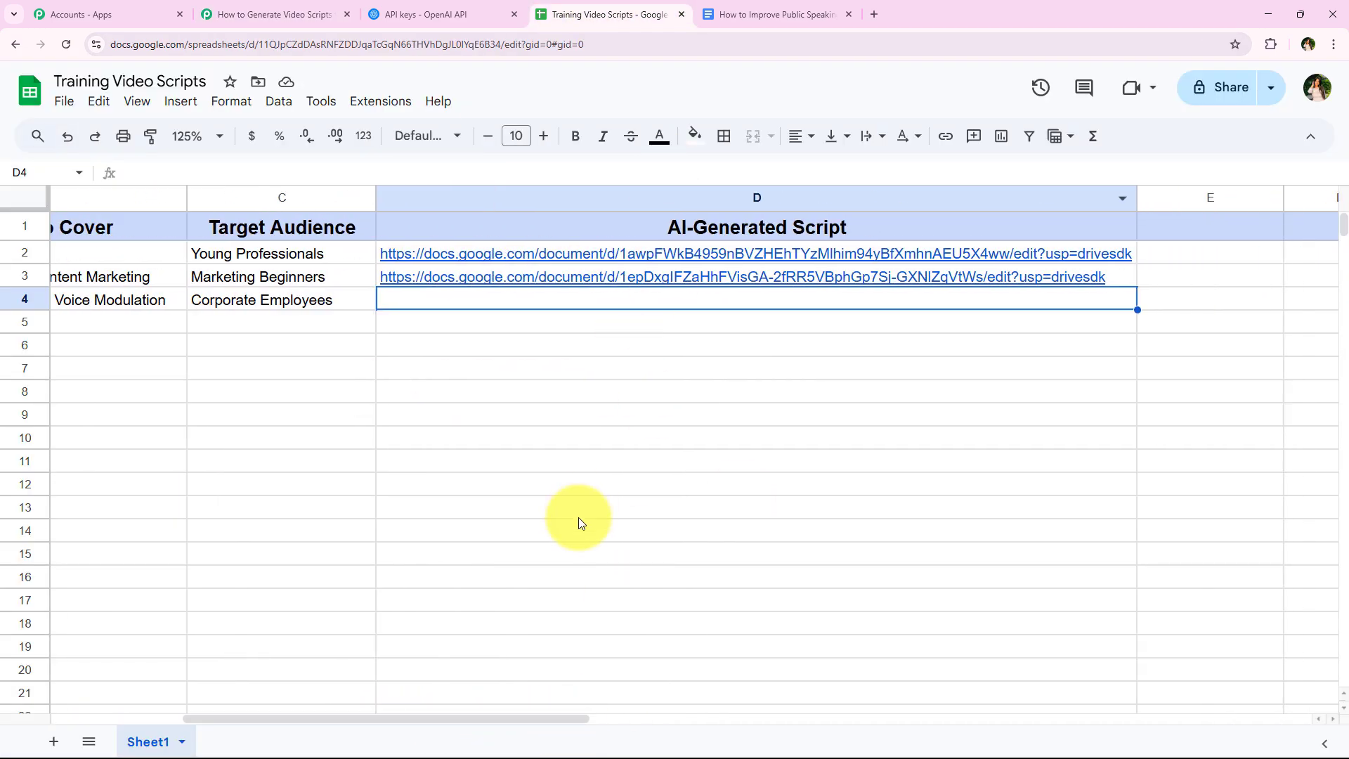
{"action": "left_click", "coordinate": [576, 553]}
{"action": "left_click", "coordinate": [508, 307]}
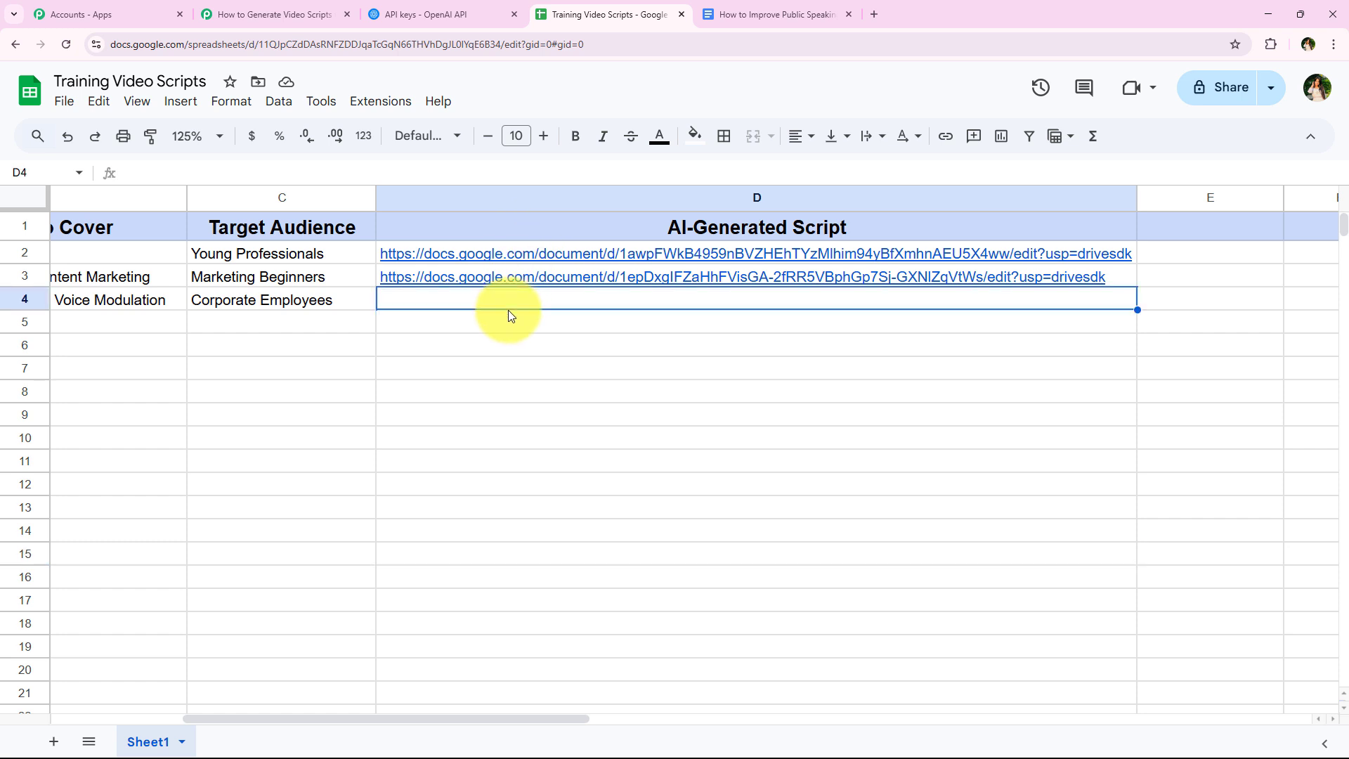
{"action": "key", "text": "Down"}
{"action": "key", "text": "Down"}
{"action": "key", "text": "Down"}
{"action": "key", "text": "Up"}
{"action": "key", "text": "Up"}
{"action": "key", "text": "Up"}
{"action": "key", "text": "Down"}
{"action": "key", "text": "Down"}
{"action": "key", "text": "Down"}
{"action": "key", "text": "Up"}
{"action": "key", "text": "Up"}
{"action": "key", "text": "Up"}
{"action": "key", "text": "Down"}
{"action": "key", "text": "Down"}
{"action": "key", "text": "Down"}
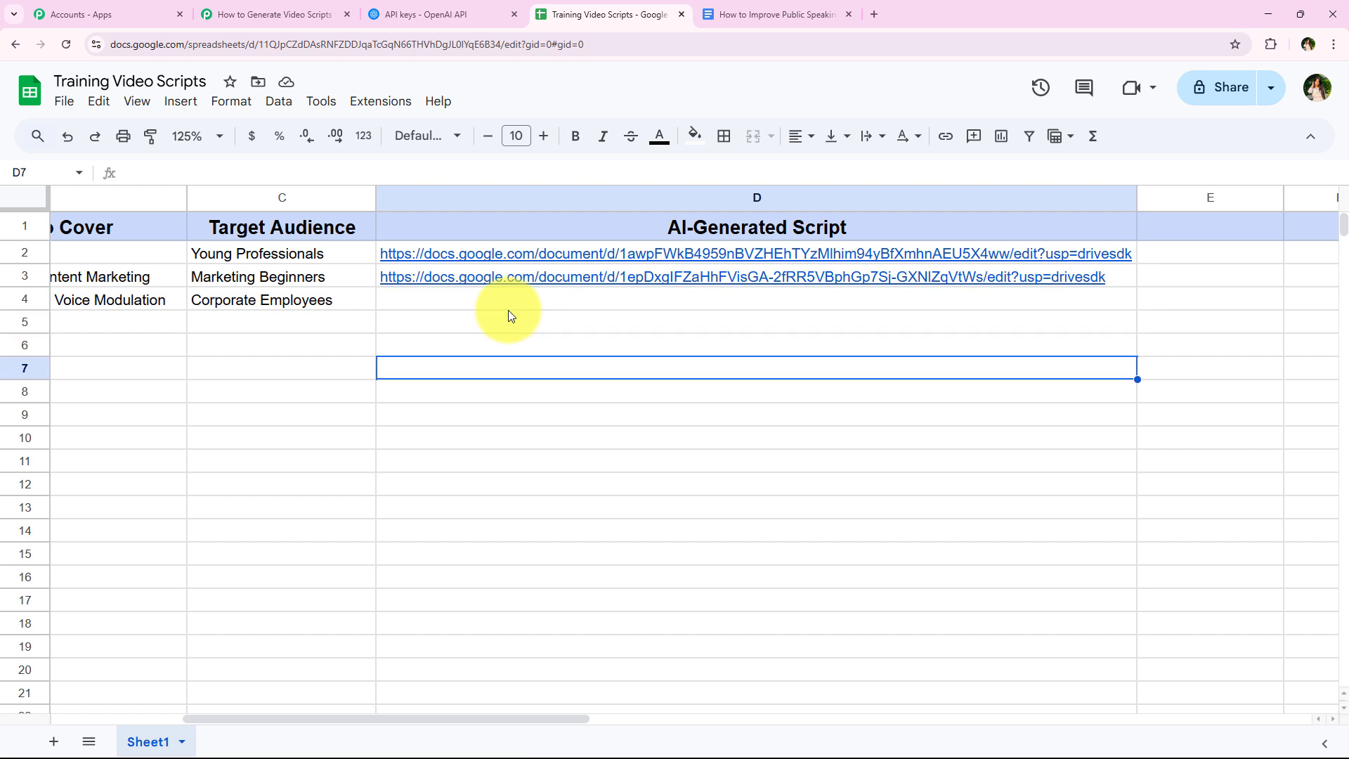
{"action": "key", "text": "Down"}
{"action": "key", "text": "Down"}
{"action": "key", "text": "Up"}
{"action": "key", "text": "Up"}
{"action": "key", "text": "Up"}
{"action": "key", "text": "Up"}
{"action": "key", "text": "Up"}
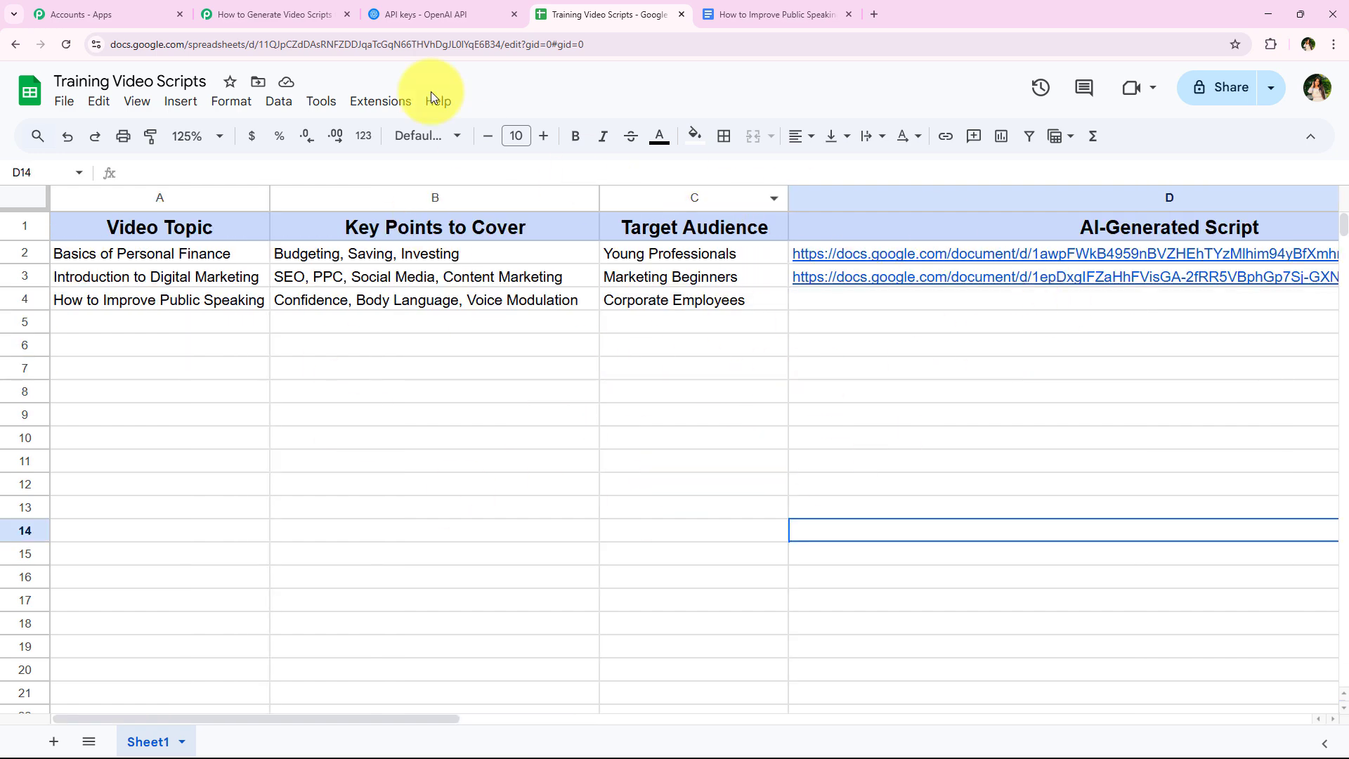
- Enter D as the column part of the Update Cell Value action's Range
{"action": "left_click", "coordinate": [246, 14]}
{"action": "left_click", "coordinate": [381, 309]}
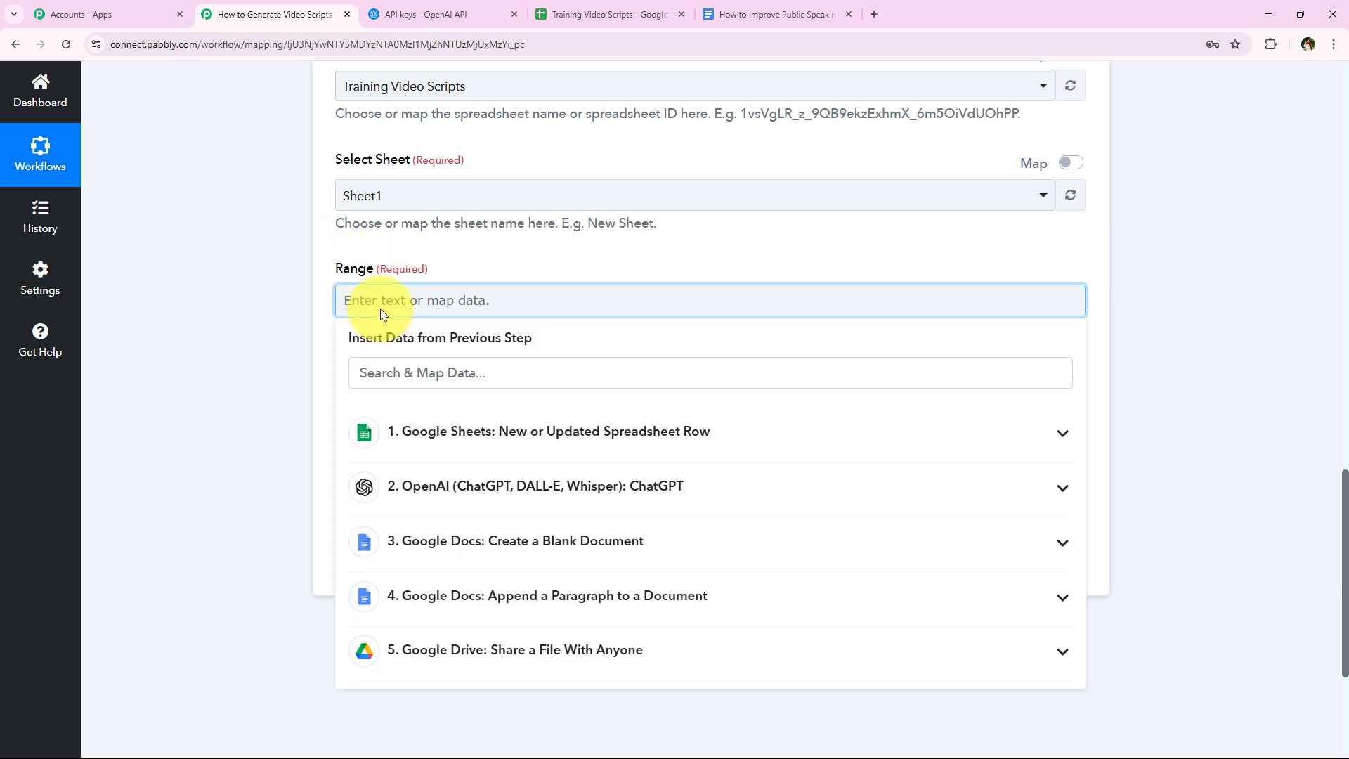
{"action": "type", "text": "D"}
{"action": "left_click", "coordinate": [352, 317]}
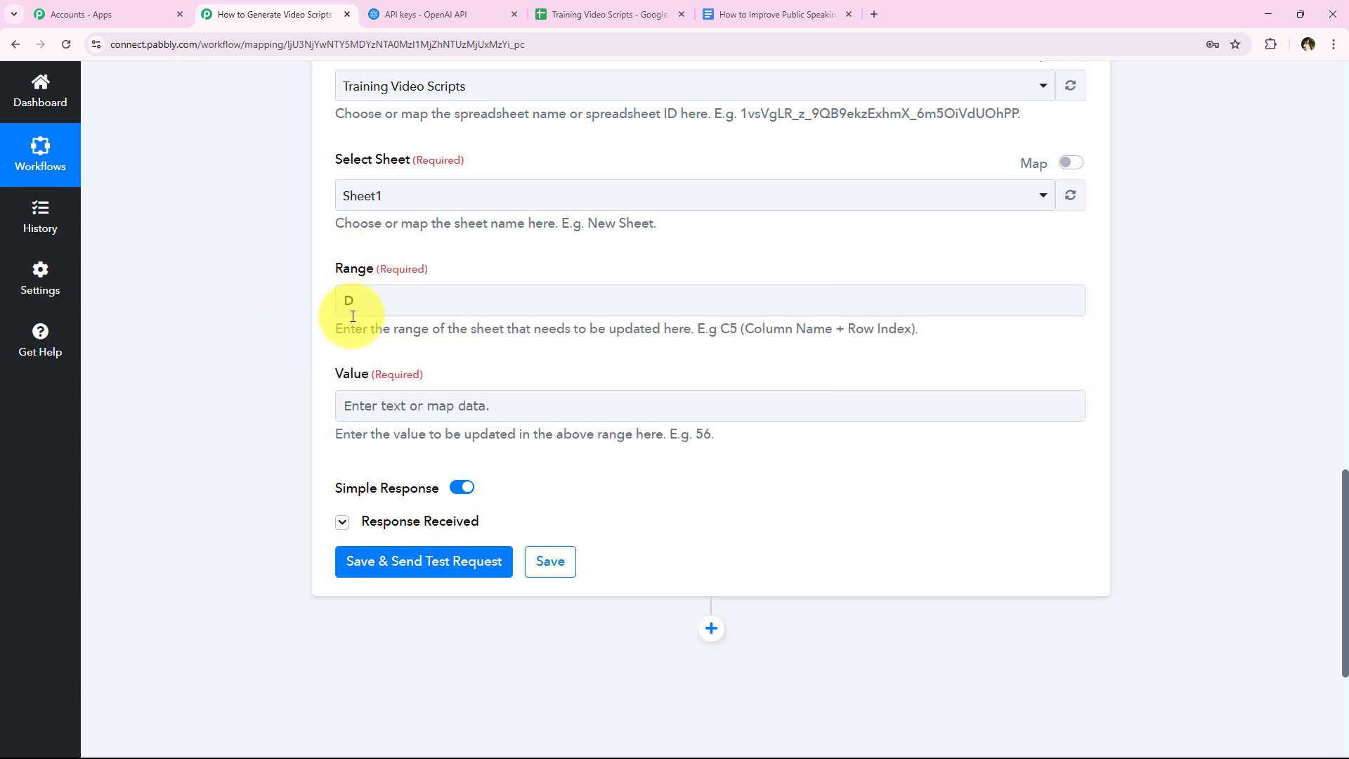
{"action": "left_click", "coordinate": [362, 300]}
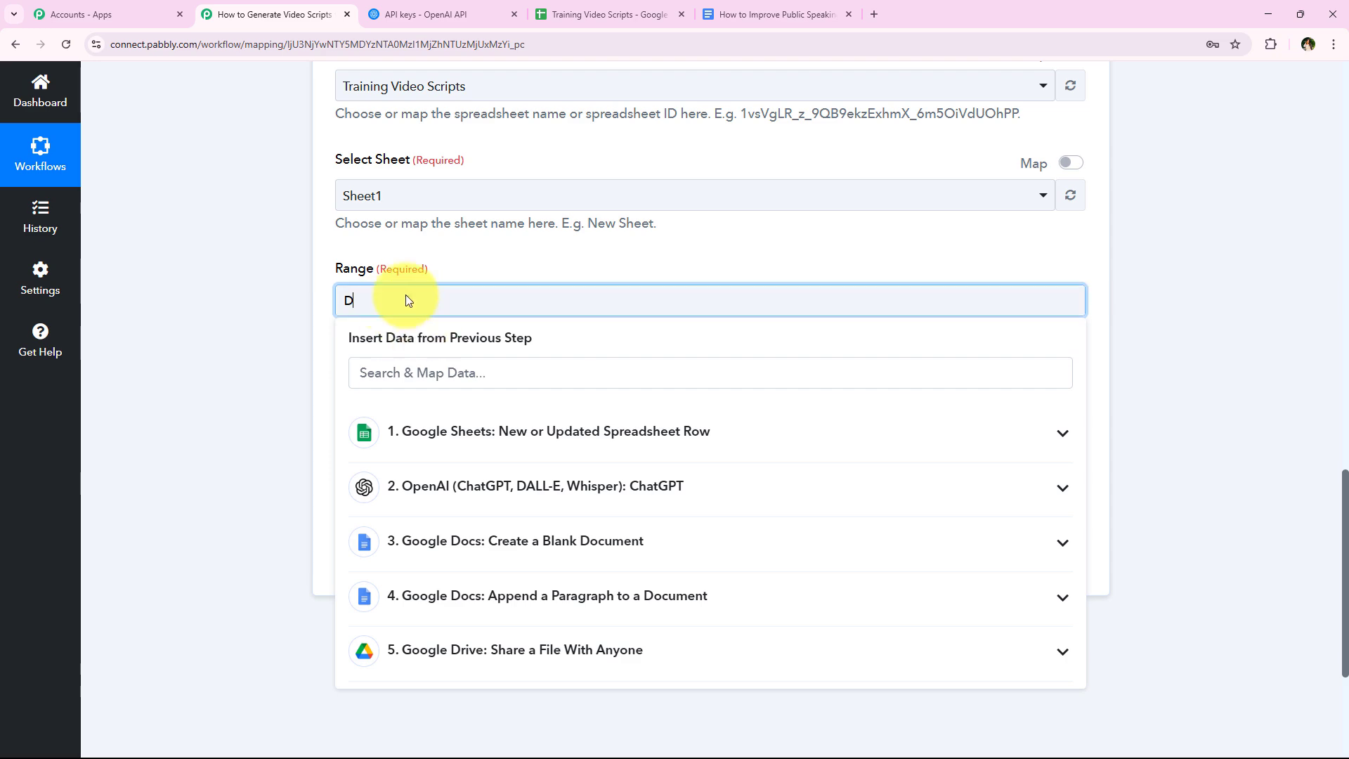
- Complete the Range after the D with RowIndex mapped from the New or Updated Spreadsheet Row step
{"action": "left_click", "coordinate": [603, 14]}
{"action": "left_click", "coordinate": [867, 300]}
{"action": "left_click", "coordinate": [862, 329]}
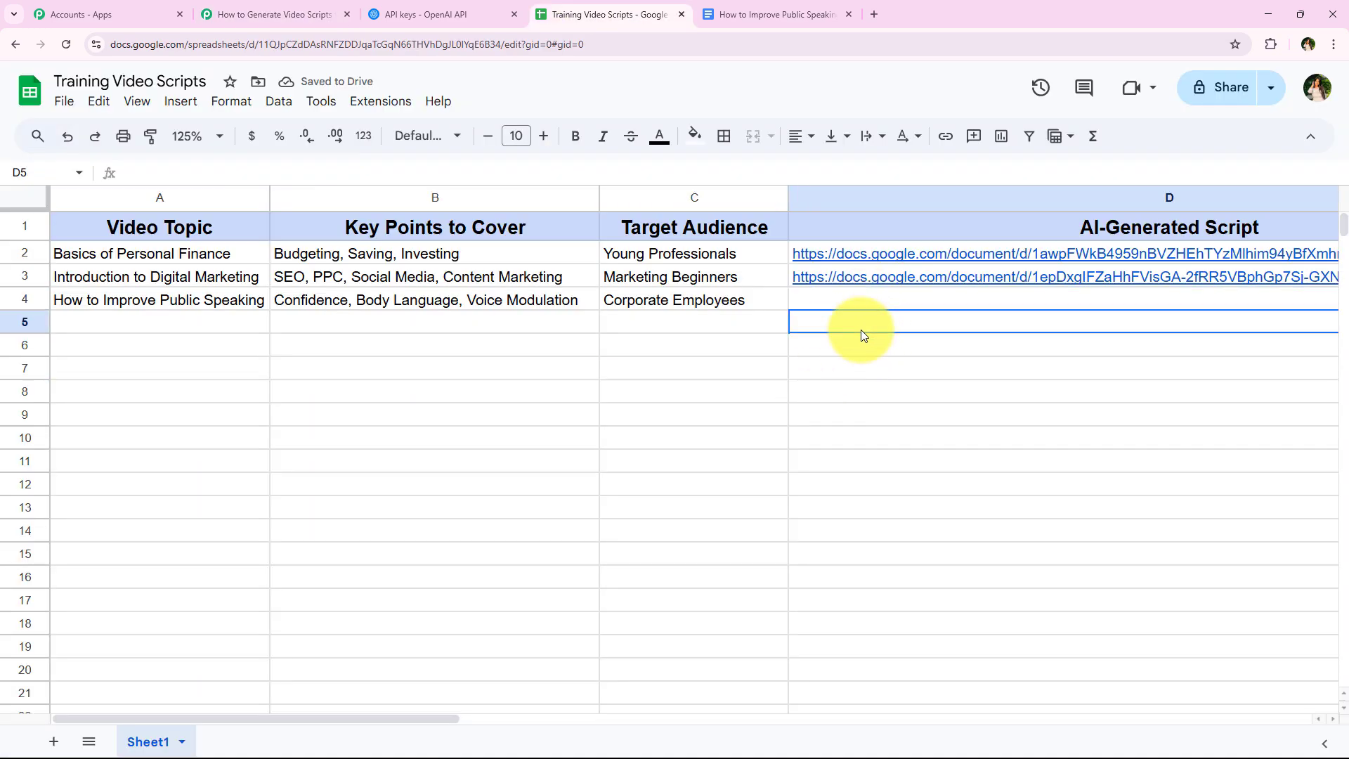
{"action": "left_click", "coordinate": [861, 369]}
{"action": "left_click", "coordinate": [859, 435]}
{"action": "left_click", "coordinate": [852, 490]}
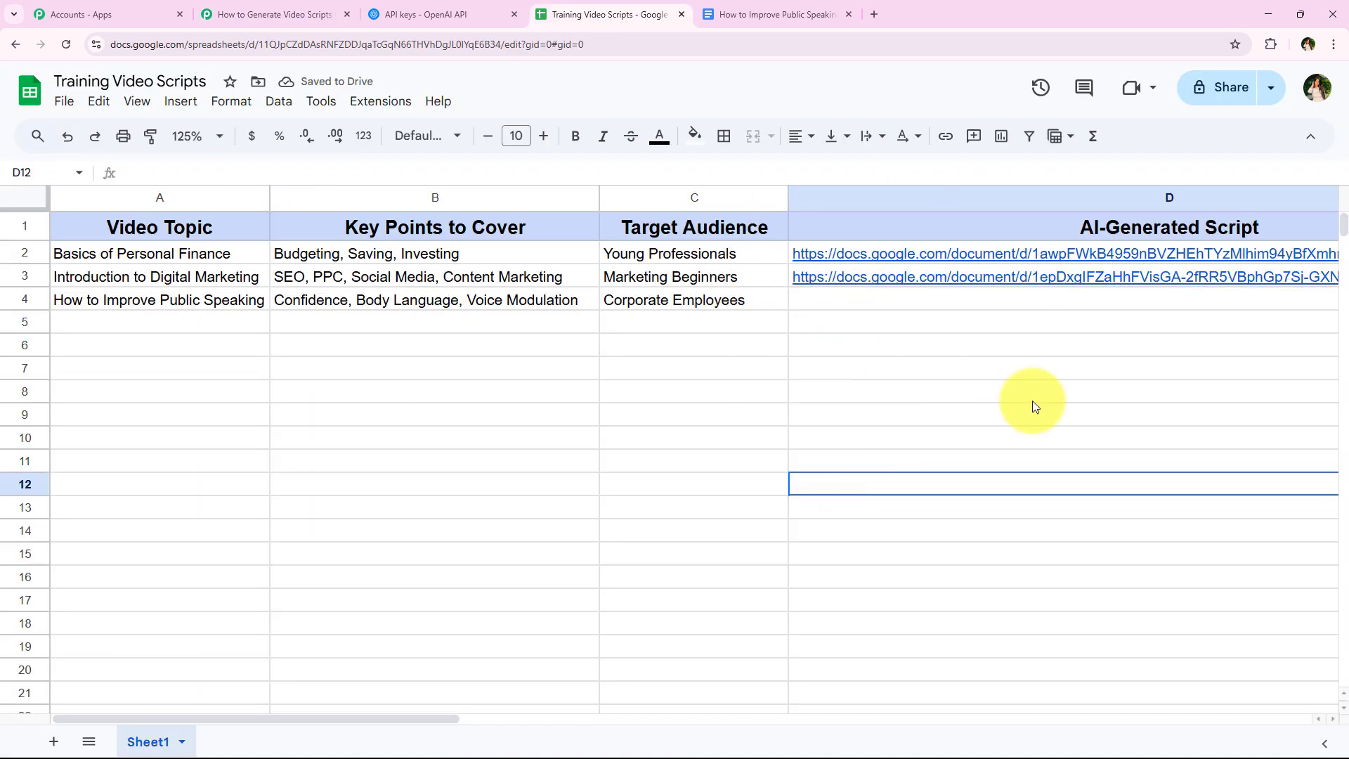
{"action": "left_click", "coordinate": [294, 16]}
{"action": "left_click", "coordinate": [307, 310]}
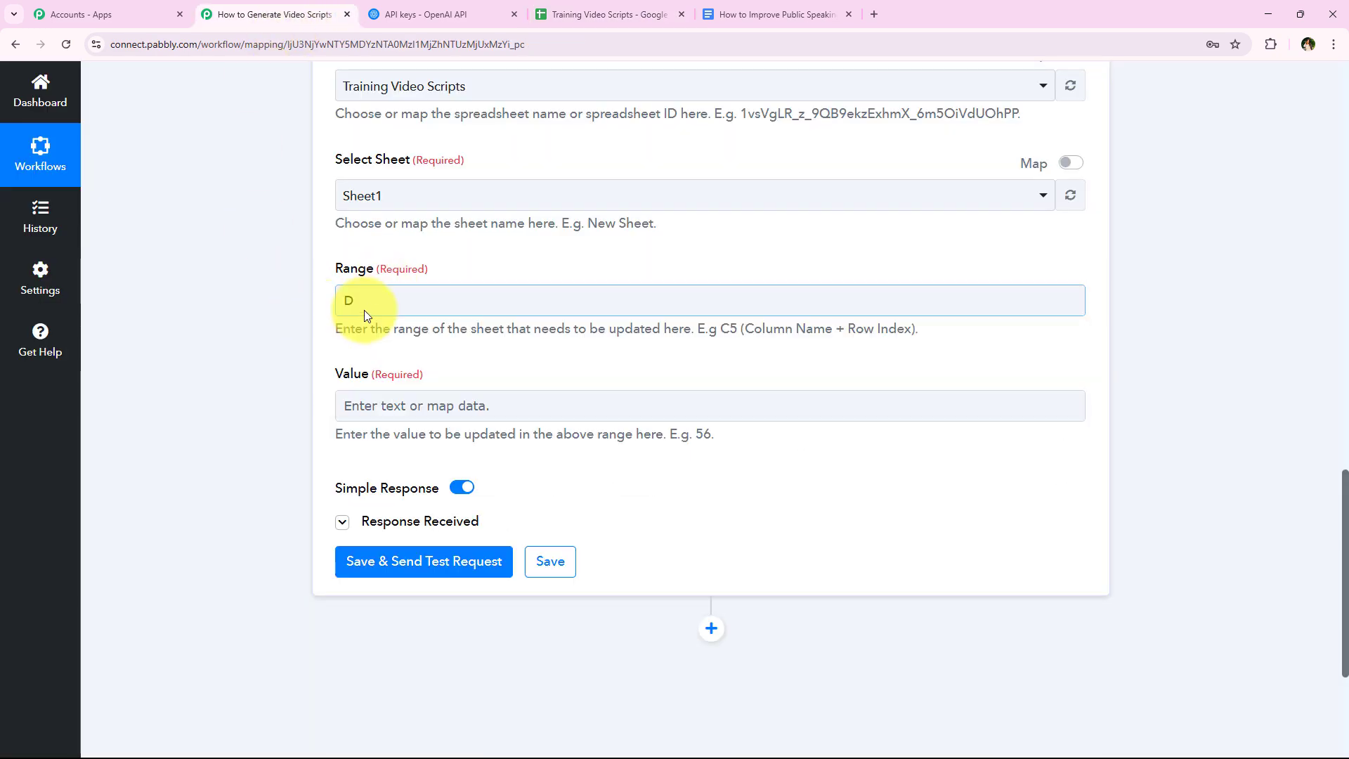
{"action": "left_click", "coordinate": [365, 307]}
{"action": "left_click", "coordinate": [473, 367]}
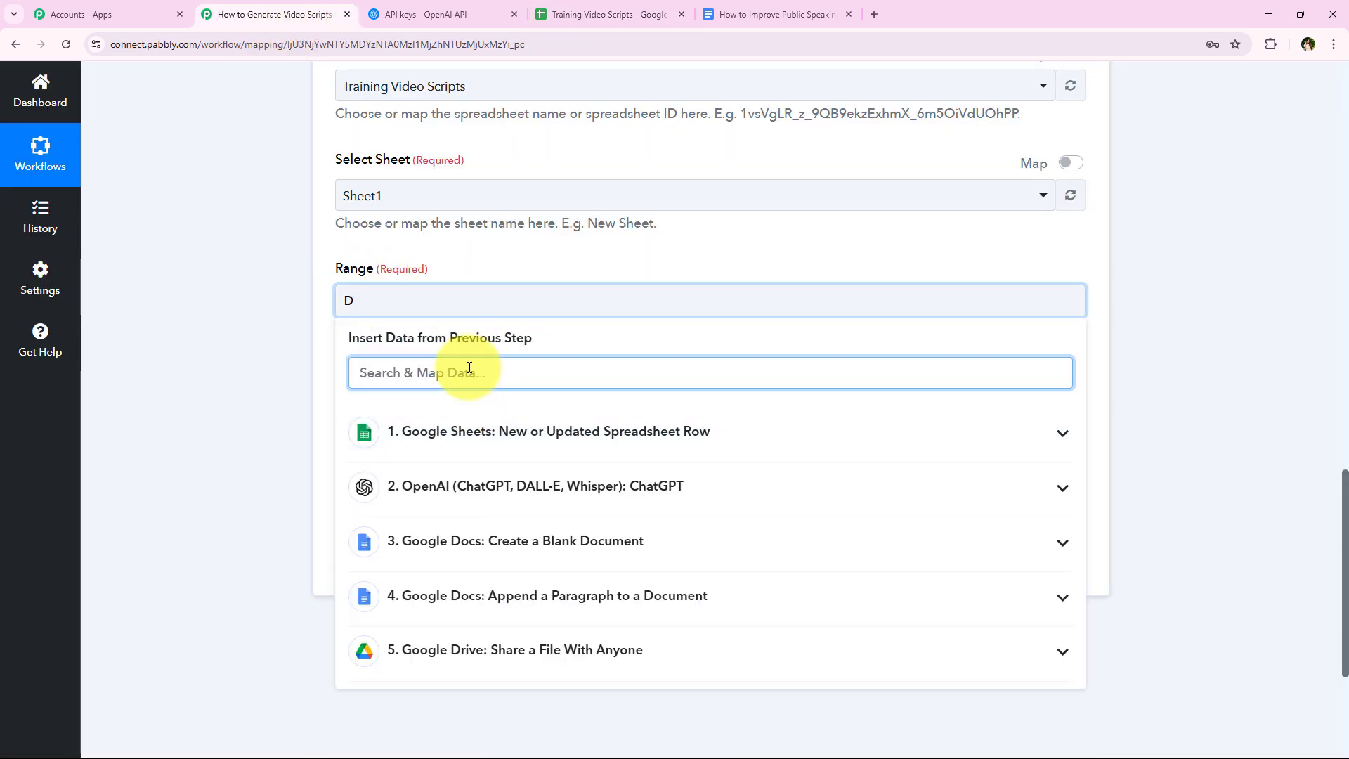
{"action": "type", "text": "row"}
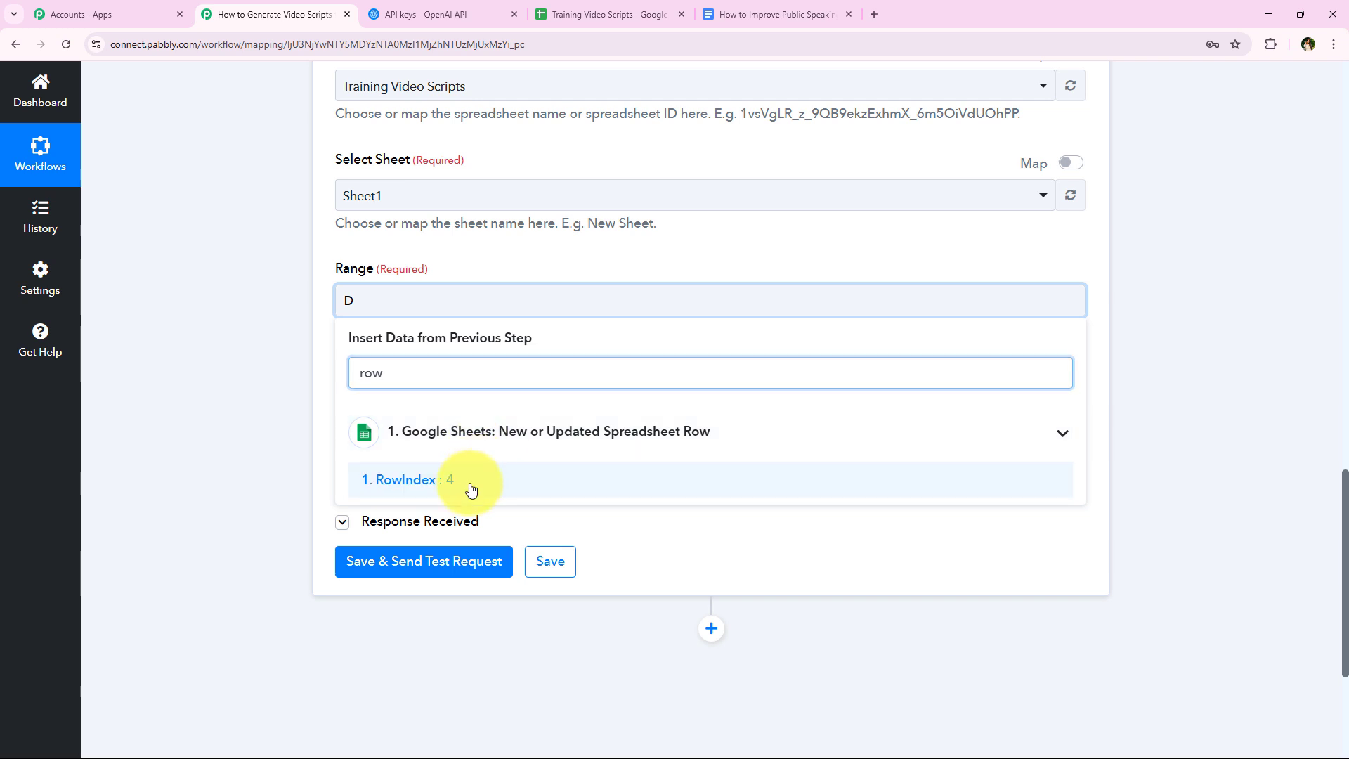
{"action": "left_click", "coordinate": [466, 485]}
- Map Value to Res2 WebViewLink from the Google Drive Share a File With Anyone step
{"action": "scroll", "coordinate": [270, 329], "scroll_direction": "down", "scroll_amount": 1}
{"action": "left_click", "coordinate": [347, 348]}
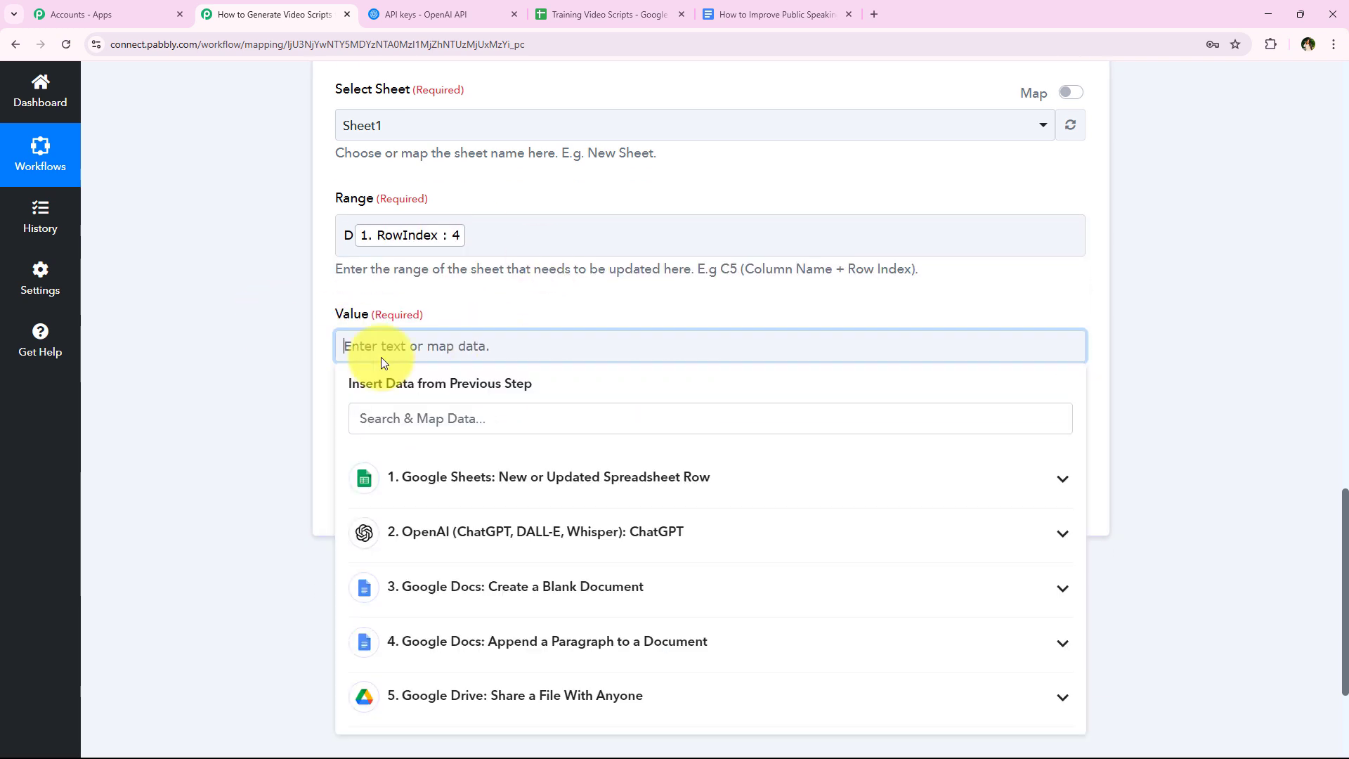
{"action": "left_click", "coordinate": [435, 422]}
{"action": "type", "text": "We"}
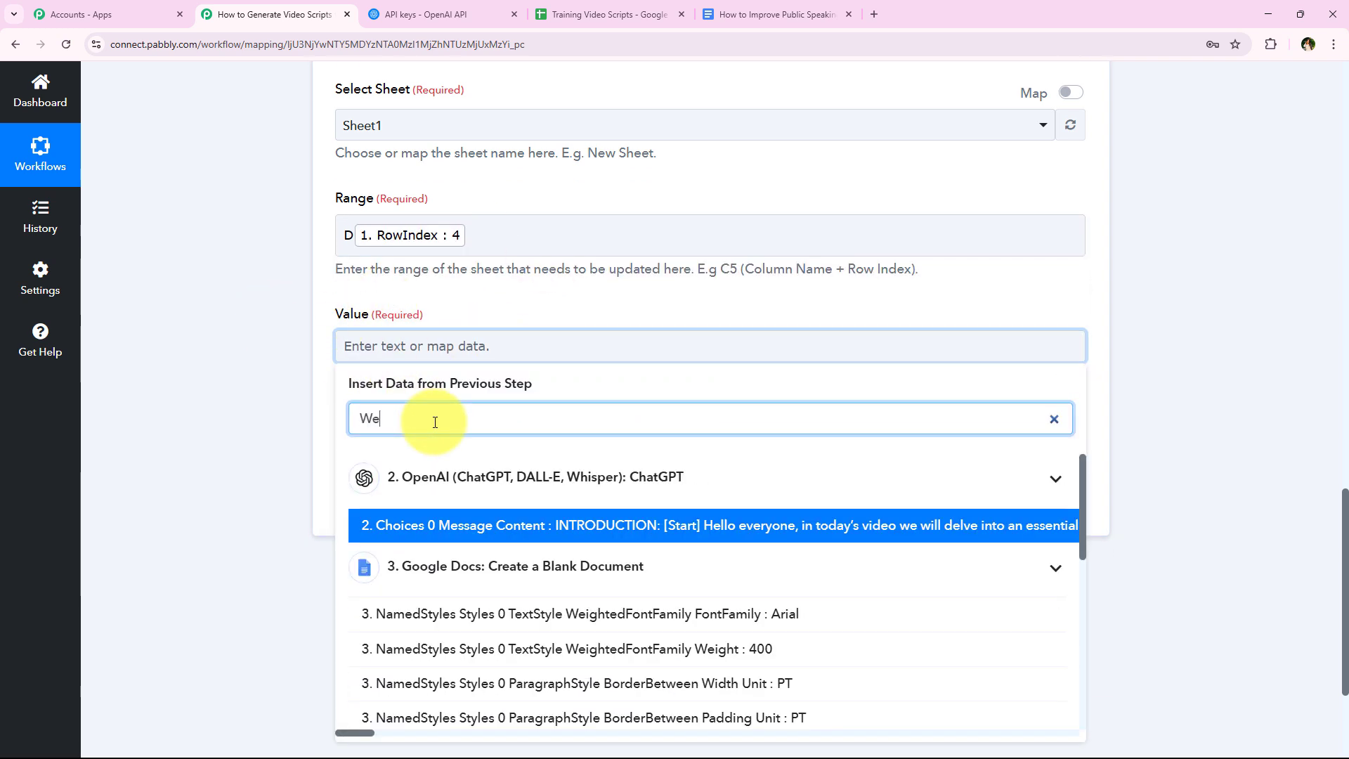
{"action": "type", "text": "bl"}
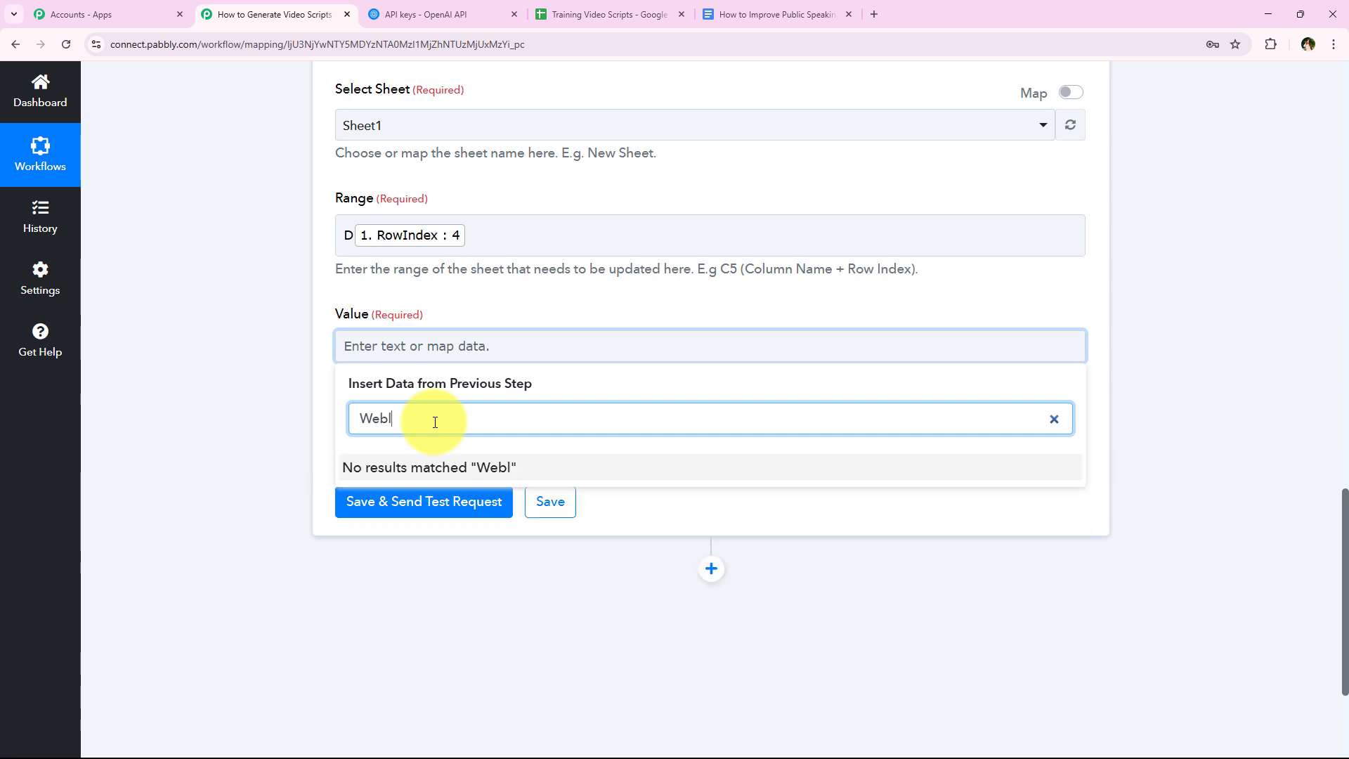
{"action": "key", "text": "BackSpace"}
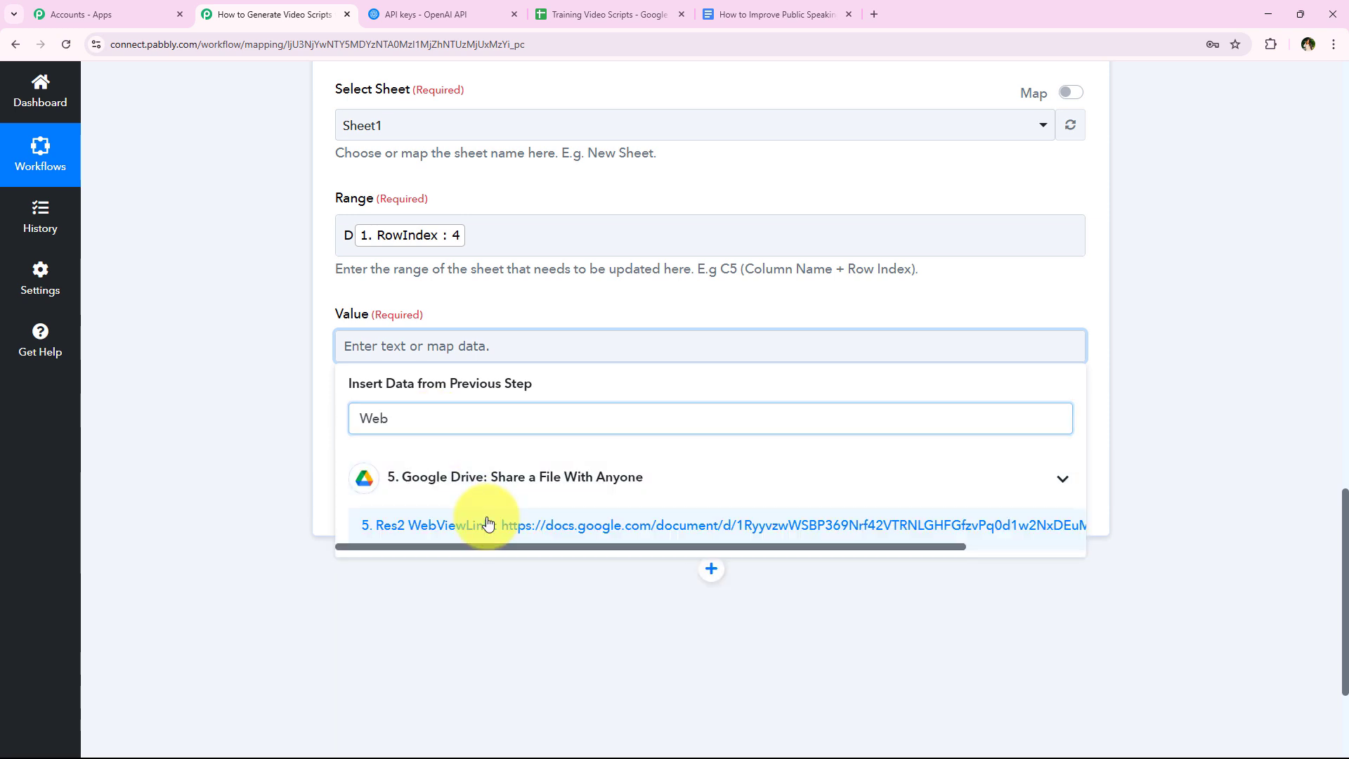
{"action": "left_click", "coordinate": [513, 525]}
{"action": "left_click", "coordinate": [223, 318]}
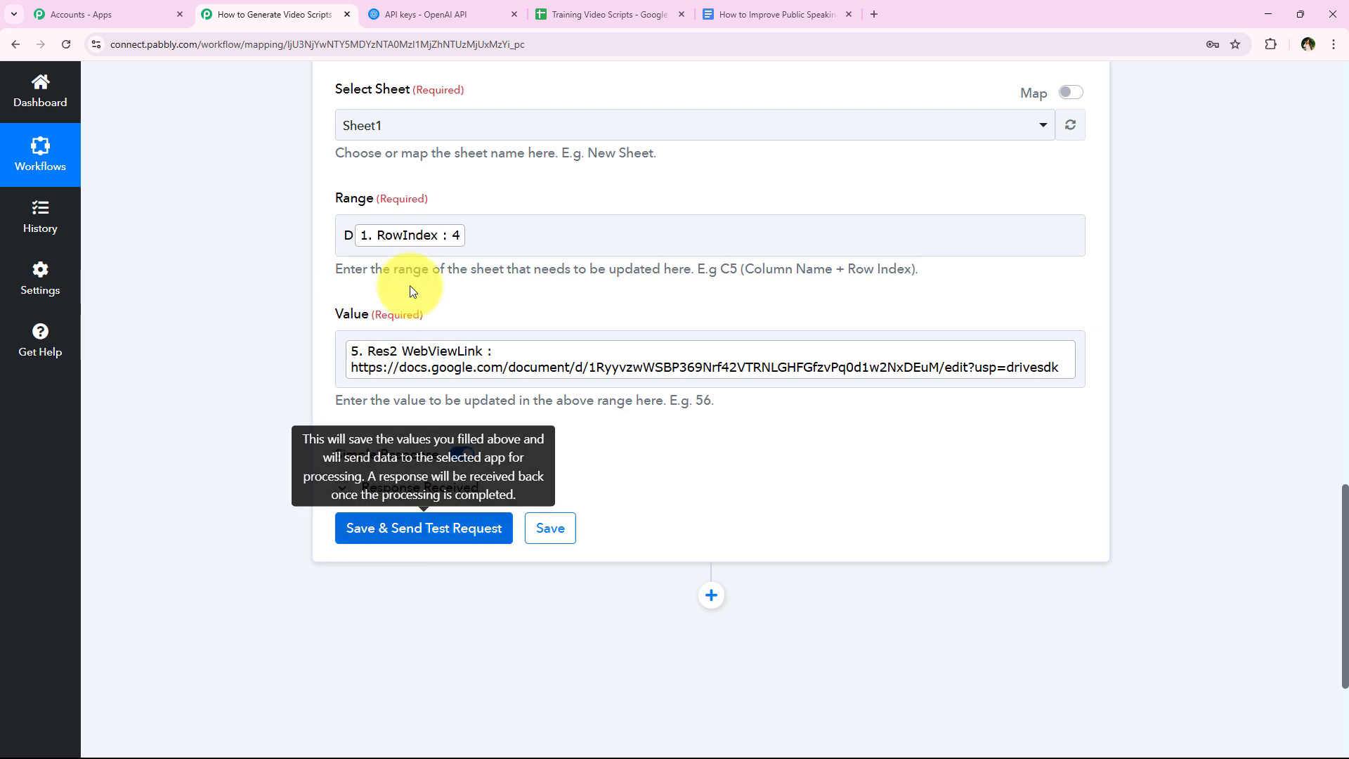
- Save the Update Cell Value action with a test request, and review the updated range, rows and cells in the response
{"action": "left_click", "coordinate": [420, 527]}
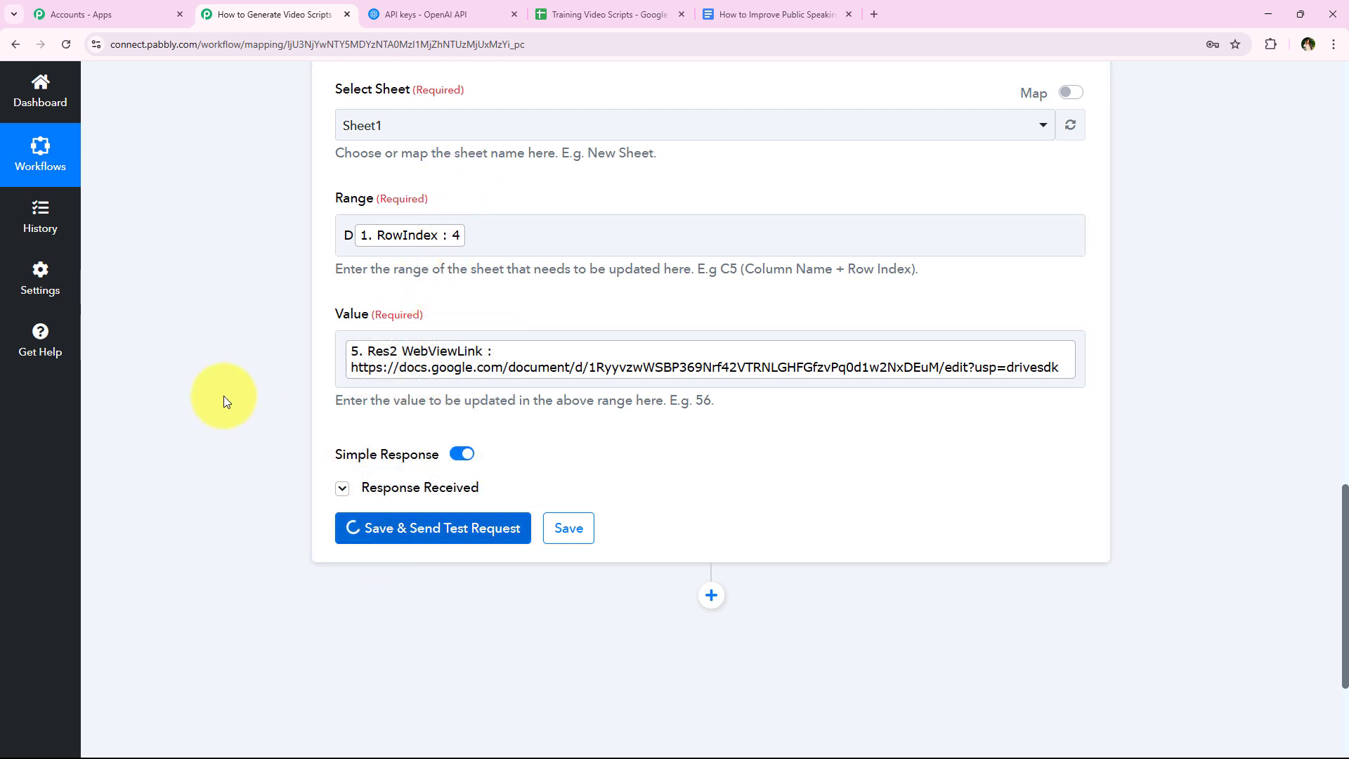
{"action": "scroll", "coordinate": [223, 398], "scroll_direction": "down", "scroll_amount": 2}
{"action": "scroll", "coordinate": [224, 395], "scroll_direction": "down", "scroll_amount": 1}
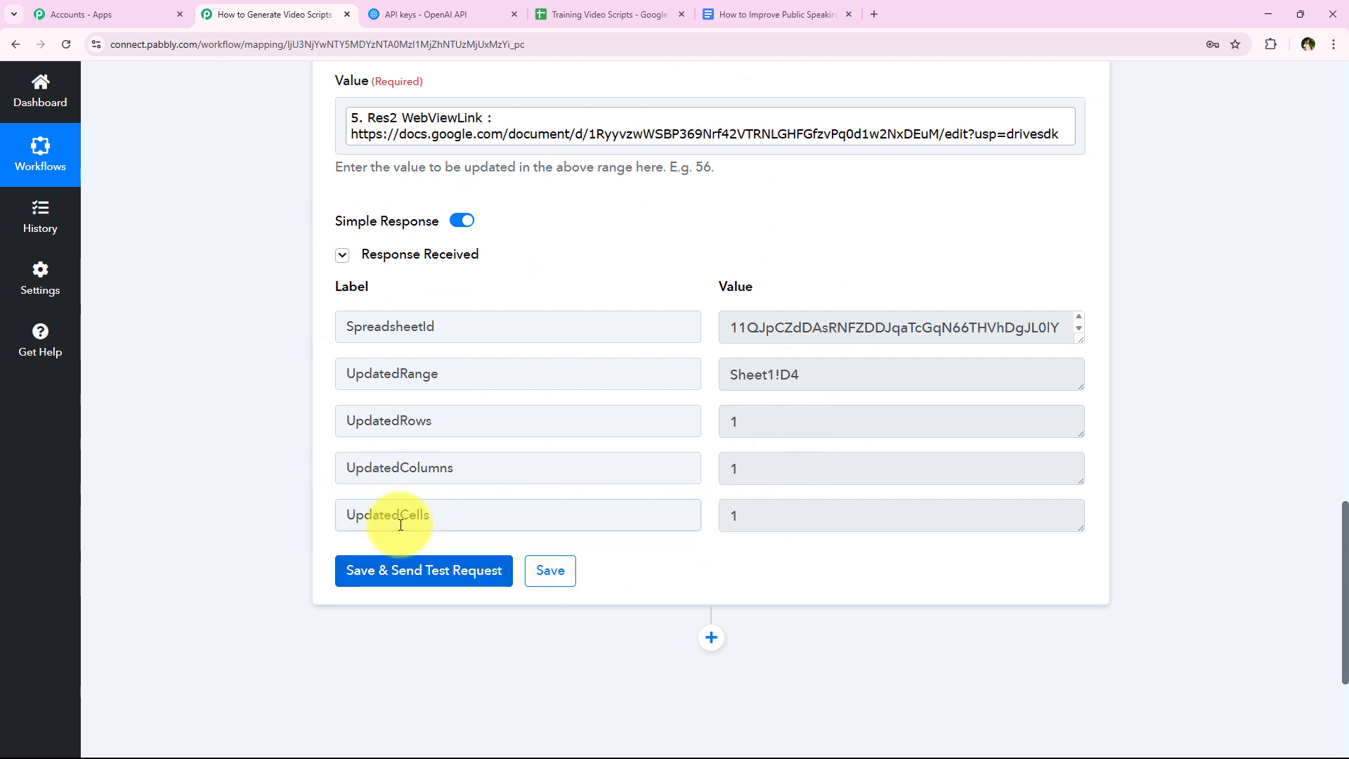
{"action": "double_click", "coordinate": [442, 517]}
{"action": "left_click", "coordinate": [208, 542]}
- Collapse the Update Cell Value step, and check the AI-Generated Script column in the Training Video Scripts spreadsheet for the new link
{"action": "scroll", "coordinate": [259, 352], "scroll_direction": "up", "scroll_amount": 20}
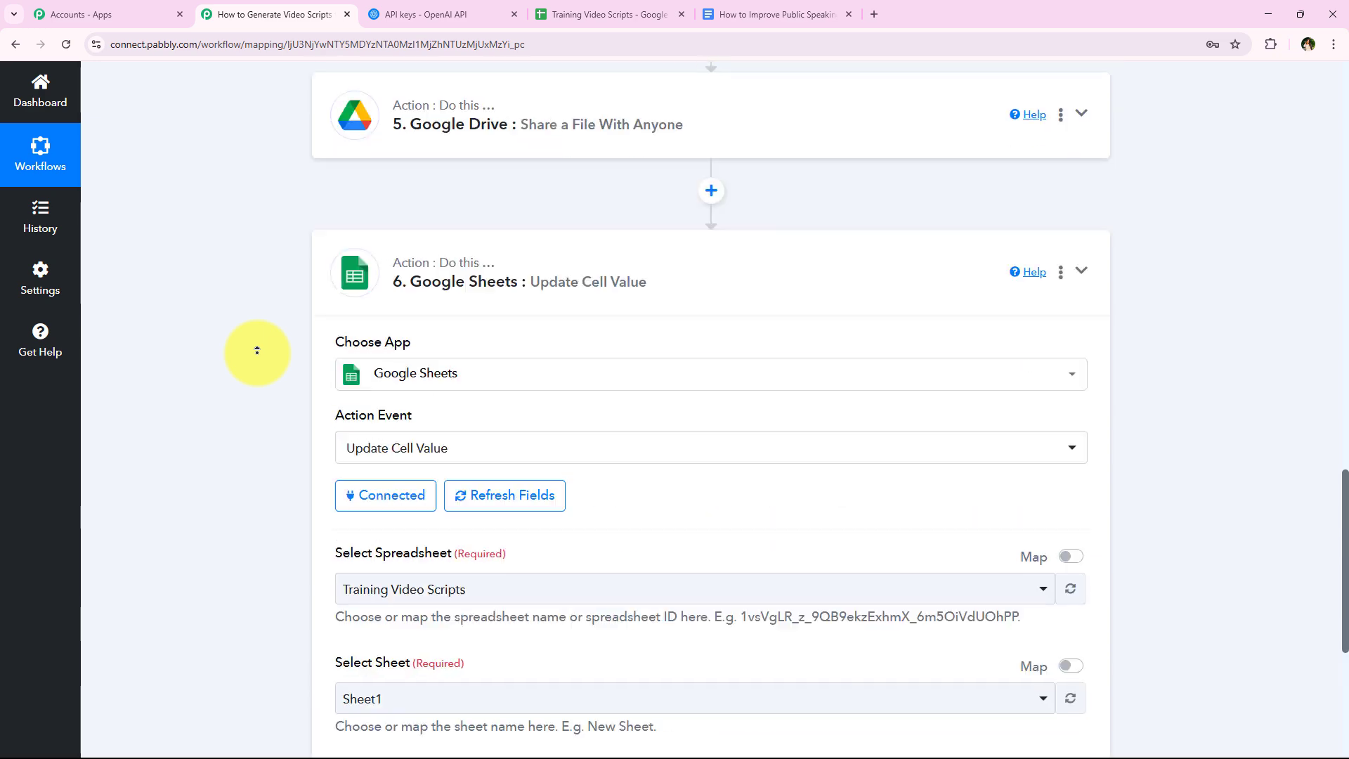
{"action": "scroll", "coordinate": [257, 365], "scroll_direction": "down", "scroll_amount": 4}
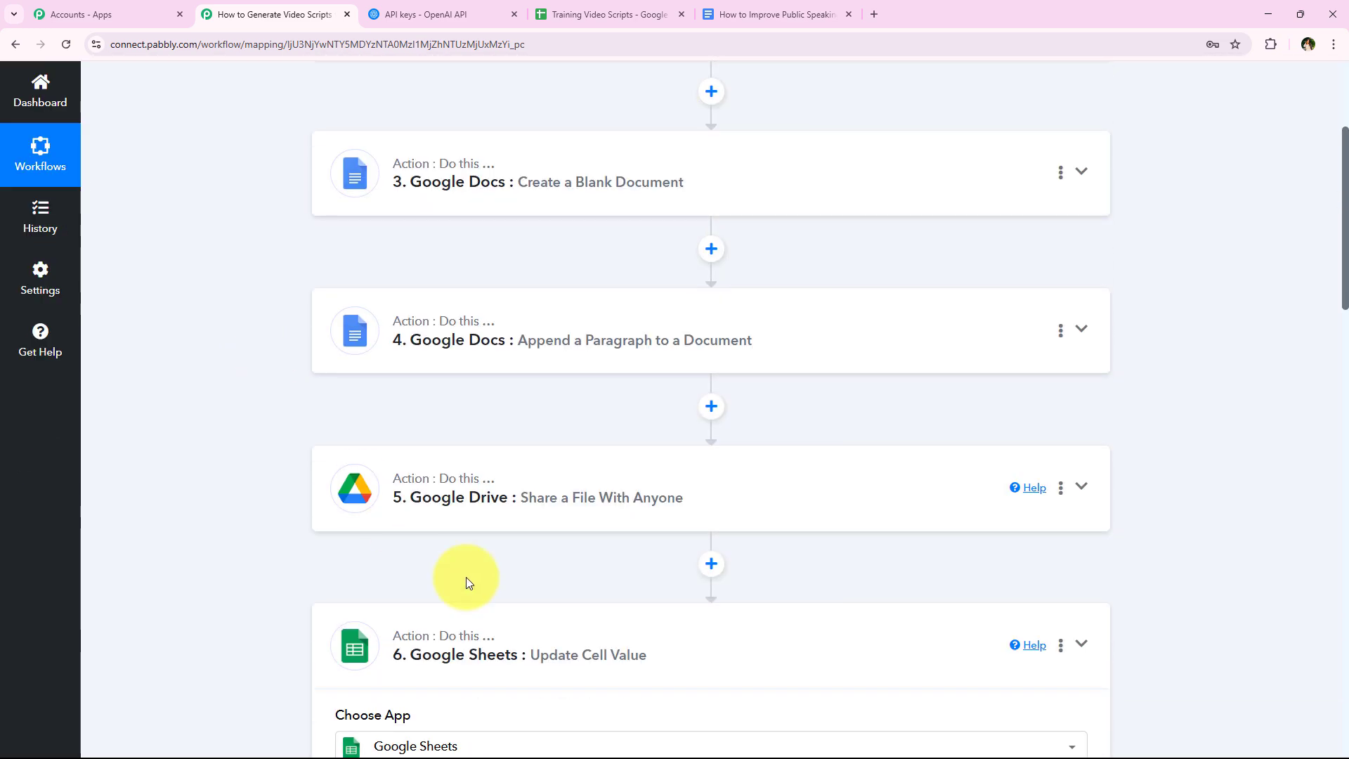
{"action": "left_click", "coordinate": [421, 637]}
{"action": "scroll", "coordinate": [530, 552], "scroll_direction": "up", "scroll_amount": 8}
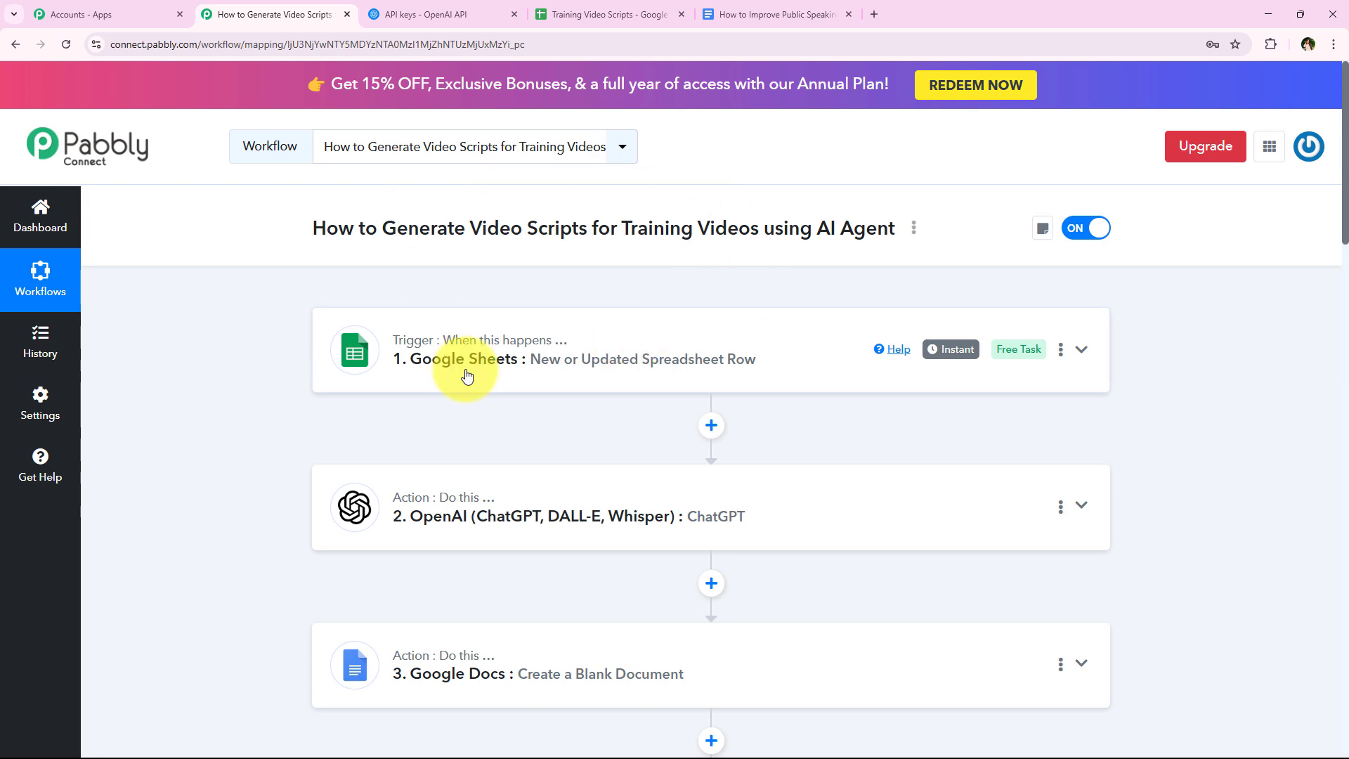
{"action": "left_click", "coordinate": [645, 9]}
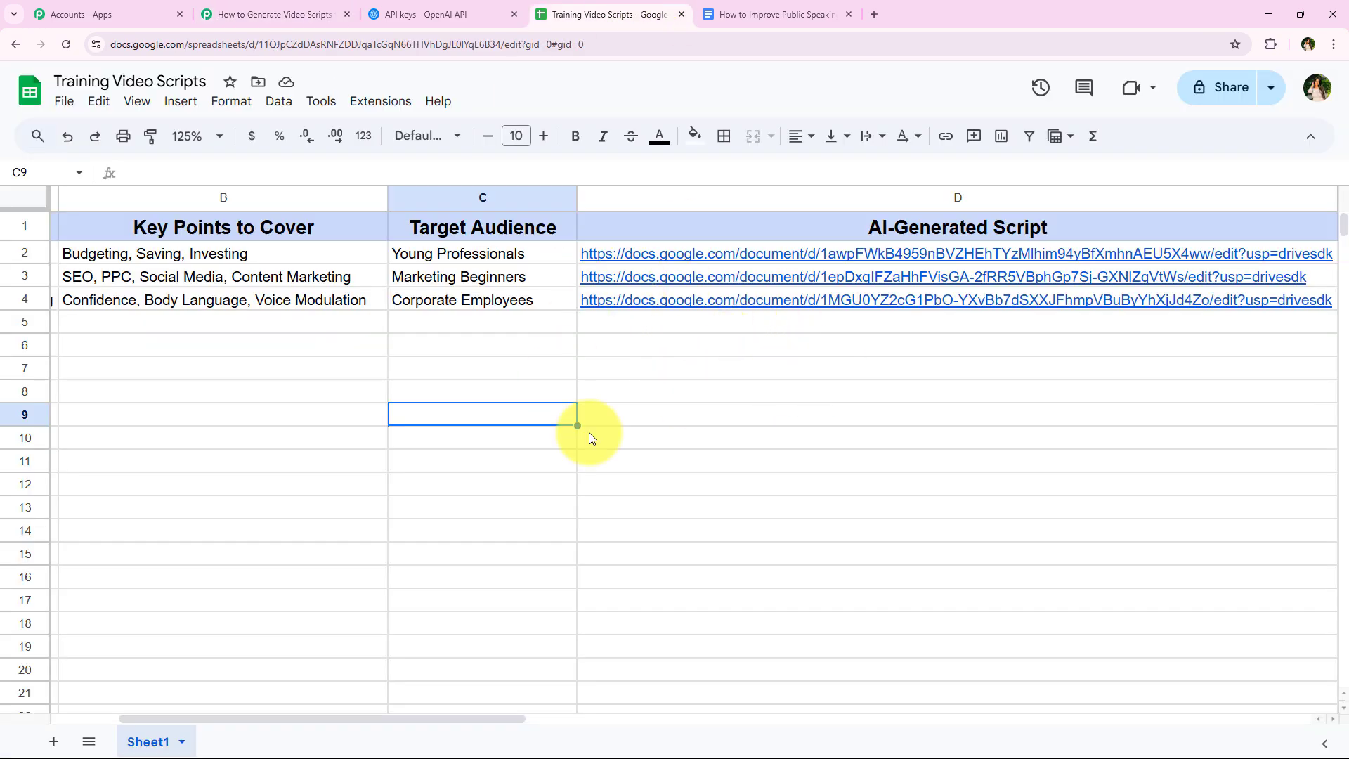
- Preview the How to Improve Public Speaking document linked in row 4, and read its script through to the end
{"action": "mouse_move", "coordinate": [817, 305]}
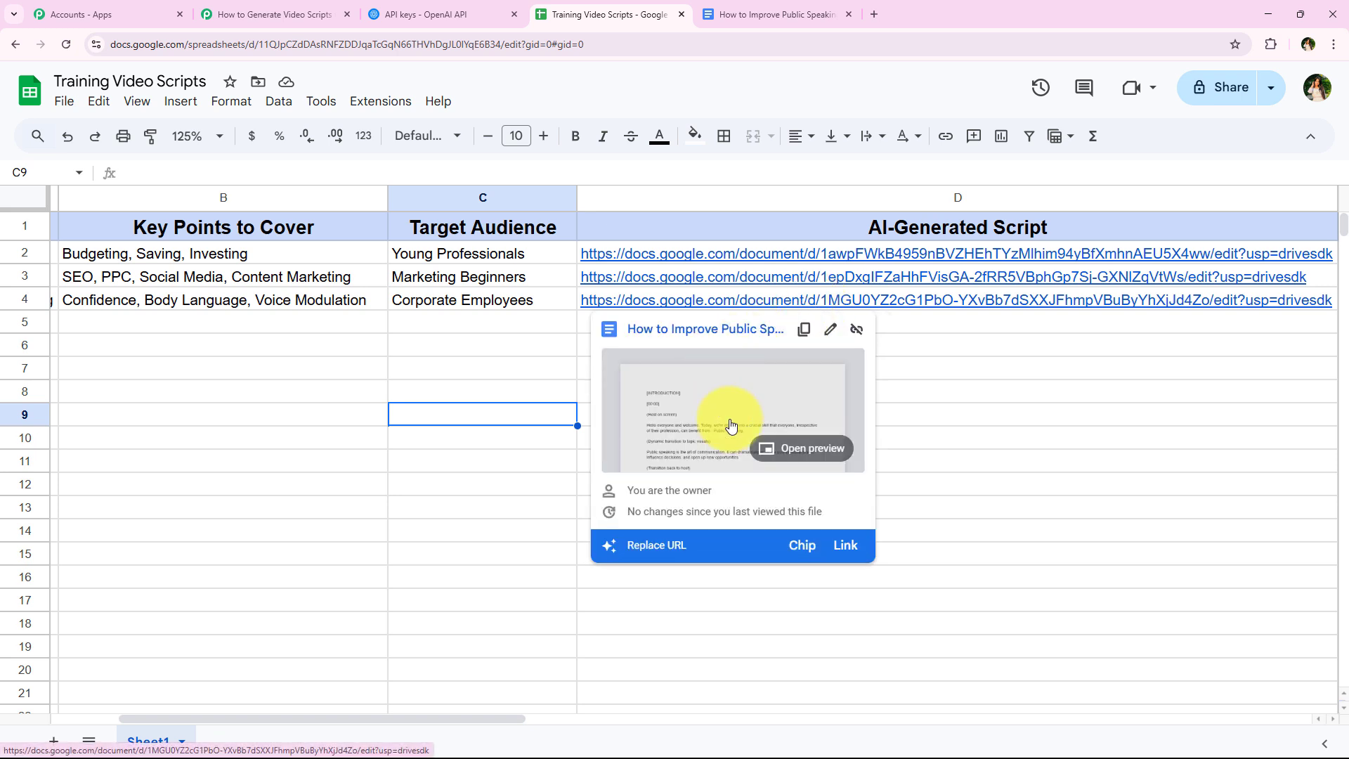
{"action": "left_click", "coordinate": [790, 446]}
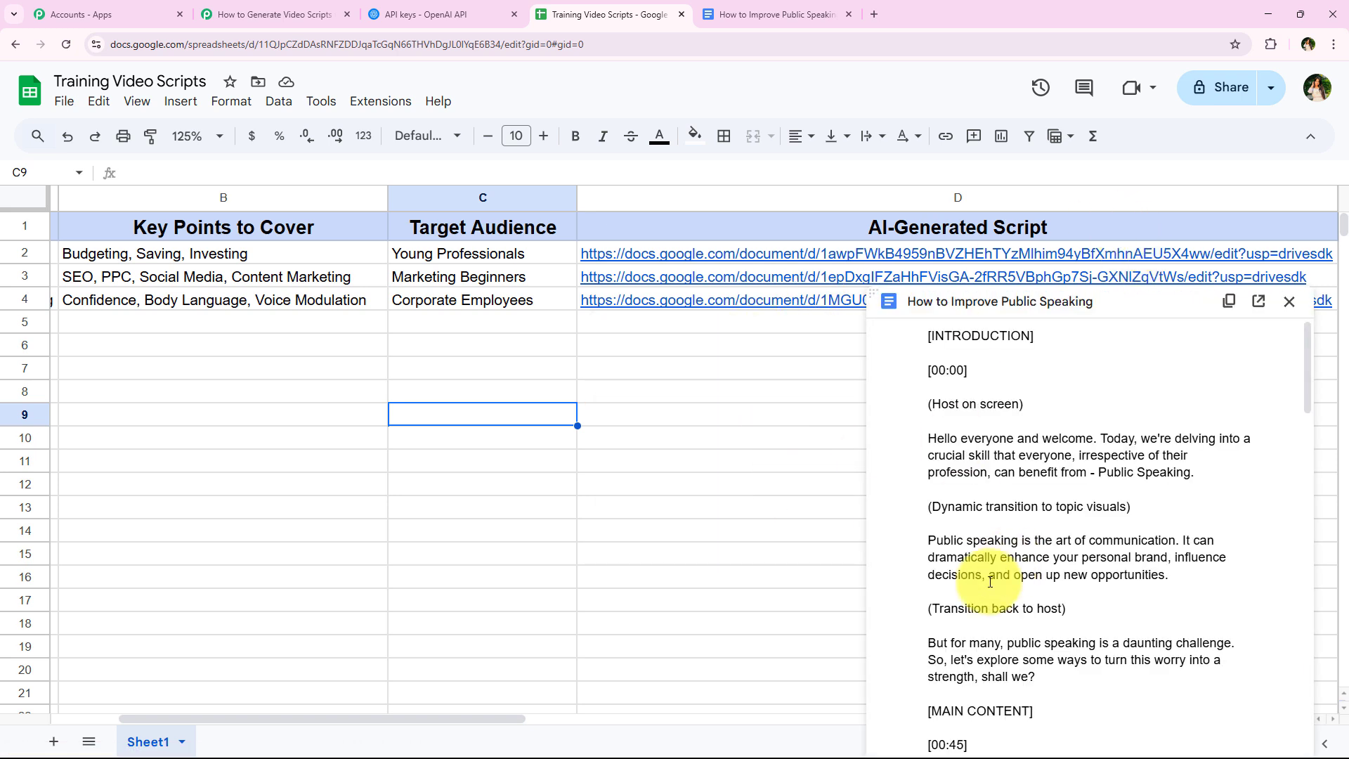
{"action": "scroll", "coordinate": [1005, 569], "scroll_direction": "down", "scroll_amount": 7}
{"action": "scroll", "coordinate": [989, 582], "scroll_direction": "down", "scroll_amount": 12}
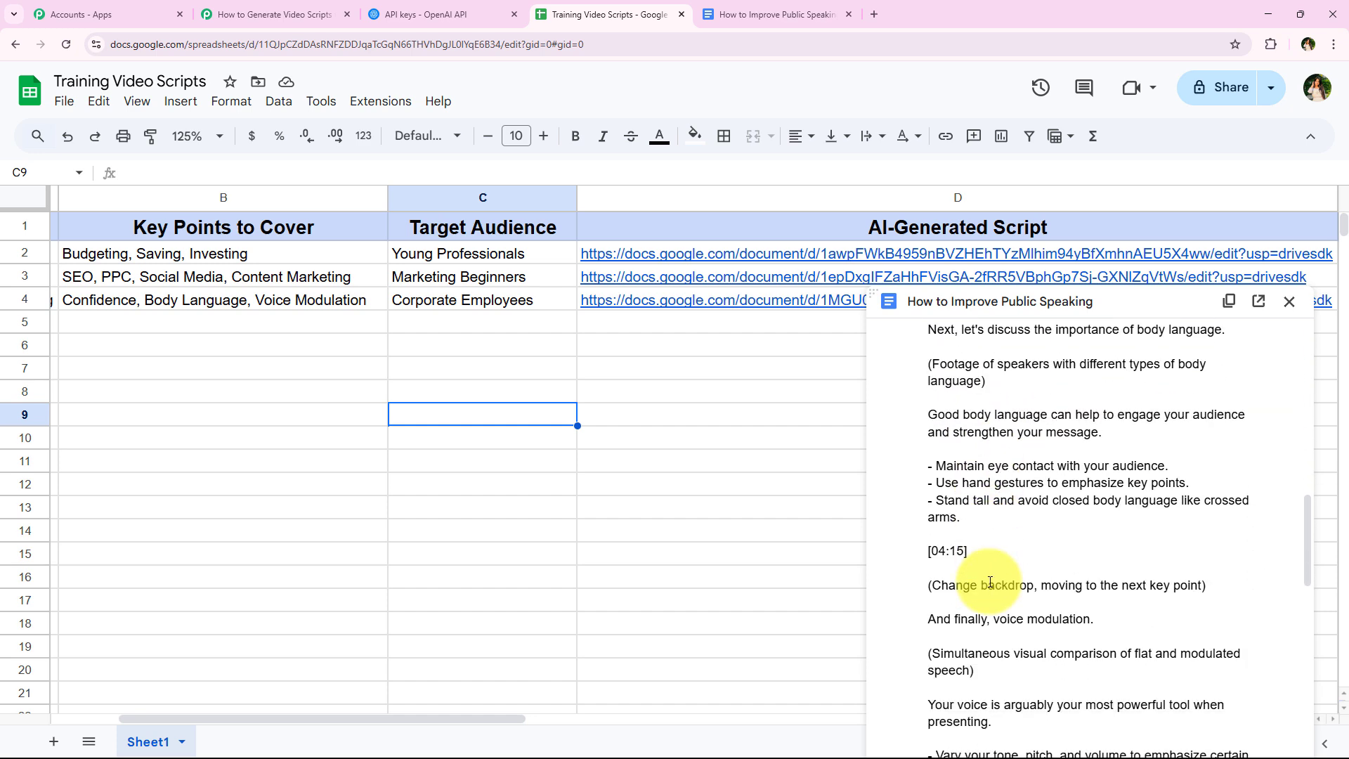
{"action": "scroll", "coordinate": [989, 586], "scroll_direction": "up", "scroll_amount": 8}
{"action": "scroll", "coordinate": [988, 586], "scroll_direction": "up", "scroll_amount": 10}
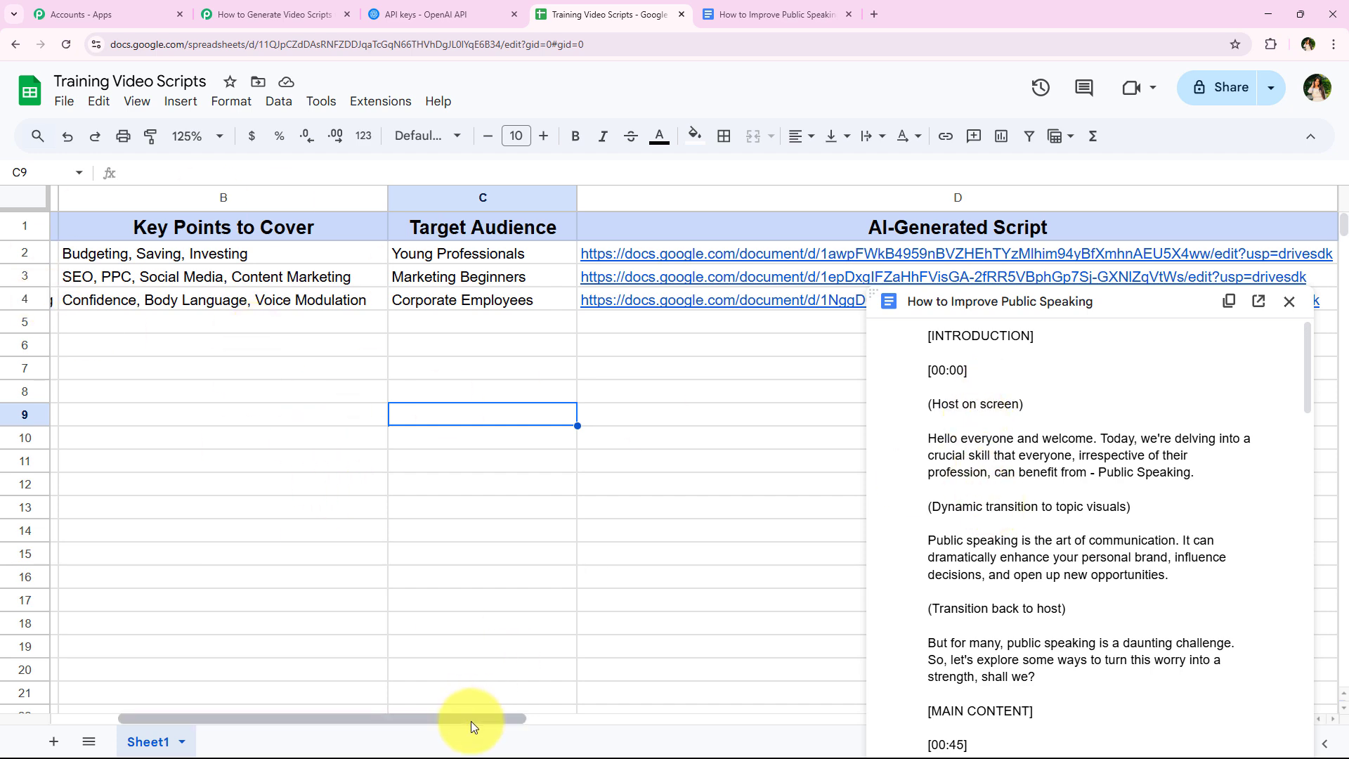
{"action": "left_click_drag", "start_coordinate": [470, 719], "coordinate": [501, 717]}
{"action": "scroll", "coordinate": [1005, 572], "scroll_direction": "down", "scroll_amount": 4}
{"action": "scroll", "coordinate": [1005, 572], "scroll_direction": "down", "scroll_amount": 15}
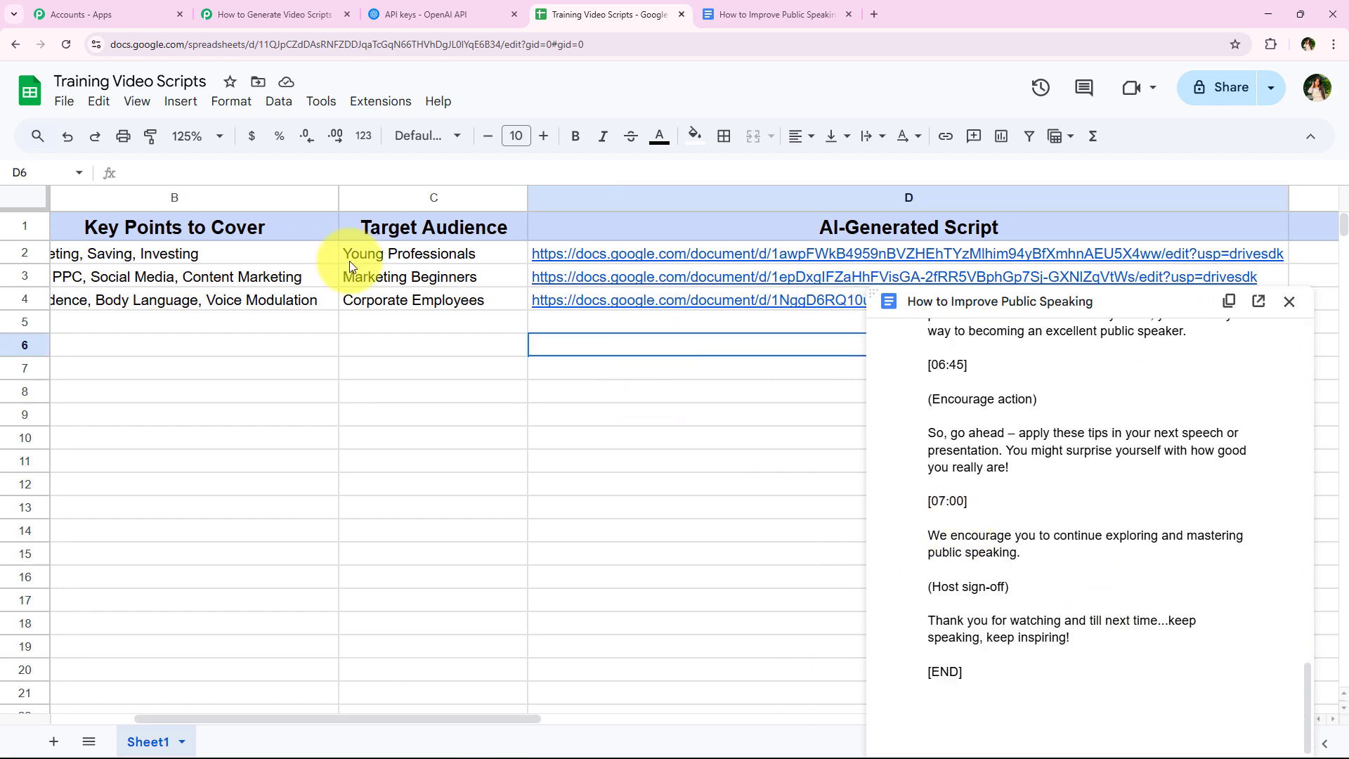
- Switch to Pabbly Connect and review the workflow's trigger and action steps
{"action": "left_click", "coordinate": [239, 15]}
{"action": "scroll", "coordinate": [323, 513], "scroll_direction": "down", "scroll_amount": 4}
{"action": "scroll", "coordinate": [330, 522], "scroll_direction": "down", "scroll_amount": 4}
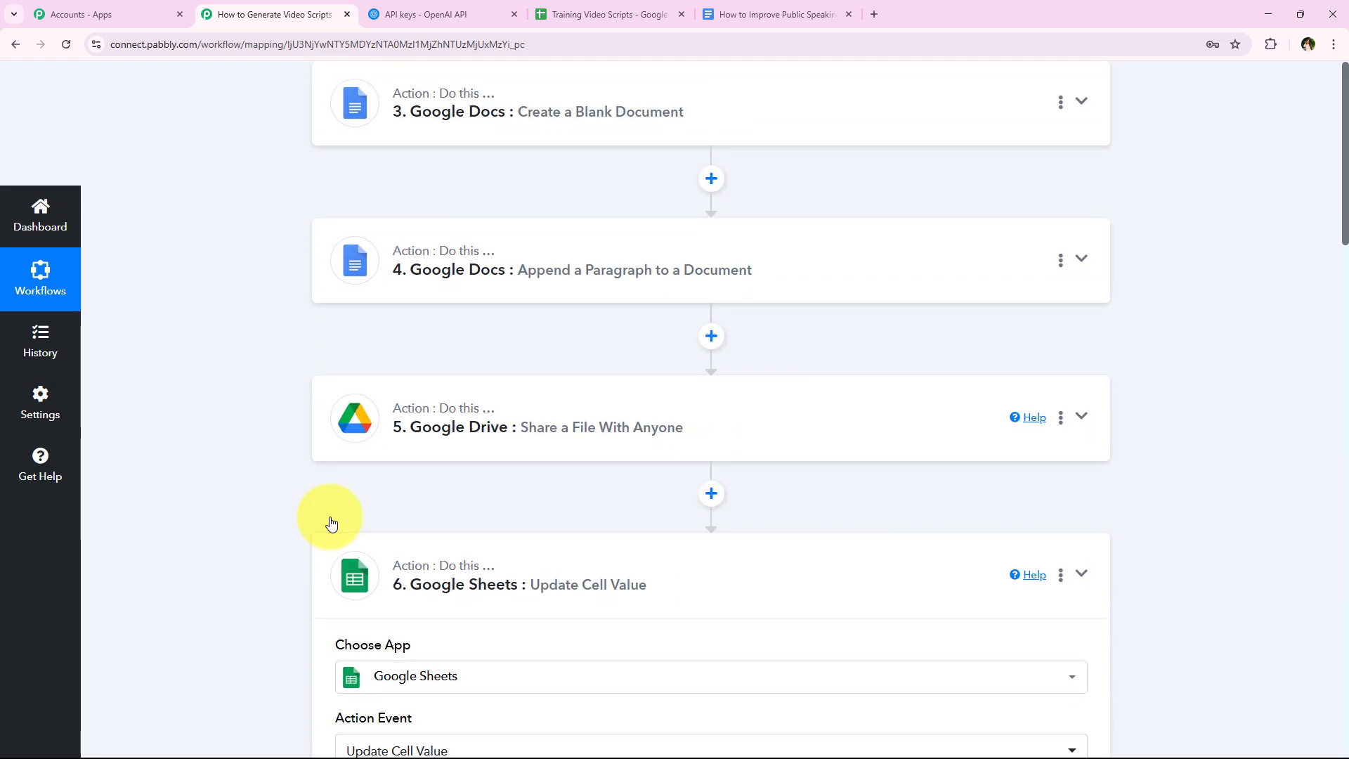
{"action": "scroll", "coordinate": [328, 566], "scroll_direction": "up", "scroll_amount": 8}
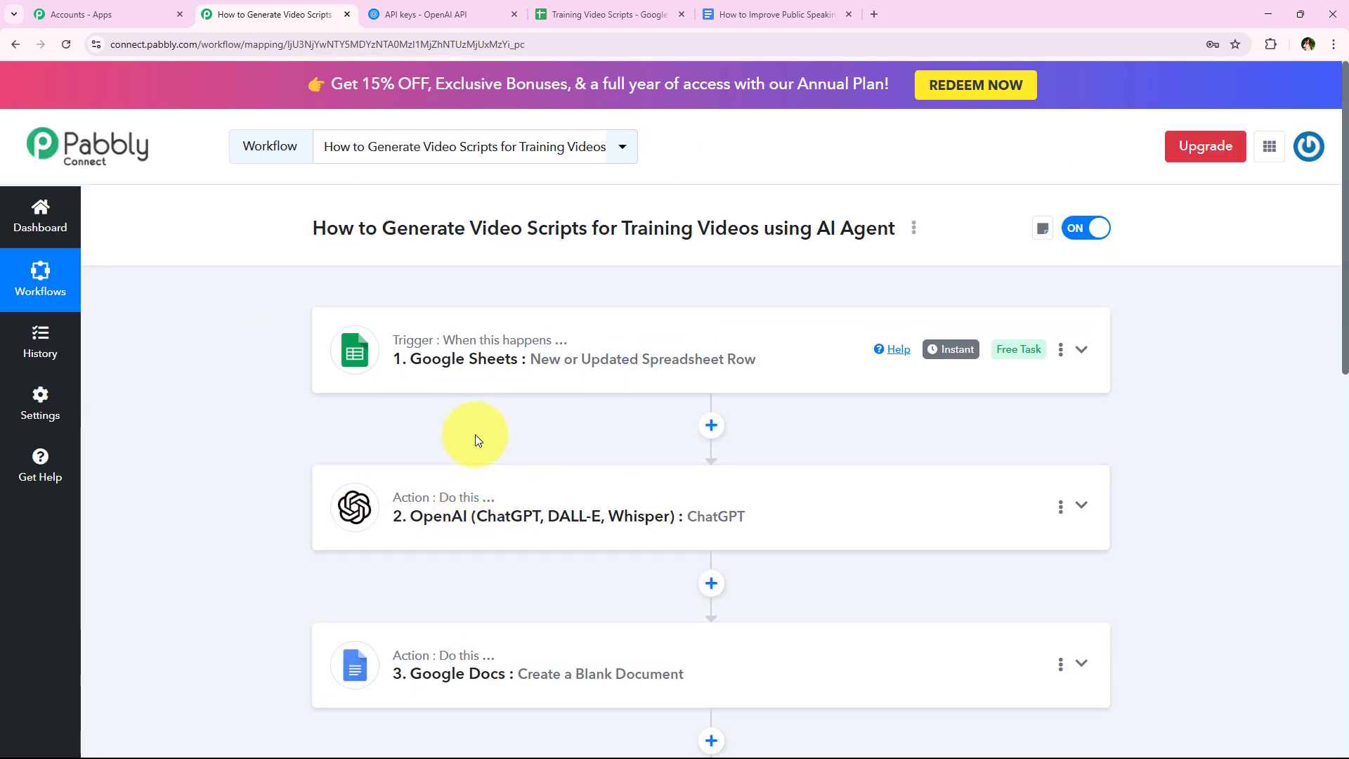
- Return to the Training Video Scripts spreadsheet, close the How to Improve Public Speaking preview and bring the Video Topic column into view
{"action": "left_click", "coordinate": [548, 6]}
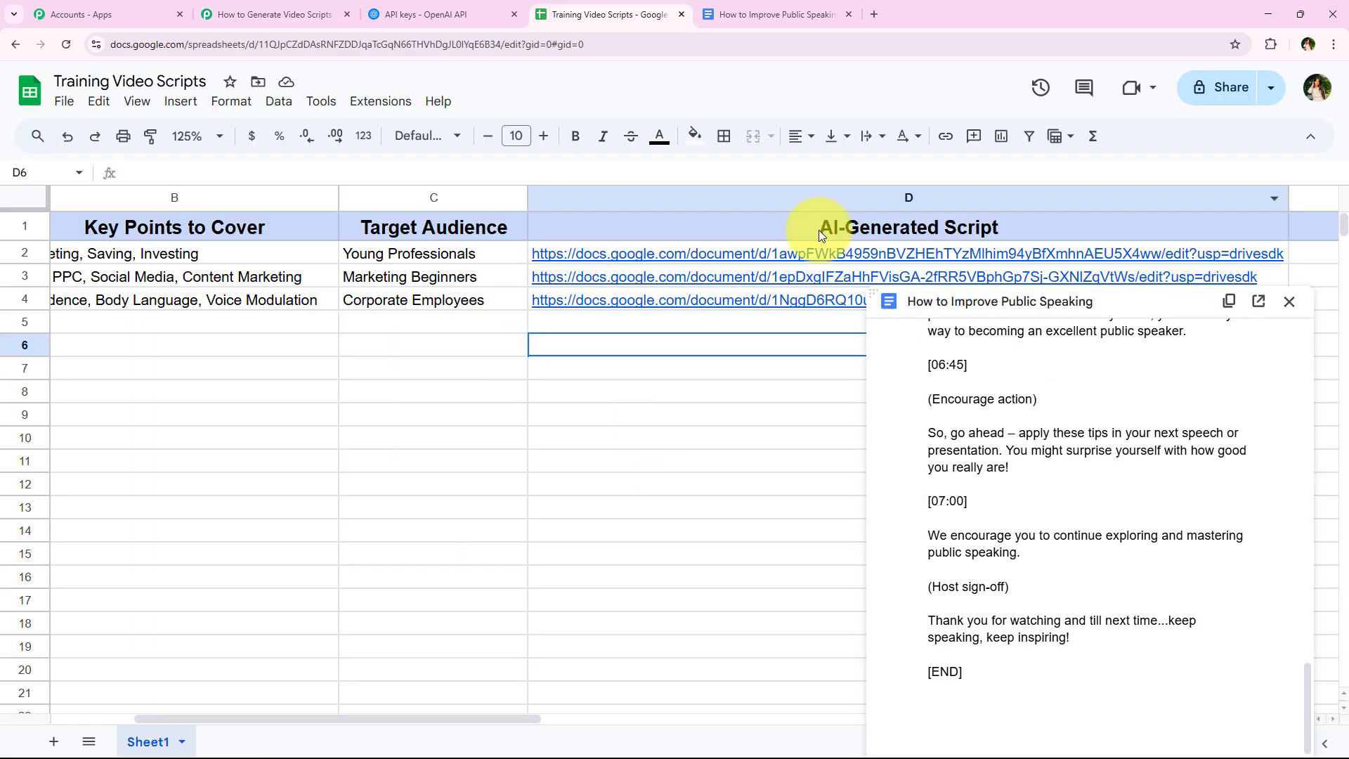
{"action": "left_click", "coordinate": [443, 461]}
{"action": "left_click", "coordinate": [452, 331]}
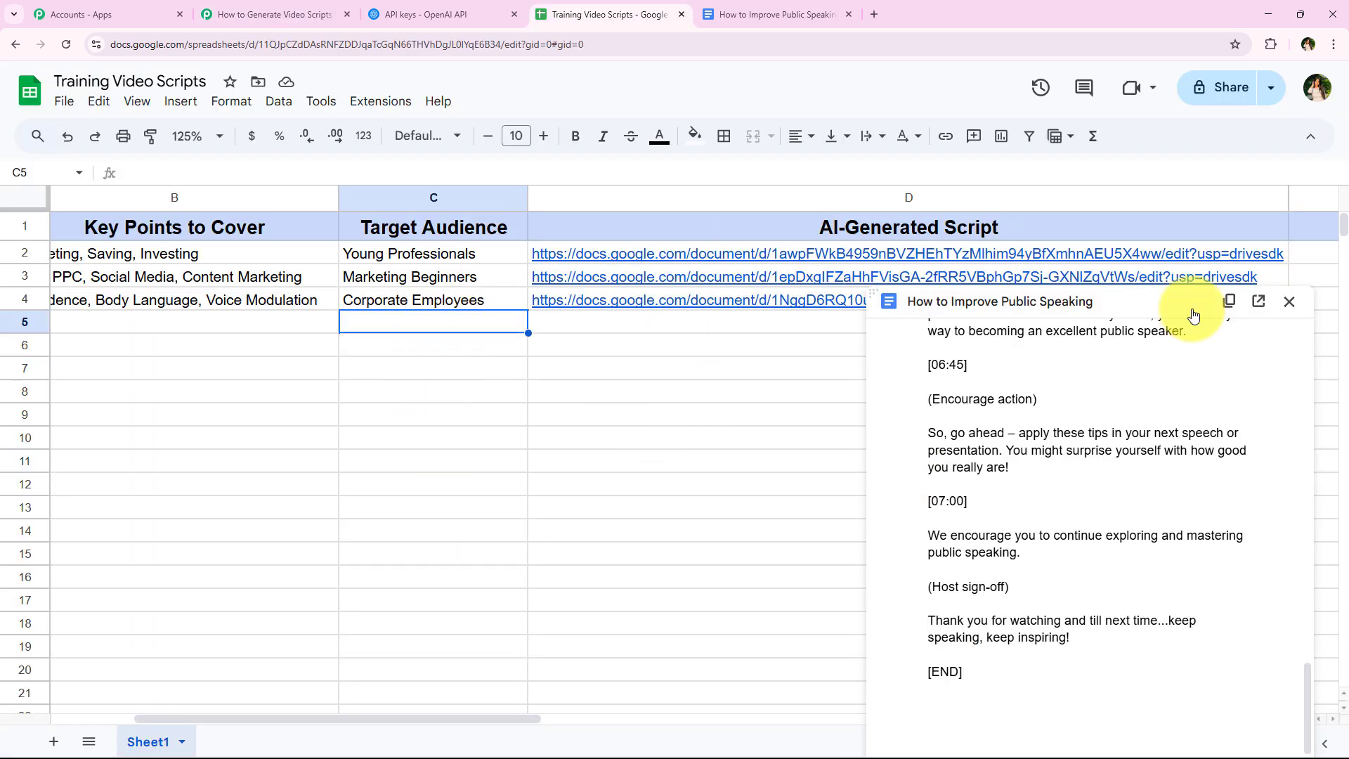
{"action": "left_click", "coordinate": [1290, 301]}
{"action": "left_click_drag", "start_coordinate": [511, 718], "coordinate": [316, 698]}
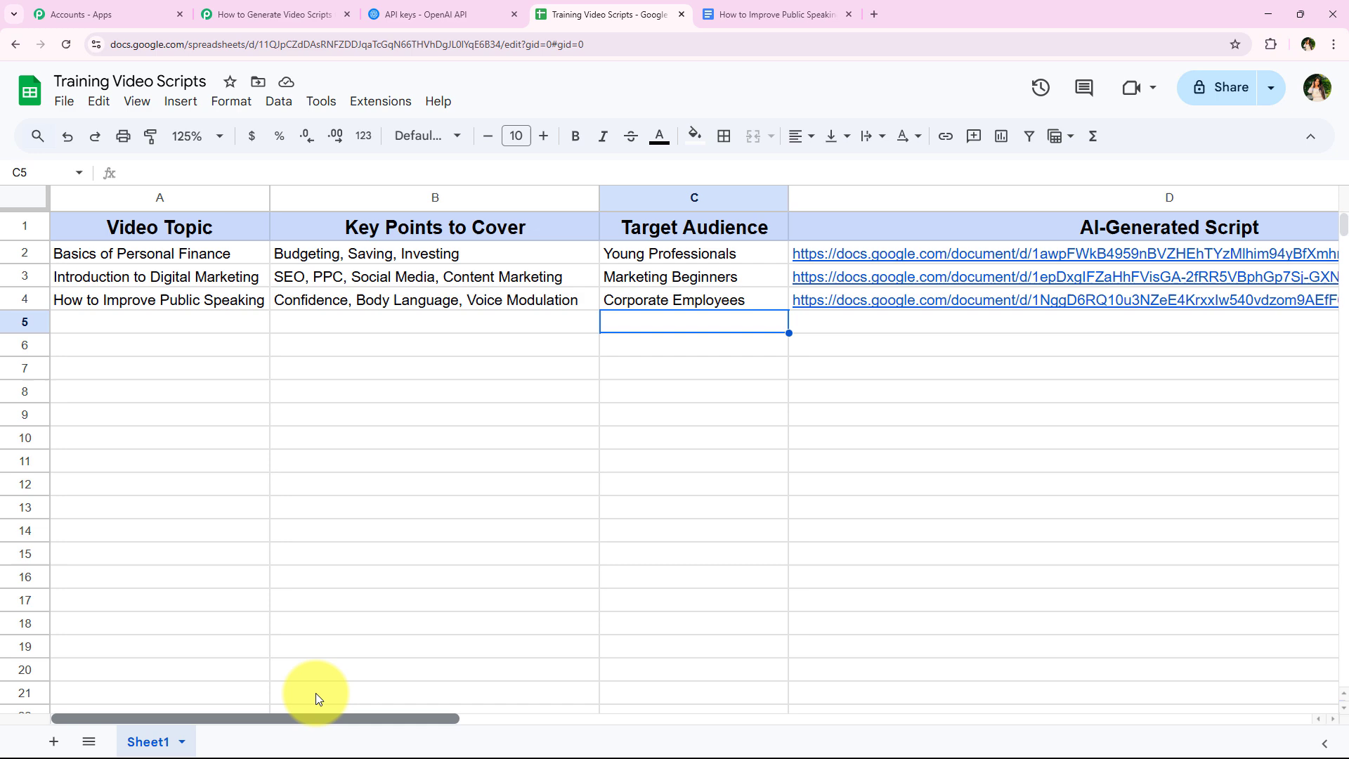
- Check the workflow's Google Sheets trigger in Pabbly Connect, and return to the Training Video Scripts spreadsheet
{"action": "left_click", "coordinate": [267, 14]}
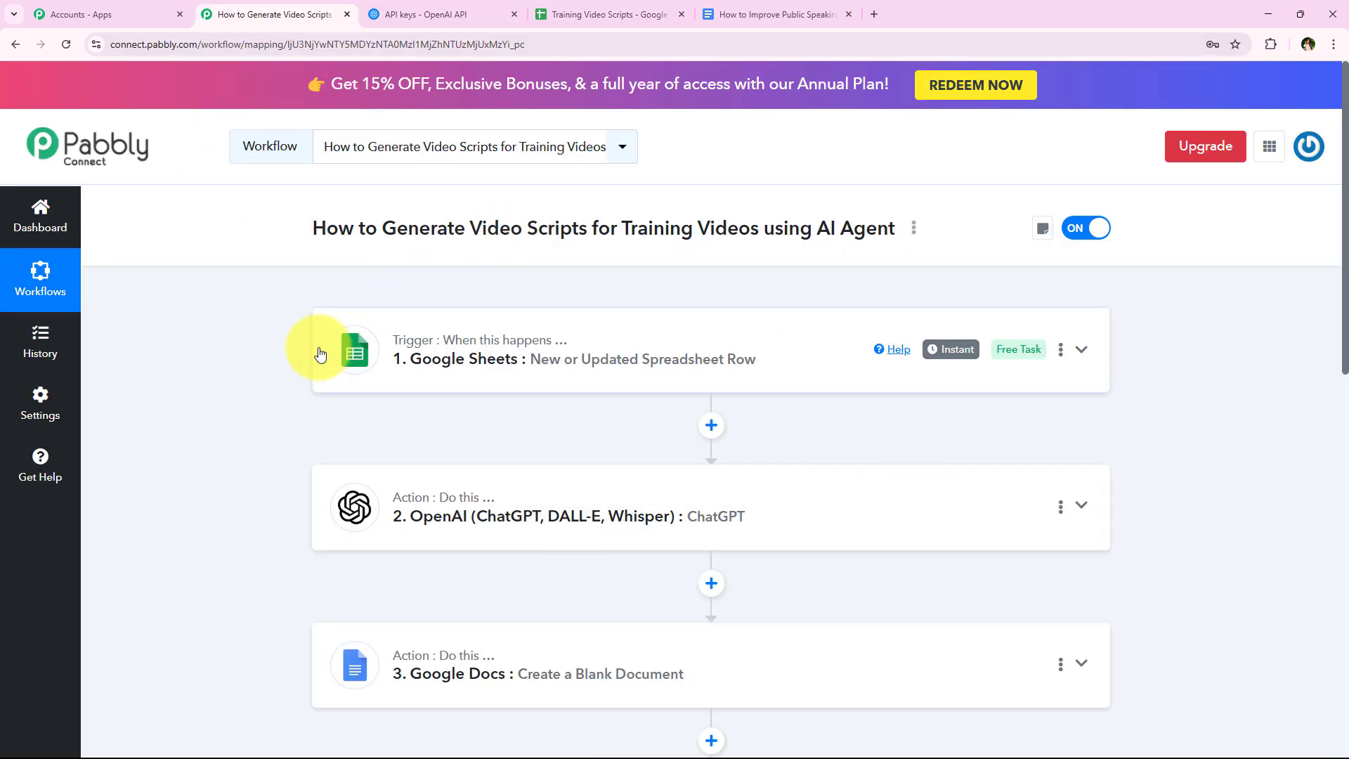
{"action": "left_click", "coordinate": [562, 14]}
{"action": "left_click", "coordinate": [521, 483]}
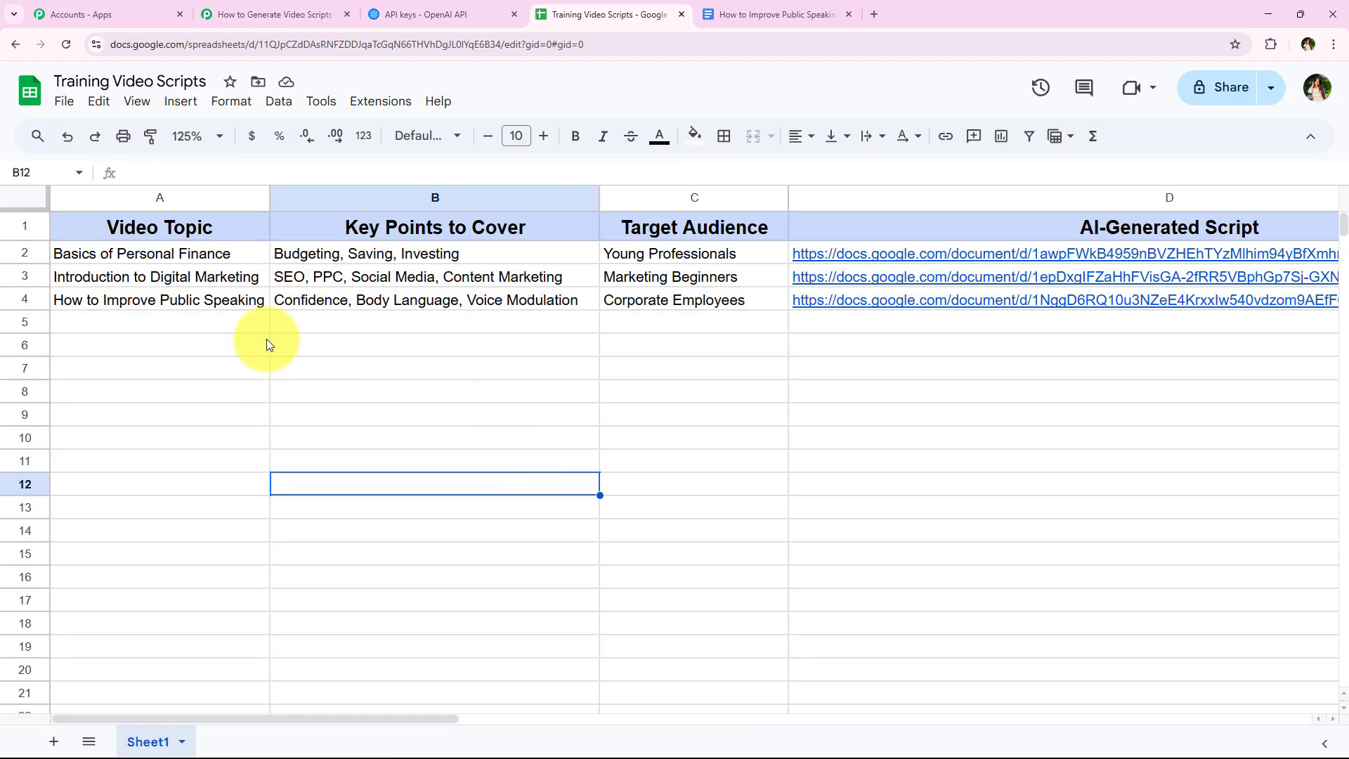
- Fill row 5 with topic Time Management Strategies, key points Prioritization, Pomodoro, Delegation and audience Entrepreneurs & Students
{"action": "left_click", "coordinate": [333, 322]}
{"action": "left_click", "coordinate": [731, 326]}
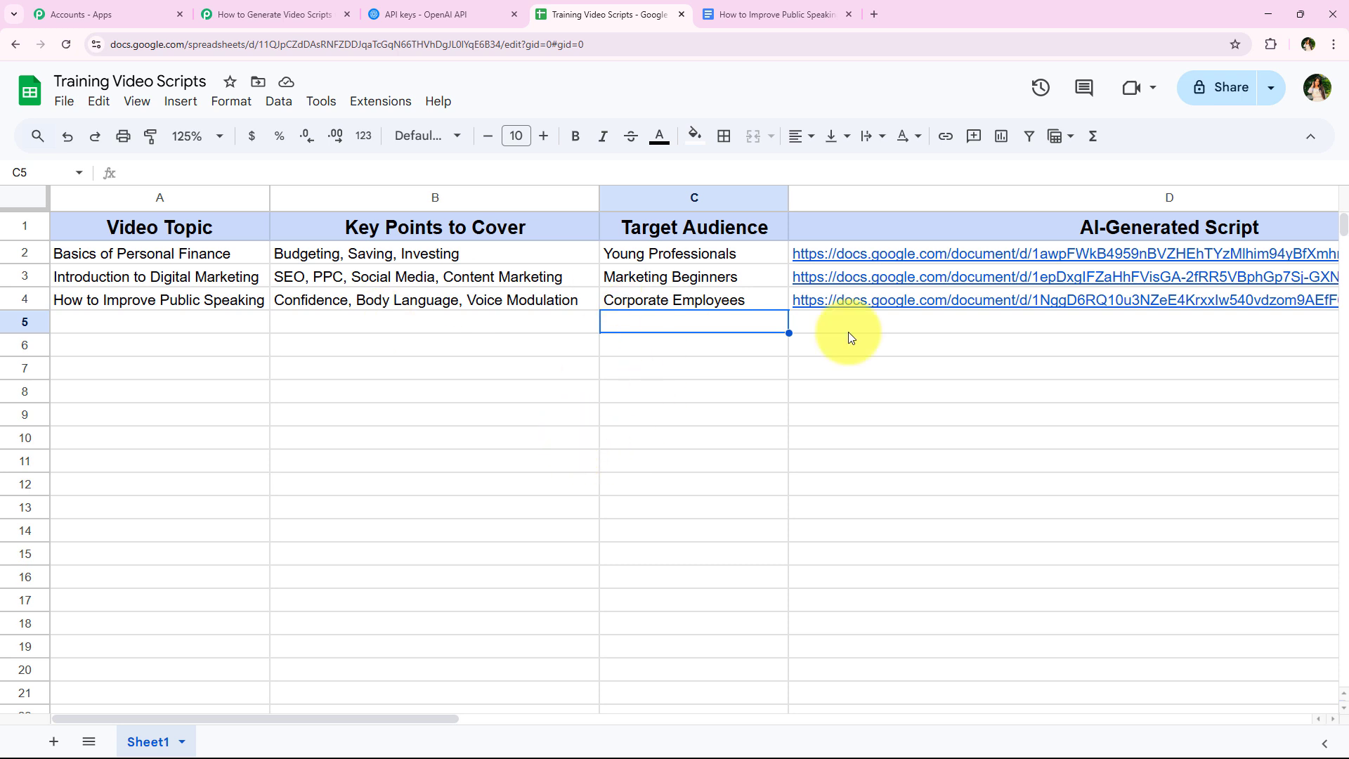
{"action": "left_click", "coordinate": [955, 326]}
{"action": "left_click", "coordinate": [727, 399]}
{"action": "left_click", "coordinate": [219, 323]}
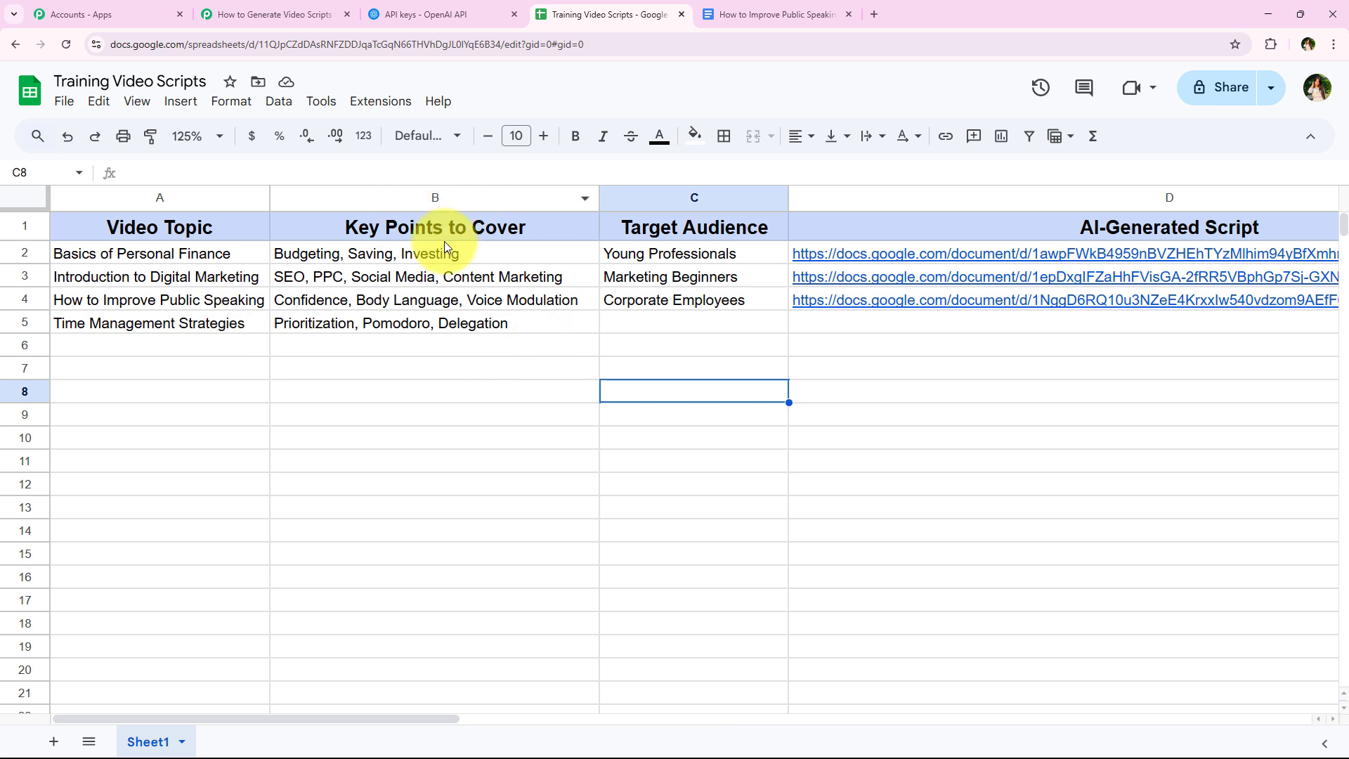
{"action": "left_click", "coordinate": [609, 324]}
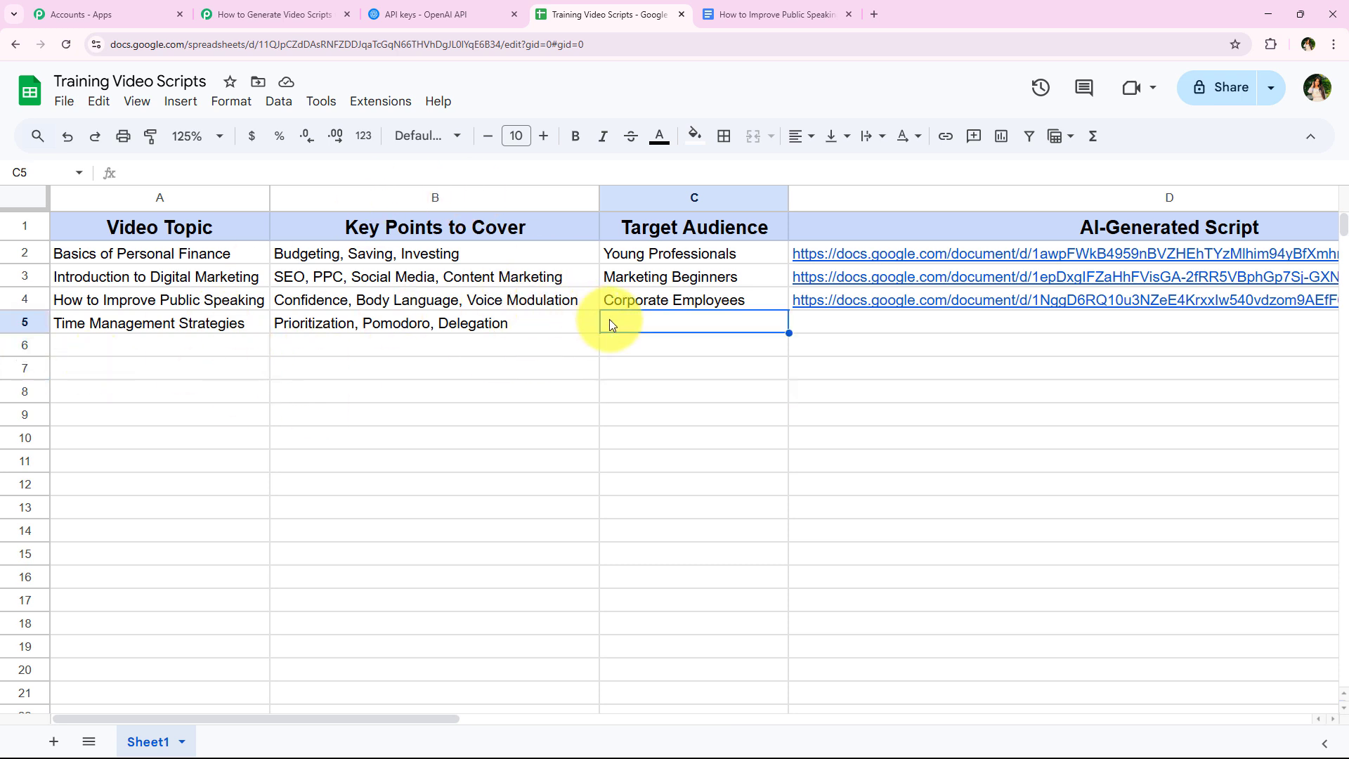
{"action": "type", "text": "Entrepreneurs & Students"}
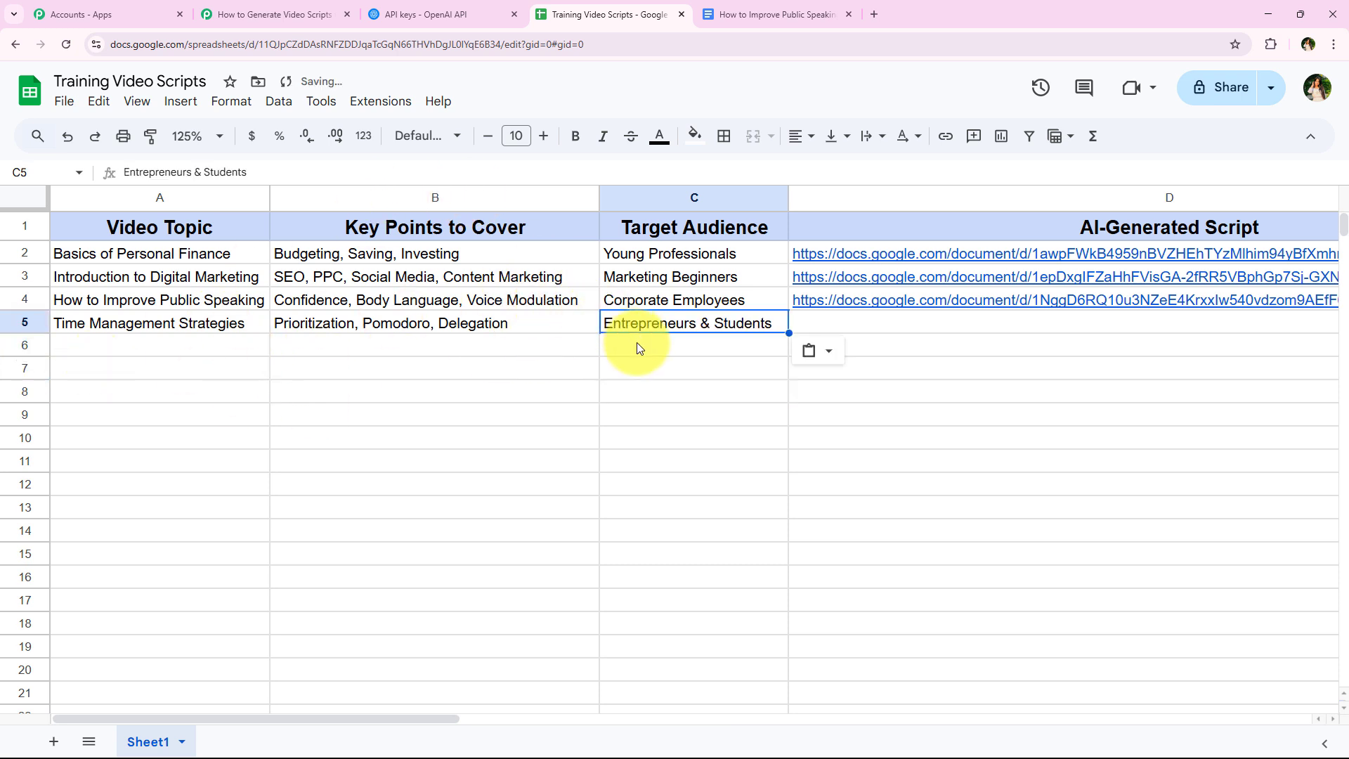
{"action": "key", "text": "Down"}
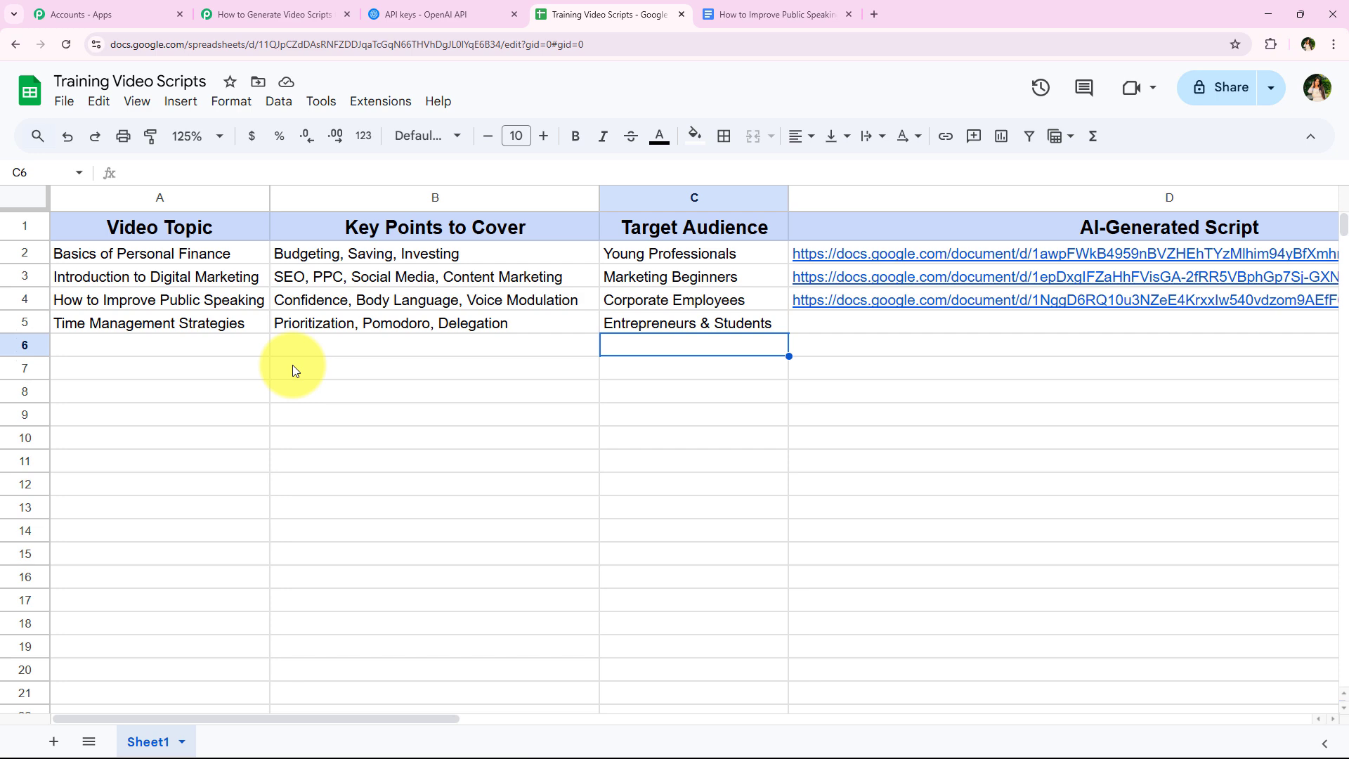
- Check the AI-Generated Script column for row 5, and read through a preview of the linked Time Management Strategies document
{"action": "left_click_drag", "start_coordinate": [433, 721], "coordinate": [561, 718]}
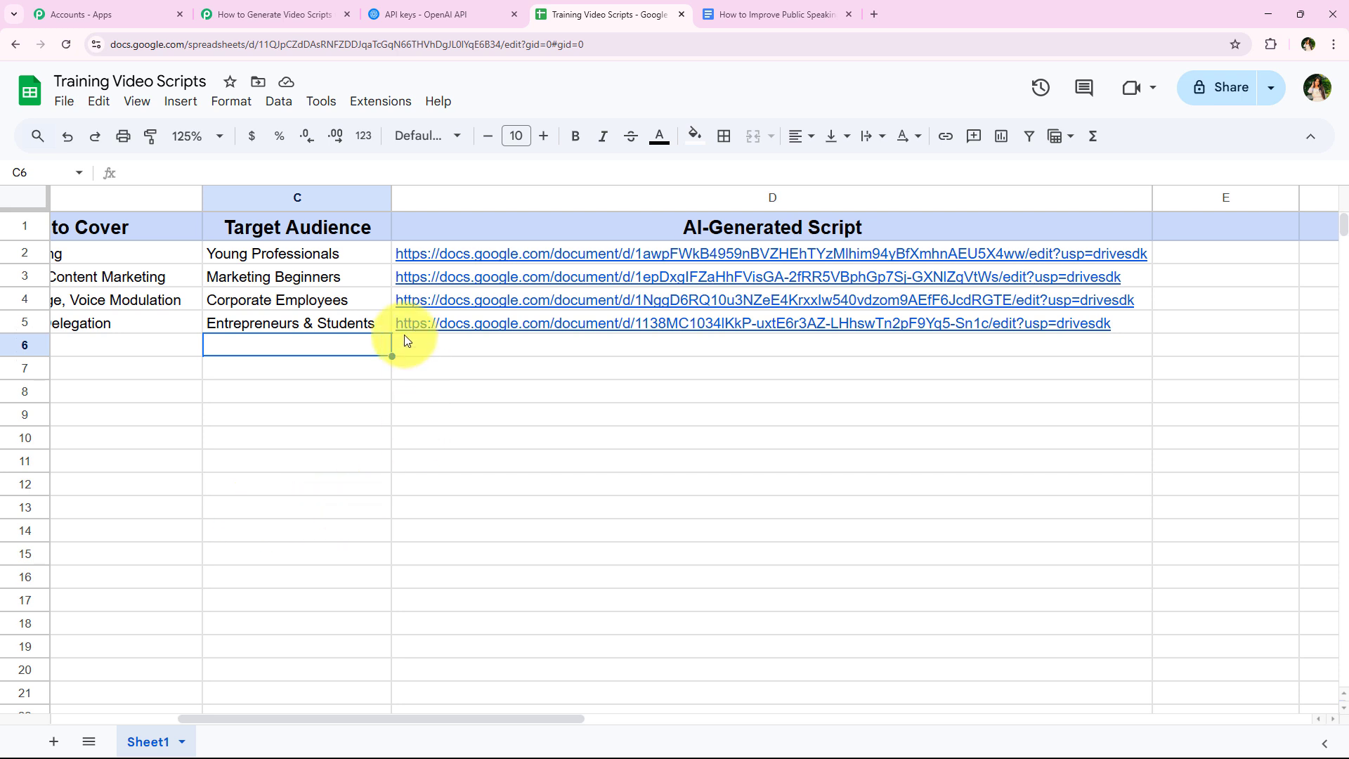
{"action": "mouse_move", "coordinate": [439, 320]}
{"action": "mouse_move", "coordinate": [491, 394]}
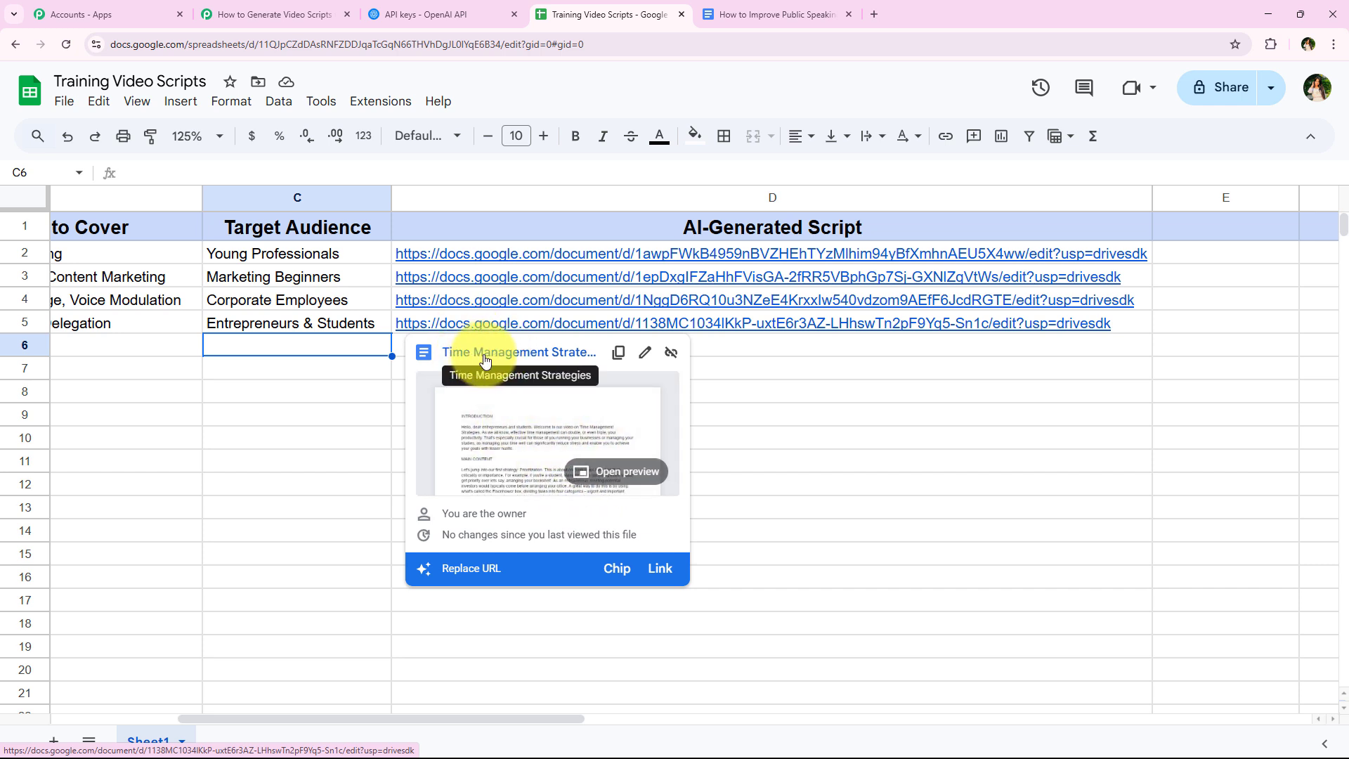
{"action": "left_click", "coordinate": [608, 471]}
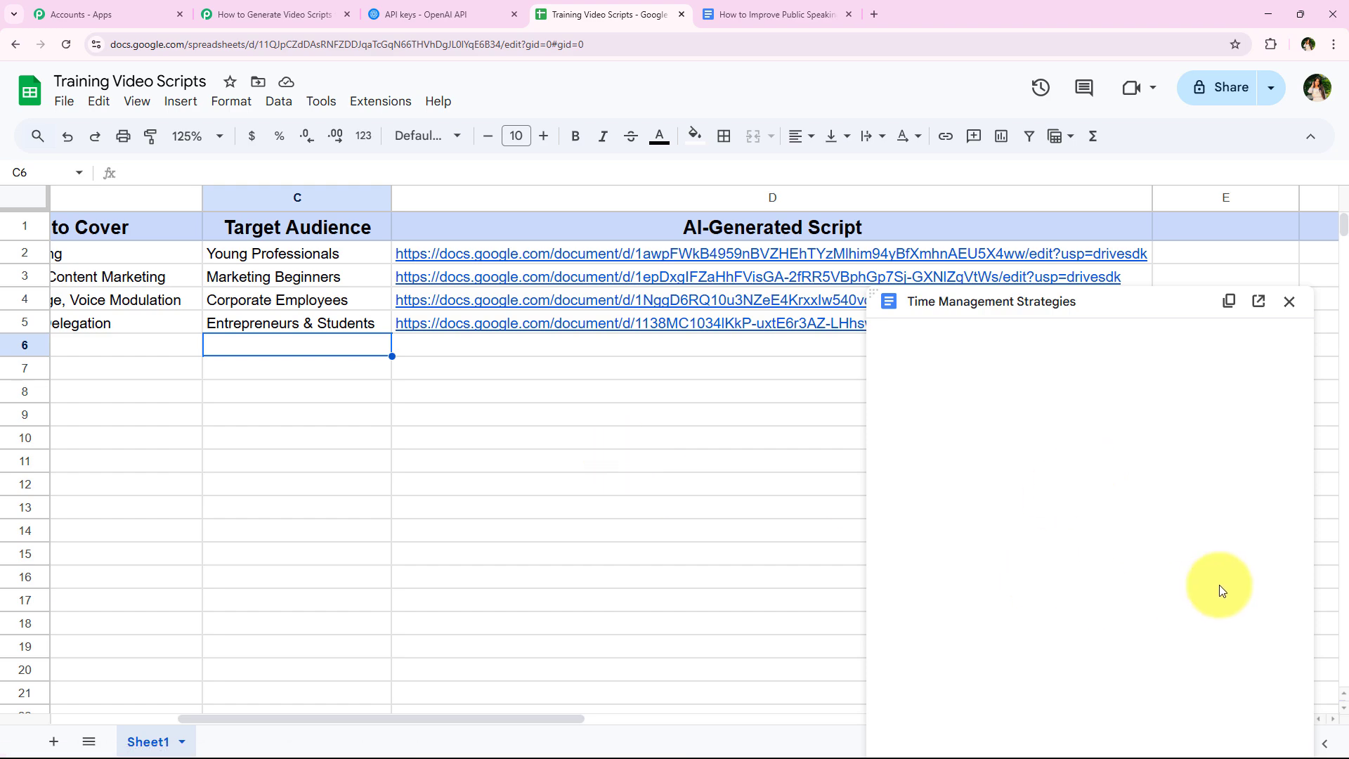
{"action": "scroll", "coordinate": [1124, 534], "scroll_direction": "down", "scroll_amount": 6}
{"action": "scroll", "coordinate": [1119, 536], "scroll_direction": "down", "scroll_amount": 5}
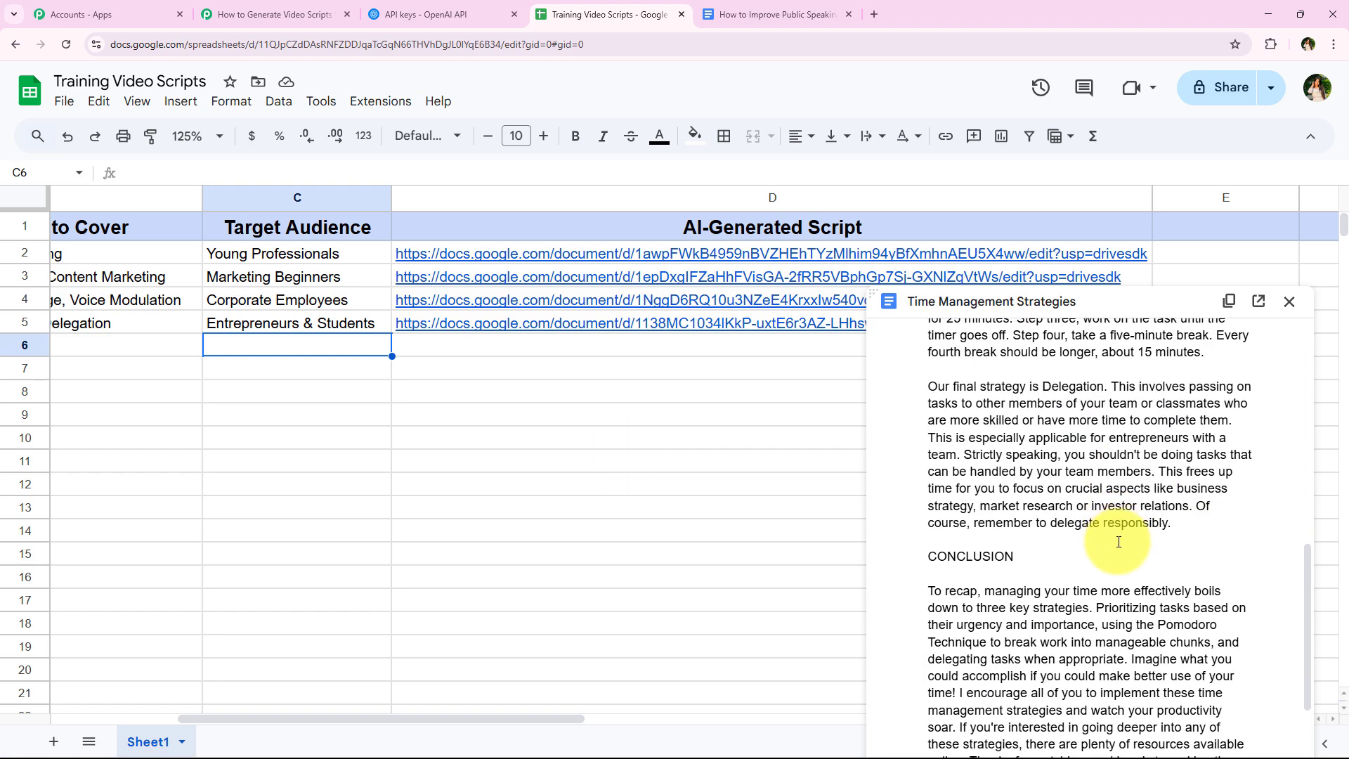
{"action": "scroll", "coordinate": [1120, 619], "scroll_direction": "up", "scroll_amount": 10}
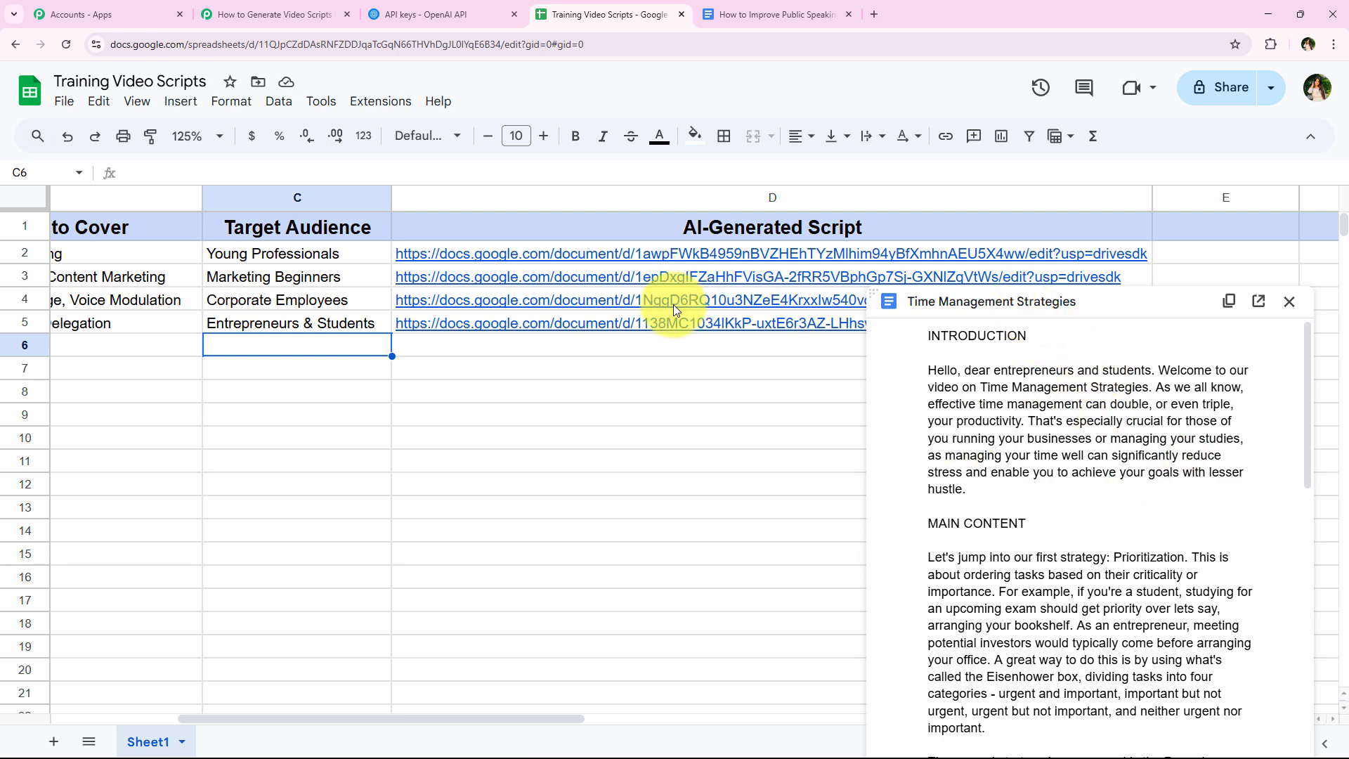
- Open the Time Management Strategies document from the row 5 link in Google Docs, read it to the conclusion and close it
{"action": "left_click", "coordinate": [651, 327]}
{"action": "left_click", "coordinate": [619, 351]}
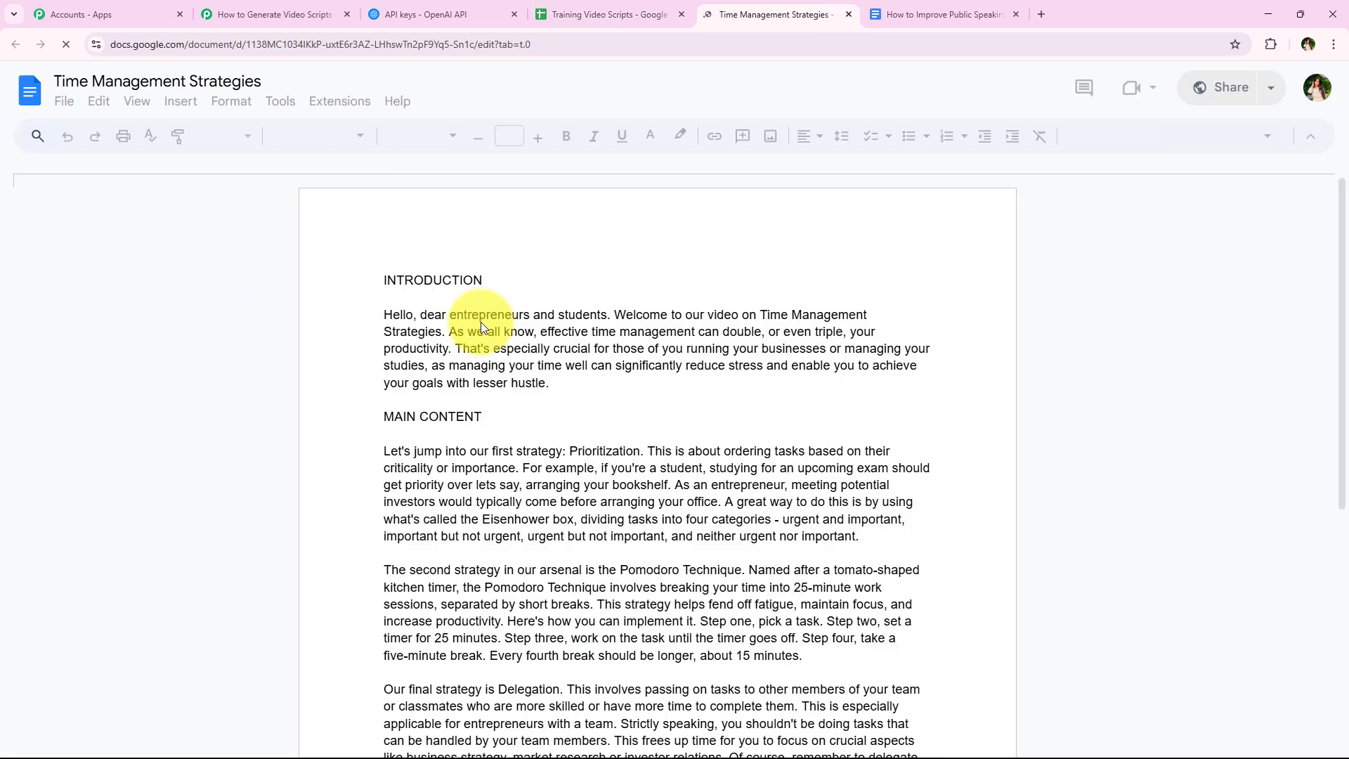
{"action": "scroll", "coordinate": [480, 327], "scroll_direction": "down", "scroll_amount": 10}
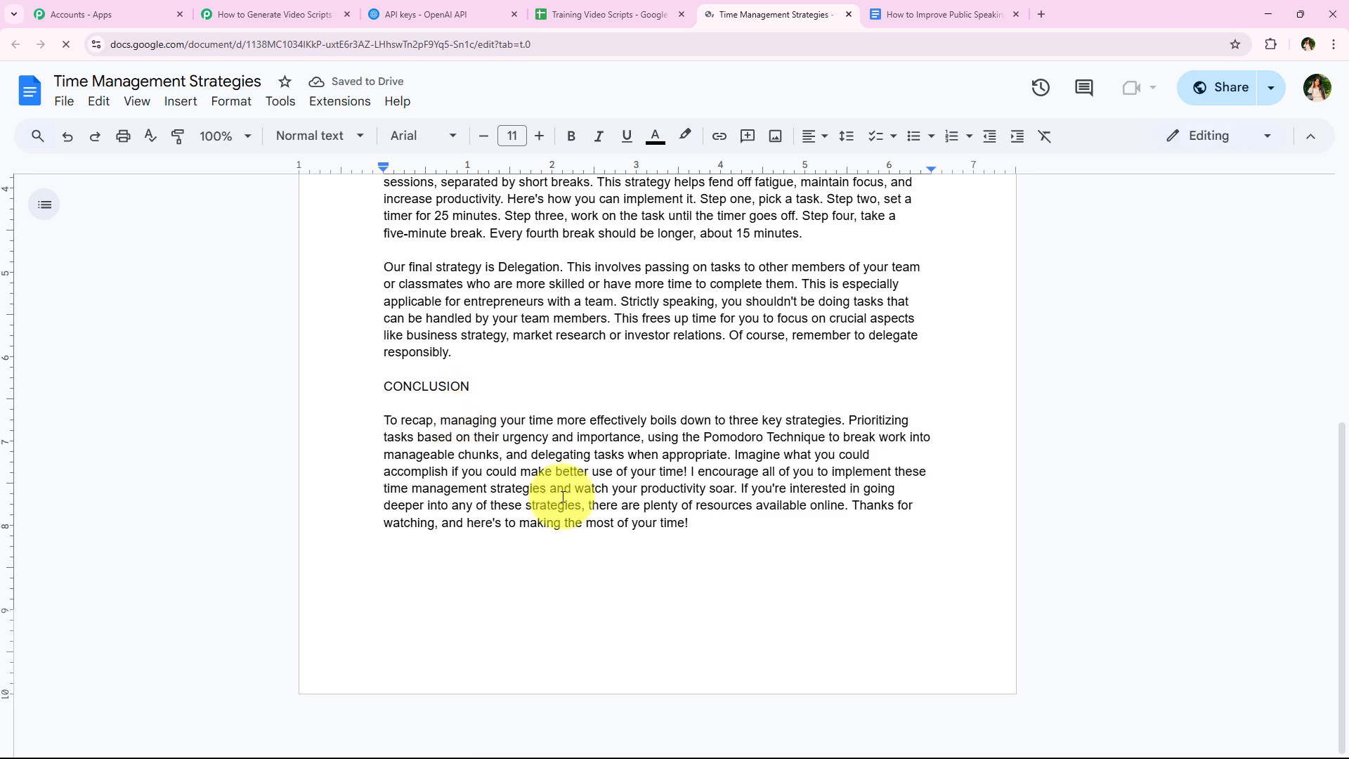
{"action": "scroll", "coordinate": [531, 460], "scroll_direction": "down", "scroll_amount": 4}
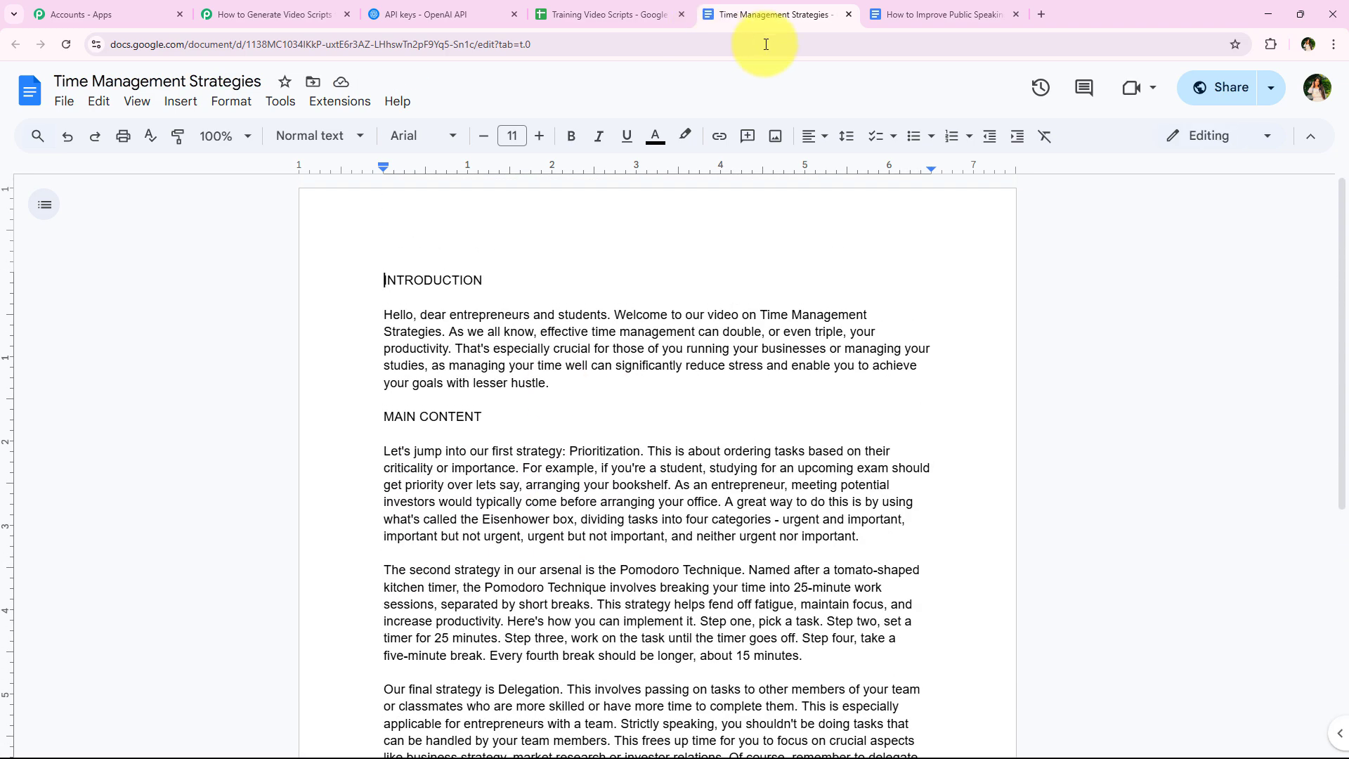
{"action": "left_click", "coordinate": [848, 14]}
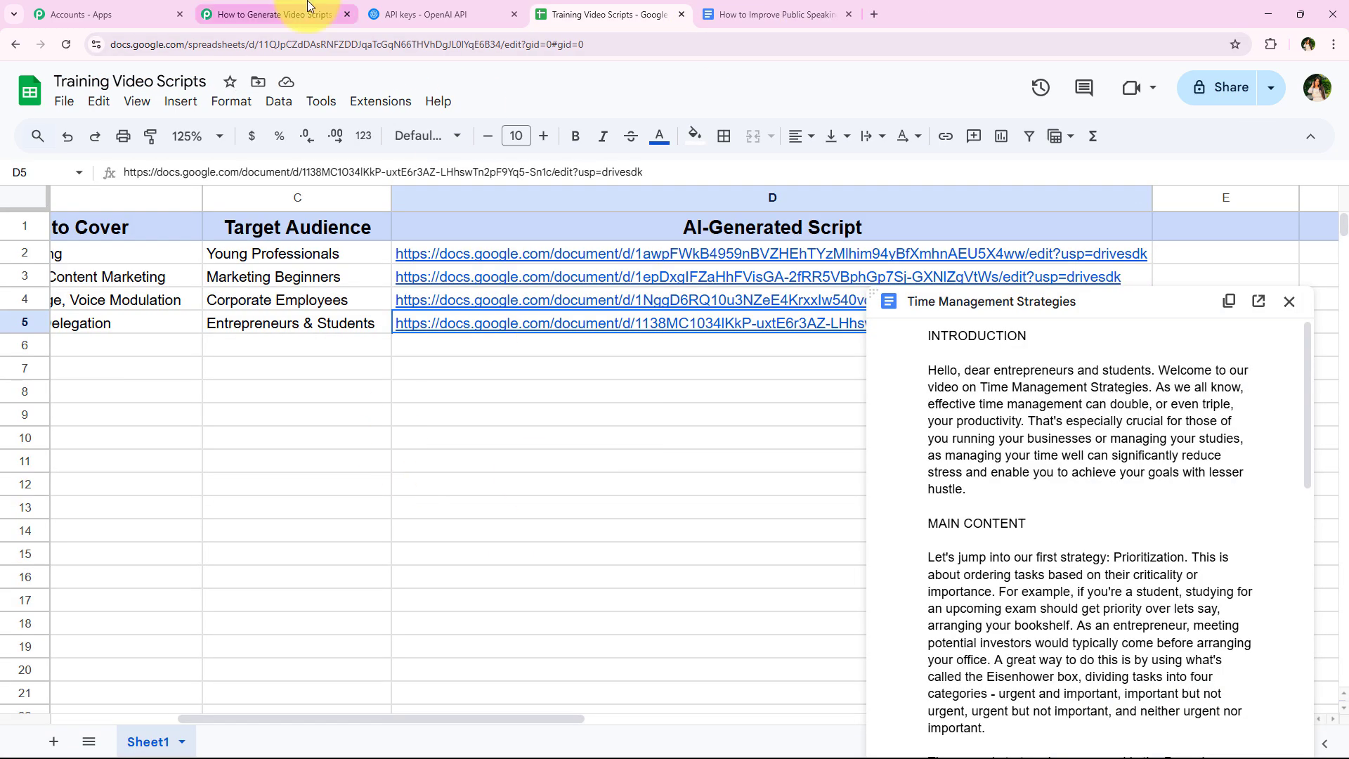
- Look at the workflow in Pabbly Connect, and close the Time Management Strategies preview in the Training Video Scripts spreadsheet
{"action": "left_click", "coordinate": [334, 484]}
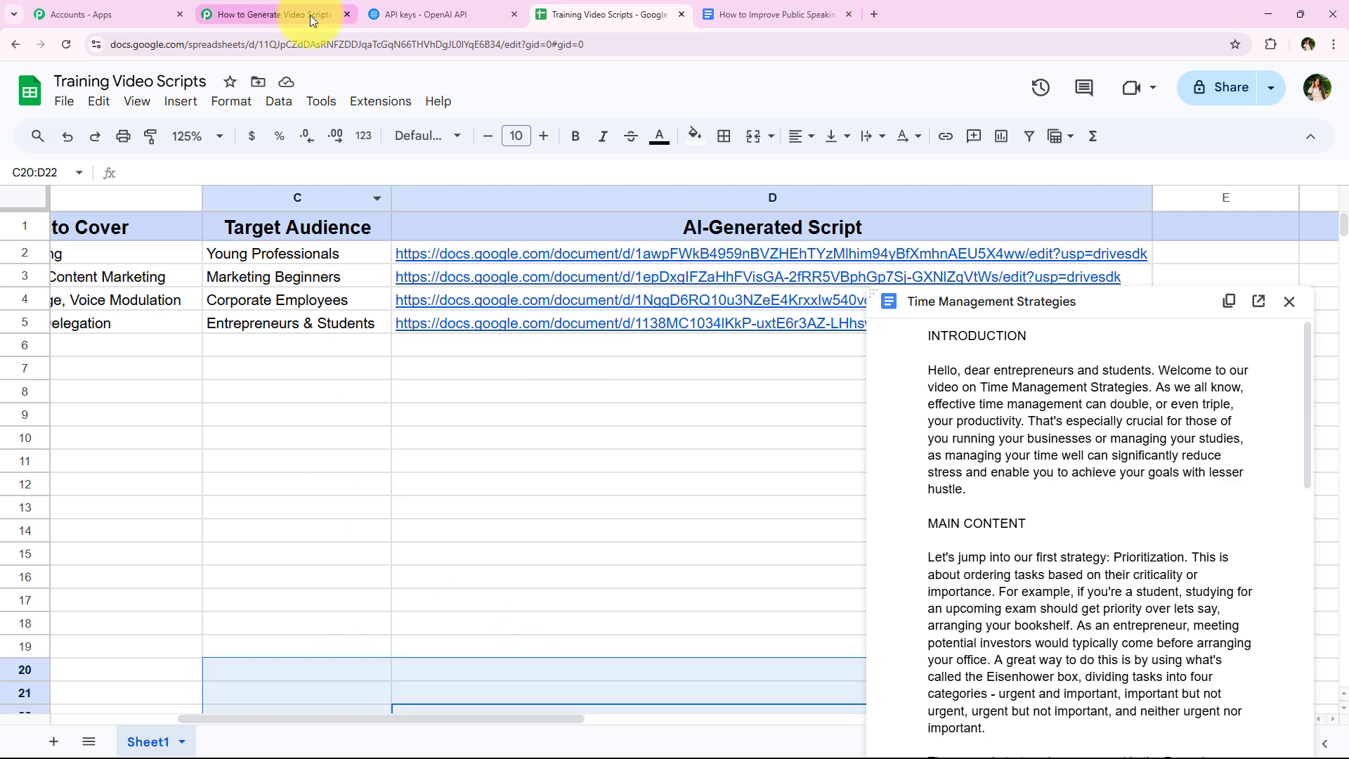
{"action": "left_click", "coordinate": [274, 14]}
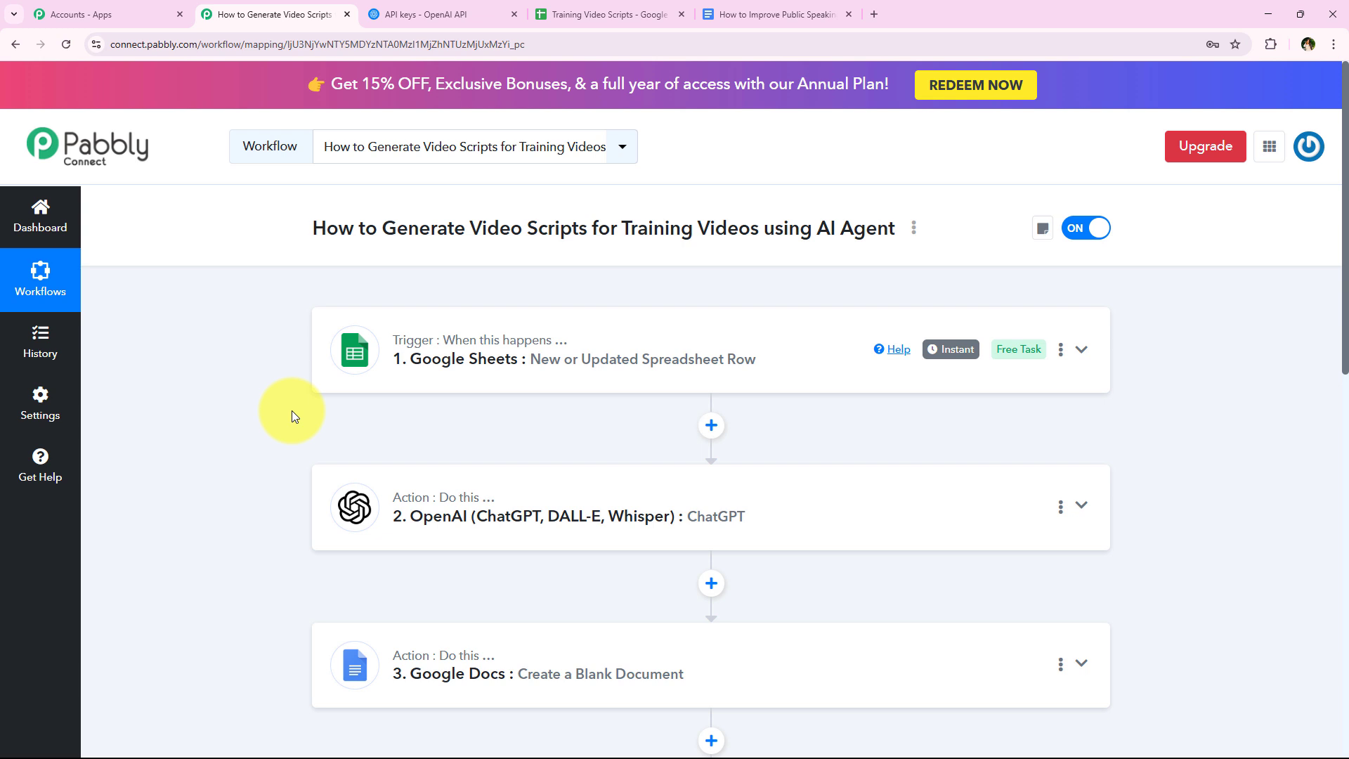
{"action": "left_click", "coordinate": [610, 15]}
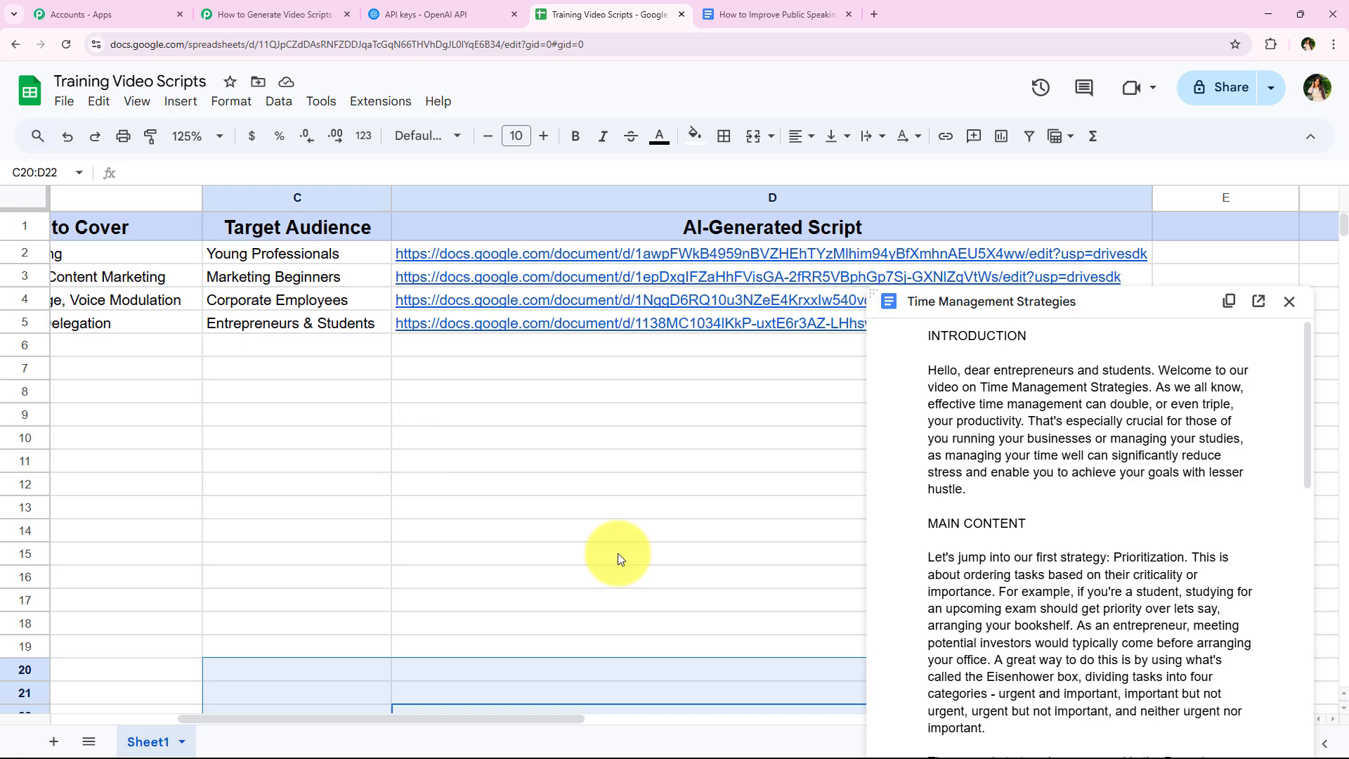
{"action": "left_click", "coordinate": [609, 418]}
{"action": "left_click", "coordinate": [614, 344]}
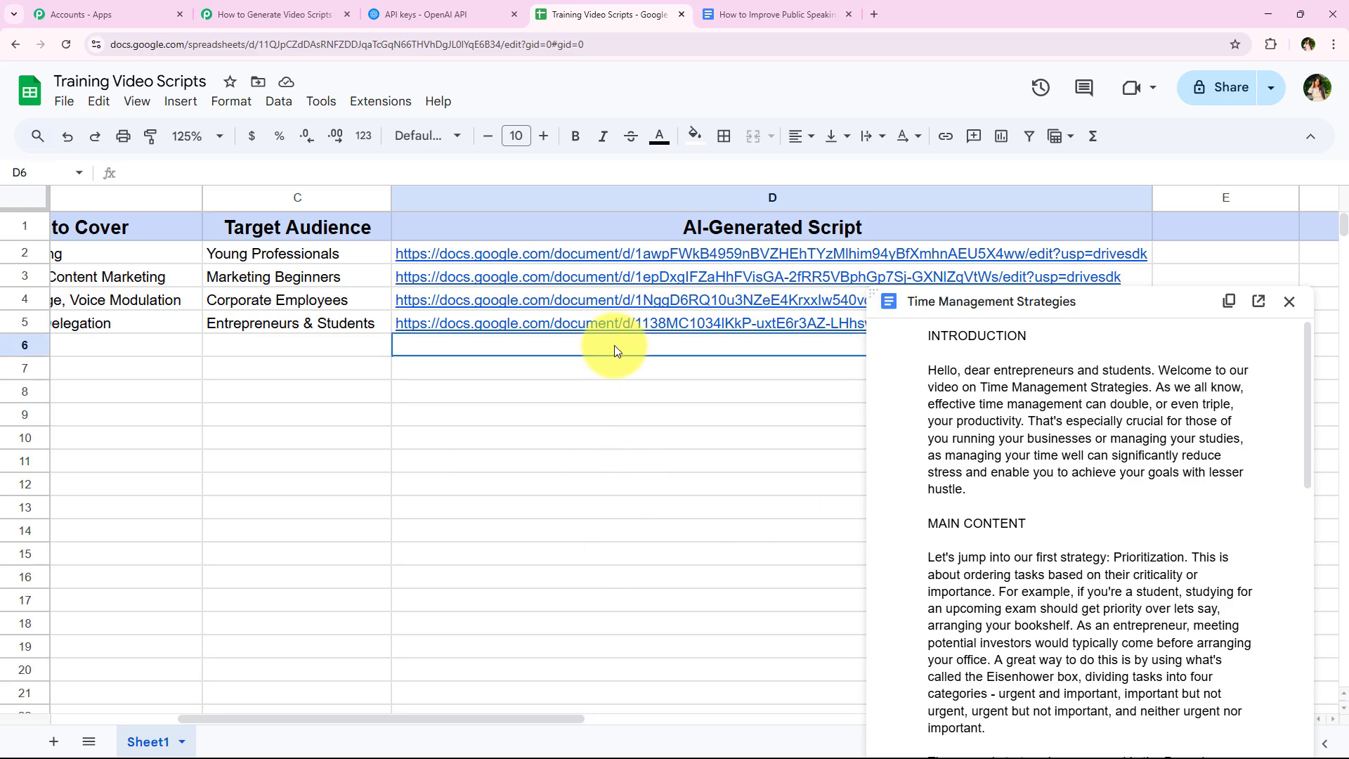
{"action": "left_click", "coordinate": [1288, 304]}
{"action": "left_click", "coordinate": [815, 390]}
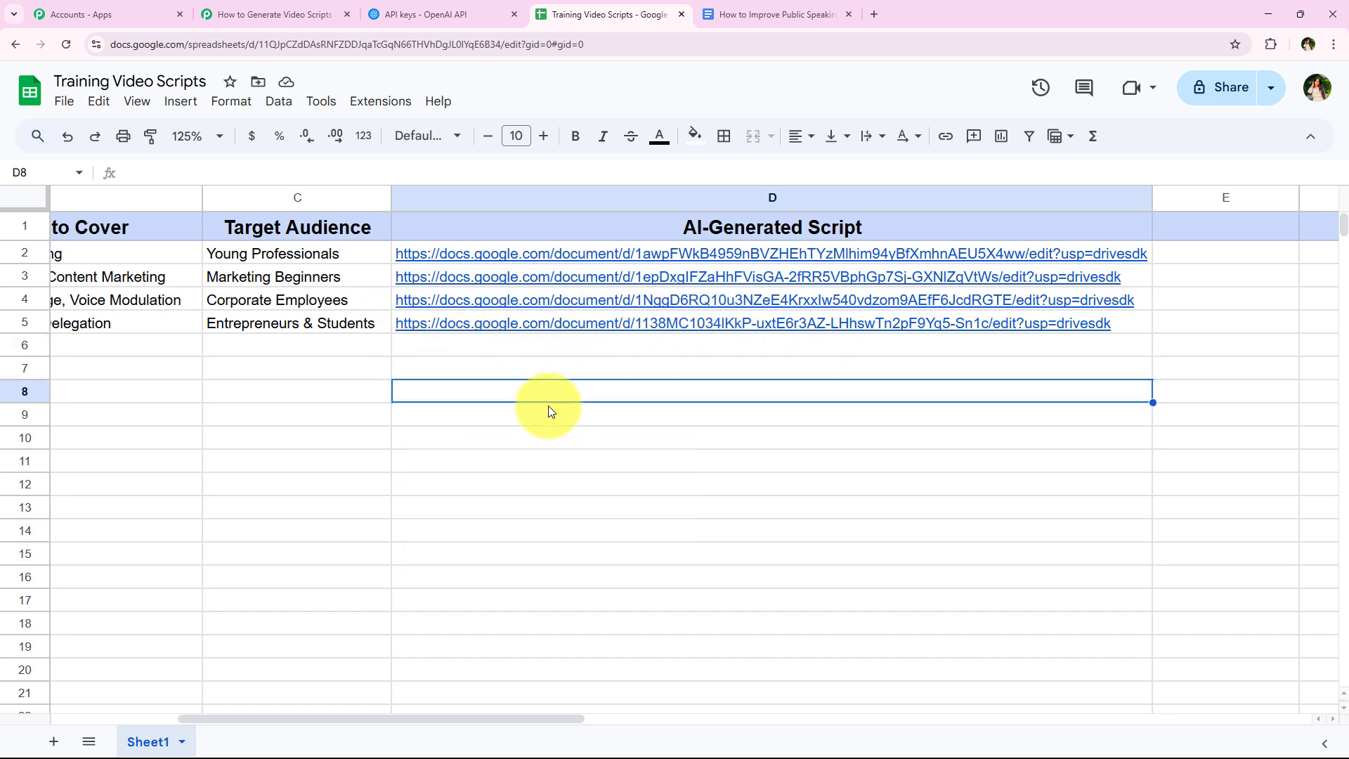
- Switch back to Pabbly Connect and look over the completed video script workflow
{"action": "left_click", "coordinate": [255, 16]}
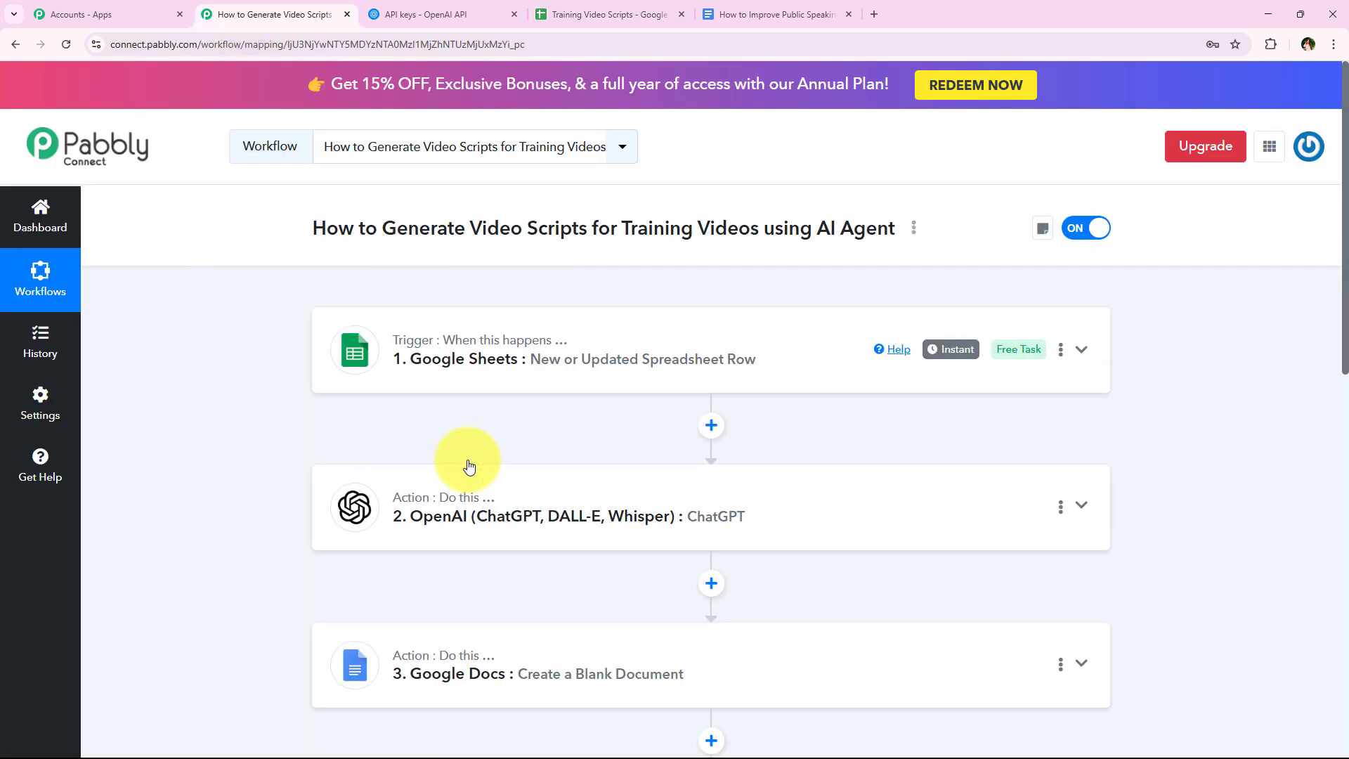
{"action": "scroll", "coordinate": [468, 467], "scroll_direction": "down", "scroll_amount": 2}
{"action": "scroll", "coordinate": [265, 516], "scroll_direction": "up", "scroll_amount": 2}
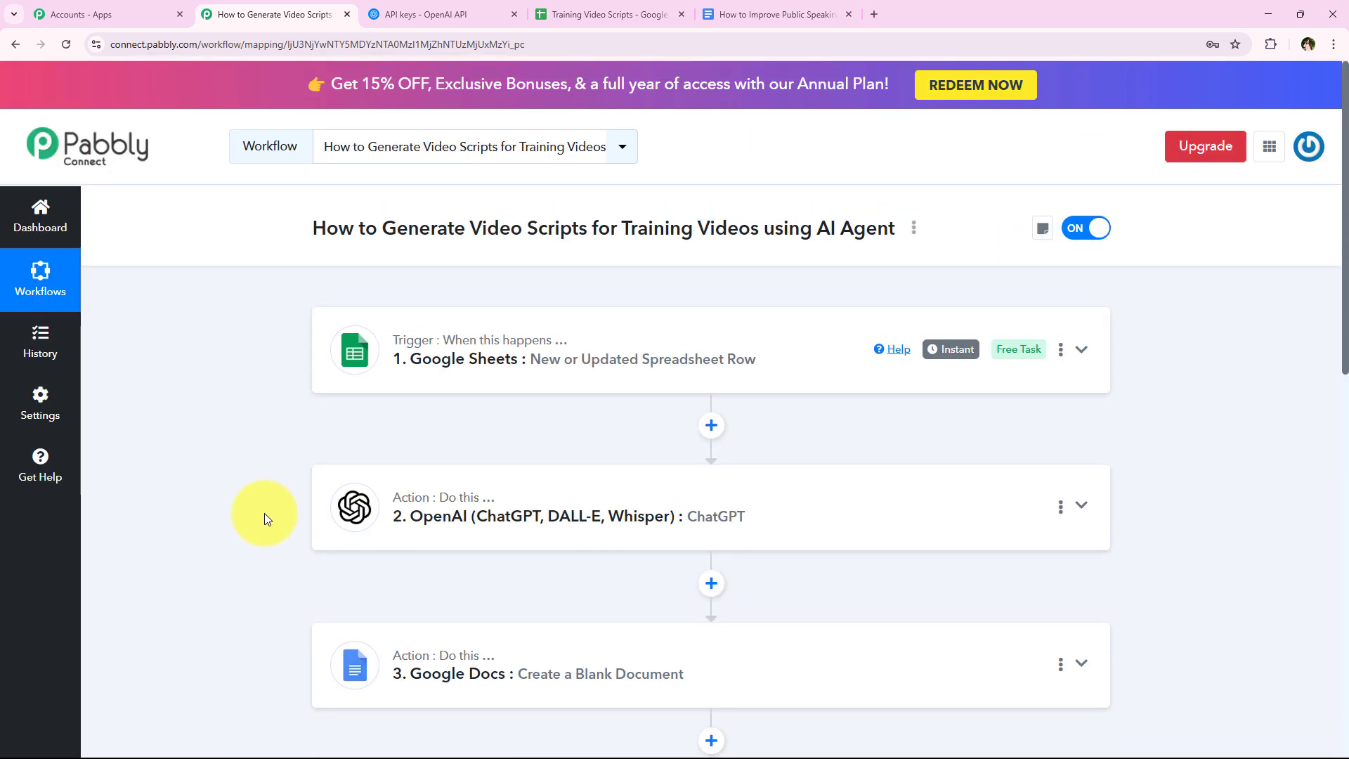